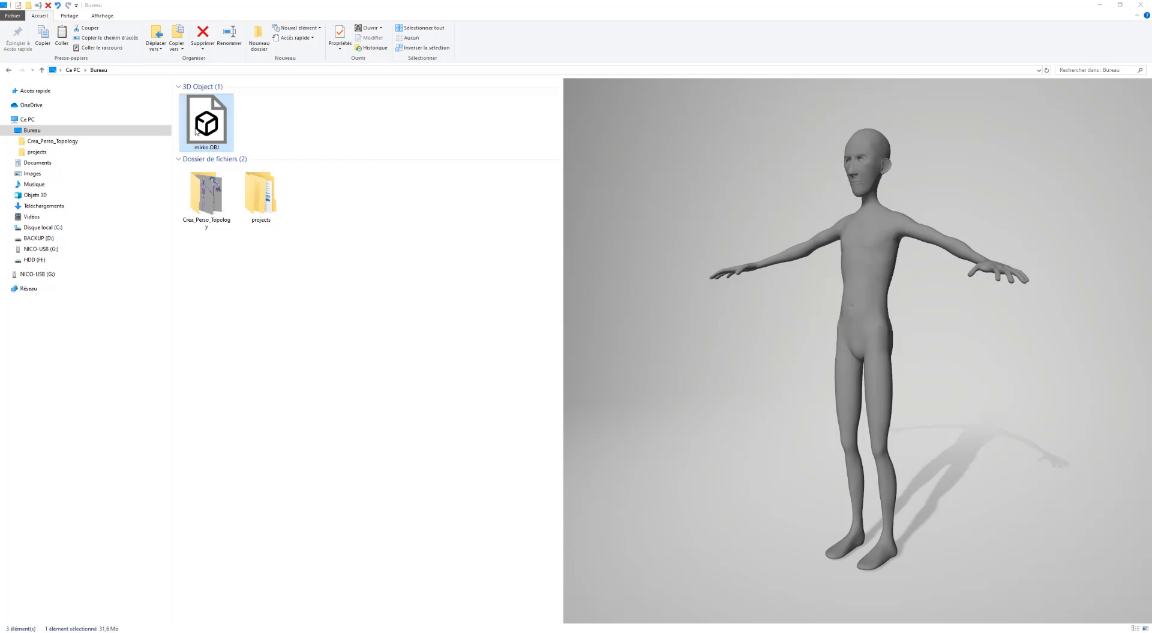
Step: Preview the mirko.OBJ character model on the desktop and view it from the front and back
{"action": "left_click", "coordinate": [197, 132]}
{"action": "left_click_drag", "start_coordinate": [666, 318], "coordinate": [751, 306]}
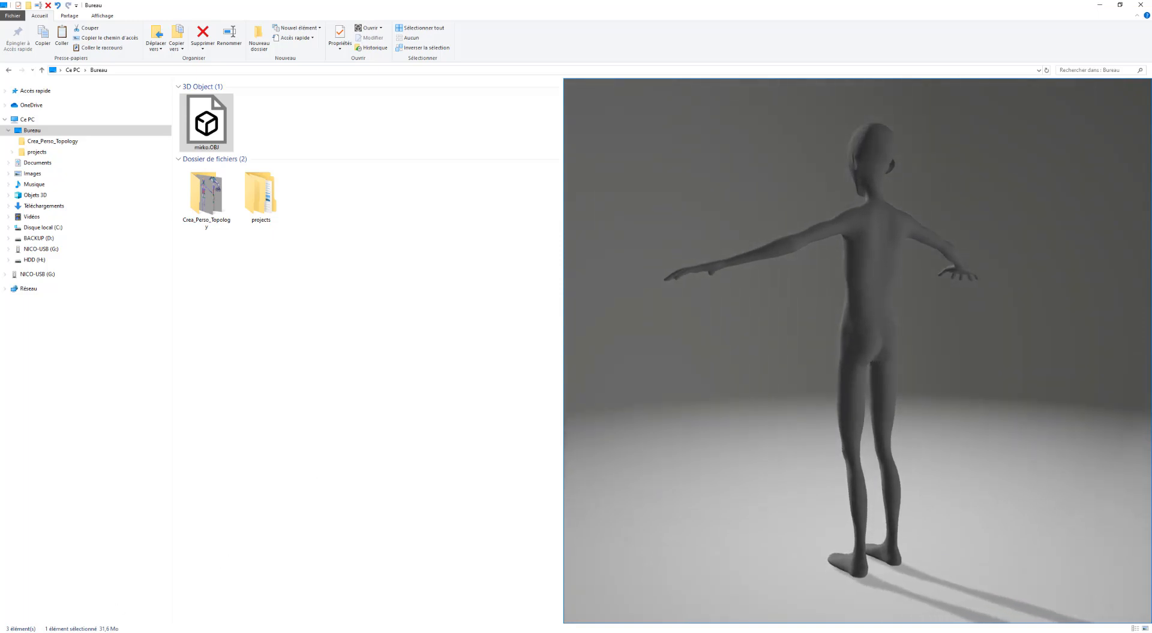
Step: Bring up the colour-coded character topology reference board over Maya and pick out its middle view
{"action": "left_click", "coordinate": [250, 632]}
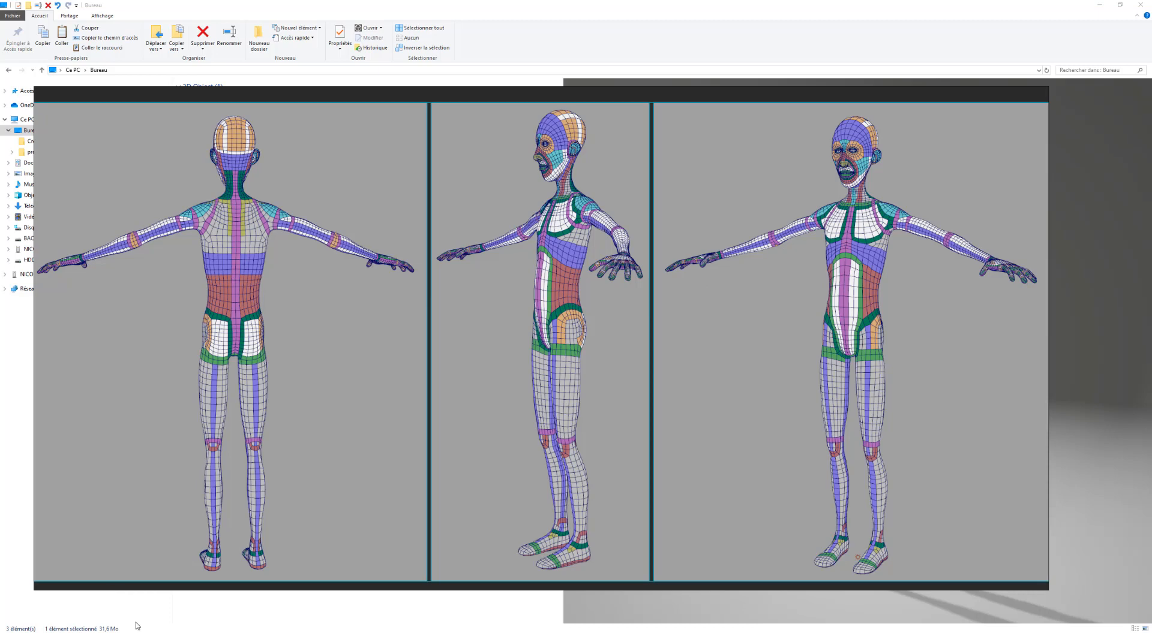
{"action": "mouse_move", "coordinate": [141, 632]}
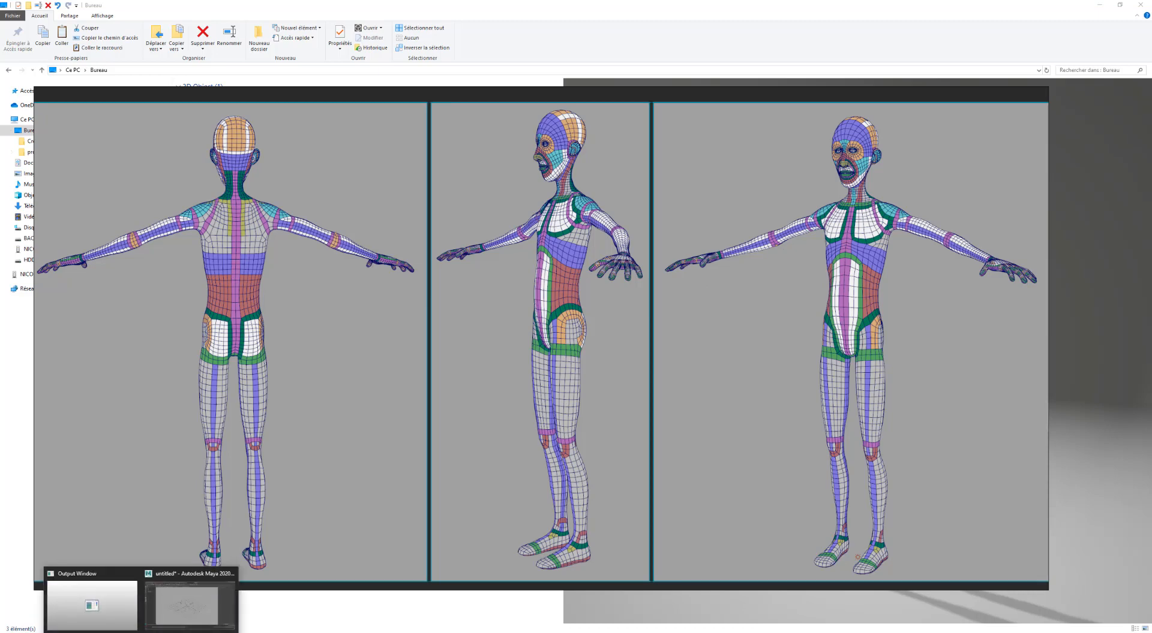
{"action": "left_click", "coordinate": [194, 602]}
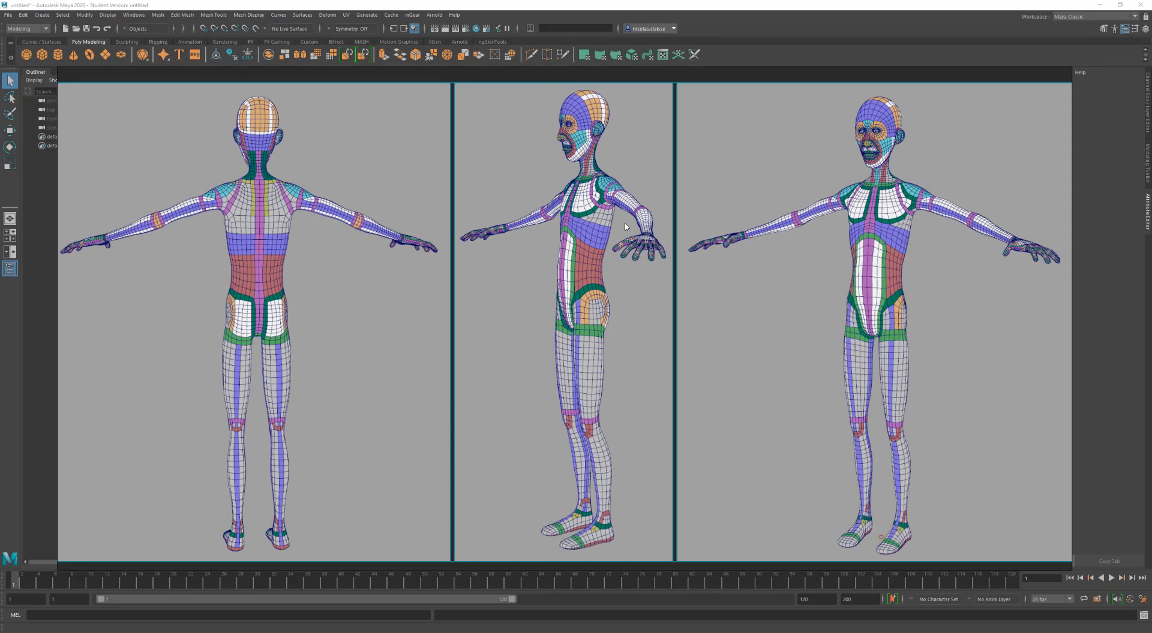
{"action": "right_click", "coordinate": [743, 178]}
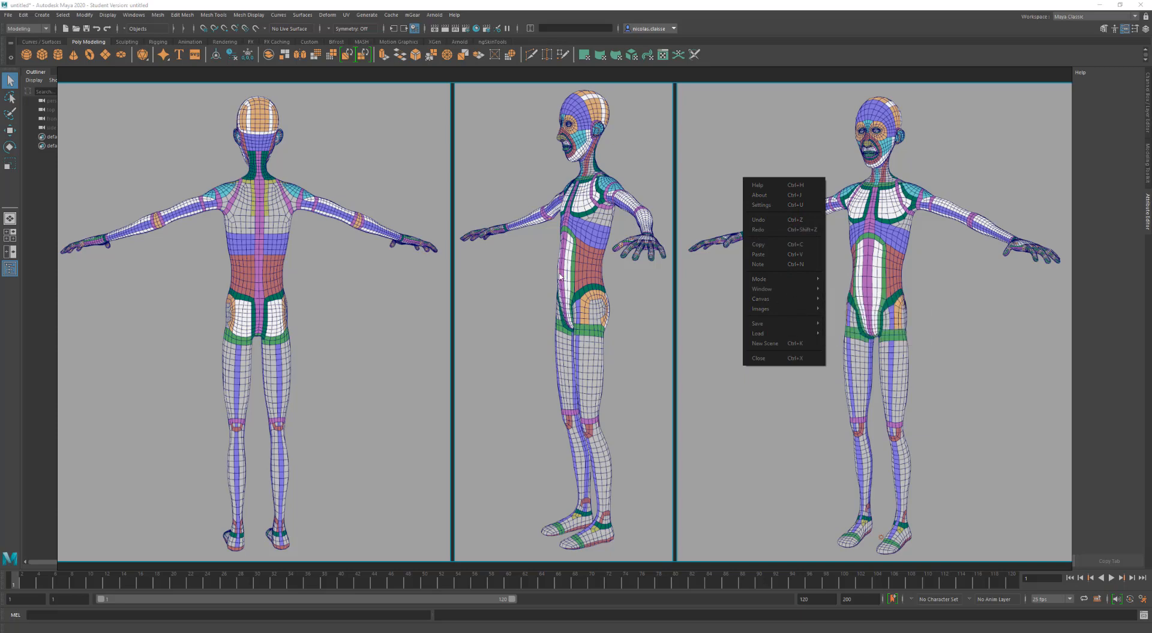
{"action": "mouse_move", "coordinate": [559, 277]}
{"action": "middle_mouse_down"}
{"action": "mouse_move", "coordinate": [585, 277]}
{"action": "mouse_move", "coordinate": [553, 277]}
{"action": "middle_mouse_up"}
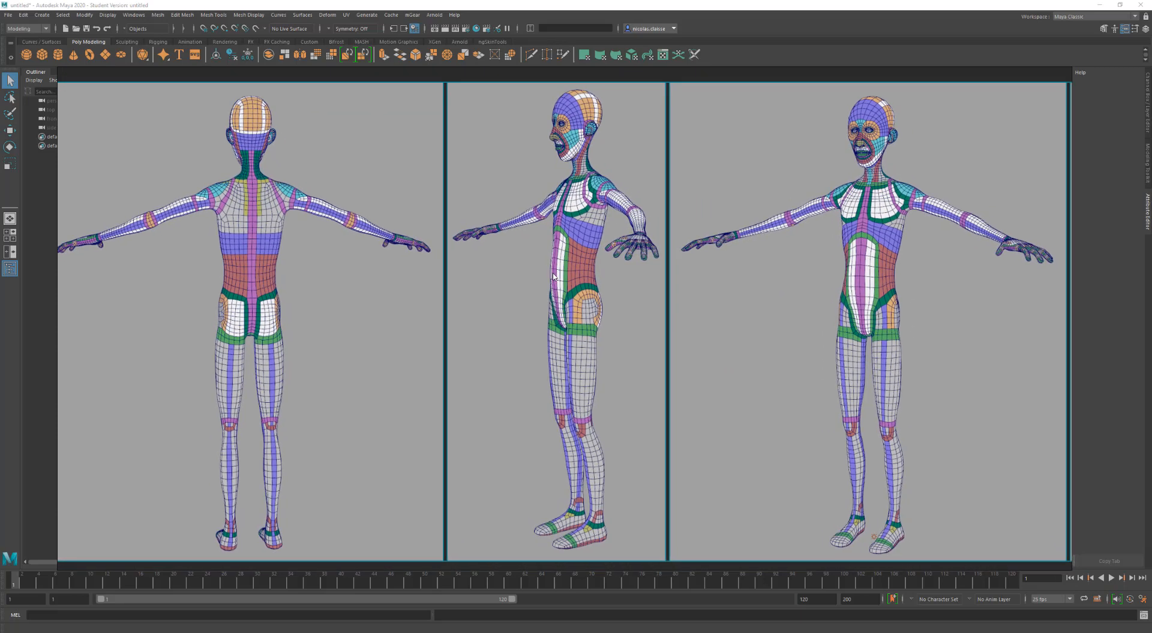
{"action": "left_click", "coordinate": [553, 274]}
{"action": "mouse_move", "coordinate": [556, 275]}
{"action": "left_mouse_down"}
{"action": "mouse_move", "coordinate": [560, 245]}
{"action": "mouse_move", "coordinate": [552, 282]}
{"action": "left_mouse_up"}
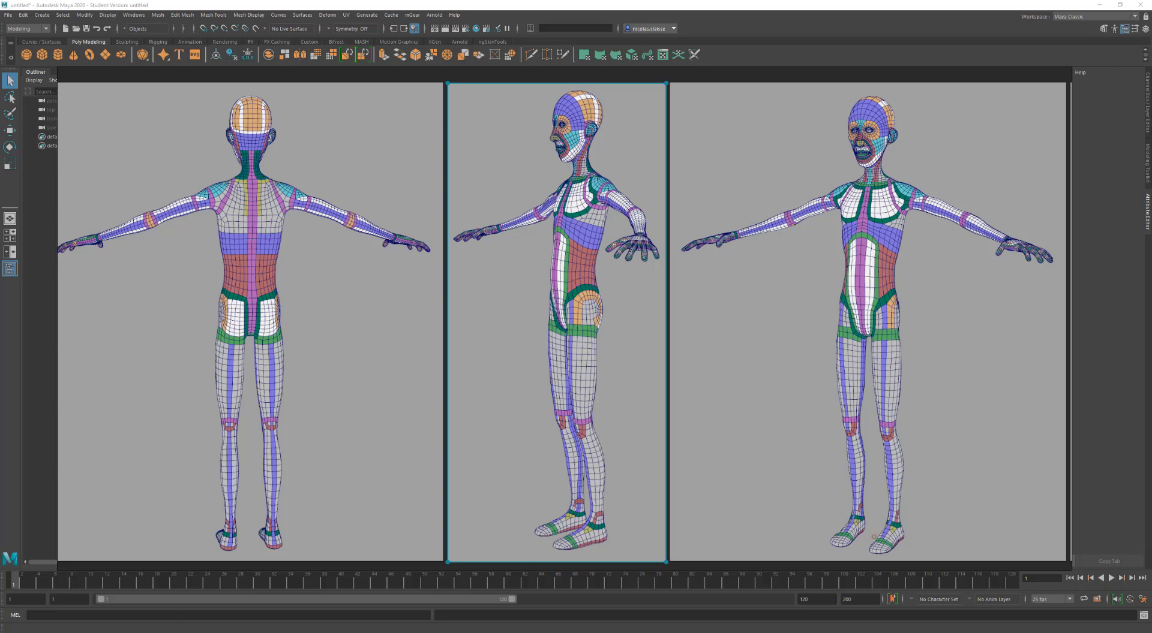
{"action": "left_click", "coordinate": [191, 629]}
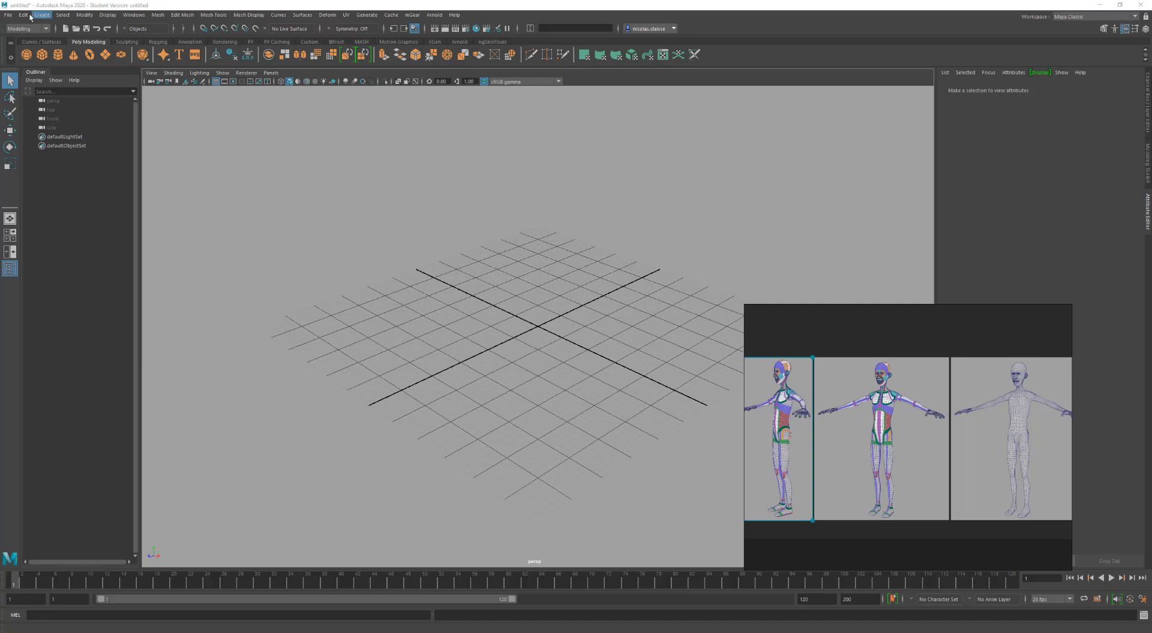
Step: Create a new Maya project named Retopo_Mirko
{"action": "left_click", "coordinate": [8, 14]}
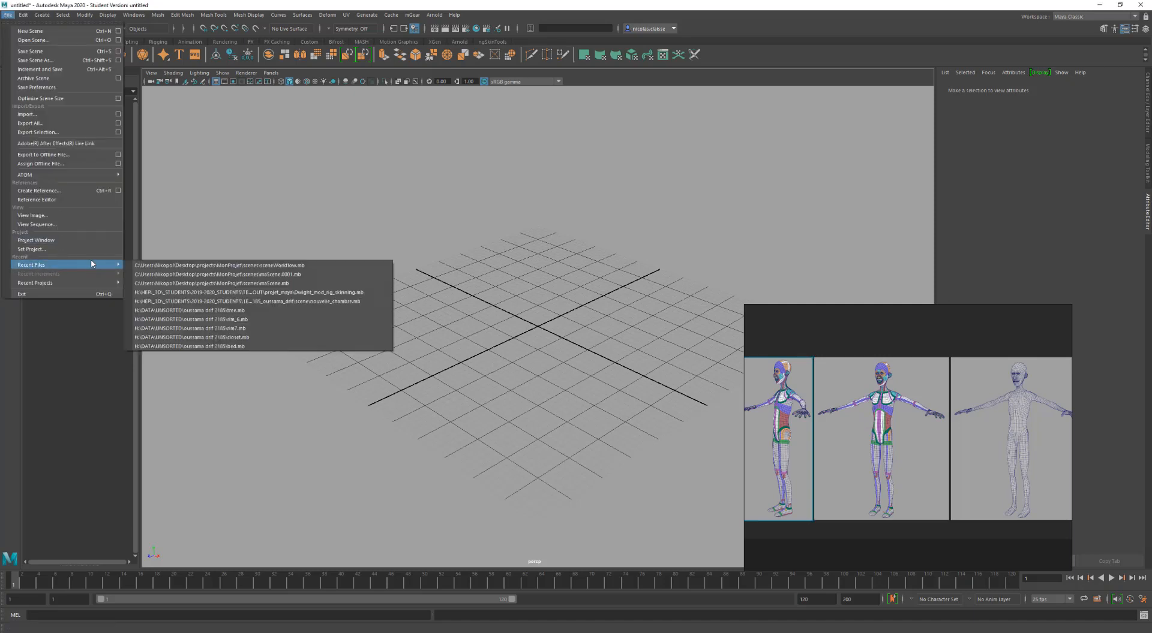
{"action": "left_click", "coordinate": [95, 240]}
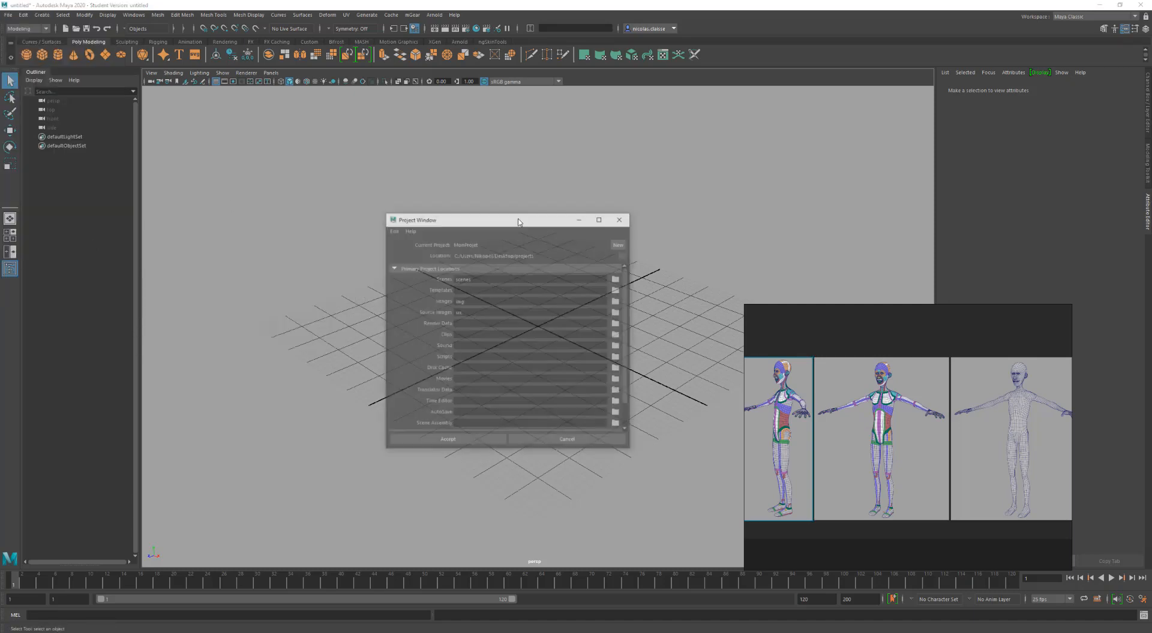
{"action": "left_click", "coordinate": [618, 243]}
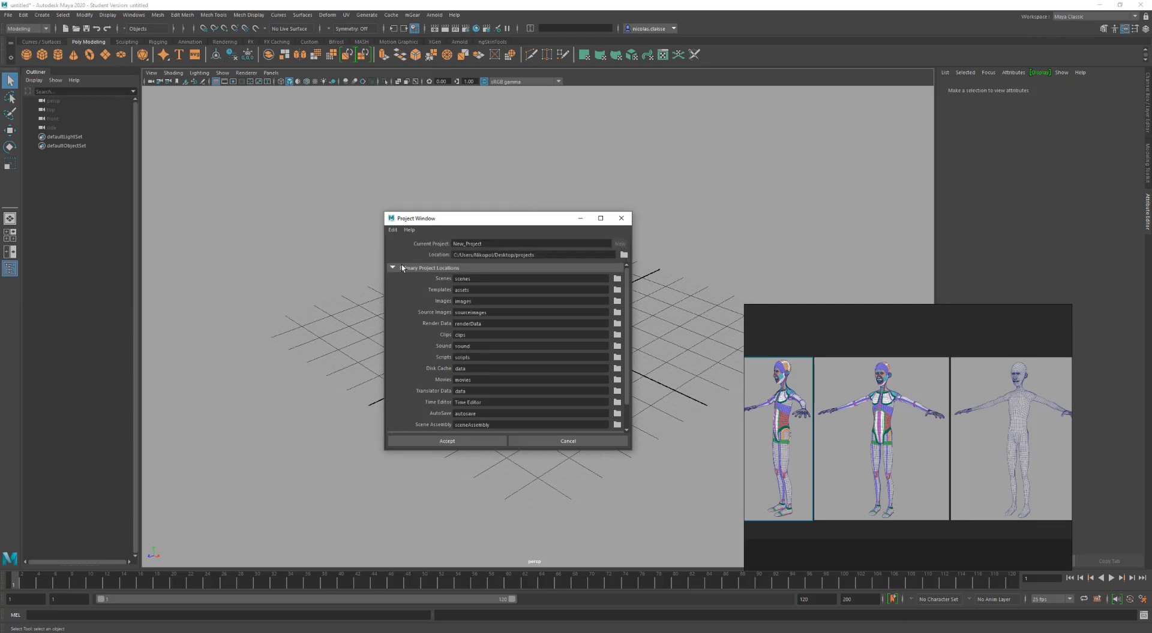
{"action": "left_click_drag", "start_coordinate": [503, 244], "coordinate": [306, 234]}
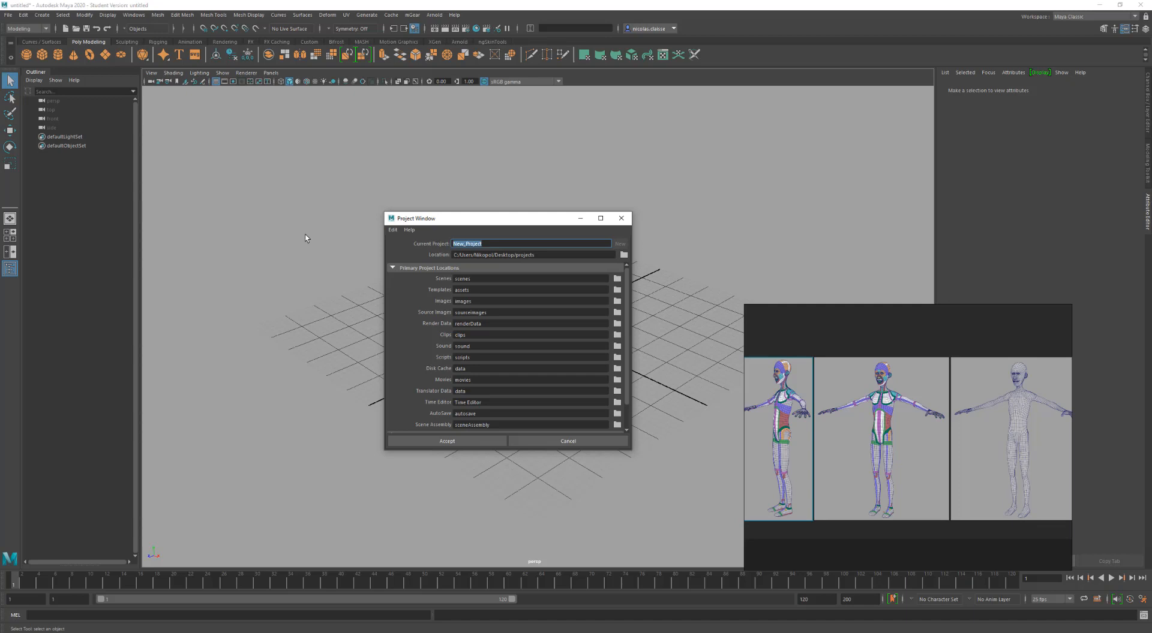
{"action": "type", "text": "Retopo_Mirko"}
Step: Clear the project's Templates, Render Data, Clips, Sound and Scripts folder locations
{"action": "double_click", "coordinate": [464, 290]}
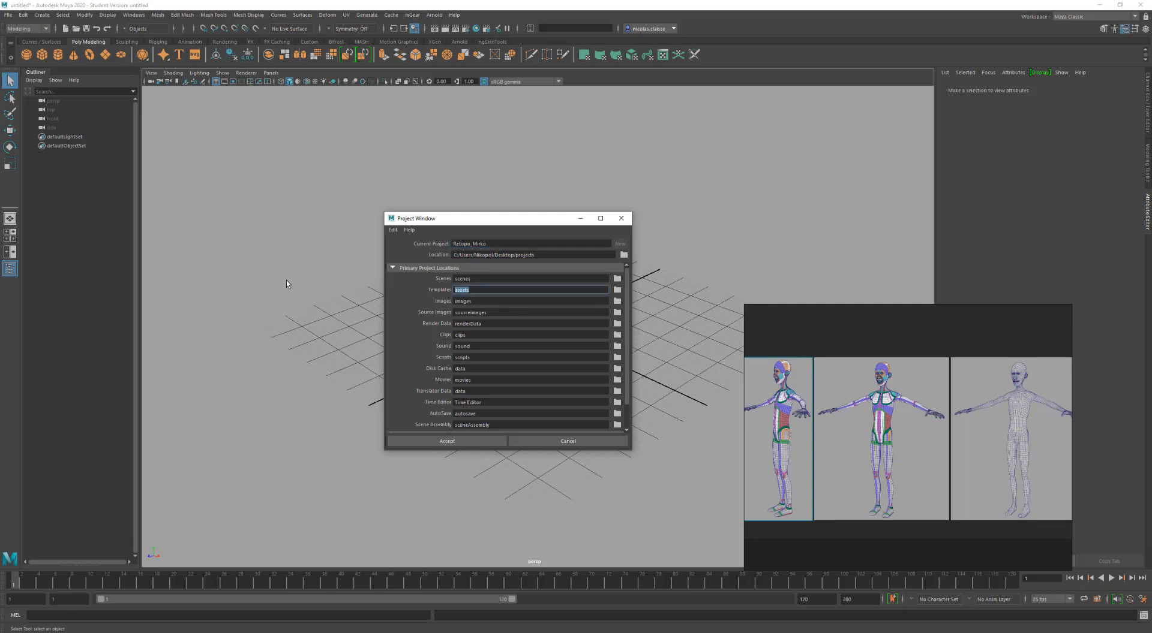
{"action": "key", "text": "BackSpace"}
{"action": "double_click", "coordinate": [490, 324]}
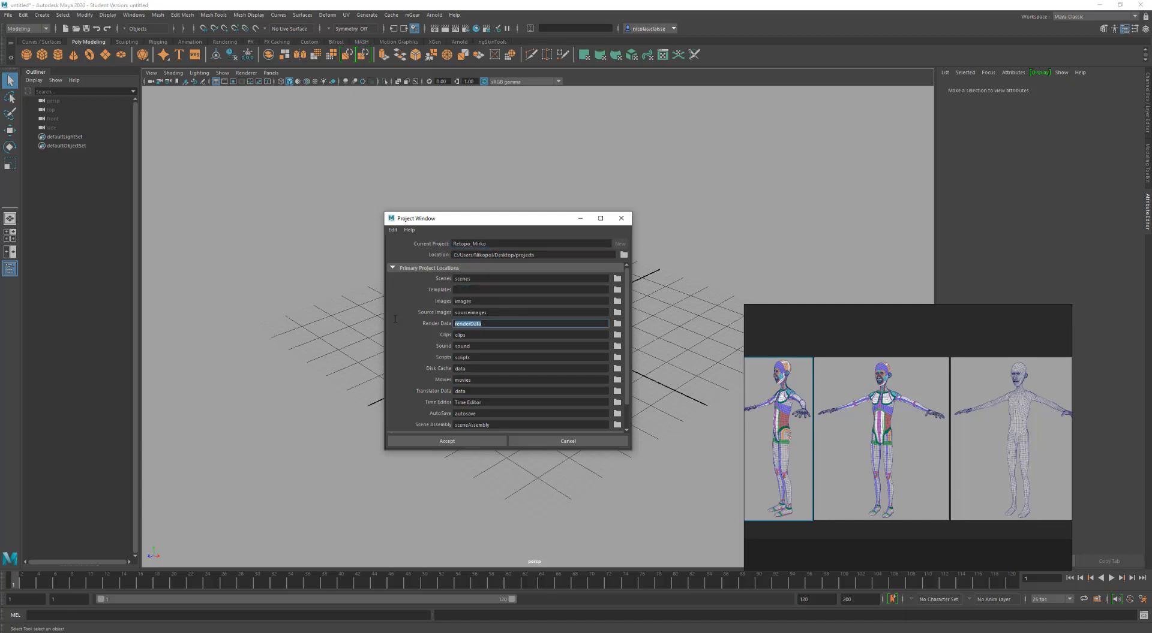
{"action": "key", "text": "BackSpace"}
{"action": "double_click", "coordinate": [492, 334]}
{"action": "key", "text": "BackSpace"}
{"action": "double_click", "coordinate": [493, 347]}
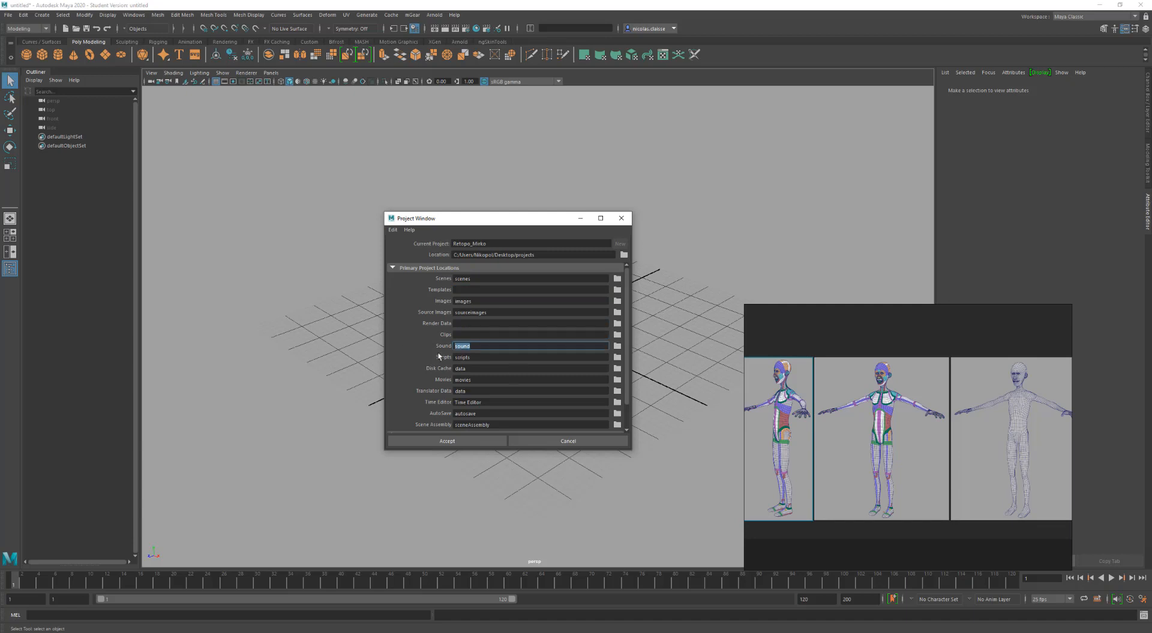
{"action": "key", "text": "BackSpace"}
{"action": "double_click", "coordinate": [494, 358]}
{"action": "key", "text": "BackSpace"}
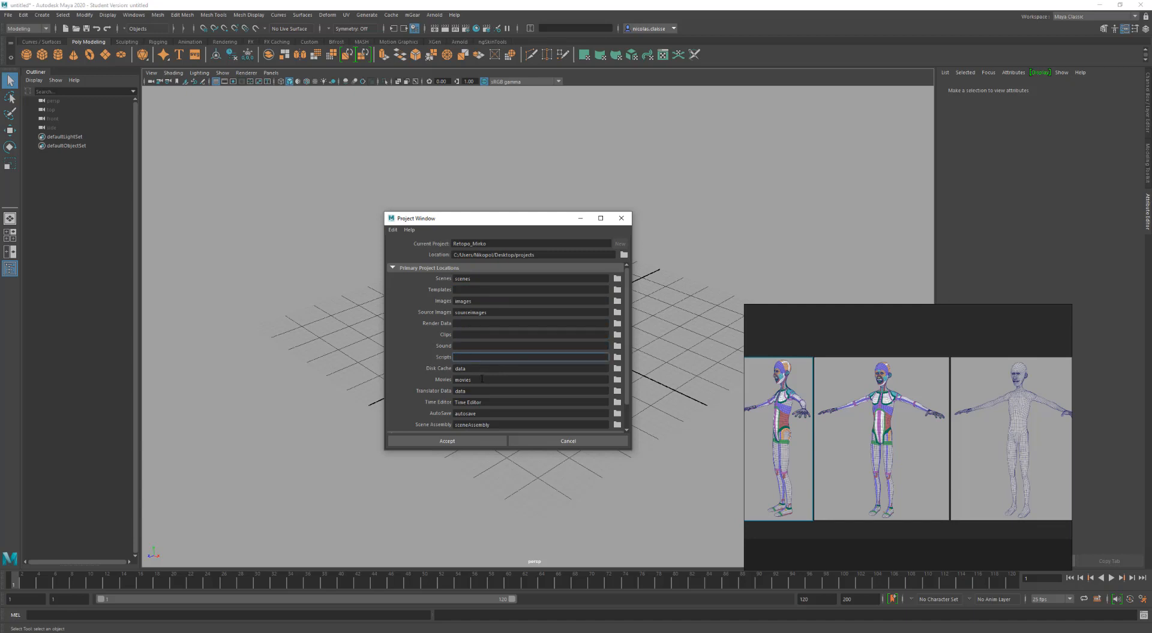
Step: Clear the Movies, Translator Data, Time Editor and Scene Assembly locations, keep AutoSave, and accept the project
{"action": "double_click", "coordinate": [482, 380]}
{"action": "key", "text": "BackSpace"}
{"action": "double_click", "coordinate": [492, 391]}
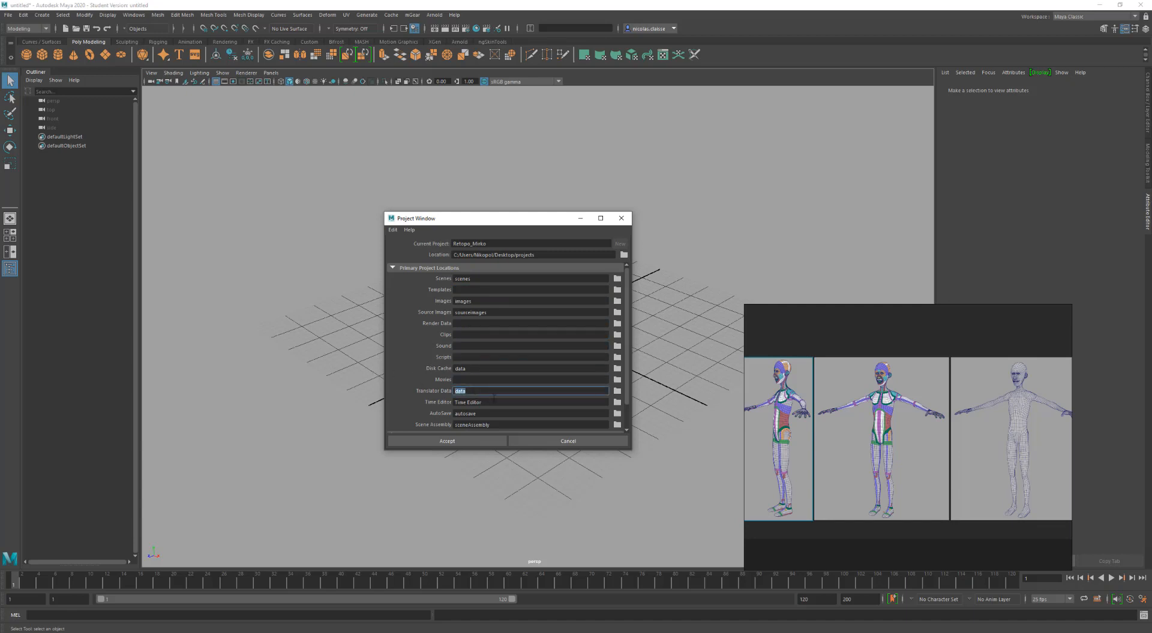
{"action": "key", "text": "BackSpace"}
{"action": "double_click", "coordinate": [469, 403]}
{"action": "key", "text": "BackSpace"}
{"action": "double_click", "coordinate": [465, 414]}
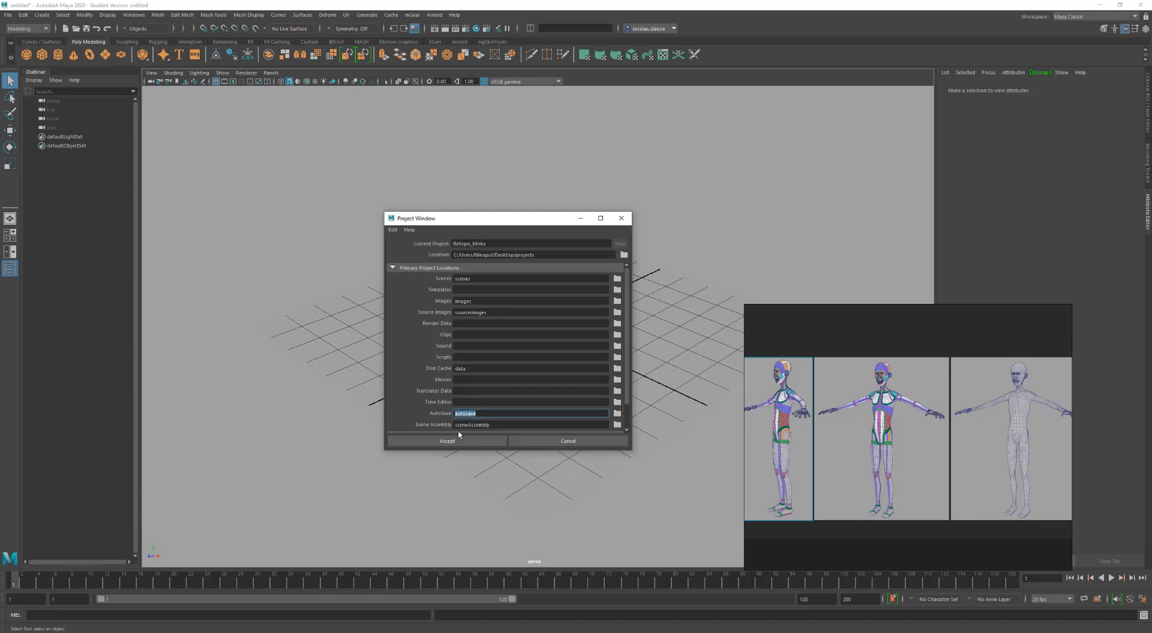
{"action": "double_click", "coordinate": [503, 424]}
{"action": "key", "text": "BackSpace"}
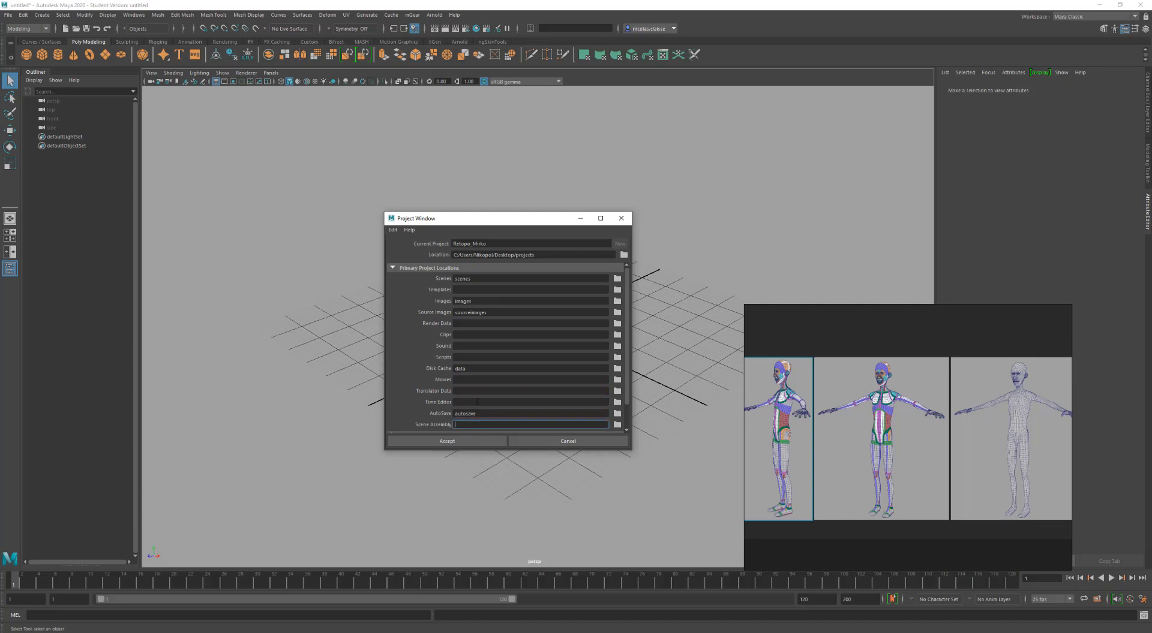
{"action": "scroll", "coordinate": [480, 400], "scroll_direction": "down", "scroll_amount": 2}
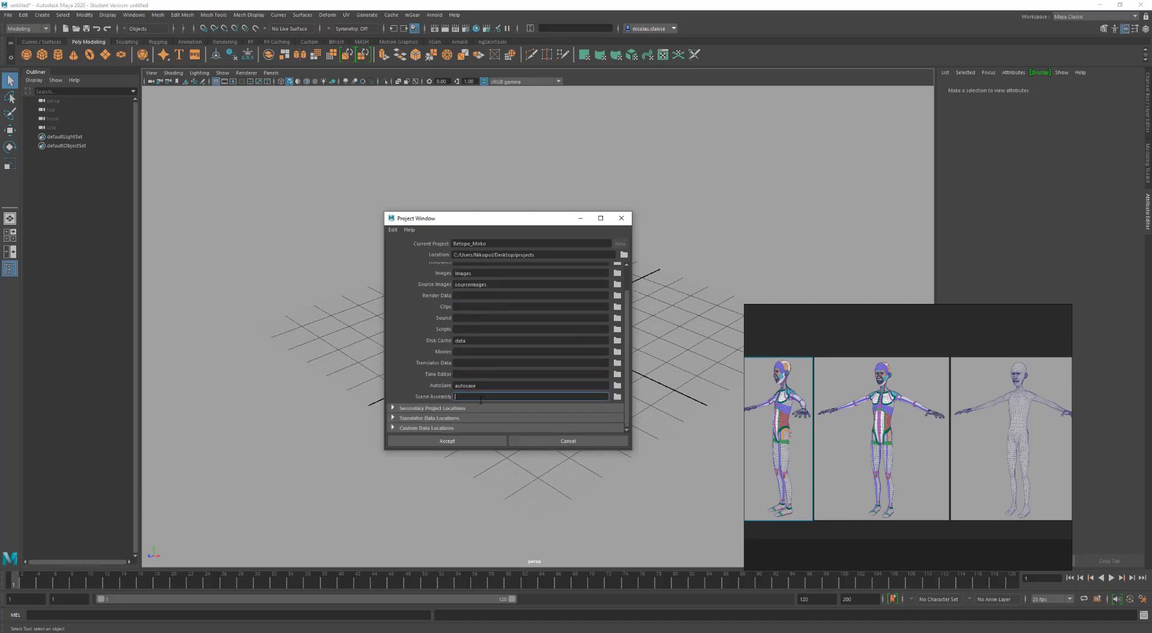
{"action": "left_click", "coordinate": [478, 440]}
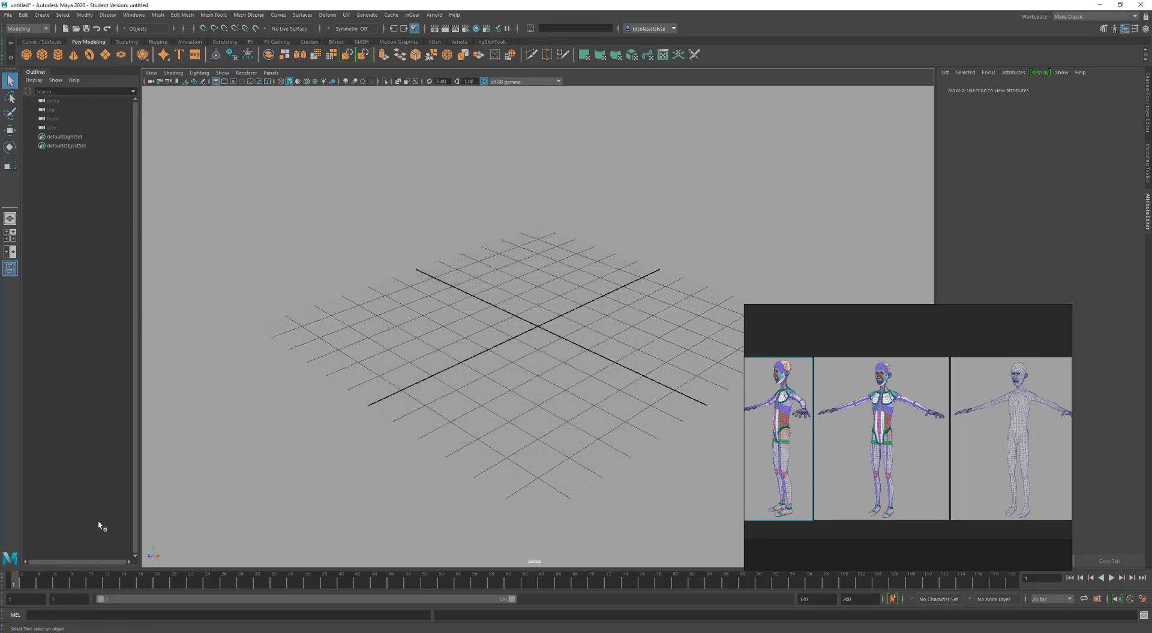
Step: Switch to File Explorer and move mirko.OBJ from the desktop into the Retopo_Mirko project's data folder
{"action": "key", "text": "alt+Tab"}
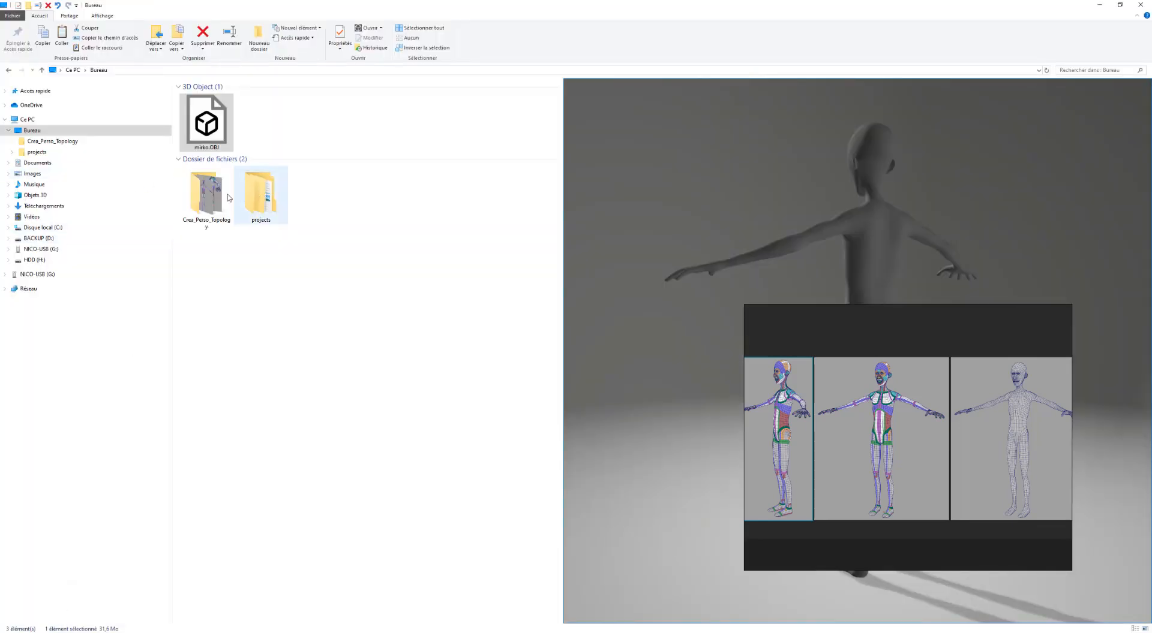
{"action": "left_click", "coordinate": [208, 224]}
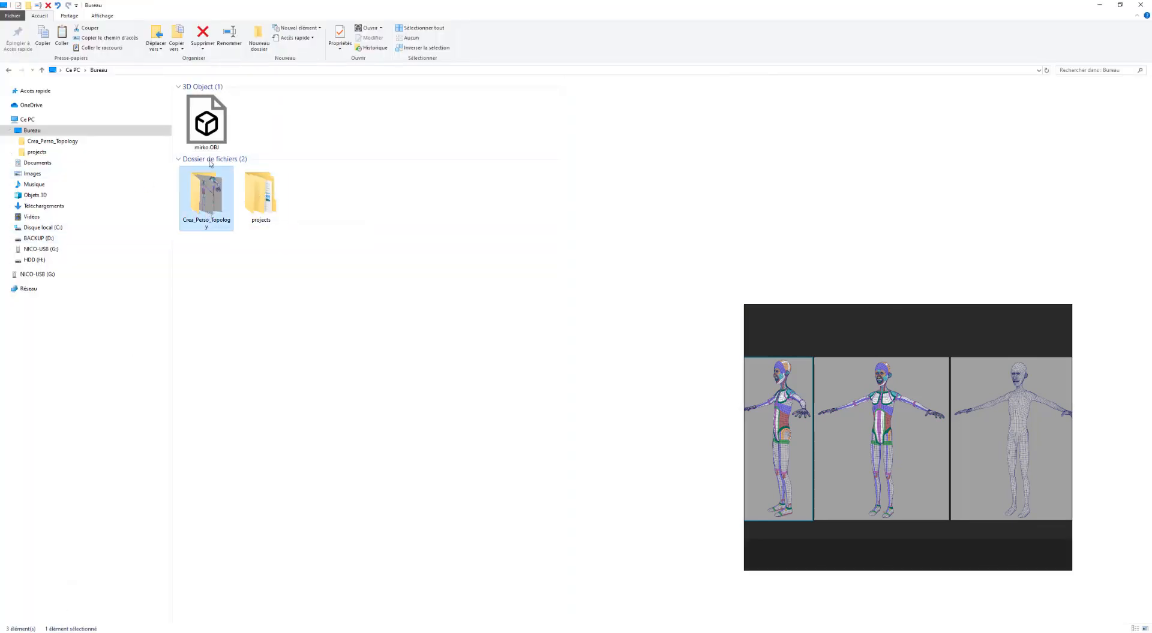
{"action": "left_click", "coordinate": [208, 135], "text": "ctrl"}
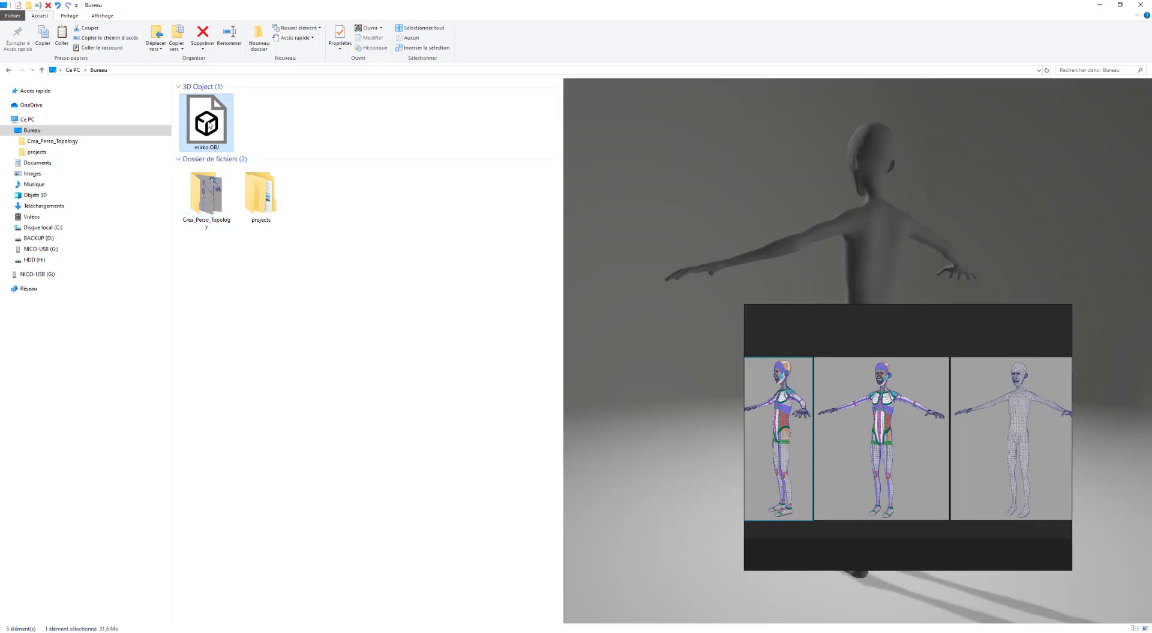
{"action": "left_click", "coordinate": [214, 135]}
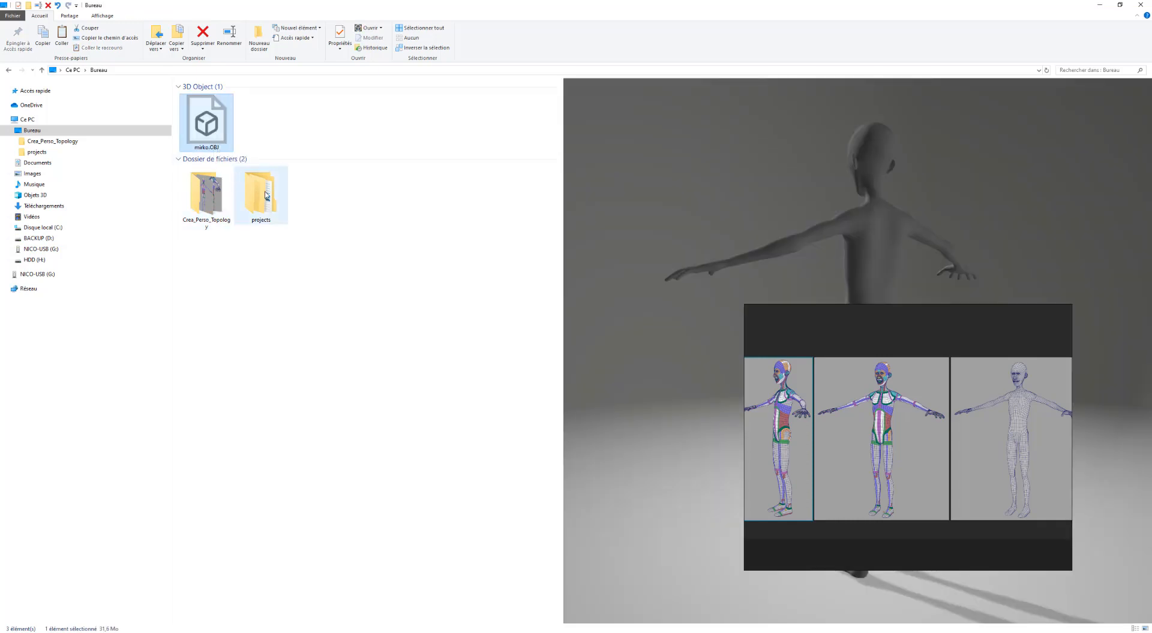
{"action": "double_click", "coordinate": [261, 194]}
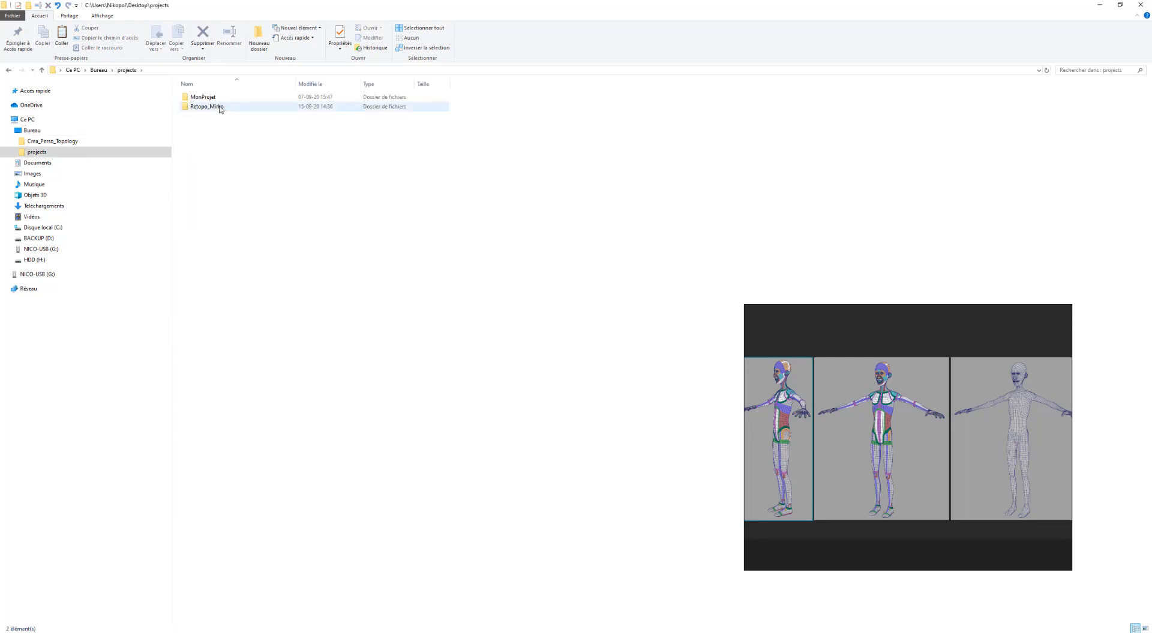
{"action": "double_click", "coordinate": [220, 108]}
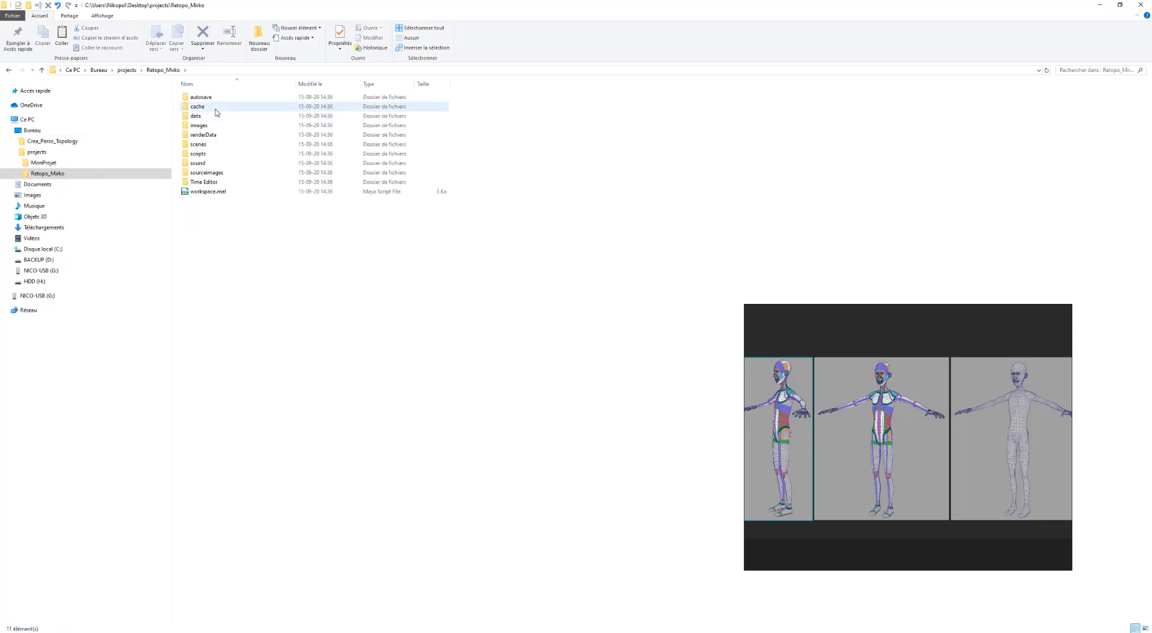
{"action": "double_click", "coordinate": [218, 116]}
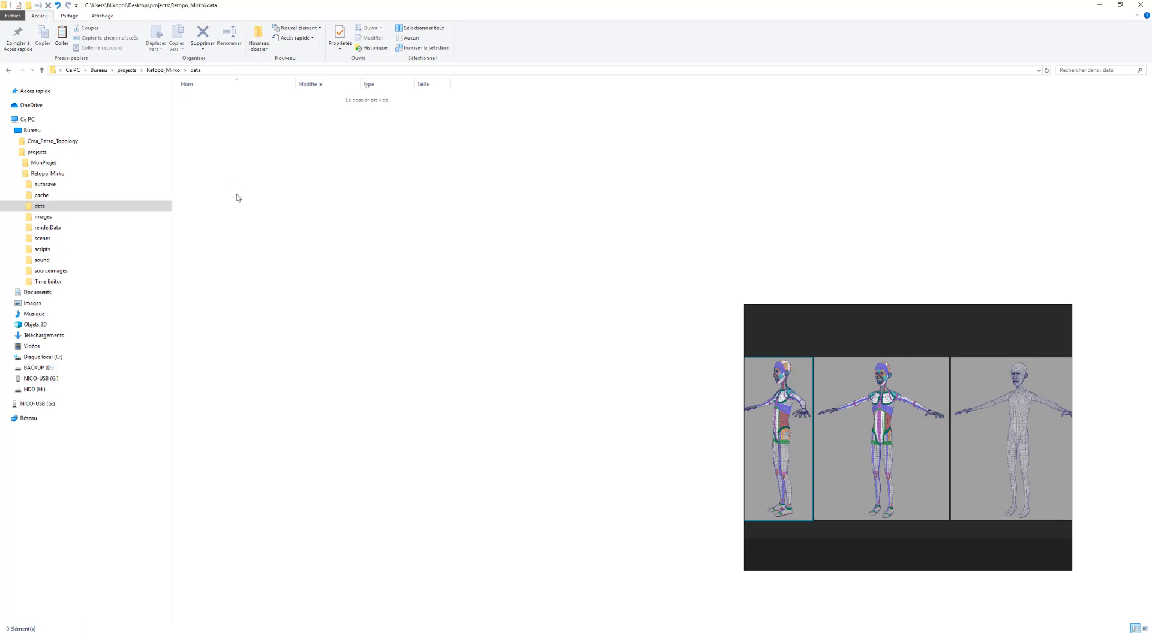
{"action": "key", "text": "ctrl+v"}
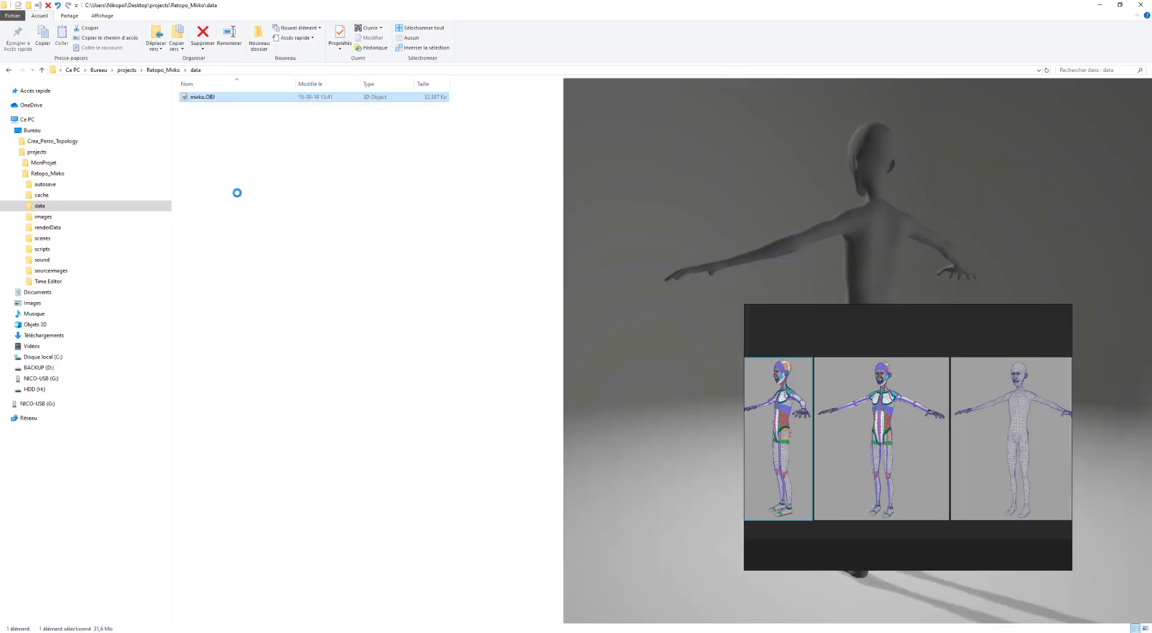
Step: Switch to Maya and import mirko.OBJ from the project's data folder, with the file type set to OBJ
{"action": "key", "text": "alt"}
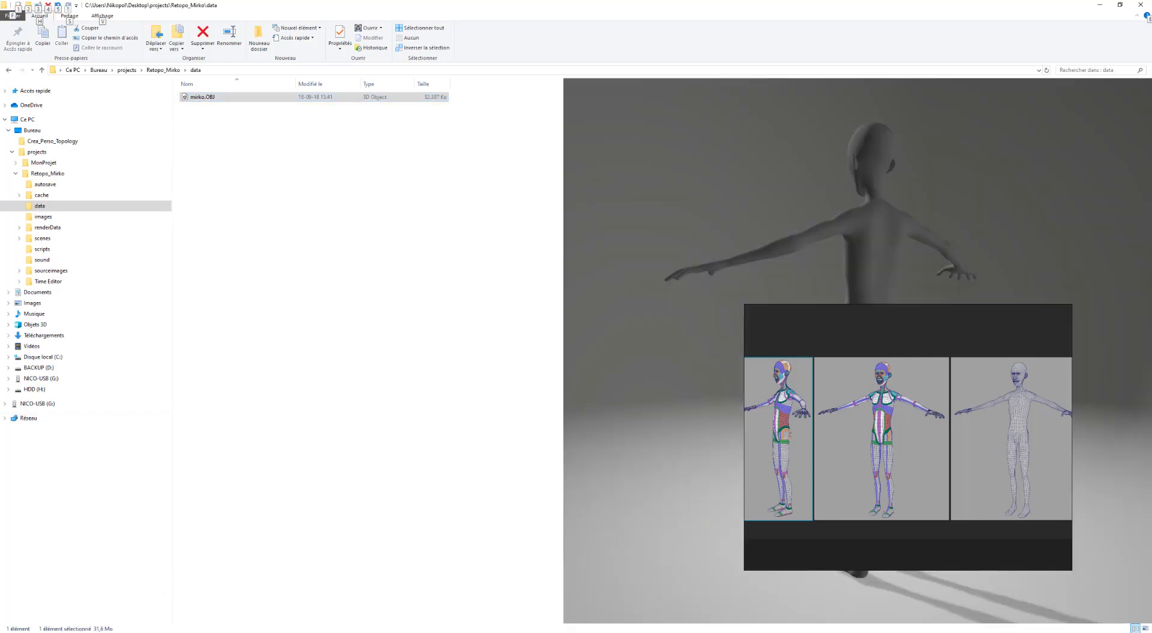
{"action": "left_click", "coordinate": [204, 600]}
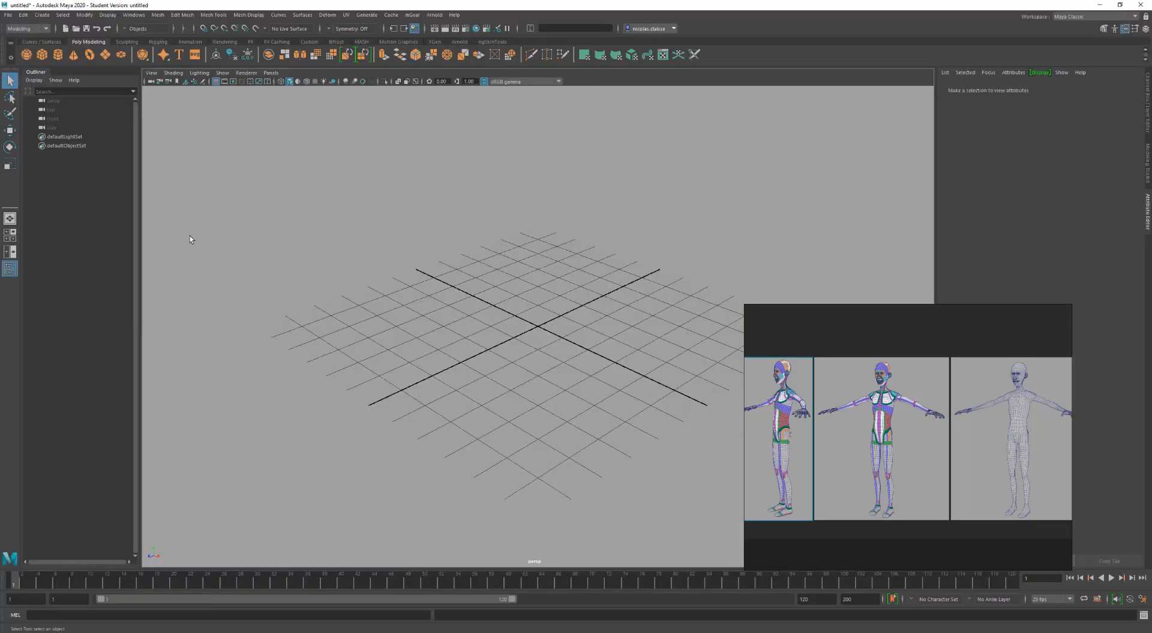
{"action": "left_click", "coordinate": [9, 15]}
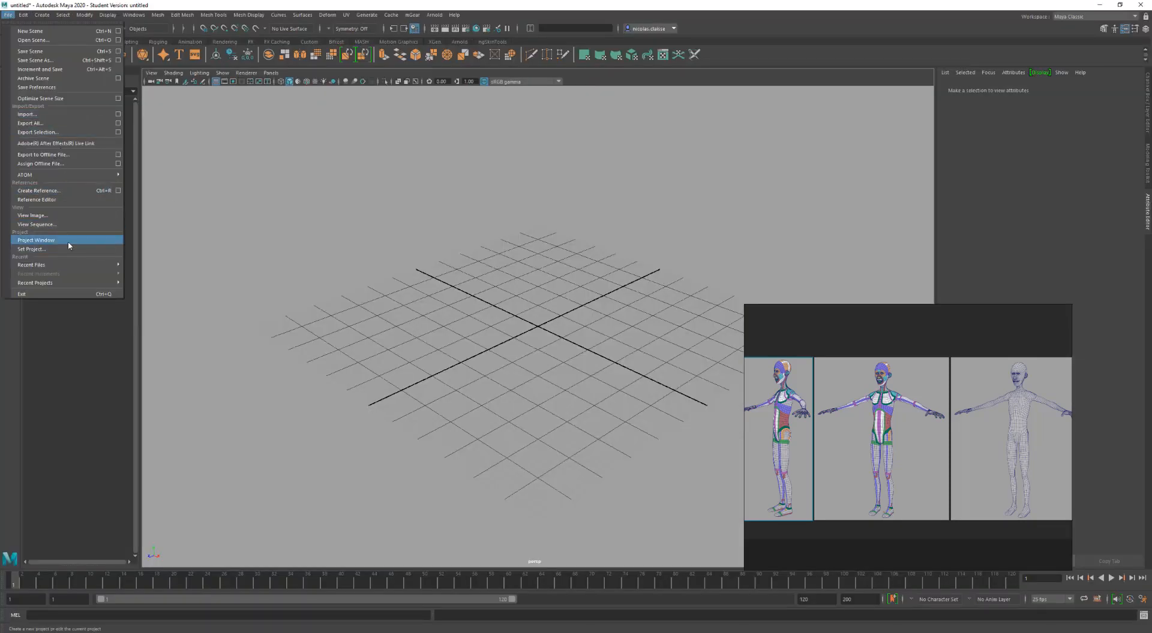
{"action": "left_click", "coordinate": [77, 118]}
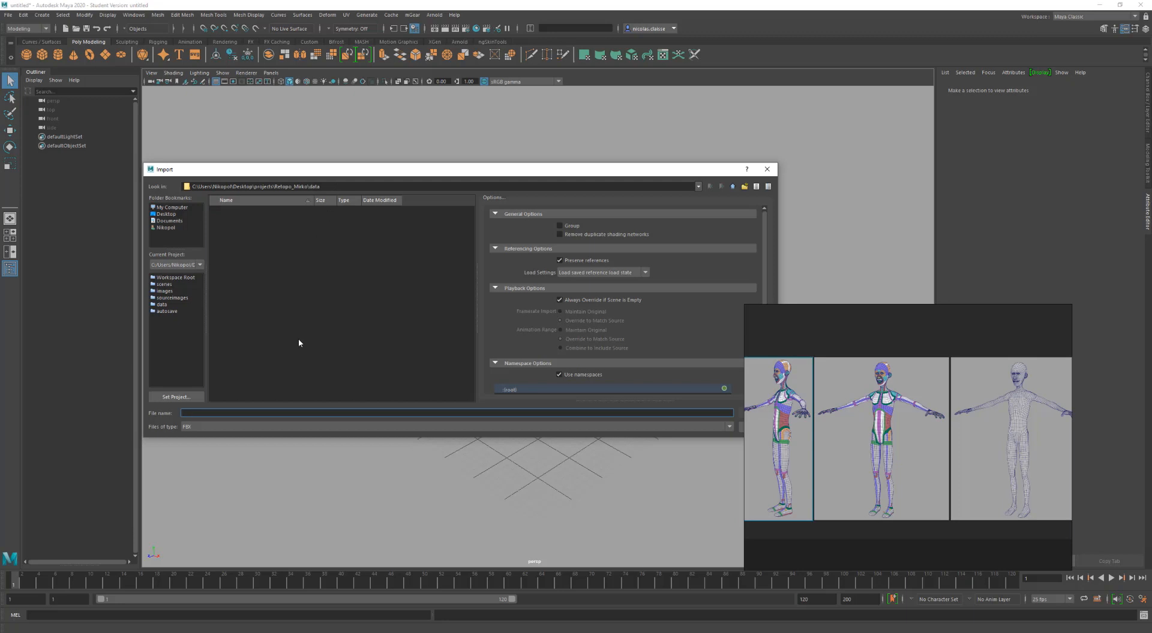
{"action": "left_click", "coordinate": [298, 429]}
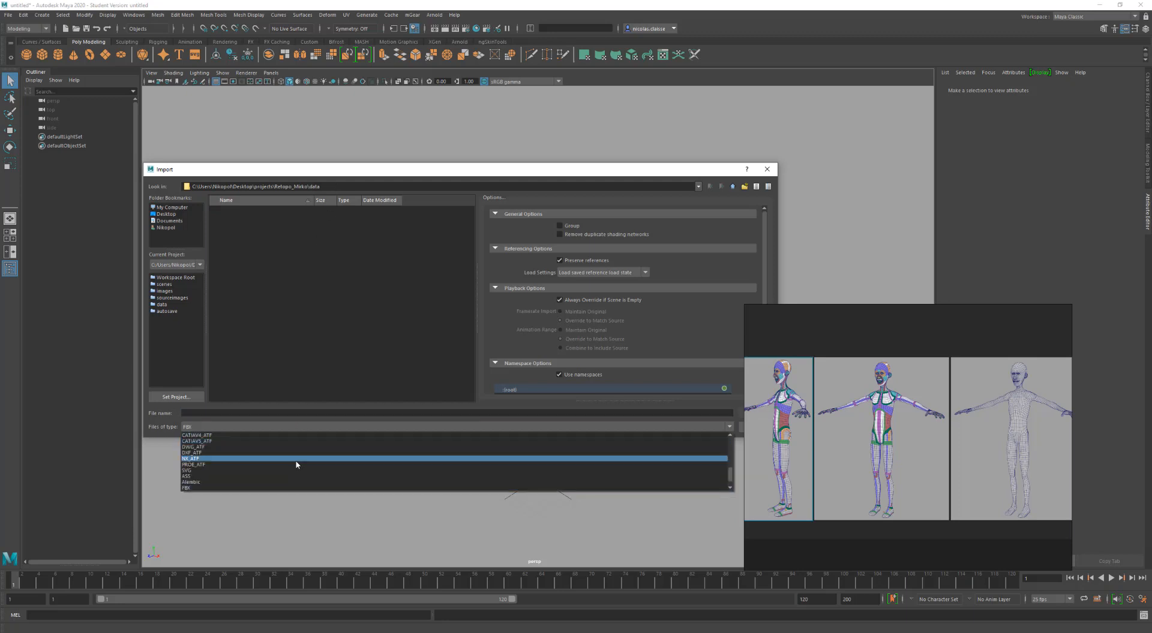
{"action": "scroll", "coordinate": [293, 463], "scroll_direction": "down", "scroll_amount": 2}
{"action": "scroll", "coordinate": [294, 463], "scroll_direction": "up", "scroll_amount": 5}
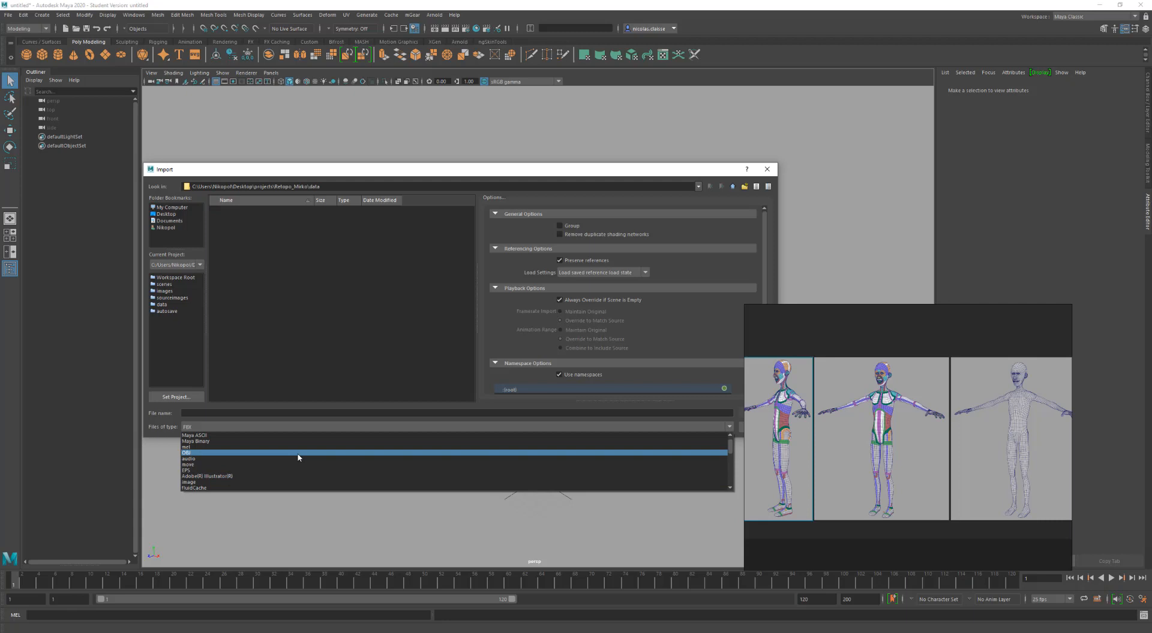
{"action": "left_click", "coordinate": [299, 453]}
{"action": "left_click", "coordinate": [229, 211]}
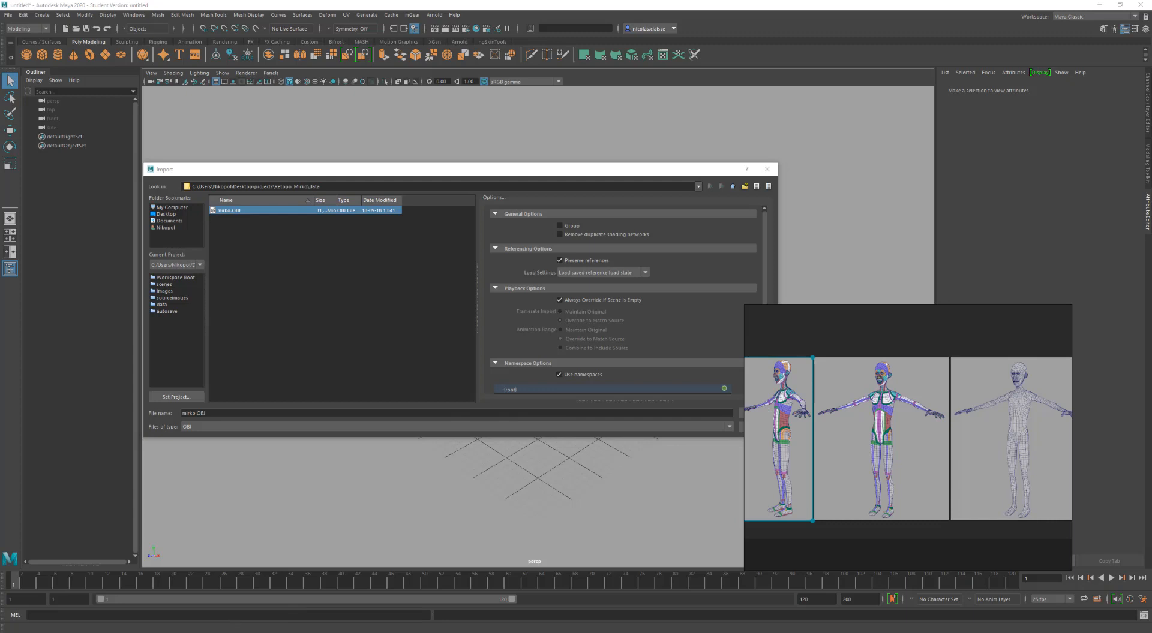
{"action": "left_click", "coordinate": [190, 632]}
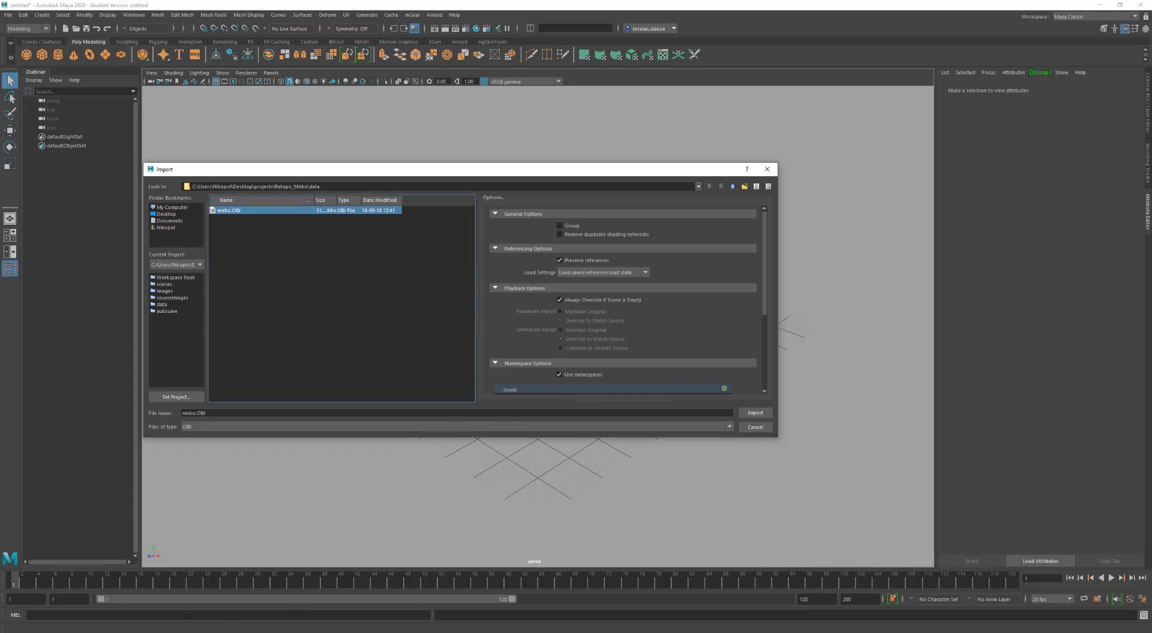
{"action": "left_click", "coordinate": [754, 412]}
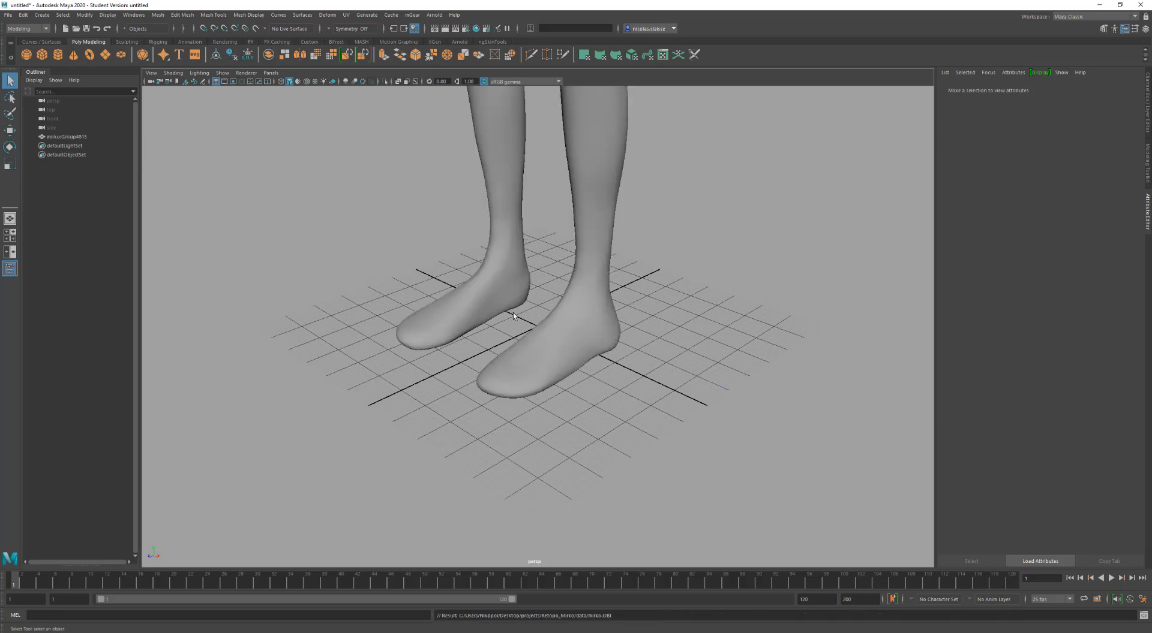
Step: Change the perspective viewport's background from plain grey to the blue gradient
{"action": "scroll", "coordinate": [513, 312], "scroll_direction": "down", "scroll_amount": 10}
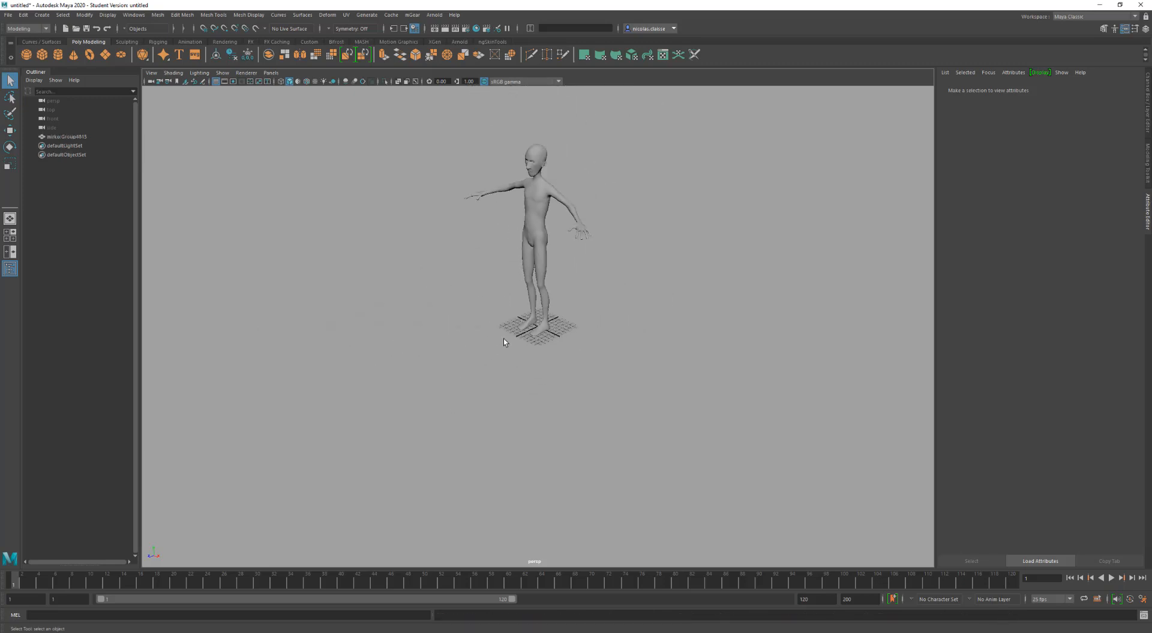
{"action": "left_click_drag", "start_coordinate": [502, 339], "coordinate": [531, 329], "text": "alt"}
{"action": "middle_click_drag", "start_coordinate": [530, 329], "coordinate": [525, 355], "text": "alt"}
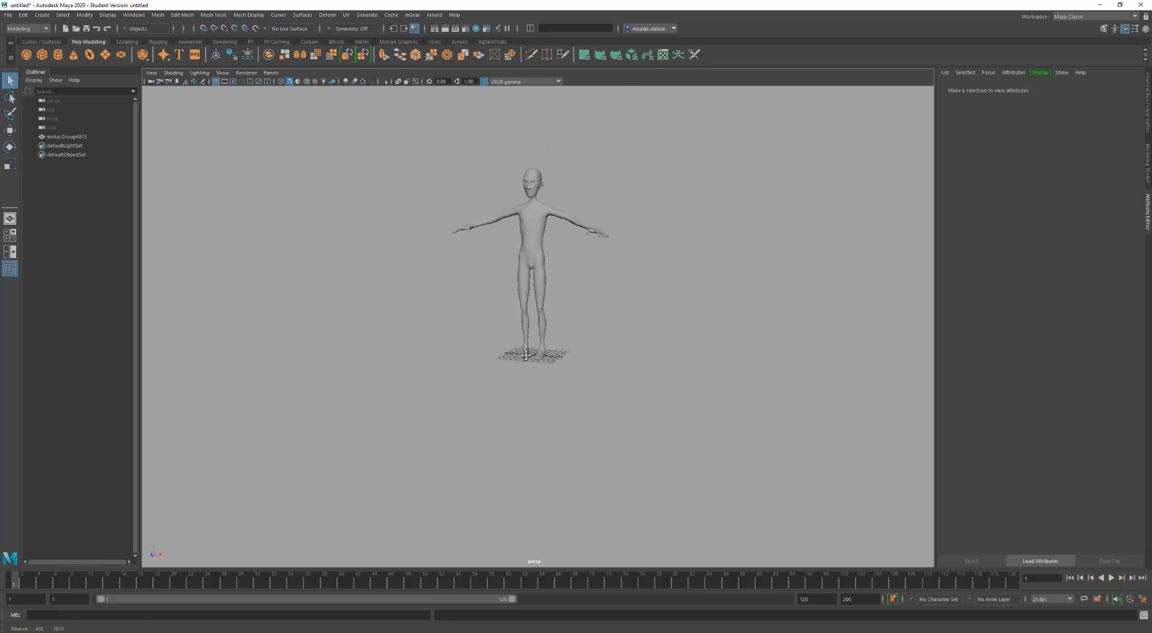
{"action": "key", "text": "alt+b"}
{"action": "scroll", "coordinate": [526, 339], "scroll_direction": "up", "scroll_amount": 3}
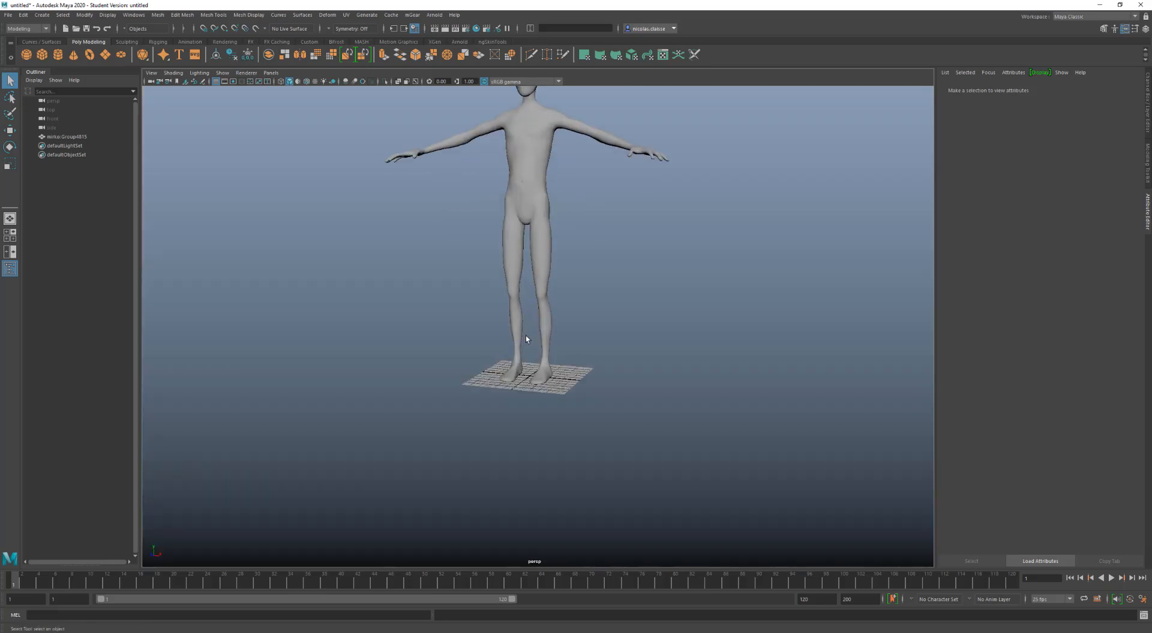
{"action": "scroll", "coordinate": [526, 336], "scroll_direction": "up", "scroll_amount": 2}
{"action": "scroll", "coordinate": [525, 336], "scroll_direction": "down", "scroll_amount": 2}
{"action": "left_click_drag", "start_coordinate": [534, 289], "coordinate": [539, 292], "text": "alt"}
{"action": "middle_click_drag", "start_coordinate": [538, 292], "coordinate": [532, 336], "text": "alt"}
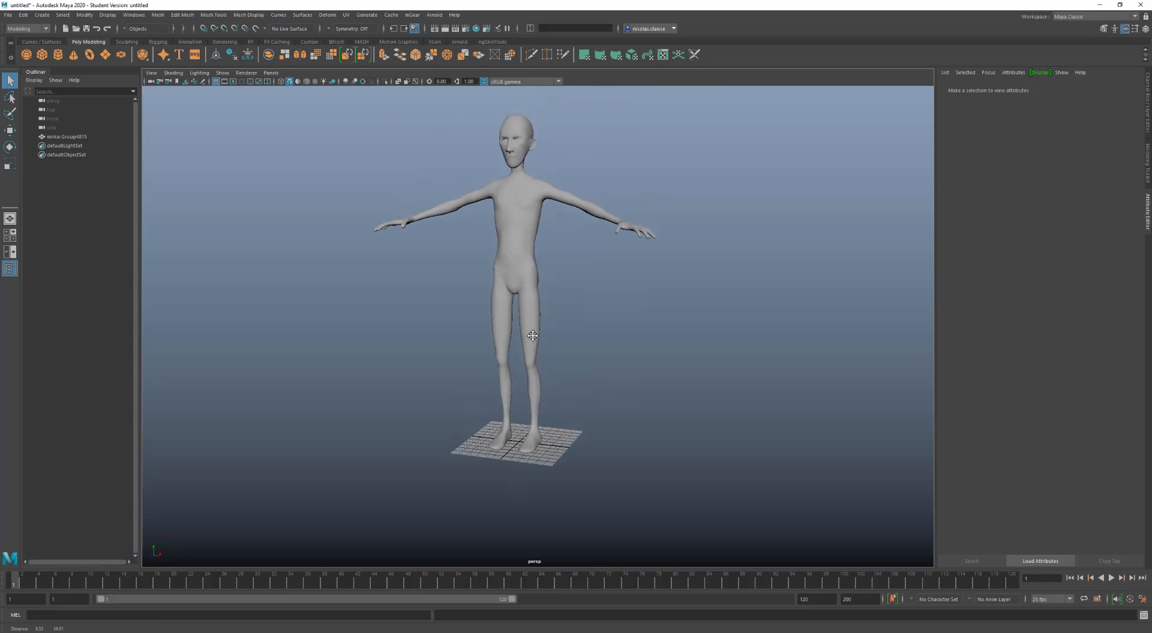
{"action": "scroll", "coordinate": [533, 334], "scroll_direction": "up", "scroll_amount": 3}
{"action": "scroll", "coordinate": [535, 316], "scroll_direction": "down", "scroll_amount": 3}
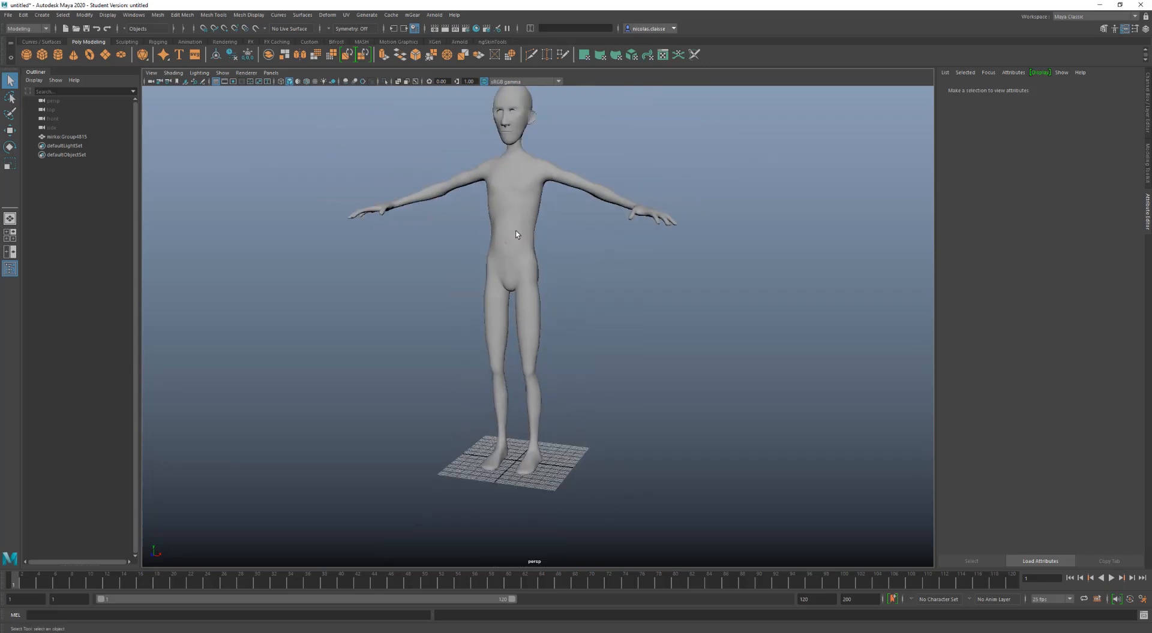
Step: Select the imported character mesh in the viewport
{"action": "left_click", "coordinate": [483, 269]}
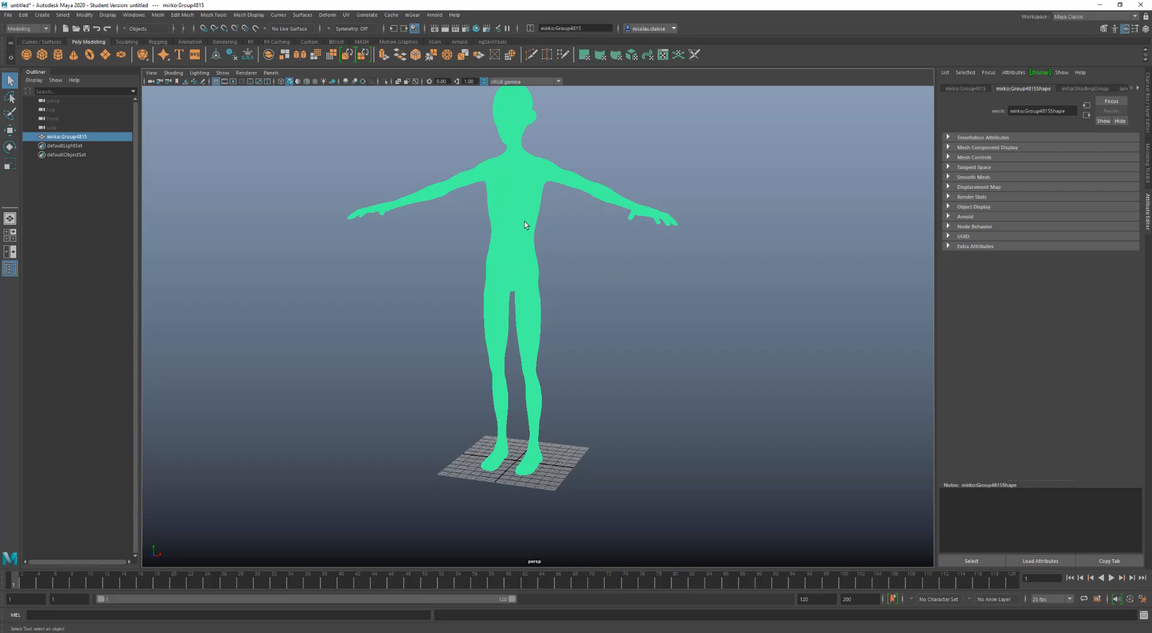
{"action": "scroll", "coordinate": [525, 223], "scroll_direction": "up", "scroll_amount": 4}
{"action": "scroll", "coordinate": [525, 225], "scroll_direction": "down", "scroll_amount": 10}
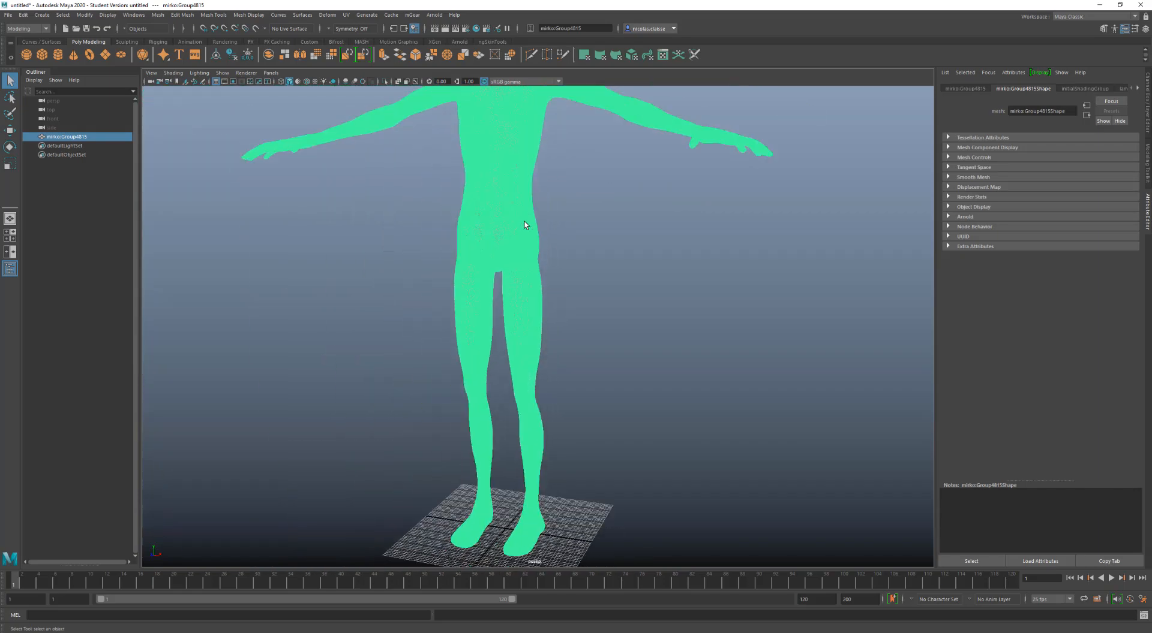
{"action": "scroll", "coordinate": [524, 225], "scroll_direction": "down", "scroll_amount": 4}
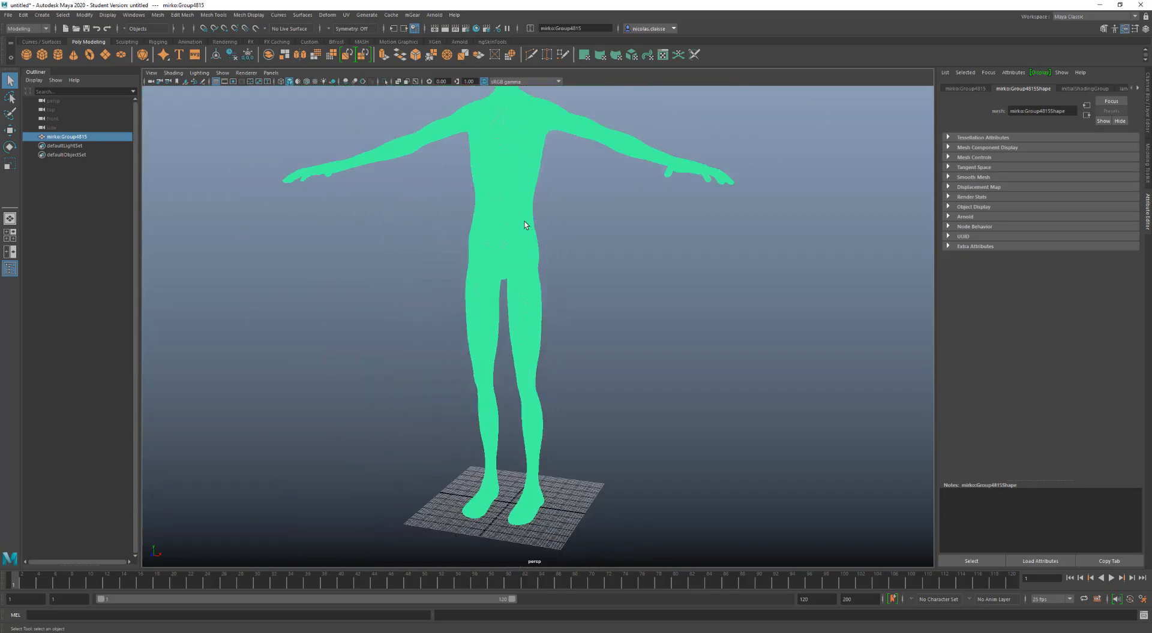
{"action": "middle_click_drag", "start_coordinate": [525, 224], "coordinate": [528, 261], "text": "alt"}
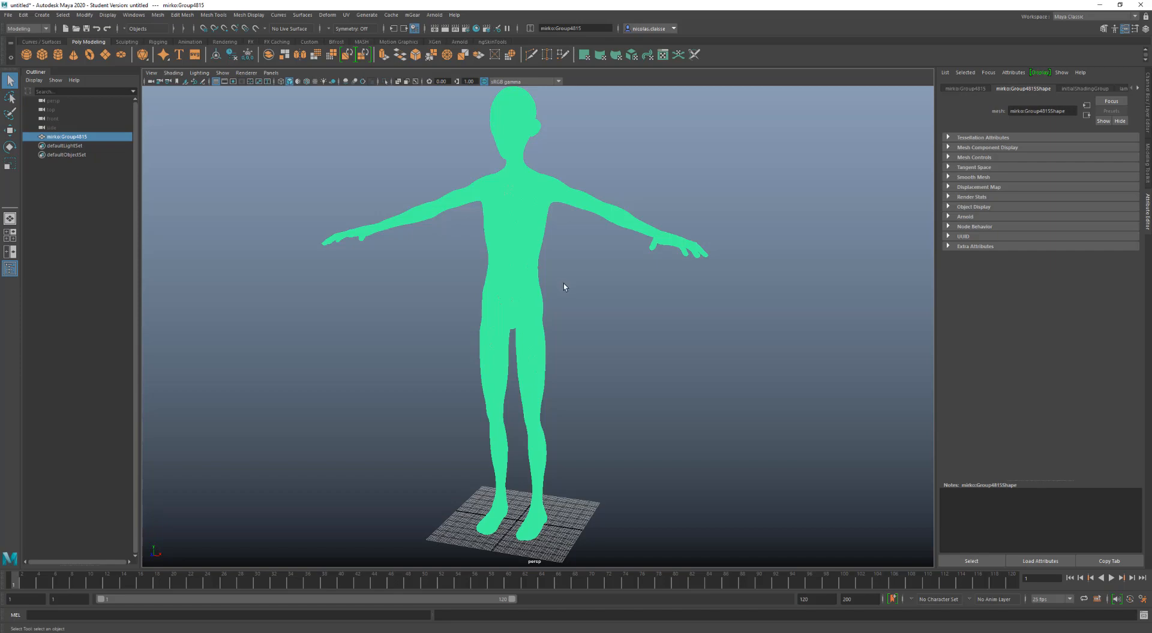
{"action": "mouse_move", "coordinate": [563, 287]}
{"action": "left_mouse_down", "text": "alt"}
{"action": "mouse_move", "coordinate": [505, 281]}
{"action": "mouse_move", "coordinate": [524, 304]}
{"action": "mouse_move", "coordinate": [547, 273]}
{"action": "mouse_move", "coordinate": [527, 330]}
{"action": "mouse_move", "coordinate": [556, 275]}
{"action": "left_mouse_up", "text": "alt"}
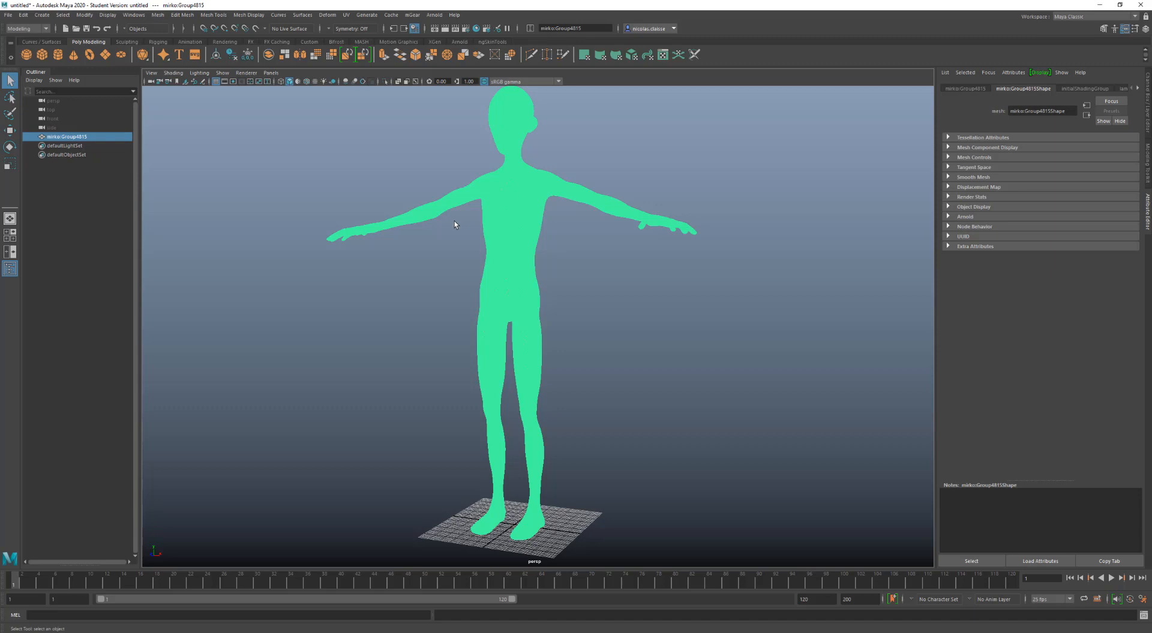
{"action": "left_click_drag", "start_coordinate": [456, 222], "coordinate": [458, 223], "text": "alt"}
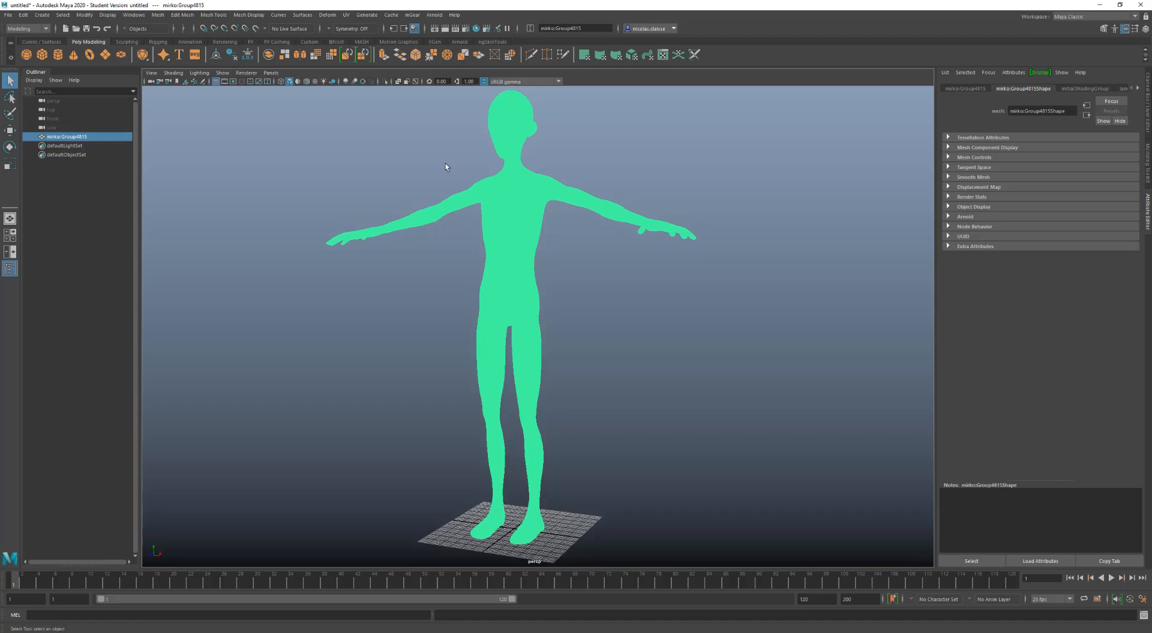
{"action": "scroll", "coordinate": [446, 163], "scroll_direction": "up", "scroll_amount": 2}
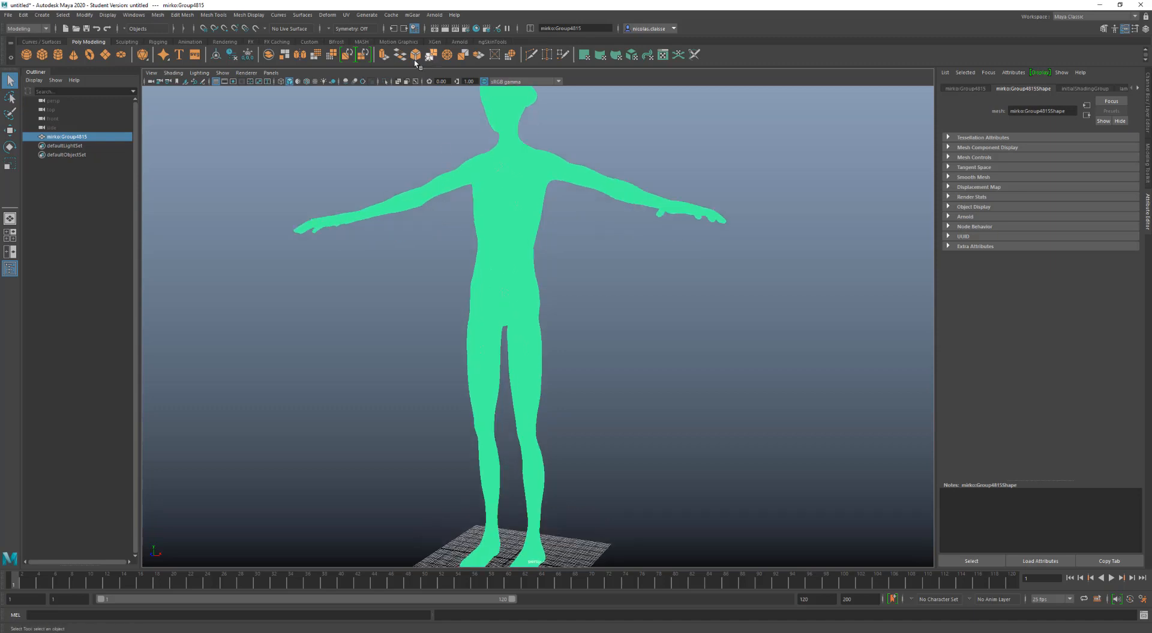
{"action": "left_click", "coordinate": [389, 17]}
{"action": "mouse_move", "coordinate": [395, 34]}
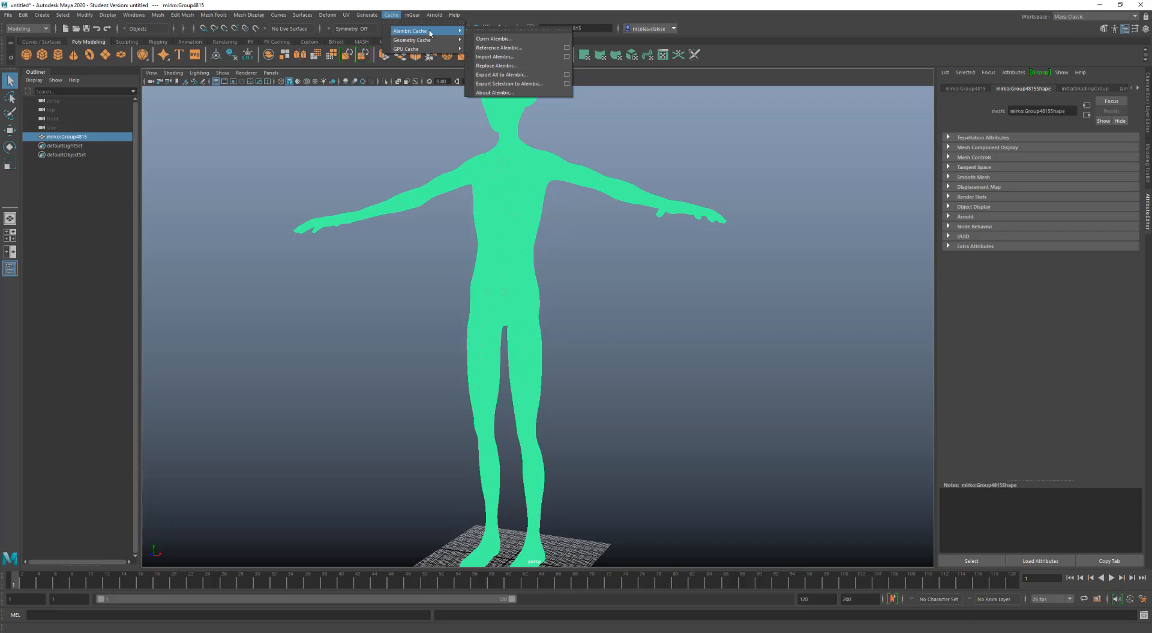
{"action": "mouse_move", "coordinate": [430, 51]}
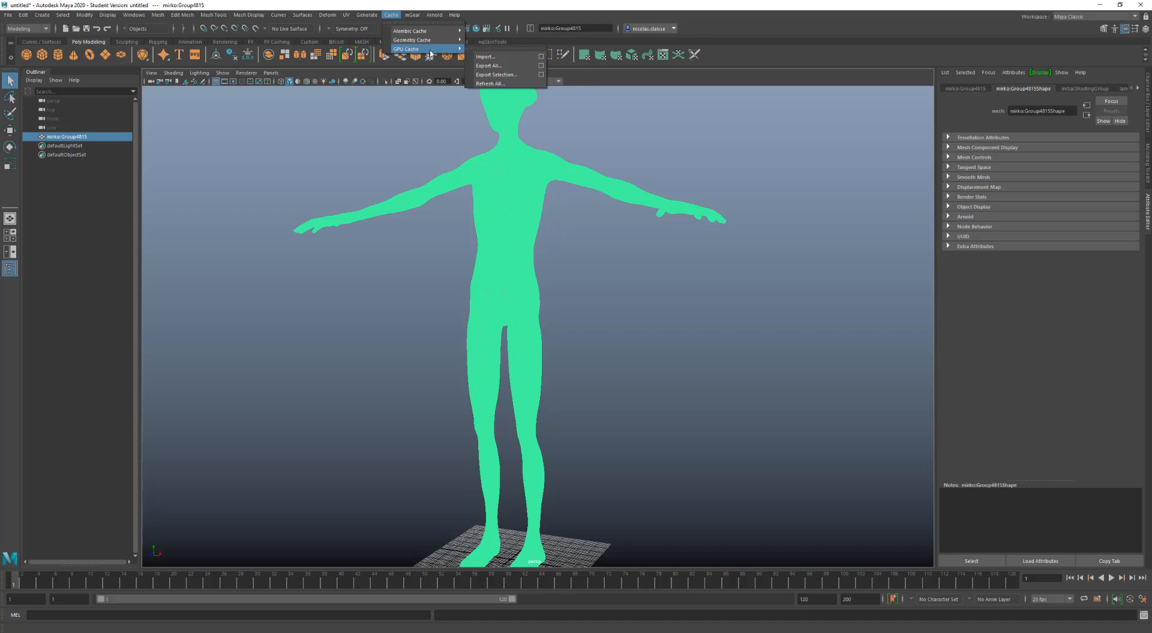
{"action": "mouse_move", "coordinate": [442, 15]}
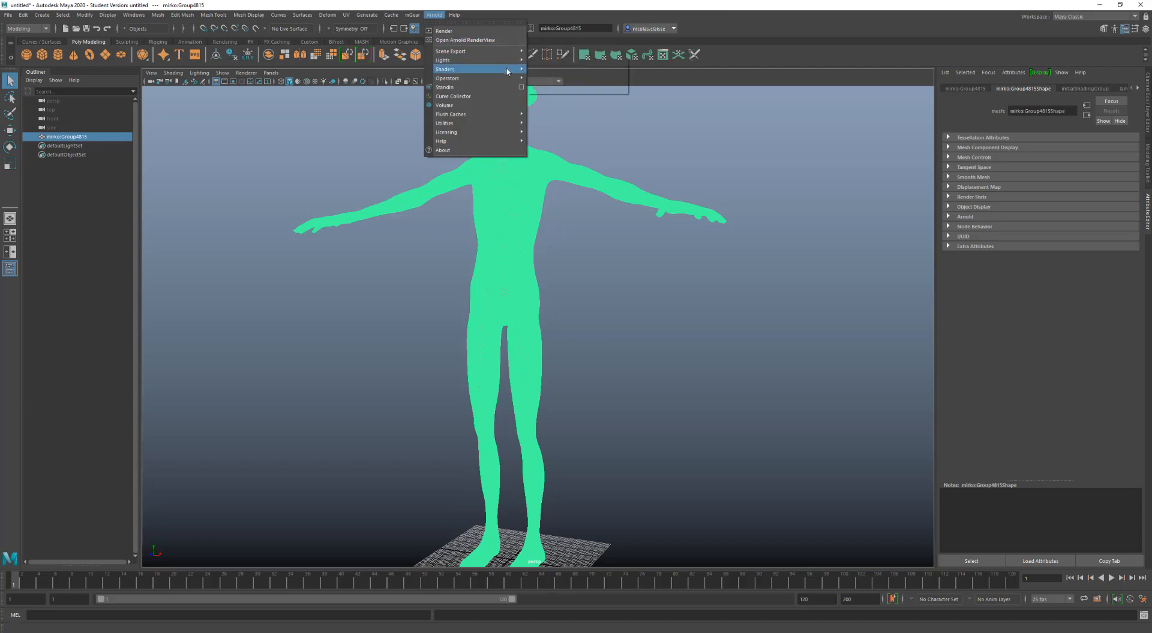
{"action": "mouse_move", "coordinate": [508, 80]}
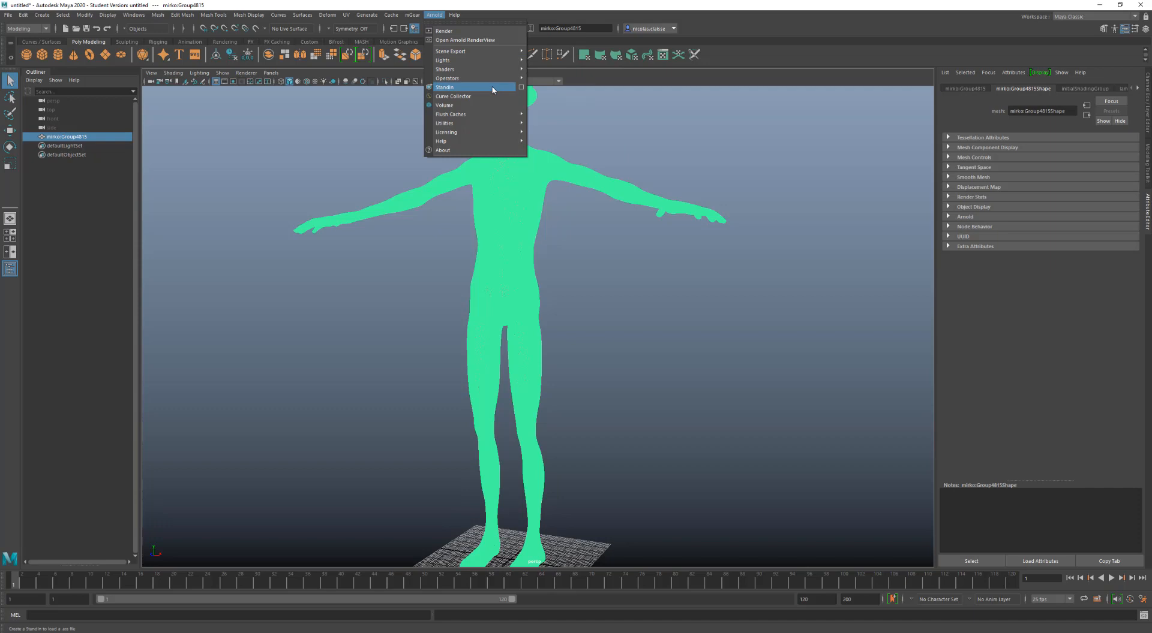
{"action": "left_click", "coordinate": [400, 18]}
{"action": "mouse_move", "coordinate": [406, 34]}
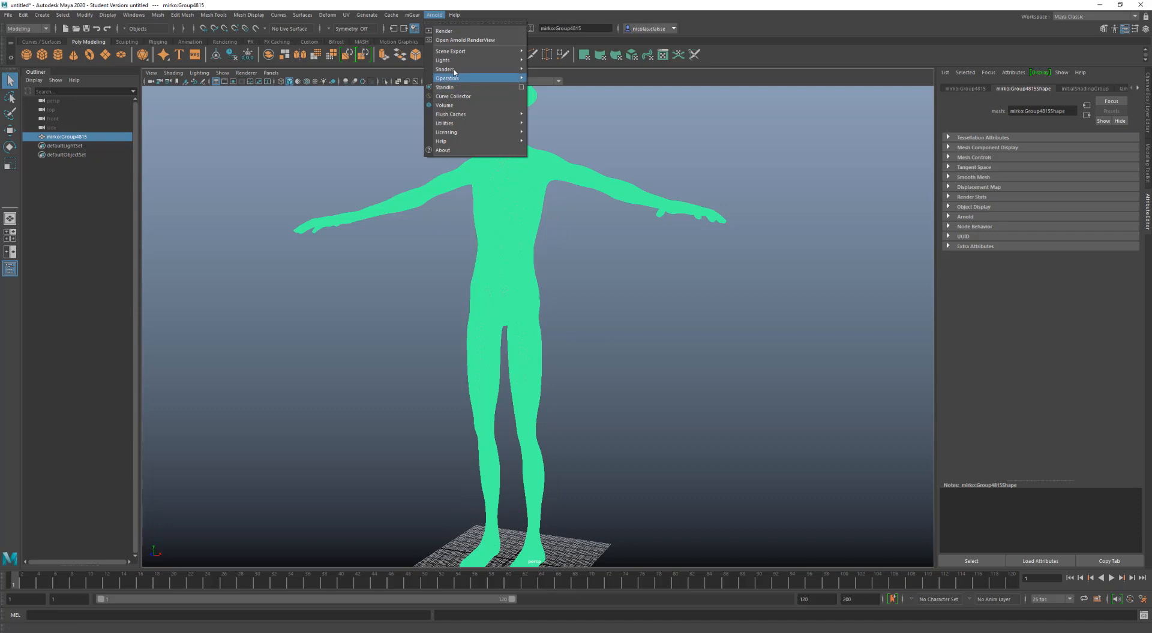
{"action": "left_click", "coordinate": [379, 16]}
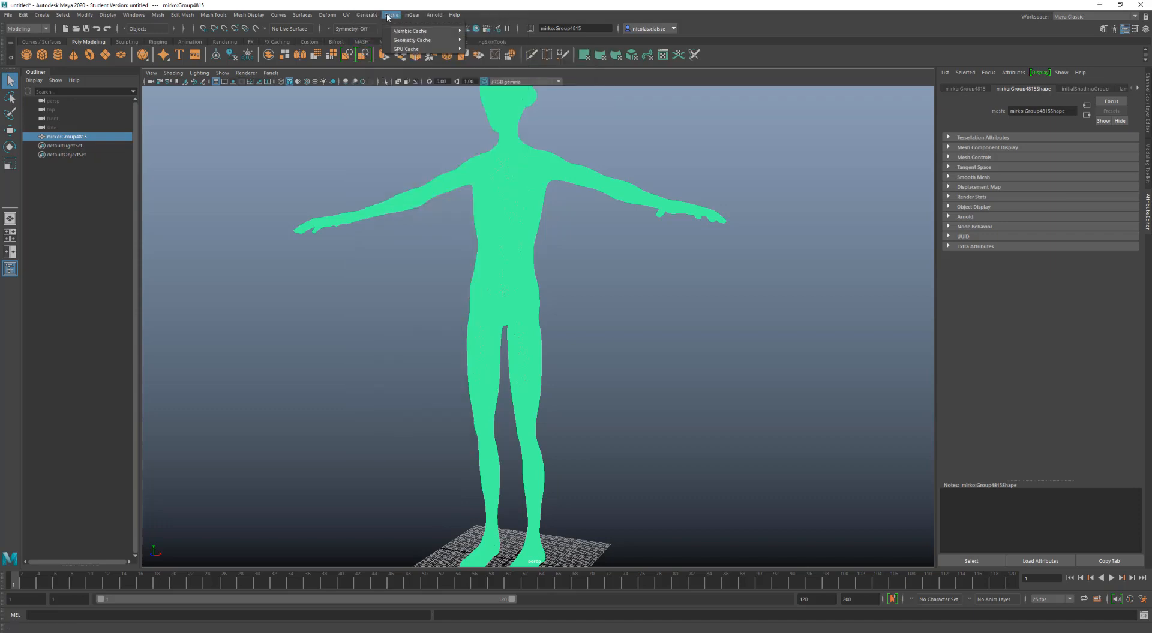
Step: Export the selected character mesh as a GPU cache named mirko, with the cache time range set to Current frame
{"action": "left_click", "coordinate": [391, 15]}
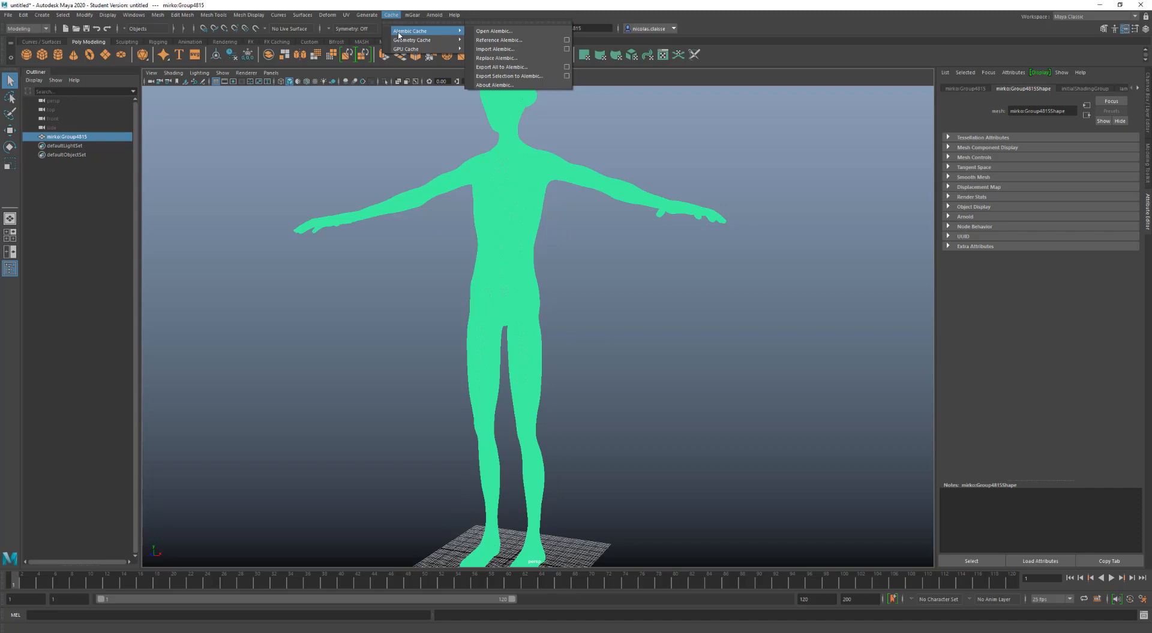
{"action": "mouse_move", "coordinate": [419, 51]}
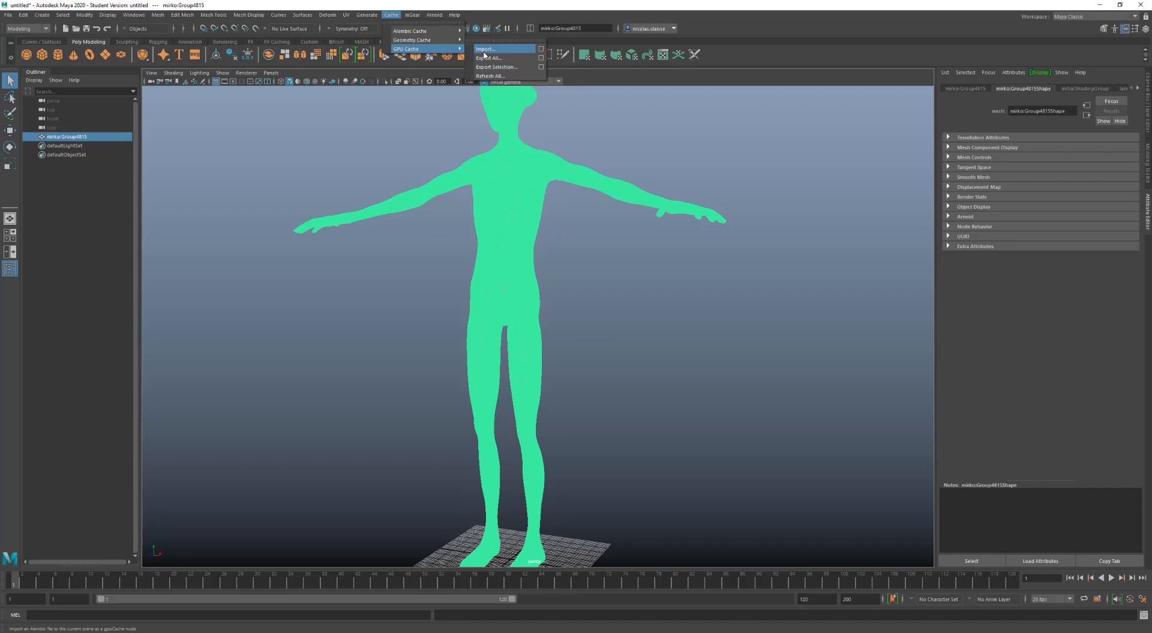
{"action": "left_click", "coordinate": [534, 67]}
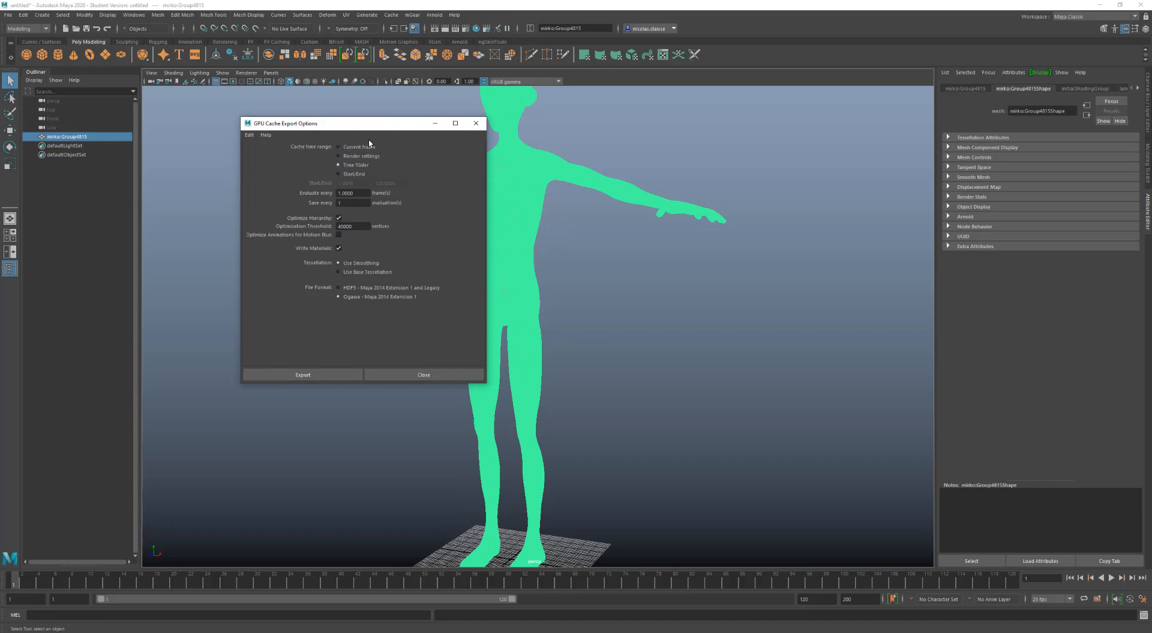
{"action": "left_click", "coordinate": [366, 148]}
{"action": "left_click", "coordinate": [325, 374]}
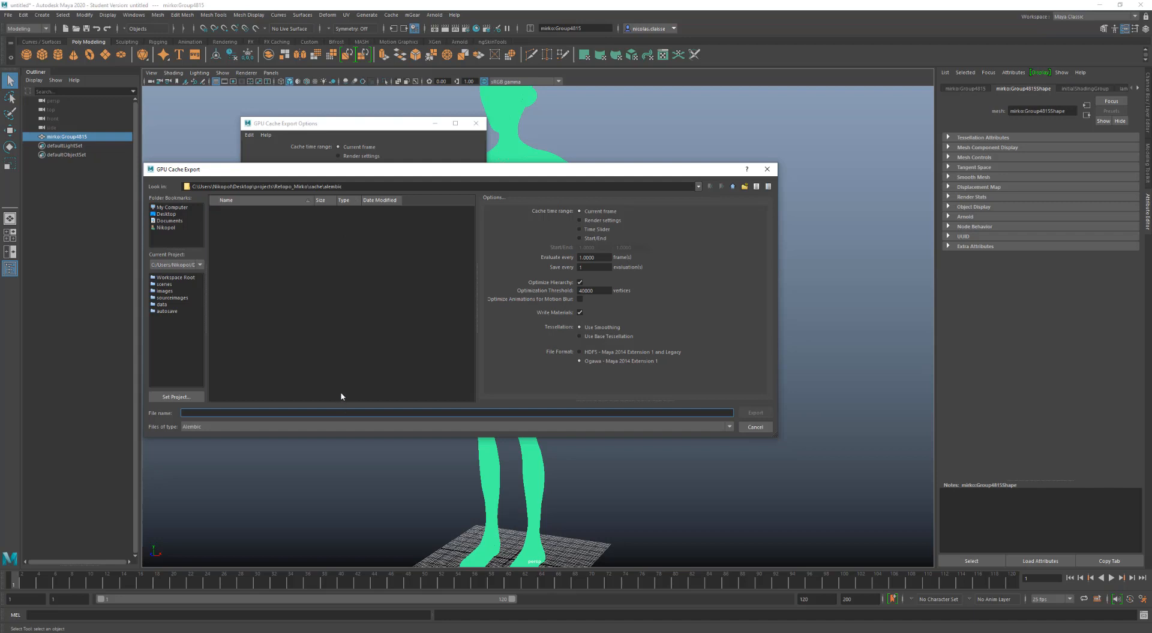
{"action": "type", "text": "mirko"}
{"action": "left_click", "coordinate": [754, 413]}
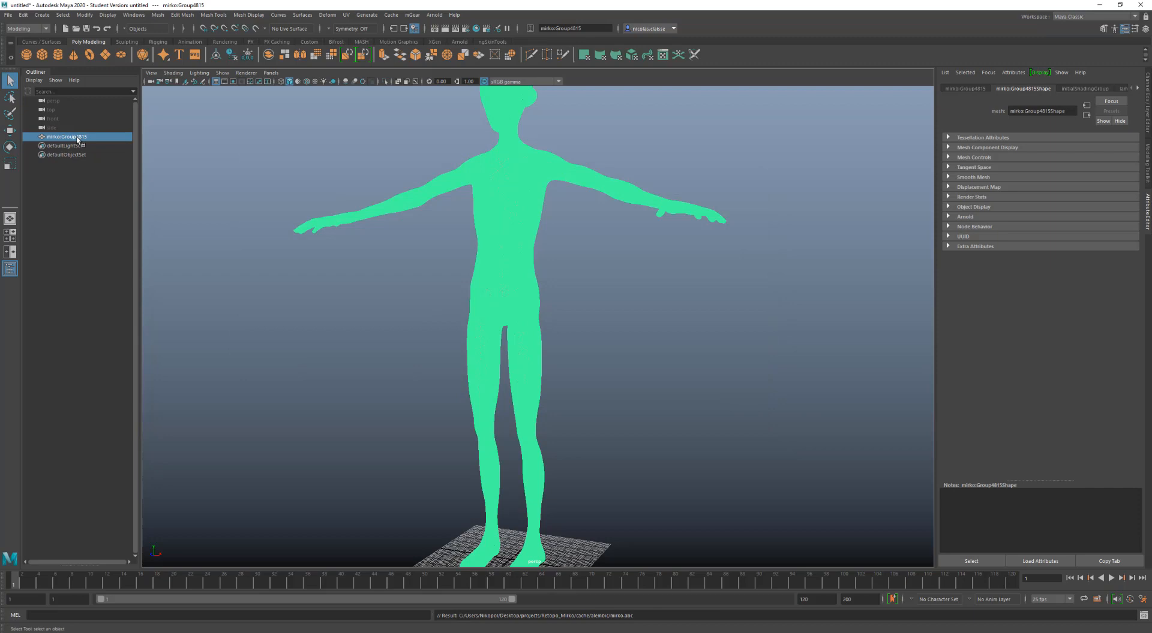
Step: Delete the selected heavy character mesh and import mirko.abc from the project's alembic cache folder as a GPU cache
{"action": "key", "text": "Delete"}
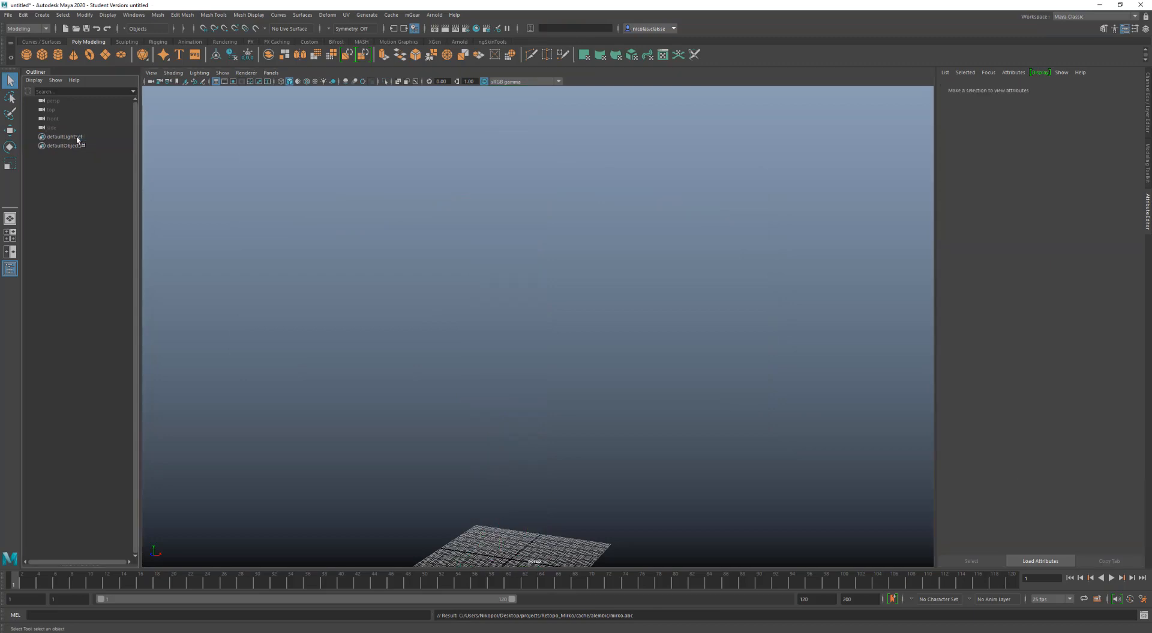
{"action": "left_click", "coordinate": [391, 15]}
{"action": "mouse_move", "coordinate": [444, 48]}
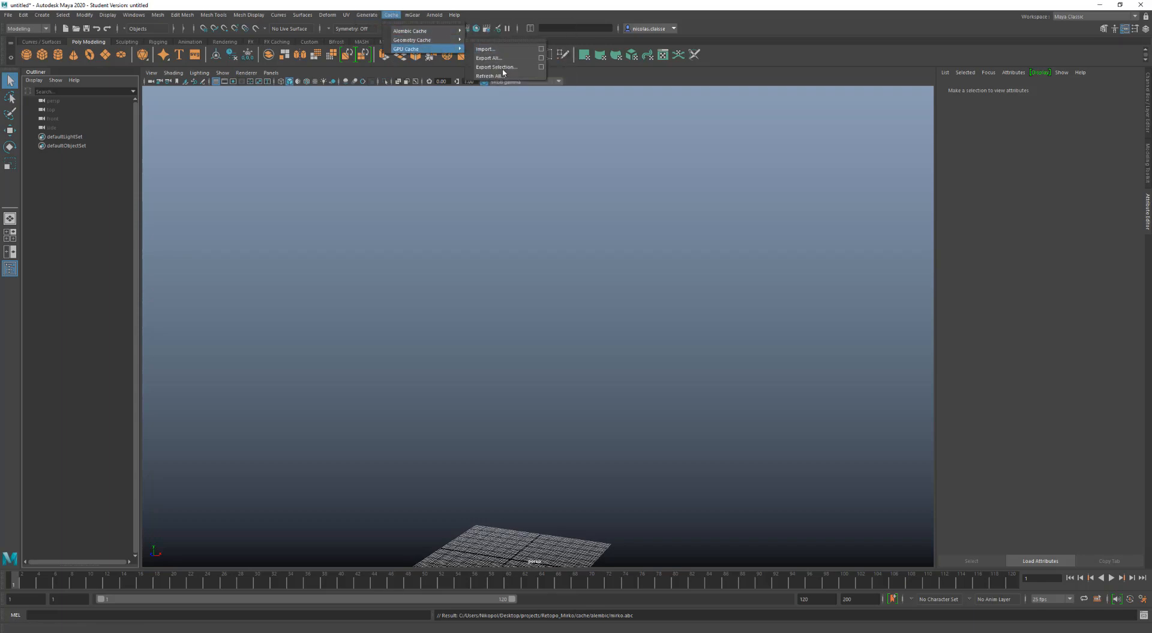
{"action": "left_click", "coordinate": [487, 49]}
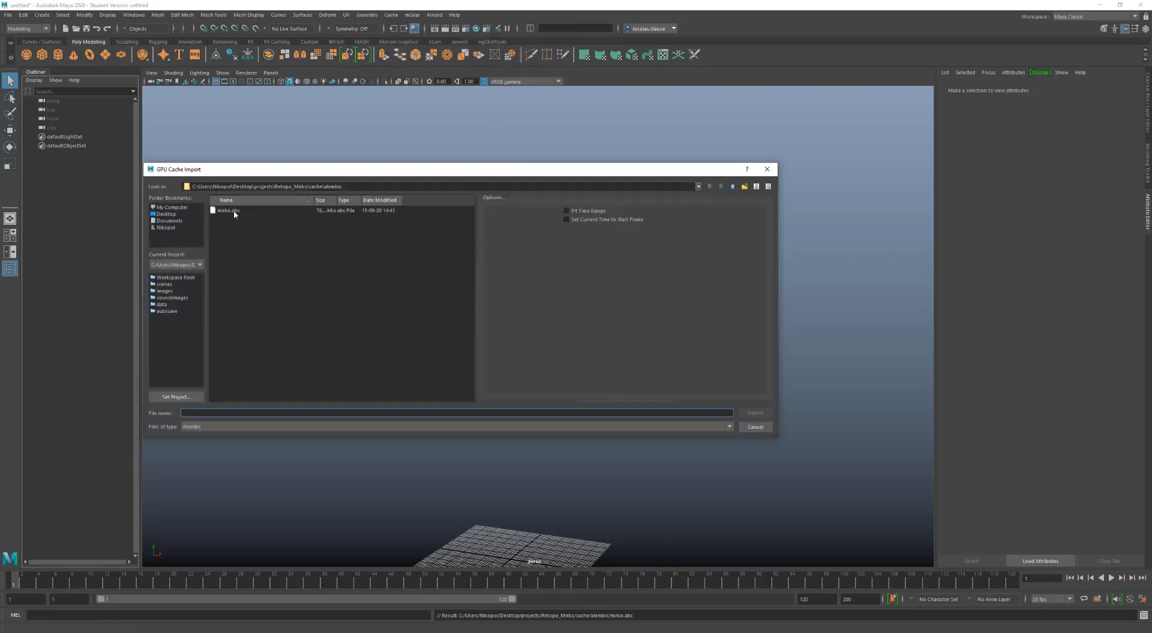
{"action": "left_click", "coordinate": [232, 212]}
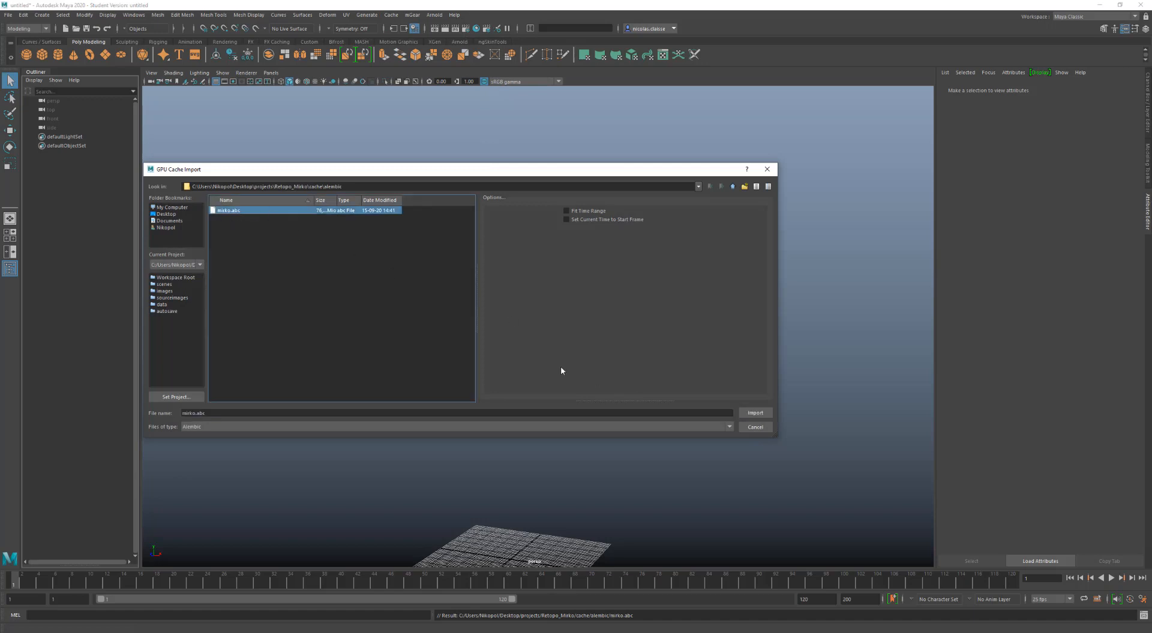
{"action": "left_click", "coordinate": [743, 413]}
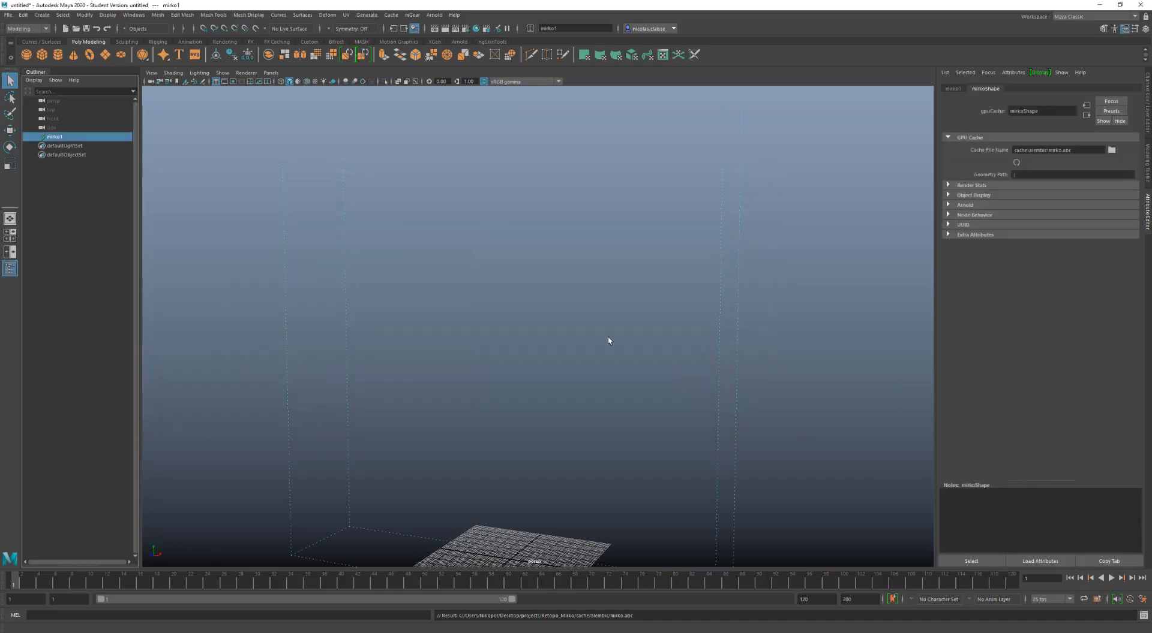
Step: Examine the imported GPU cache character in the perspective view, from close-up details to the full figure
{"action": "scroll", "coordinate": [528, 279], "scroll_direction": "up", "scroll_amount": 5}
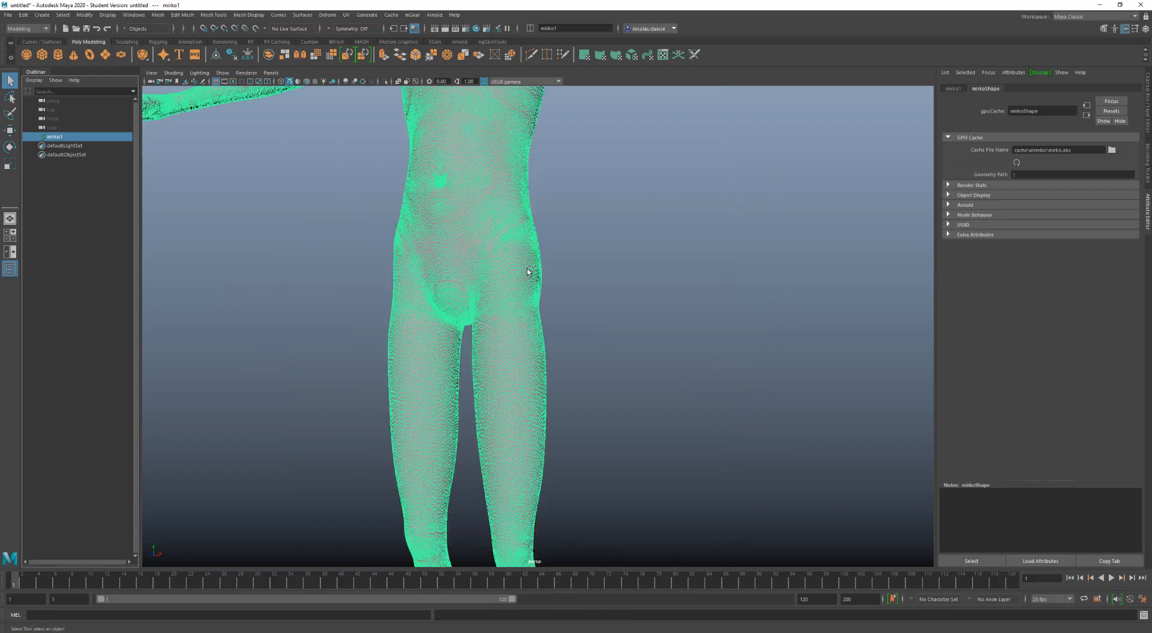
{"action": "mouse_move", "coordinate": [528, 281]}
{"action": "left_mouse_down", "text": "alt"}
{"action": "mouse_move", "coordinate": [528, 221]}
{"action": "mouse_move", "coordinate": [531, 354]}
{"action": "mouse_move", "coordinate": [533, 290]}
{"action": "left_mouse_up", "text": "alt"}
{"action": "scroll", "coordinate": [534, 289], "scroll_direction": "down", "scroll_amount": 5}
{"action": "scroll", "coordinate": [534, 293], "scroll_direction": "down", "scroll_amount": 5}
{"action": "scroll", "coordinate": [526, 318], "scroll_direction": "down", "scroll_amount": 3}
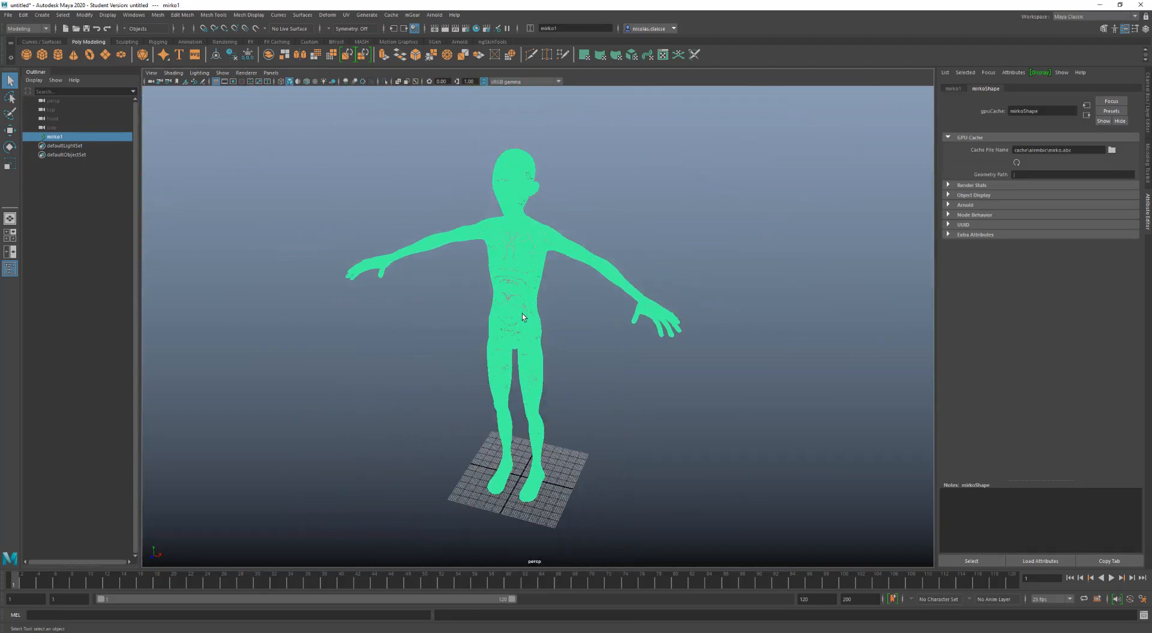
{"action": "left_click_drag", "start_coordinate": [528, 364], "coordinate": [510, 336], "text": "alt"}
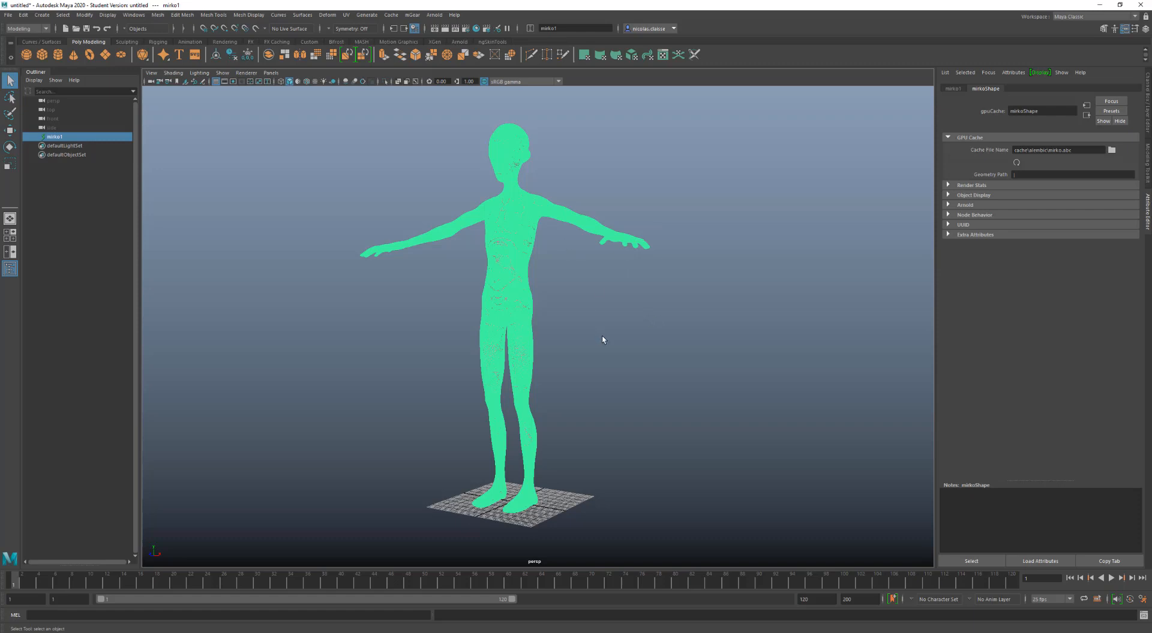
{"action": "scroll", "coordinate": [600, 336], "scroll_direction": "up", "scroll_amount": 6}
{"action": "scroll", "coordinate": [598, 336], "scroll_direction": "up", "scroll_amount": 2}
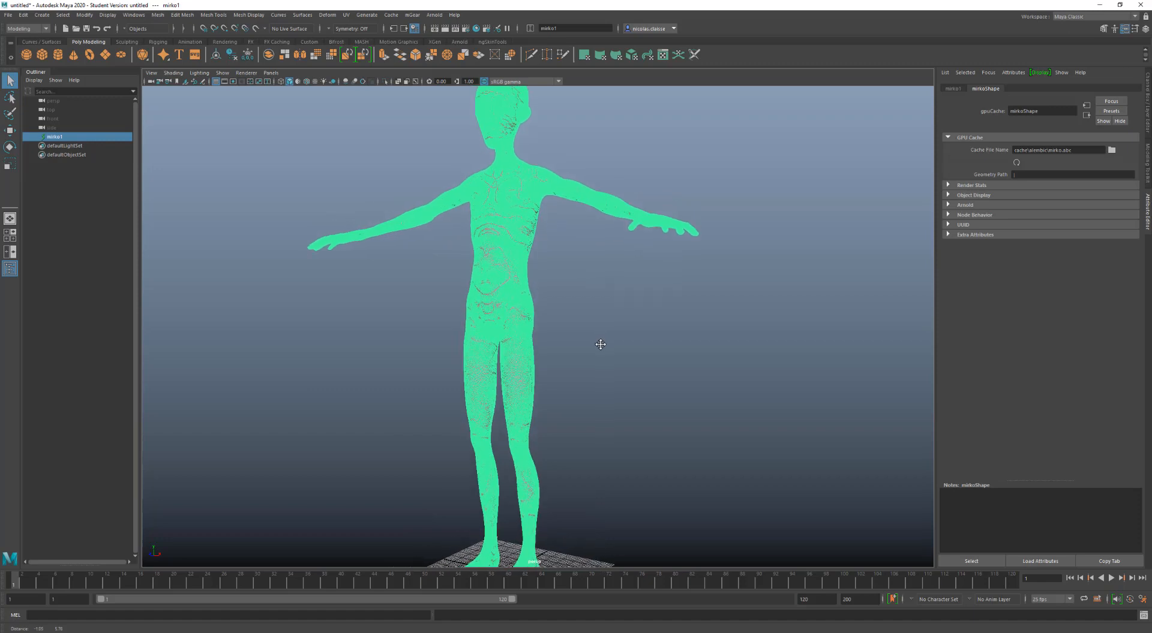
Step: Create a display layer from the selected GPU cache, name it layerGabarit and give it a grey colour
{"action": "left_click", "coordinate": [1146, 93]}
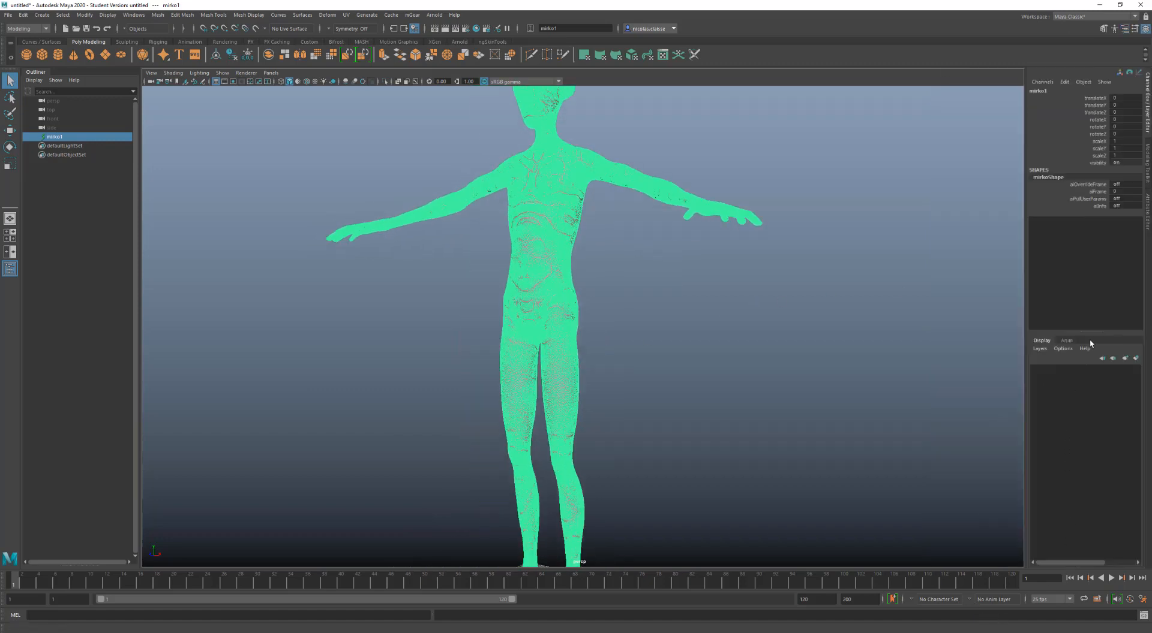
{"action": "left_click", "coordinate": [1134, 359]}
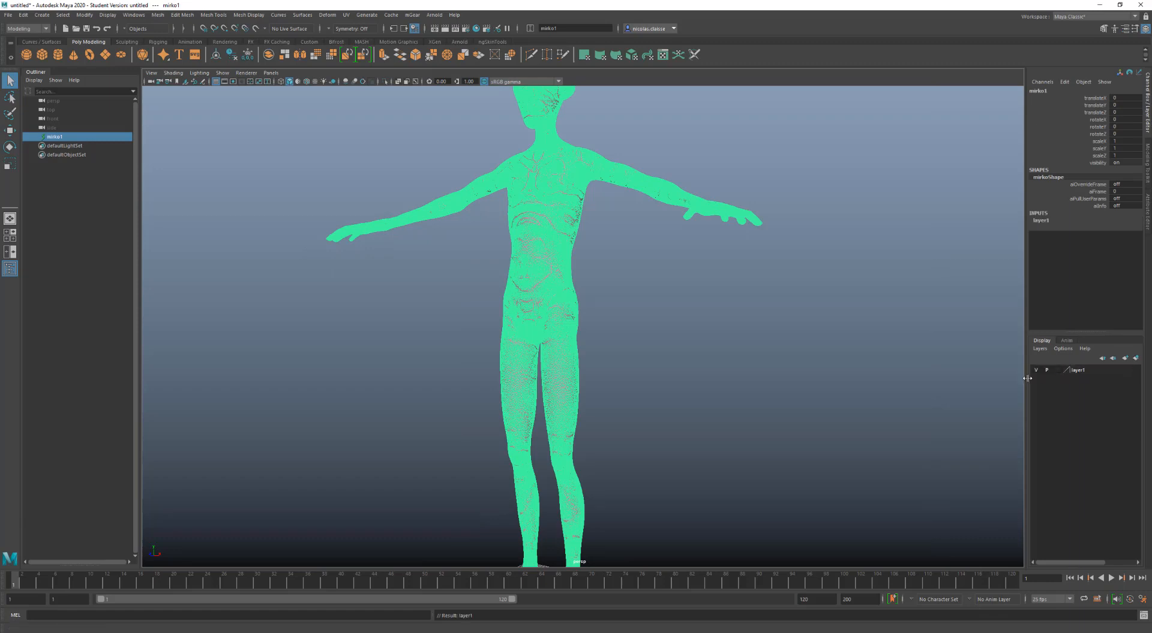
{"action": "left_click", "coordinate": [1089, 374]}
{"action": "double_click", "coordinate": [1090, 374]}
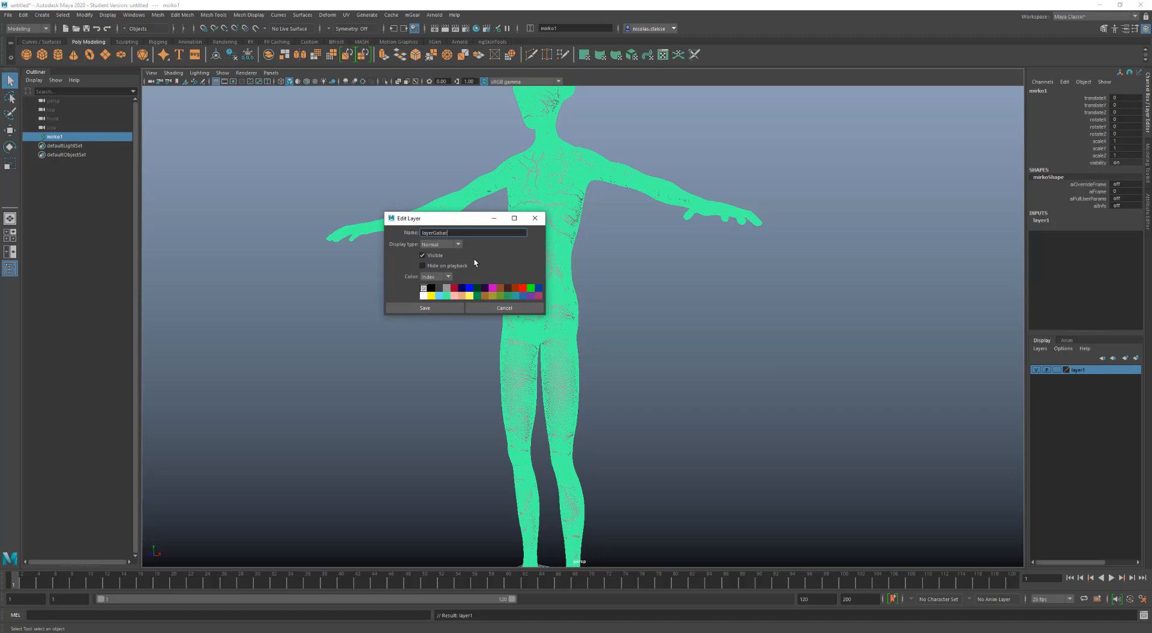
{"action": "left_click", "coordinate": [447, 290]}
{"action": "left_click", "coordinate": [445, 309]}
{"action": "left_click", "coordinate": [646, 353]}
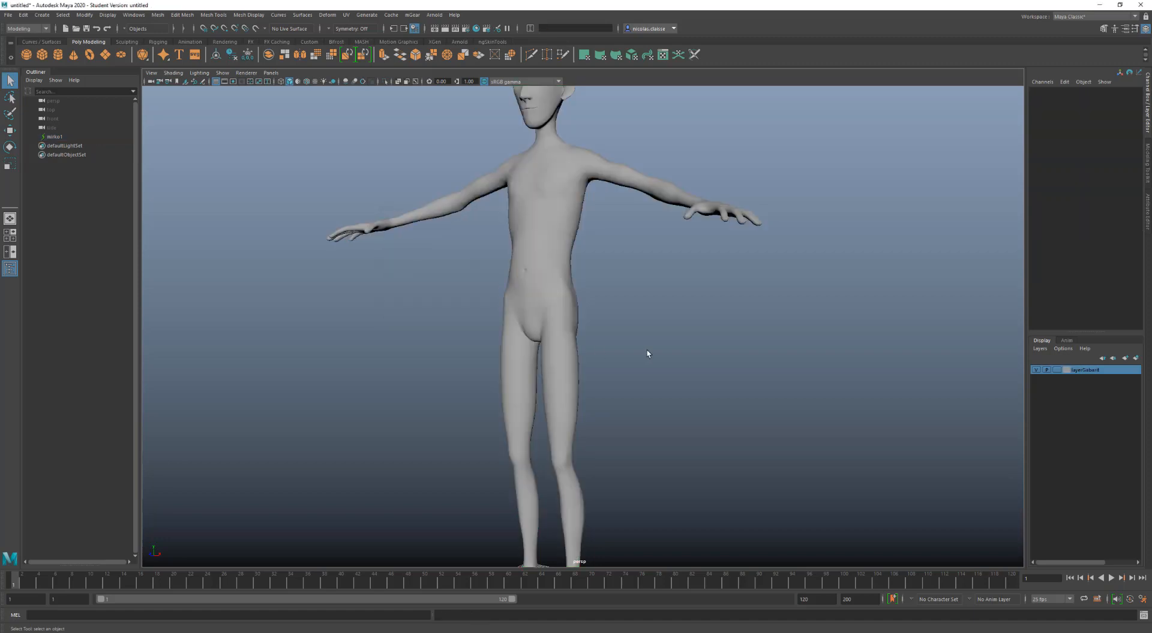
Step: Make the layerGabarit layer unselectable in the viewport and make the mirko1 cache a live surface
{"action": "left_click", "coordinate": [1057, 370]}
{"action": "left_click", "coordinate": [51, 137]}
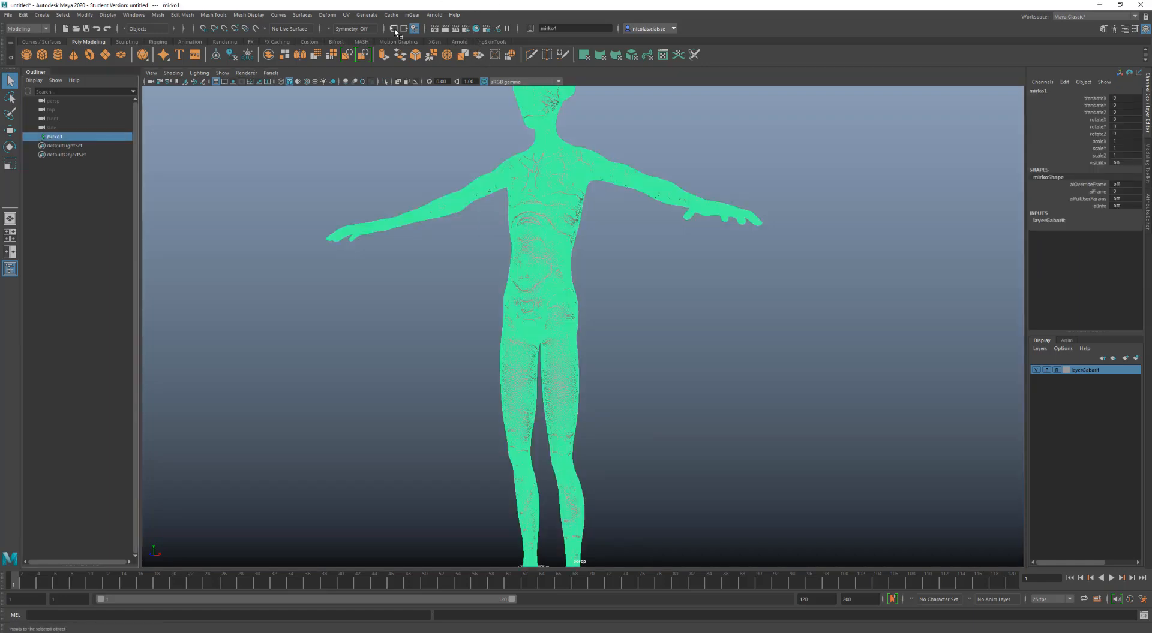
{"action": "left_click", "coordinate": [256, 29]}
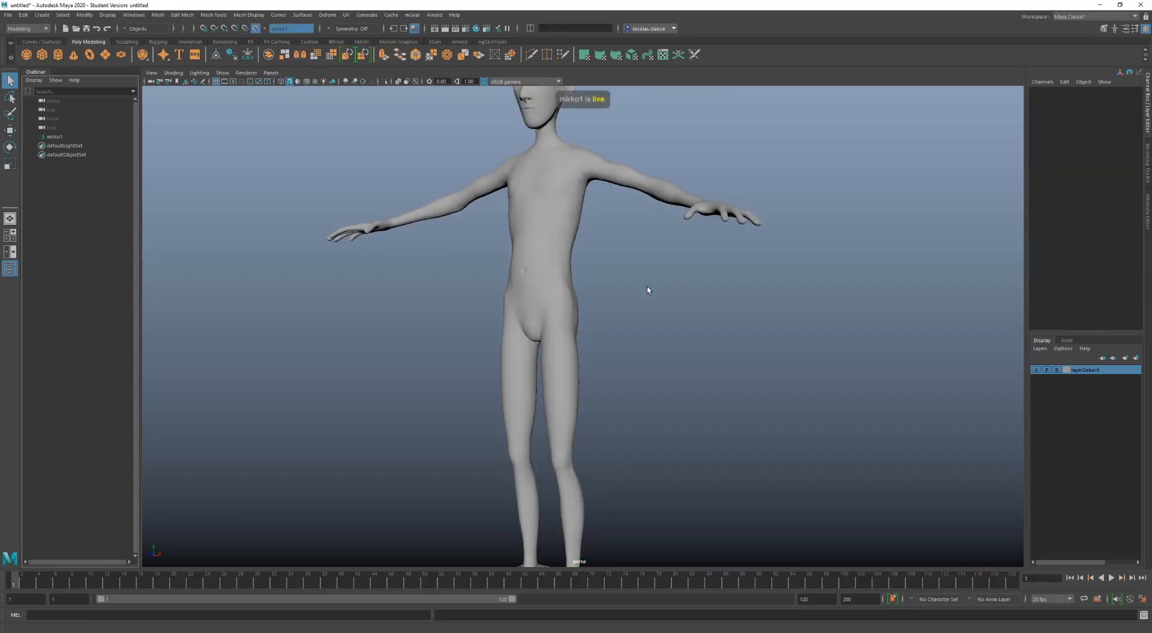
{"action": "right_click_drag", "start_coordinate": [529, 255], "coordinate": [532, 246], "text": "shift"}
{"action": "left_click_drag", "start_coordinate": [532, 246], "coordinate": [533, 247]}
{"action": "mouse_move", "coordinate": [603, 285]}
{"action": "left_mouse_down", "text": "alt"}
{"action": "mouse_move", "coordinate": [548, 280]}
{"action": "mouse_move", "coordinate": [617, 283]}
{"action": "left_mouse_up", "text": "alt"}
{"action": "key", "text": "Delete"}
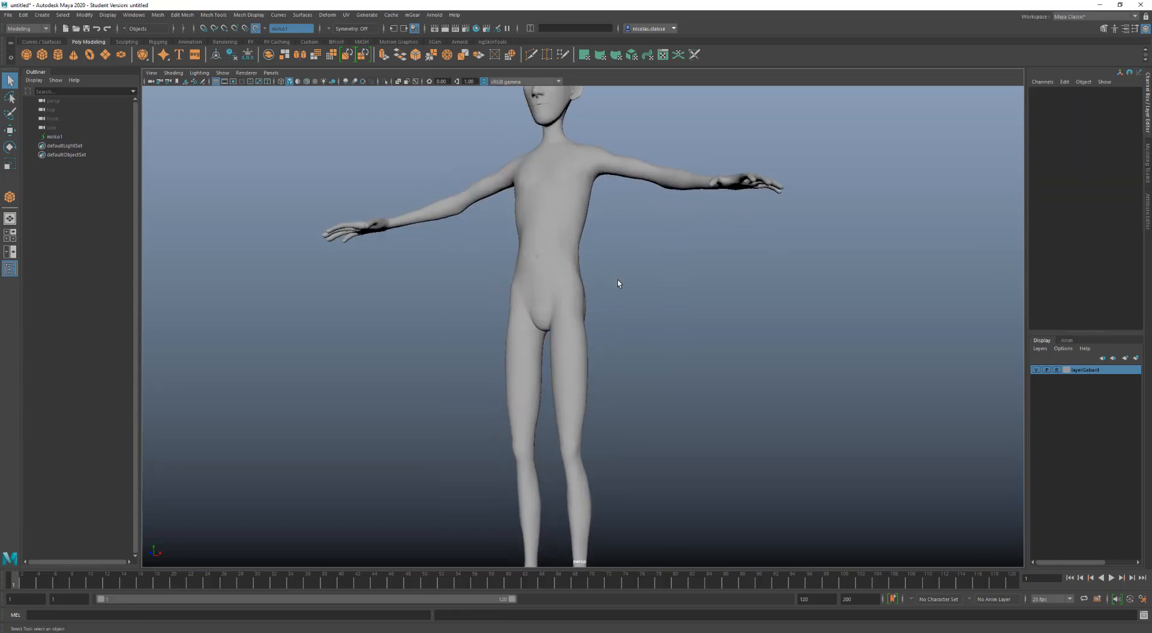
Step: Activate the Quad Draw tool with its options and expand its Live Constraint Options and Keyboard/Mouse Shortcuts
{"action": "right_click", "coordinate": [551, 231], "text": "shift"}
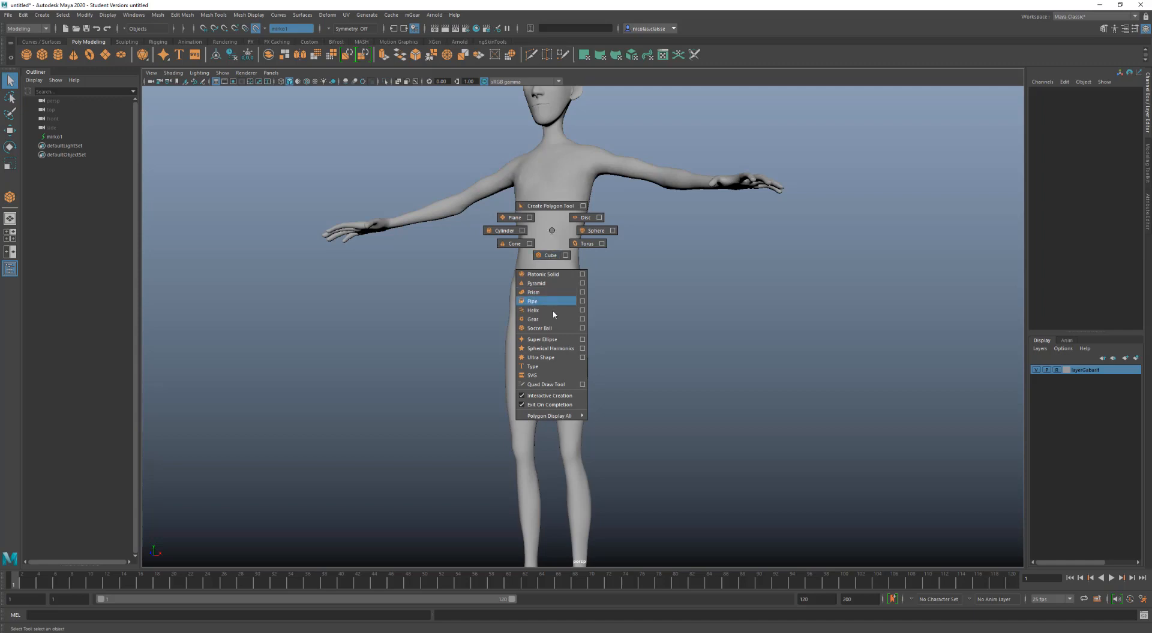
{"action": "left_click", "coordinate": [582, 385]}
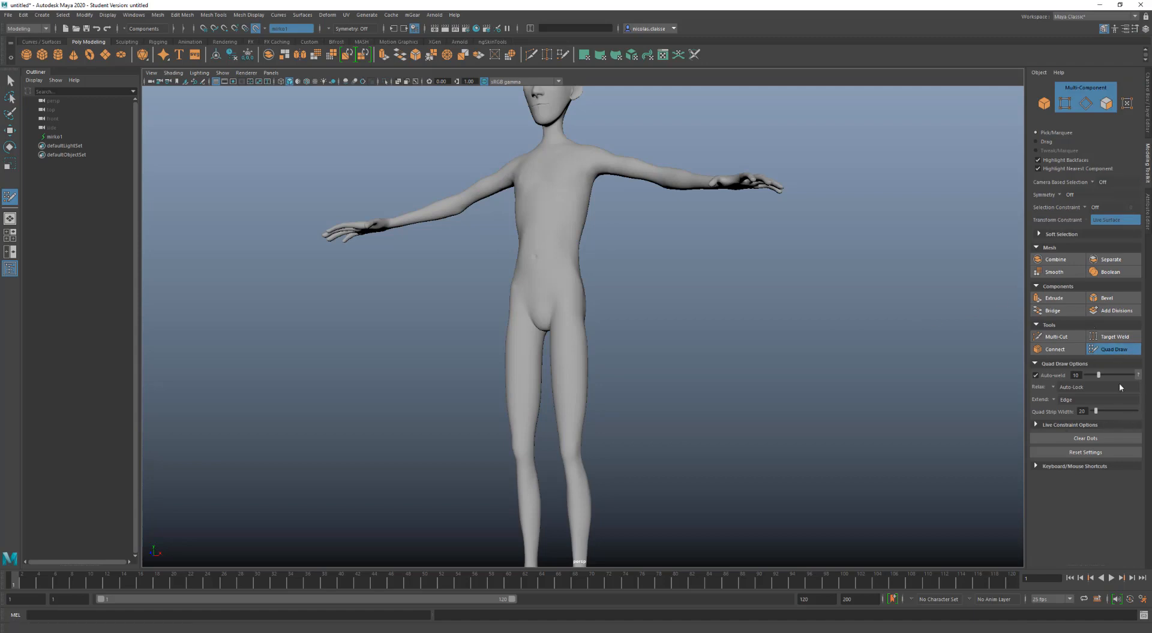
{"action": "left_click", "coordinate": [1057, 425]}
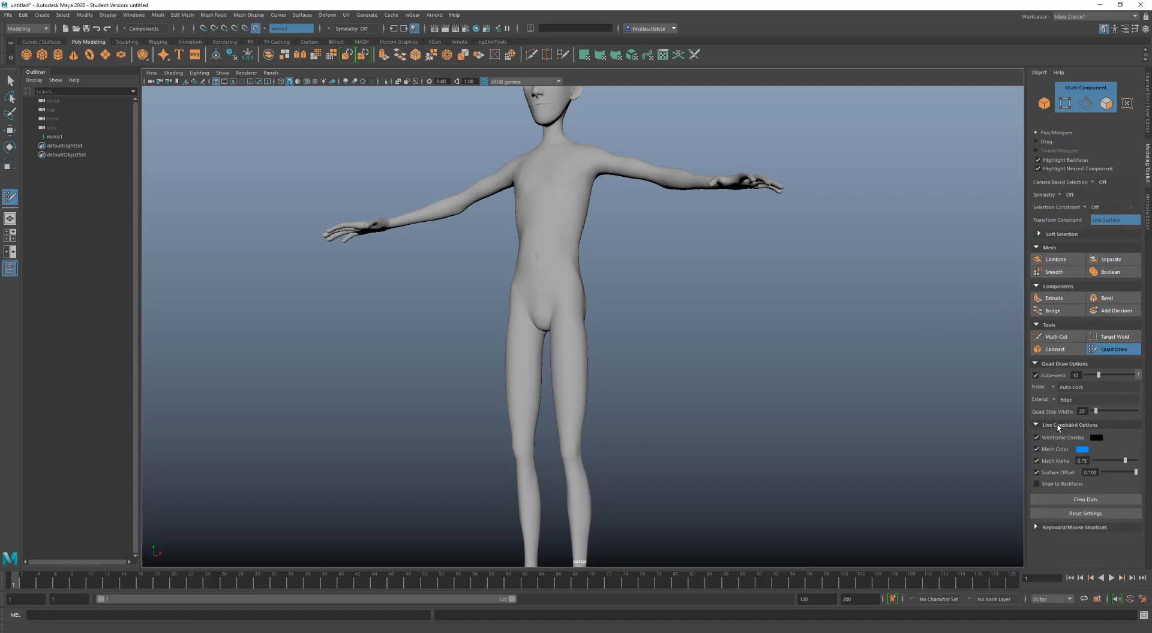
{"action": "left_click", "coordinate": [1042, 527]}
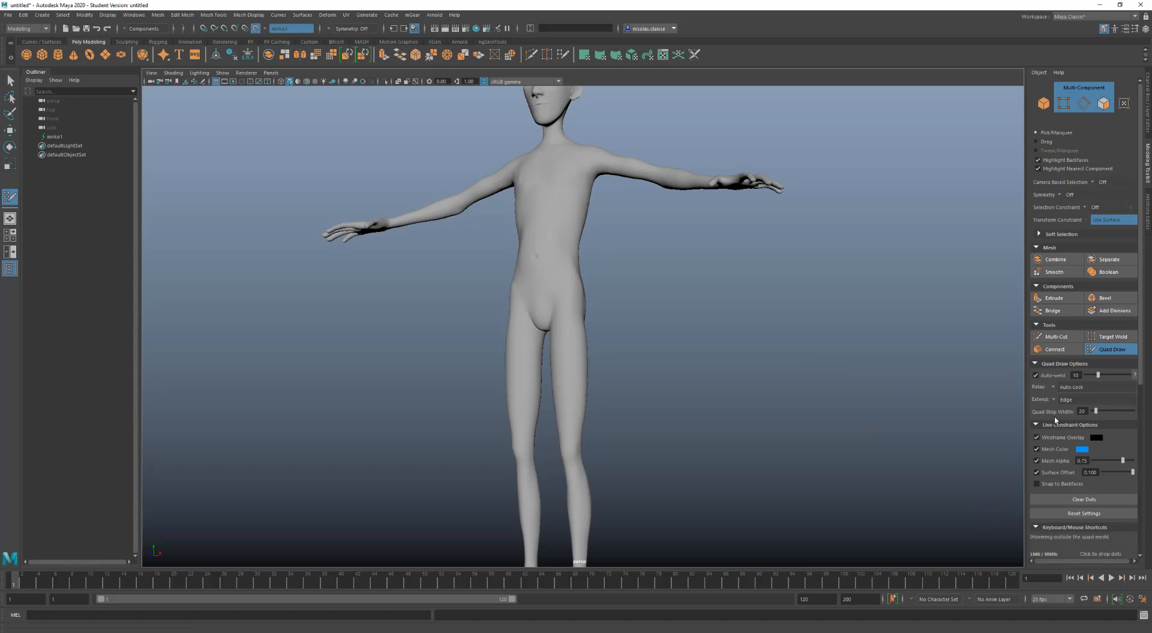
Step: Collapse the Mesh and Components sections of the toolkit and disable Surface Offset for Quad Draw
{"action": "left_click", "coordinate": [1049, 248]}
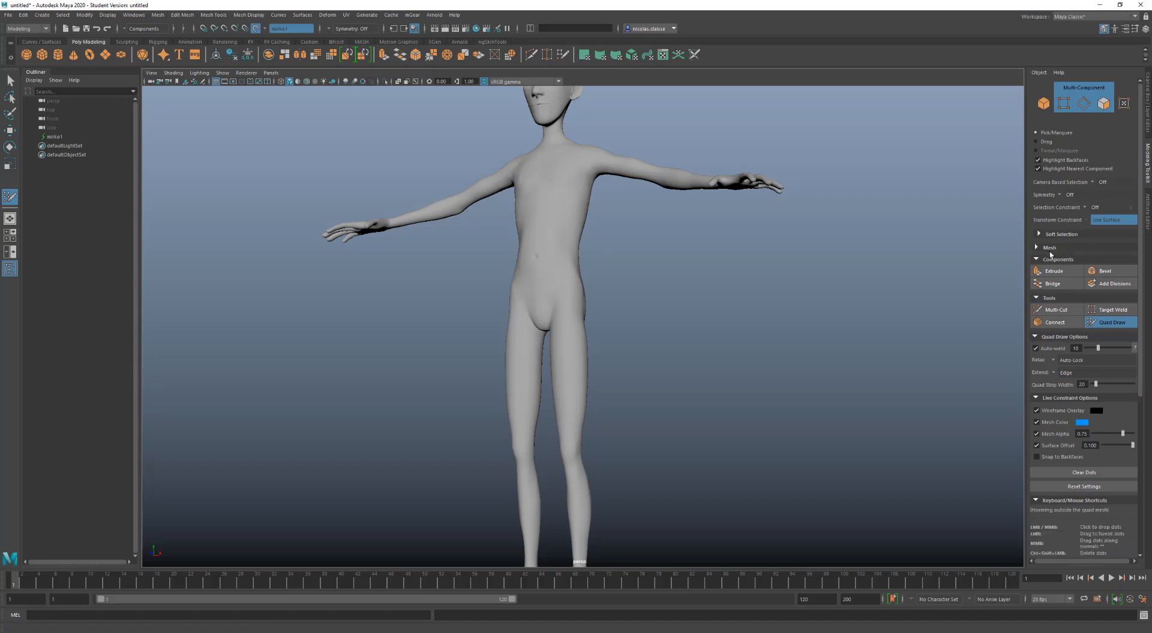
{"action": "left_click", "coordinate": [1049, 259]}
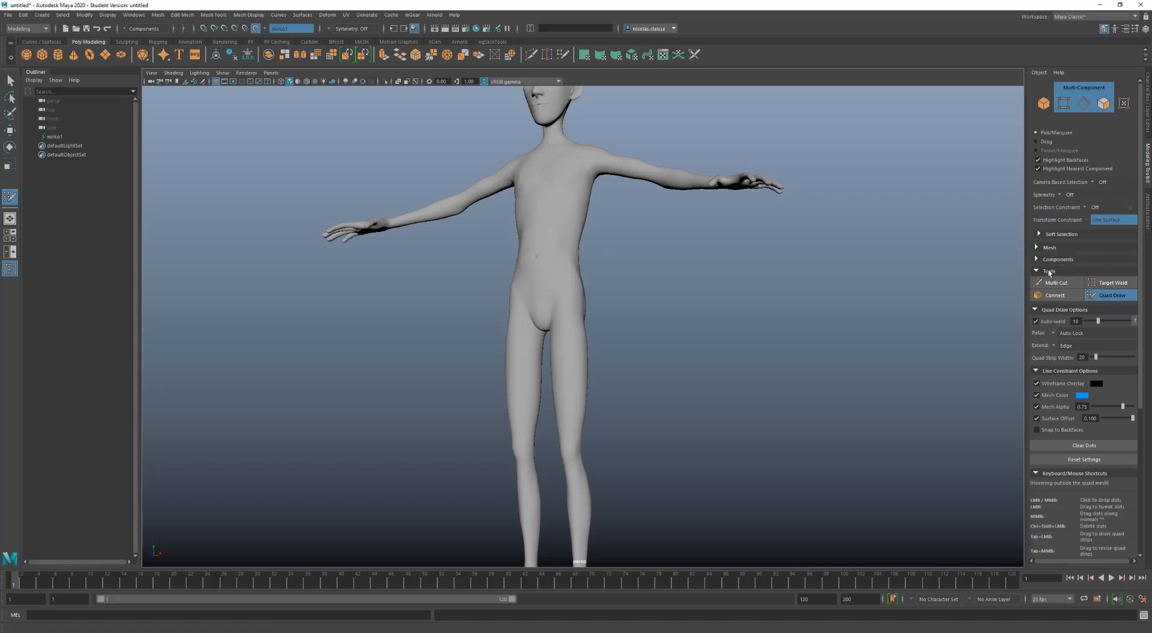
{"action": "scroll", "coordinate": [790, 360], "scroll_direction": "up", "scroll_amount": 3}
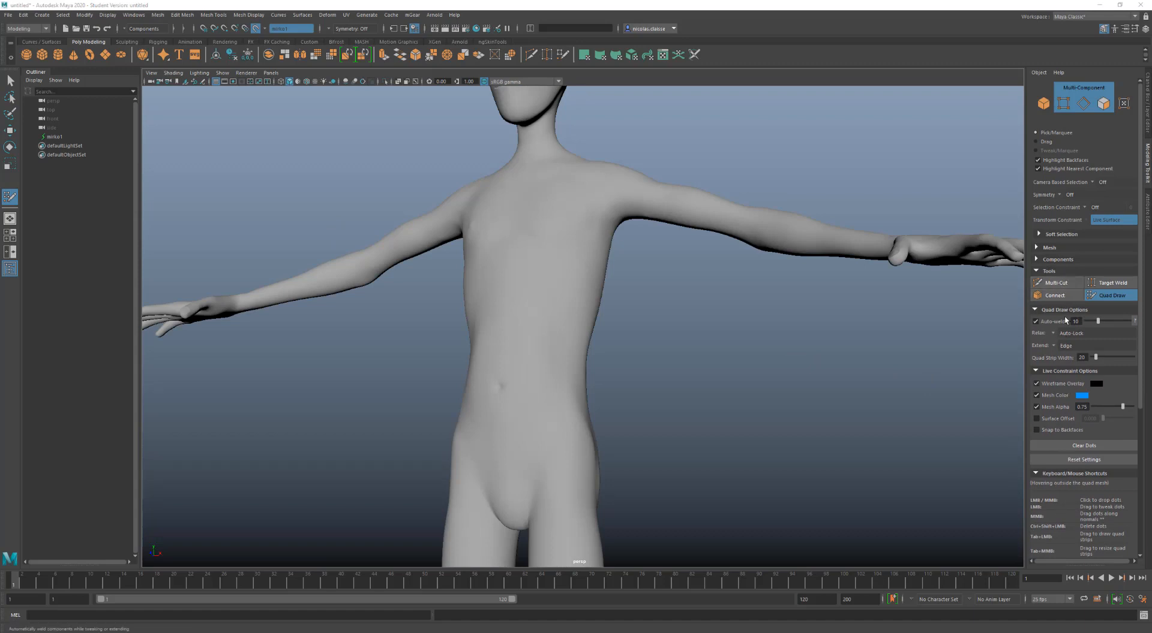
{"action": "scroll", "coordinate": [1066, 376], "scroll_direction": "down", "scroll_amount": 5}
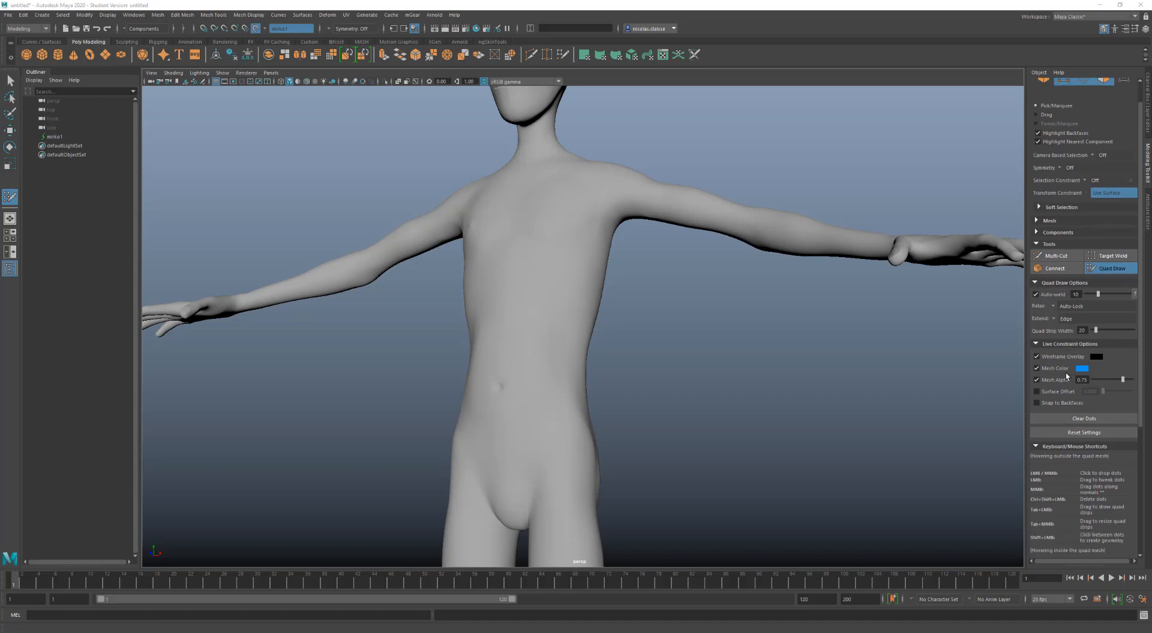
{"action": "scroll", "coordinate": [1066, 376], "scroll_direction": "down", "scroll_amount": 1}
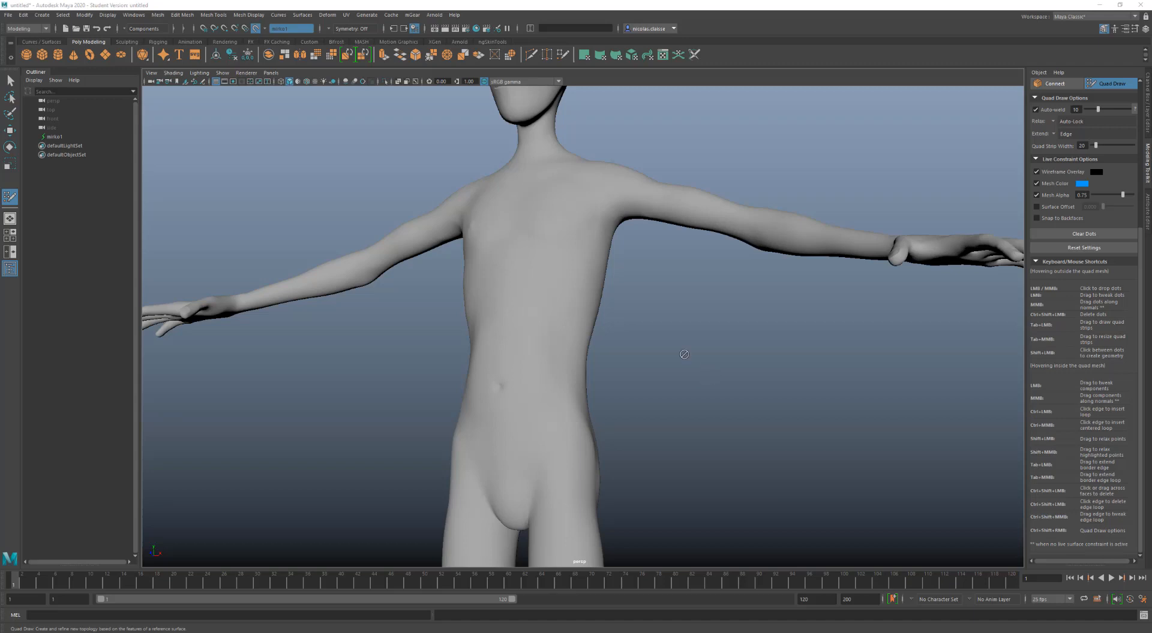
Step: Hide the shelf, time slider, range slider and help line to enlarge the viewport around the character
{"action": "key", "text": "space"}
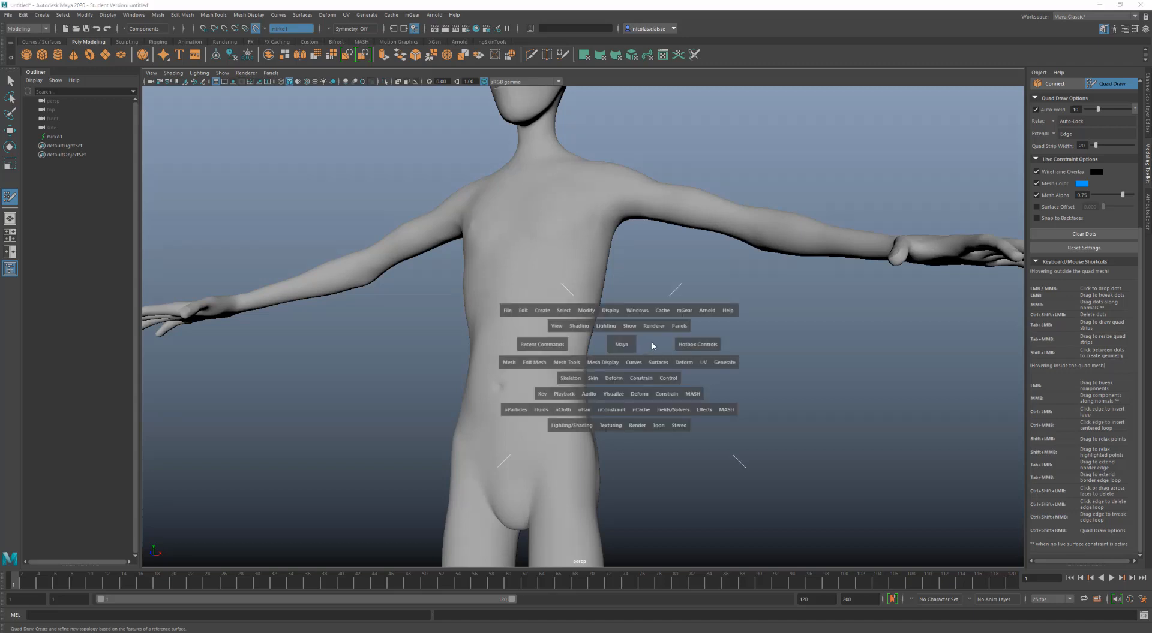
{"action": "left_click", "coordinate": [652, 345]}
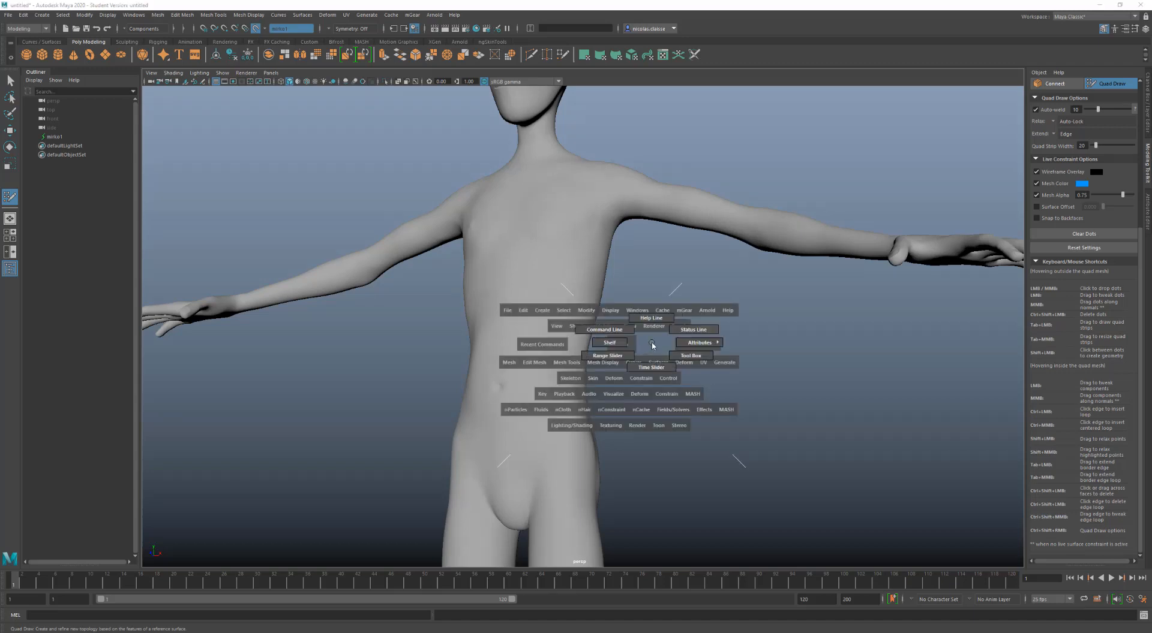
{"action": "left_click_drag", "start_coordinate": [653, 347], "coordinate": [647, 324]}
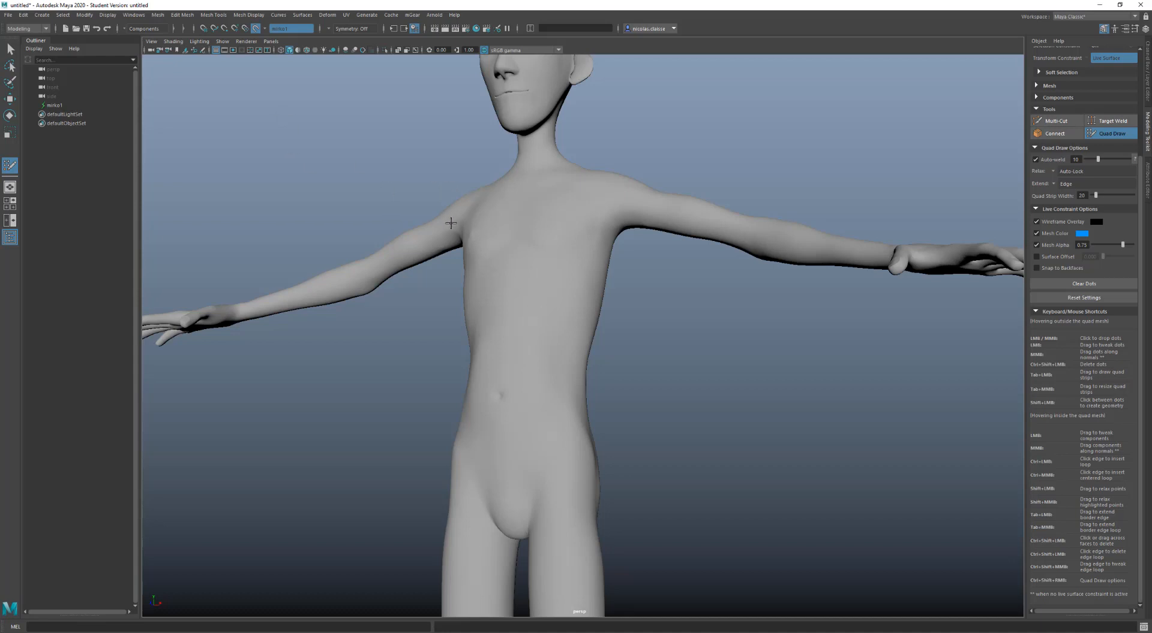
{"action": "mouse_move", "coordinate": [453, 219]}
{"action": "left_mouse_down", "text": "alt"}
{"action": "mouse_move", "coordinate": [444, 287]}
{"action": "mouse_move", "coordinate": [408, 129]}
{"action": "mouse_move", "coordinate": [399, 180]}
{"action": "mouse_move", "coordinate": [394, 169]}
{"action": "left_mouse_up", "text": "alt"}
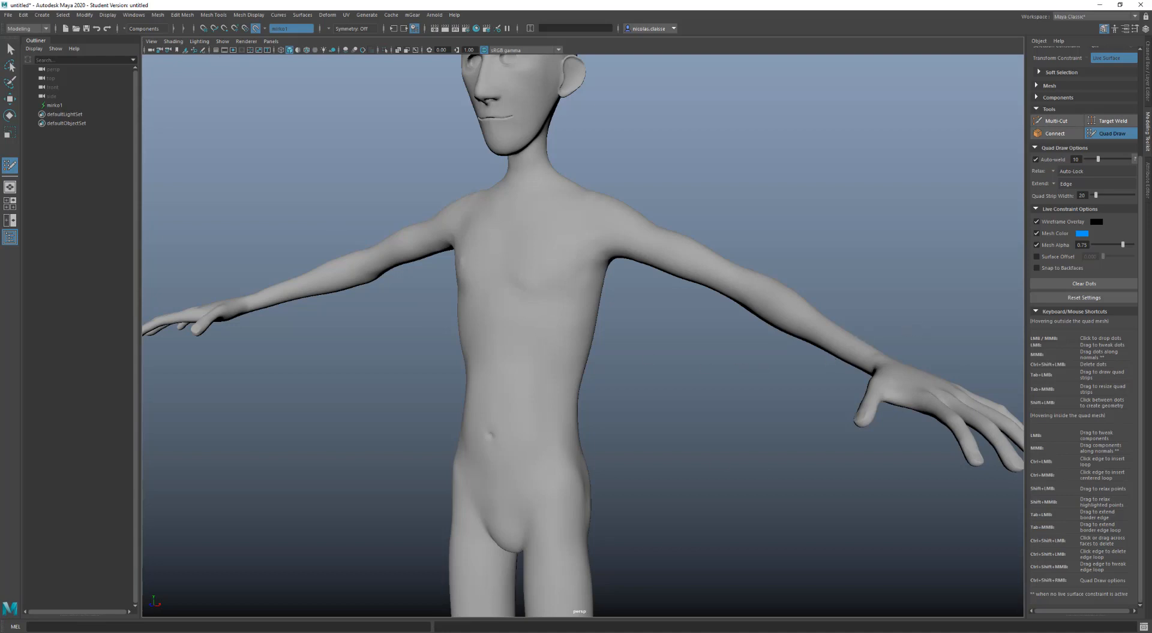
Step: Switch to the polygonal modelling PDF in Acrobat Reader and read its Quad Draw chapter on pages 24 to 26
{"action": "left_click", "coordinate": [493, 596]}
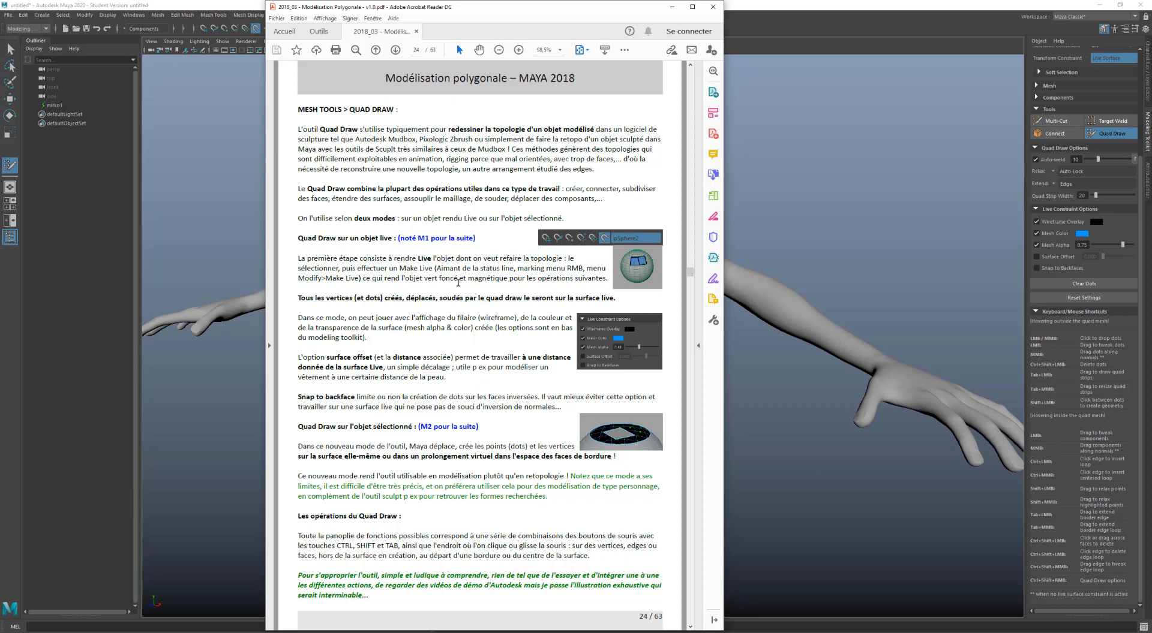
{"action": "scroll", "coordinate": [457, 282], "scroll_direction": "down", "scroll_amount": 3}
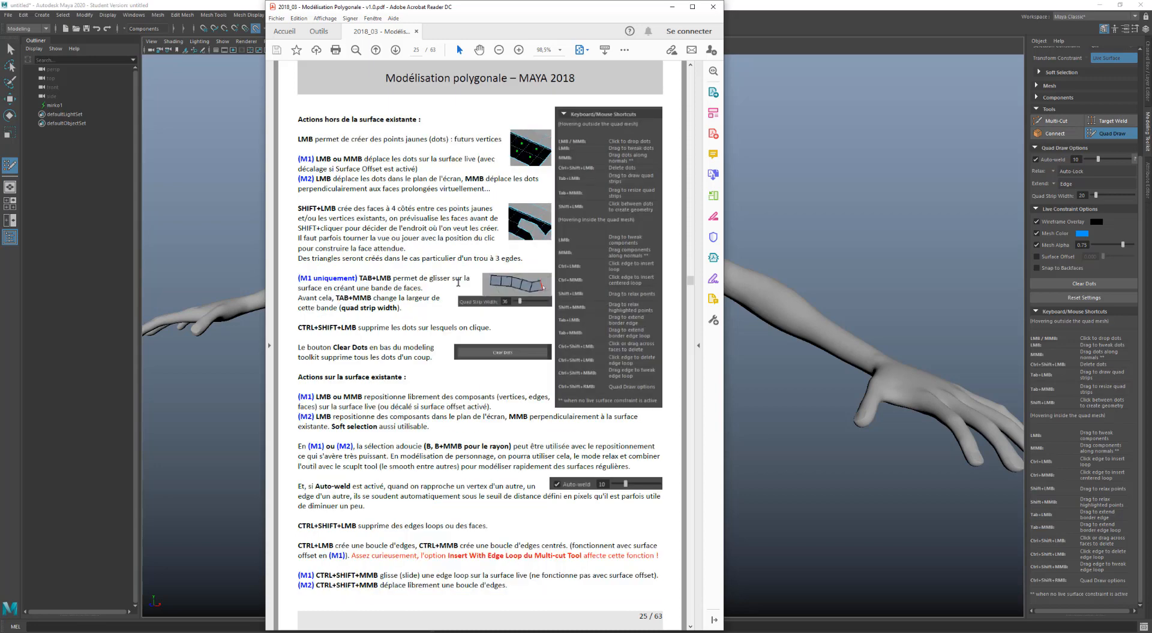
{"action": "scroll", "coordinate": [457, 282], "scroll_direction": "up", "scroll_amount": 3}
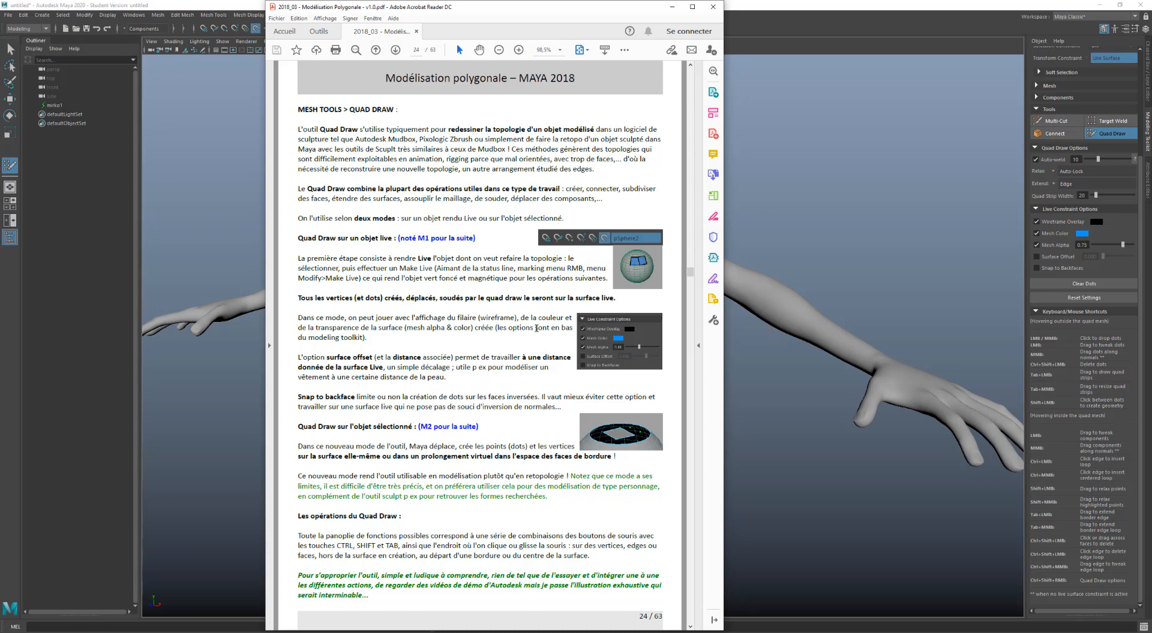
{"action": "scroll", "coordinate": [535, 328], "scroll_direction": "down", "scroll_amount": 2}
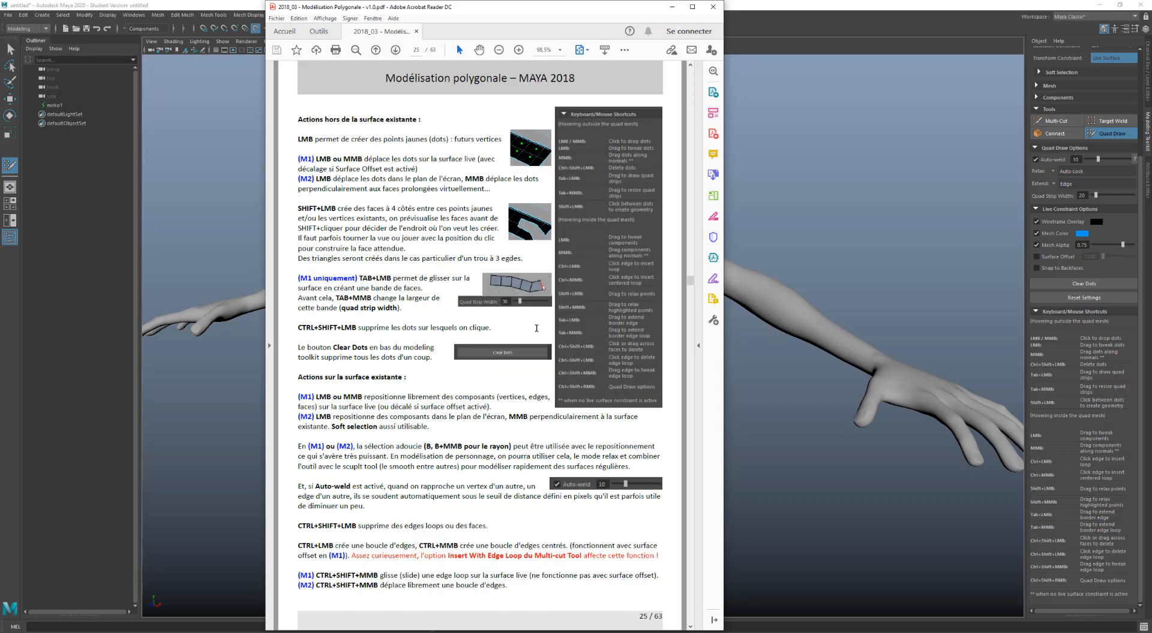
{"action": "scroll", "coordinate": [536, 328], "scroll_direction": "down", "scroll_amount": 2}
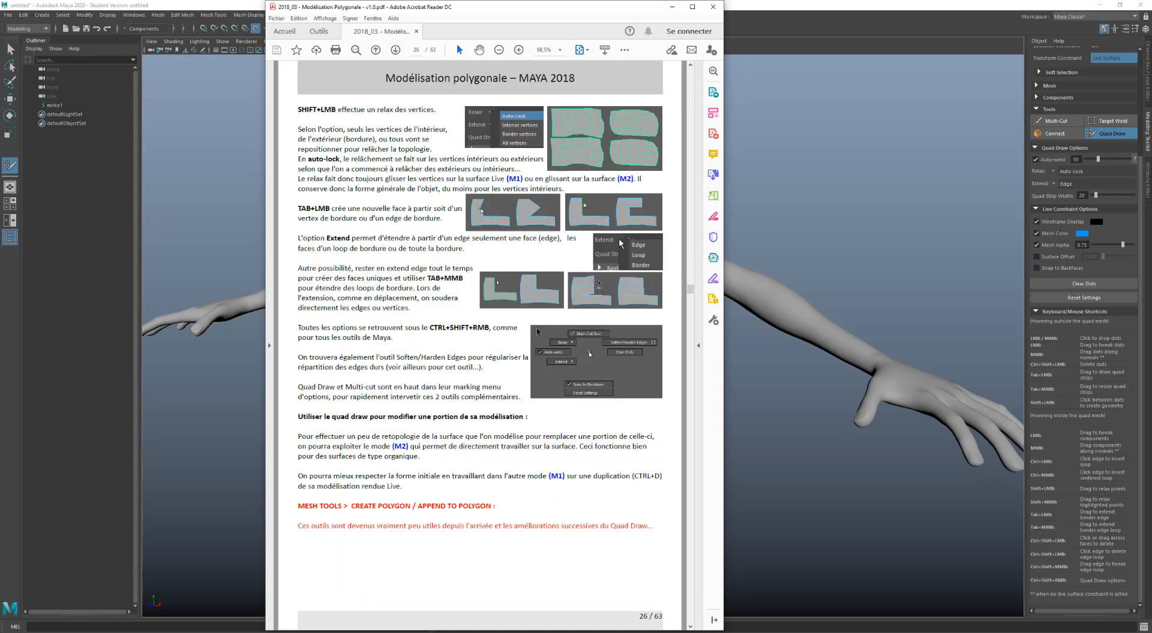
{"action": "scroll", "coordinate": [537, 331], "scroll_direction": "up", "scroll_amount": 4}
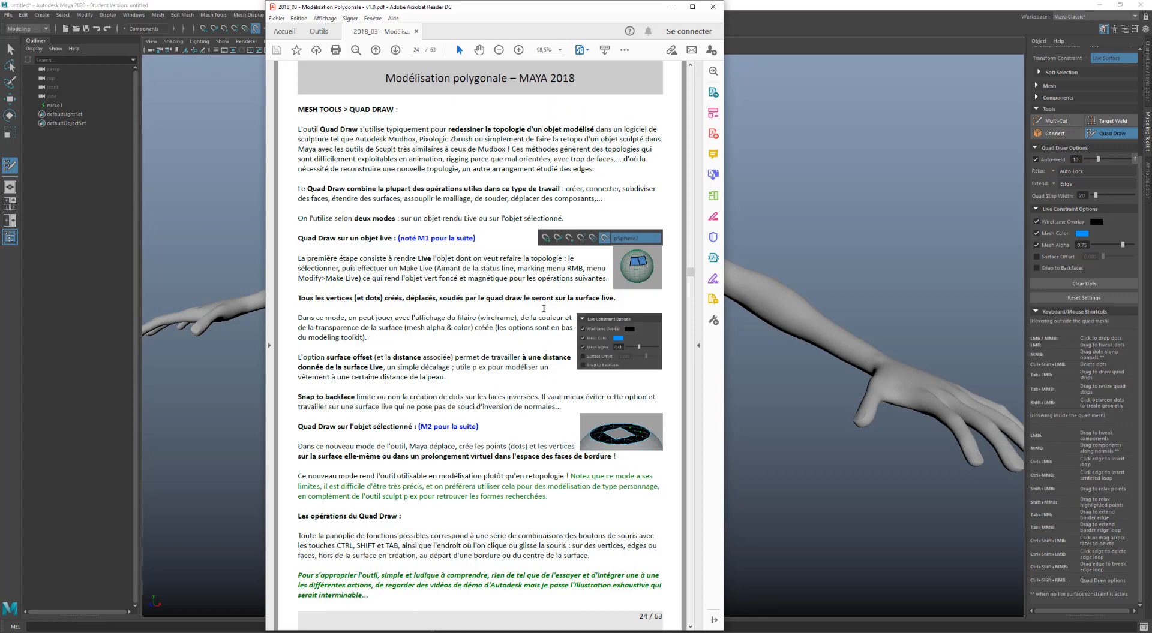
Step: Skim the PDF's Multi-Cut pages 27 and 28, go back to the Quad Draw actions on page 25, and return to Maya
{"action": "scroll", "coordinate": [586, 231], "scroll_direction": "down", "scroll_amount": 6}
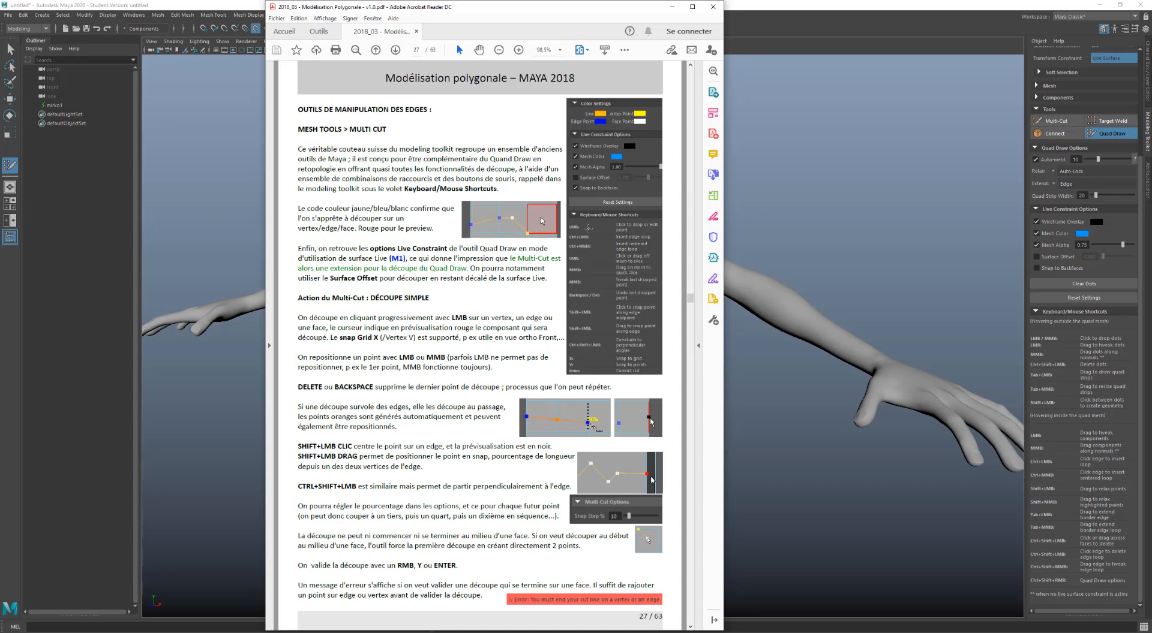
{"action": "scroll", "coordinate": [588, 229], "scroll_direction": "down", "scroll_amount": 2}
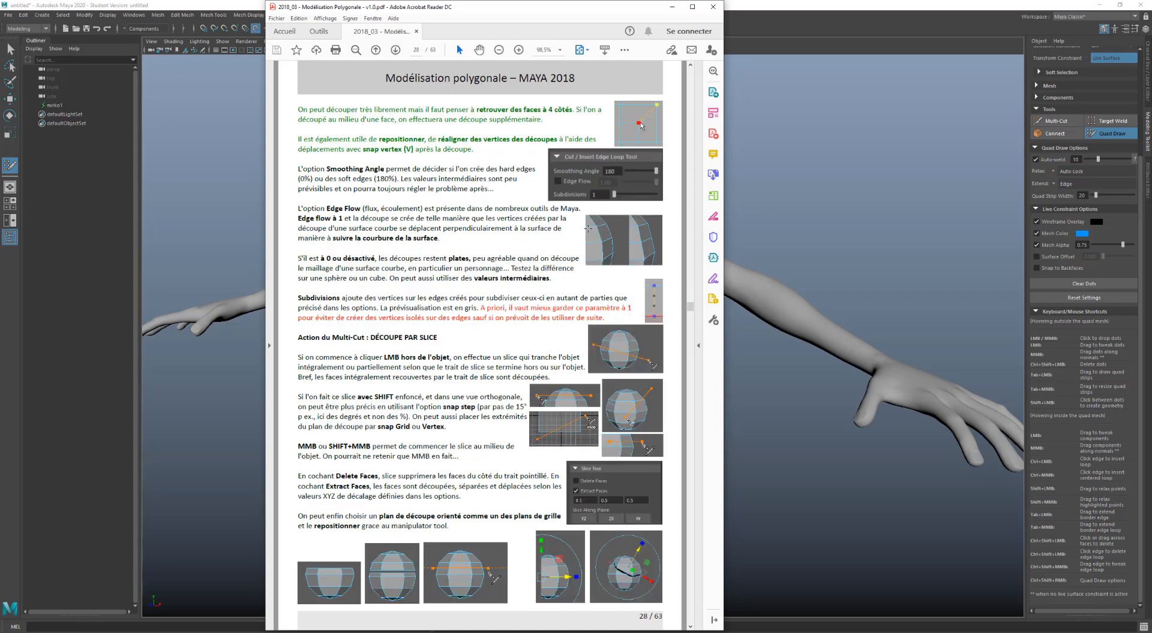
{"action": "scroll", "coordinate": [588, 229], "scroll_direction": "up", "scroll_amount": 6}
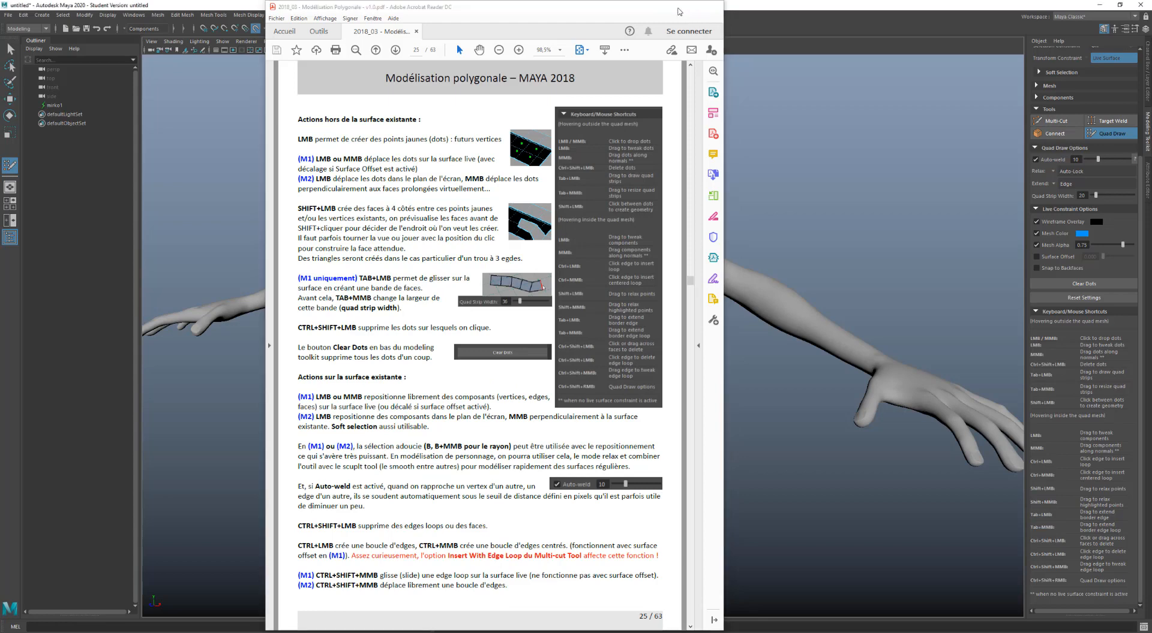
{"action": "left_click", "coordinate": [678, 9]}
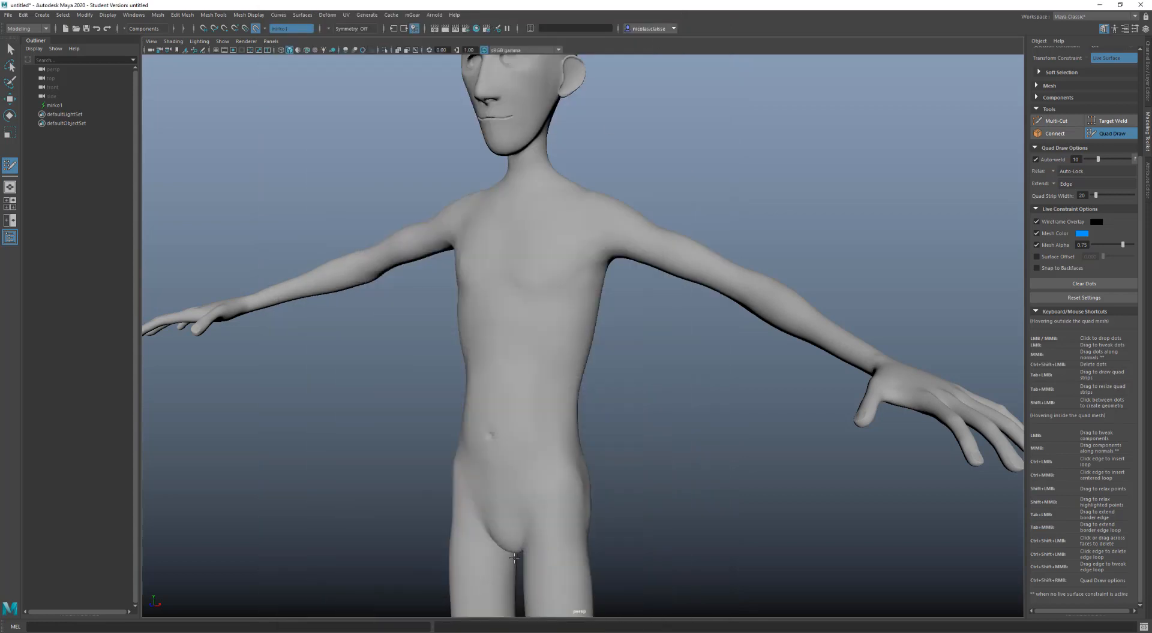
Step: Drop four Quad Draw dots on the character's chest and fill them with a quad
{"action": "left_click", "coordinate": [525, 268]}
{"action": "left_click", "coordinate": [536, 222]}
{"action": "left_click", "coordinate": [573, 229]}
{"action": "left_click", "coordinate": [561, 277]}
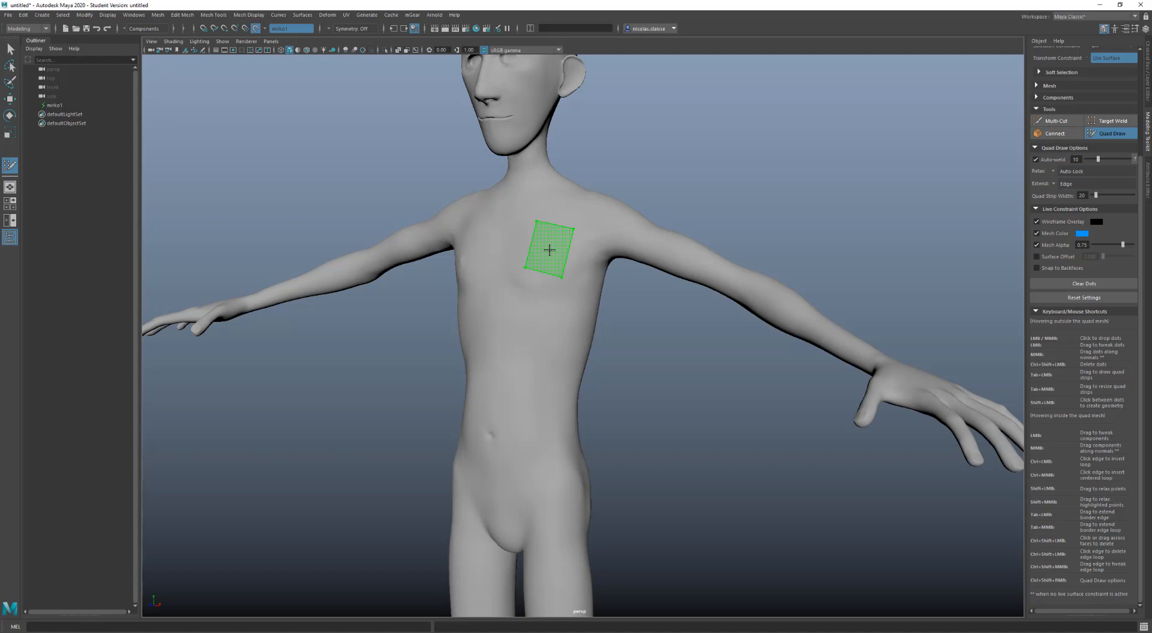
{"action": "left_click", "coordinate": [549, 251], "text": "shift"}
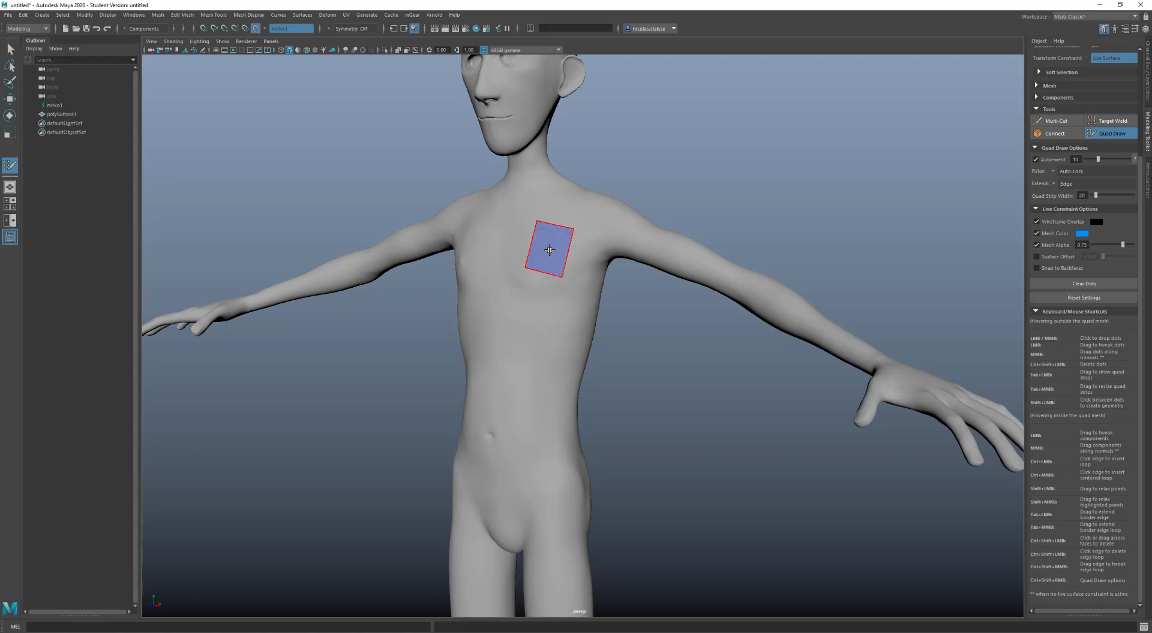
Step: Continue the strip down the torso with three more quads, placing pairs of dots and filling the faces between them
{"action": "left_click", "coordinate": [525, 307]}
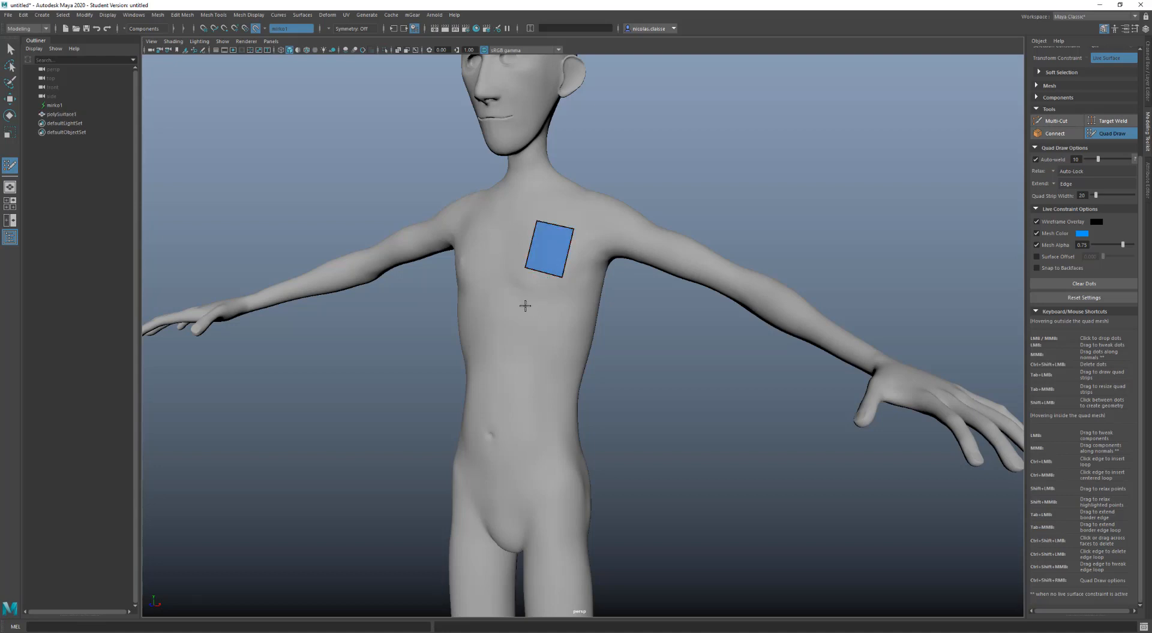
{"action": "left_click", "coordinate": [558, 310]}
{"action": "left_click", "coordinate": [543, 294], "text": "shift"}
{"action": "left_click", "coordinate": [527, 345]}
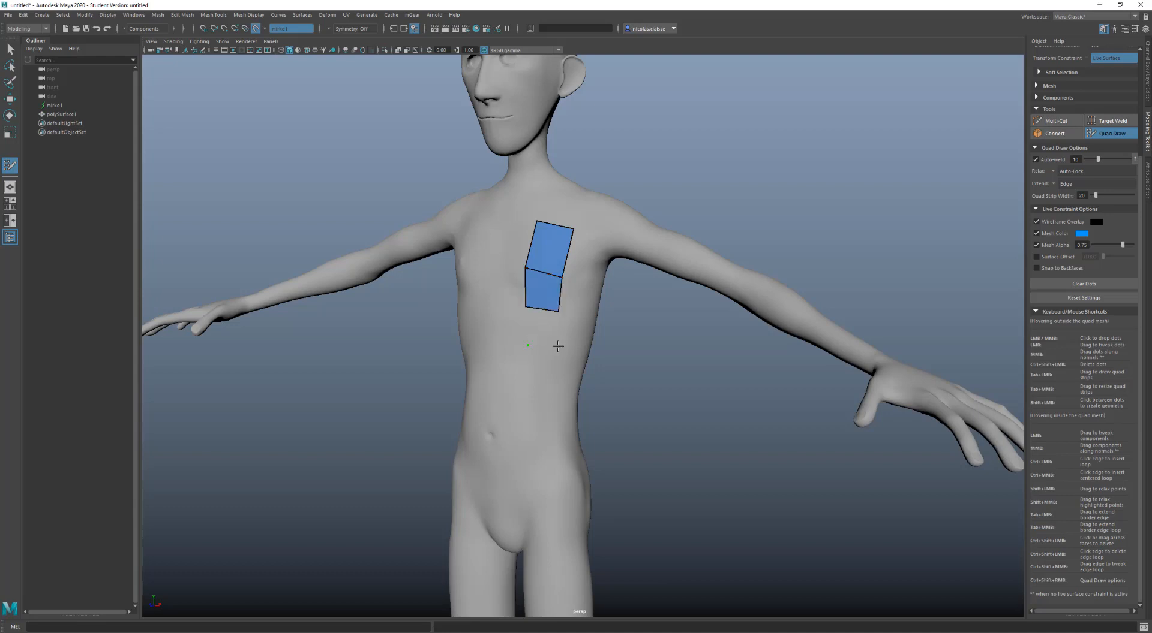
{"action": "left_click", "coordinate": [558, 347]}
{"action": "left_click", "coordinate": [532, 388]}
{"action": "left_click", "coordinate": [558, 392]}
{"action": "left_click", "coordinate": [543, 367], "text": "shift"}
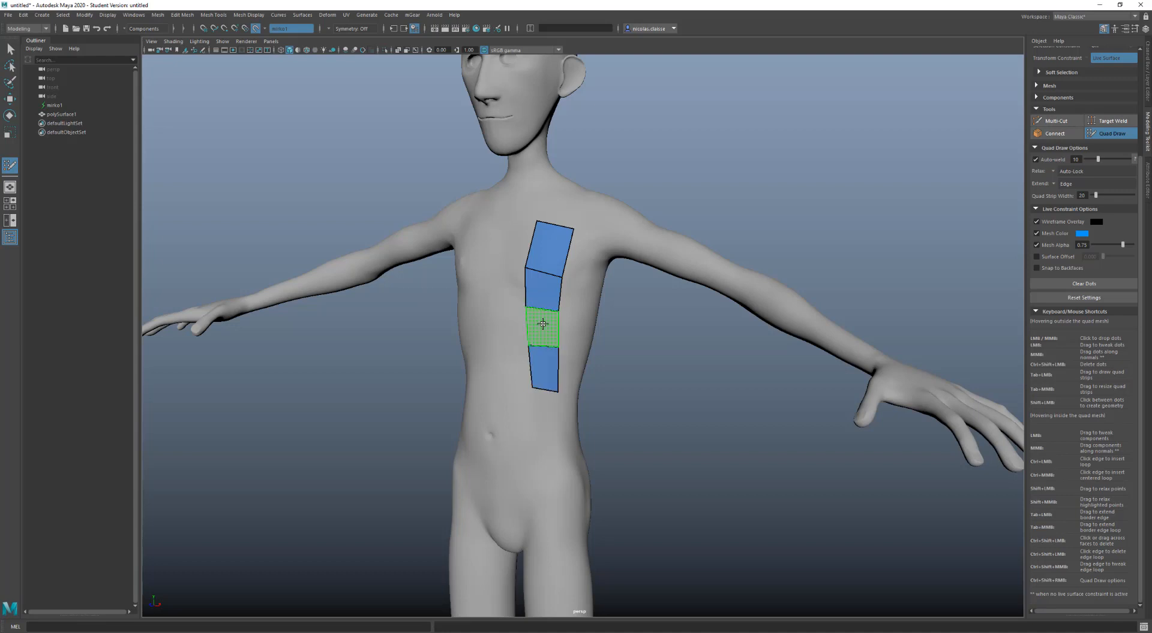
{"action": "left_click", "coordinate": [543, 330], "text": "shift"}
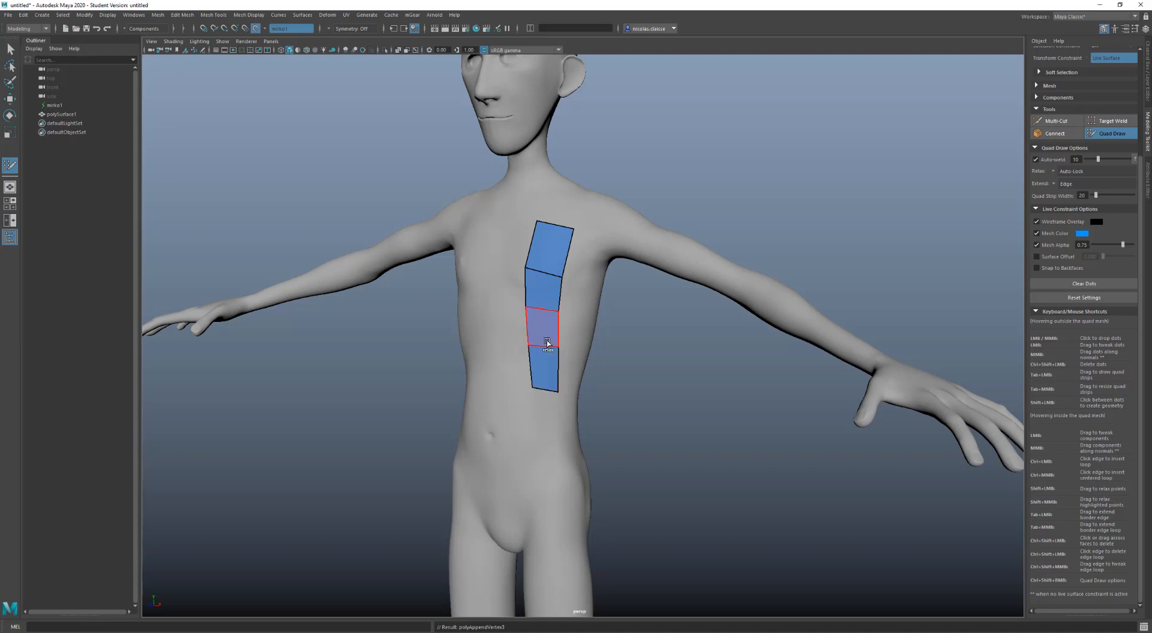
Step: Build quads alongside the strip toward the armpit and shoulder, and fill the remaining gap with a triangle
{"action": "left_click", "coordinate": [582, 314]}
{"action": "left_click", "coordinate": [586, 287]}
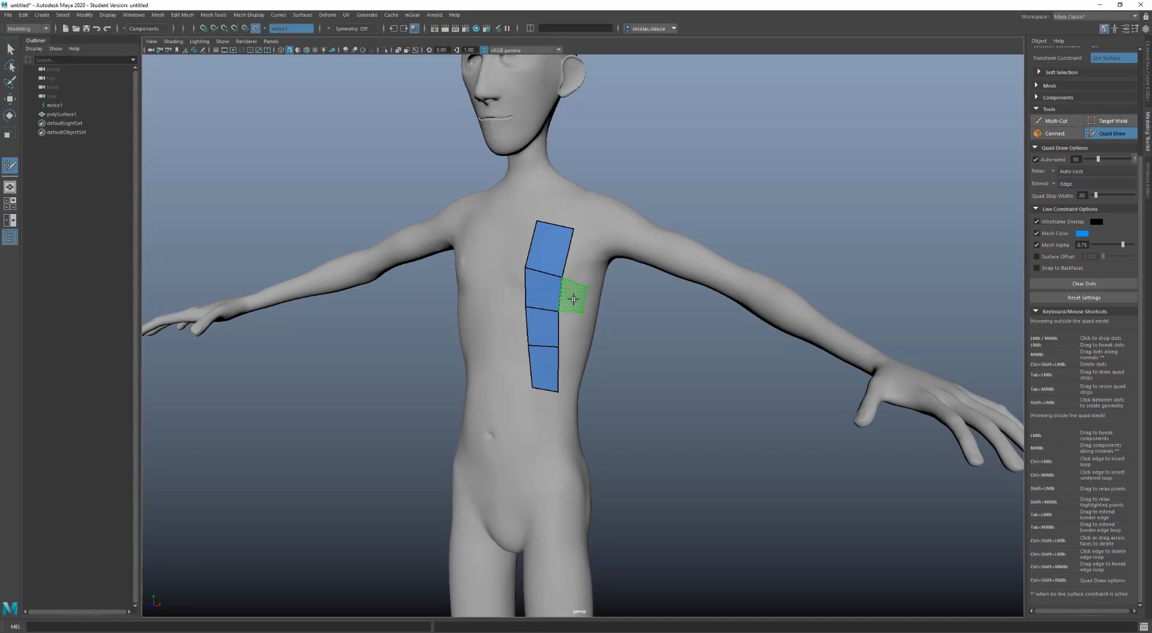
{"action": "left_click", "coordinate": [572, 299], "text": "shift"}
{"action": "left_click", "coordinate": [577, 346]}
{"action": "left_click", "coordinate": [567, 328], "text": "shift"}
{"action": "left_click", "coordinate": [599, 242]}
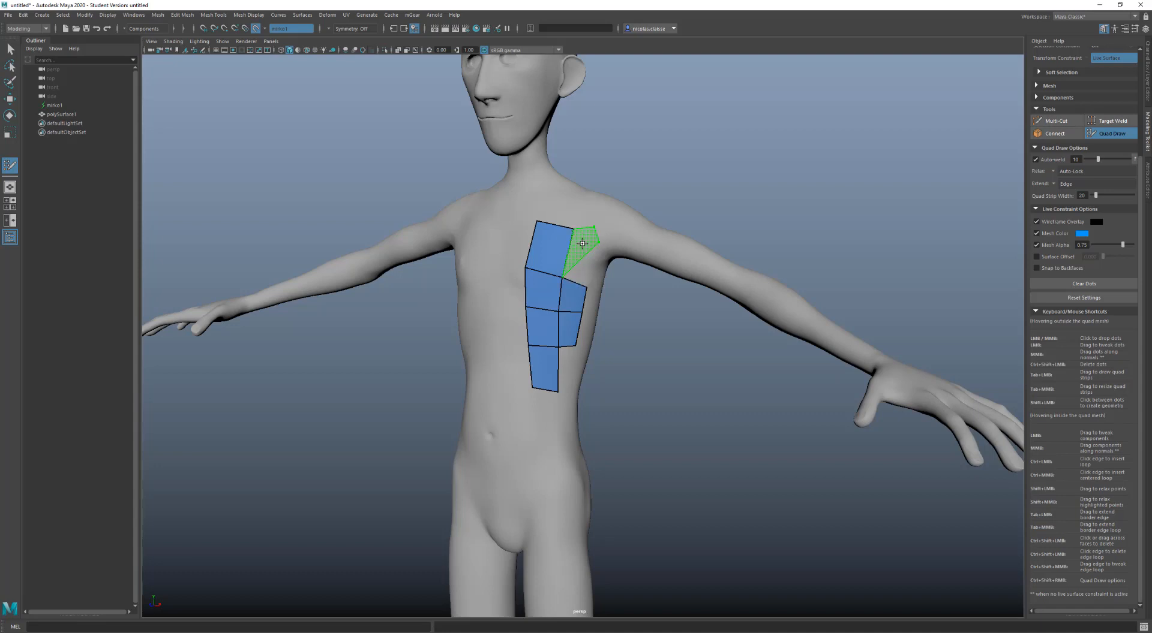
{"action": "left_click", "coordinate": [583, 243], "text": "shift"}
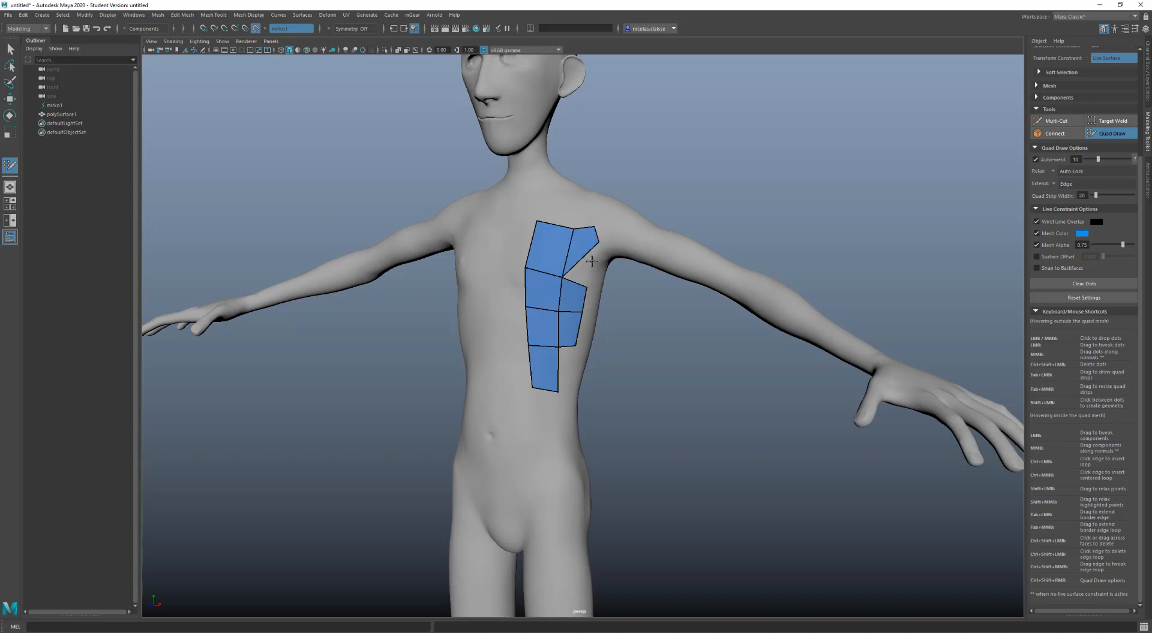
{"action": "left_click", "coordinate": [582, 268], "text": "shift"}
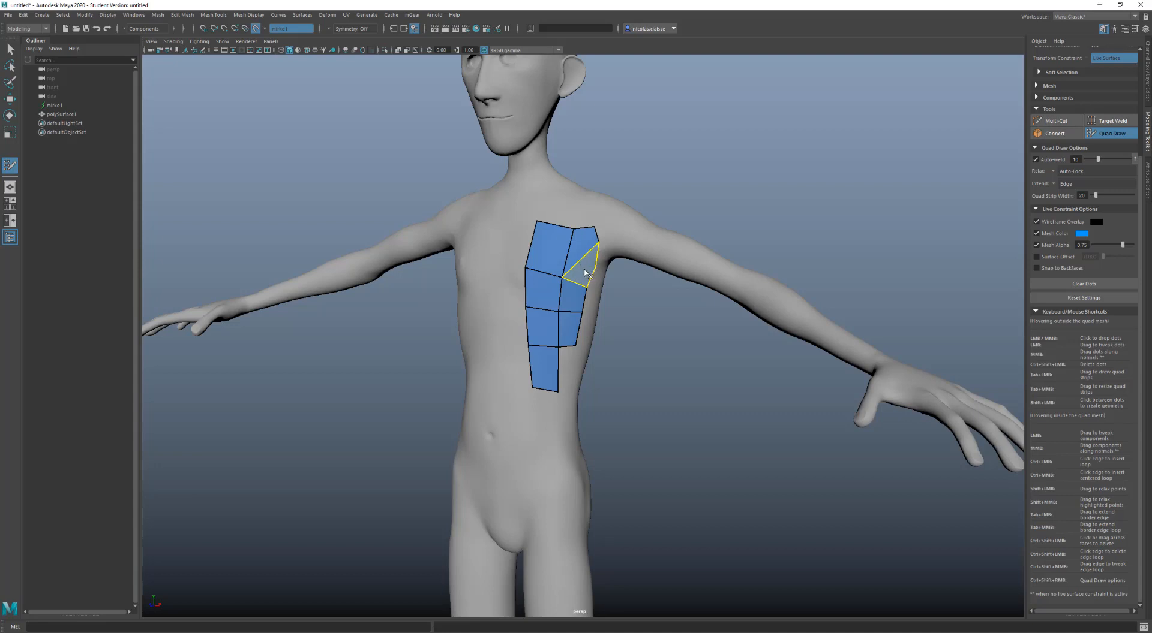
Step: Delete the triangle, the inner edge loops and the upper faces, keeping only the lowest quad on the torso
{"action": "left_click", "coordinate": [585, 273], "text": "ctrl+shift"}
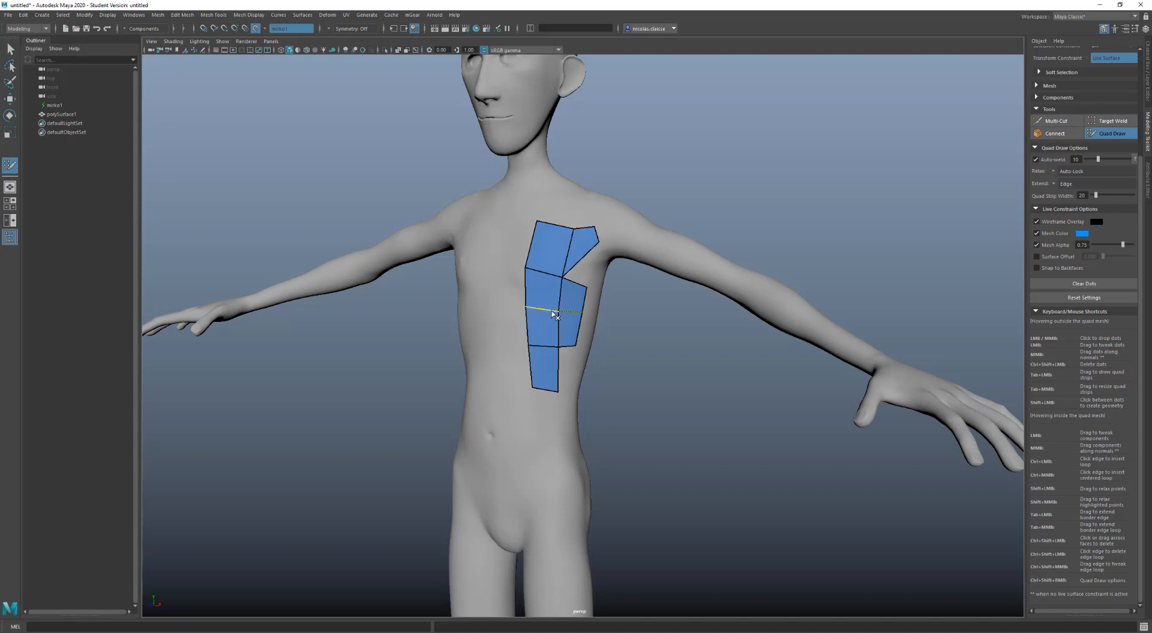
{"action": "left_click", "coordinate": [553, 311], "text": "ctrl+shift"}
{"action": "left_click", "coordinate": [562, 314], "text": "ctrl+shift"}
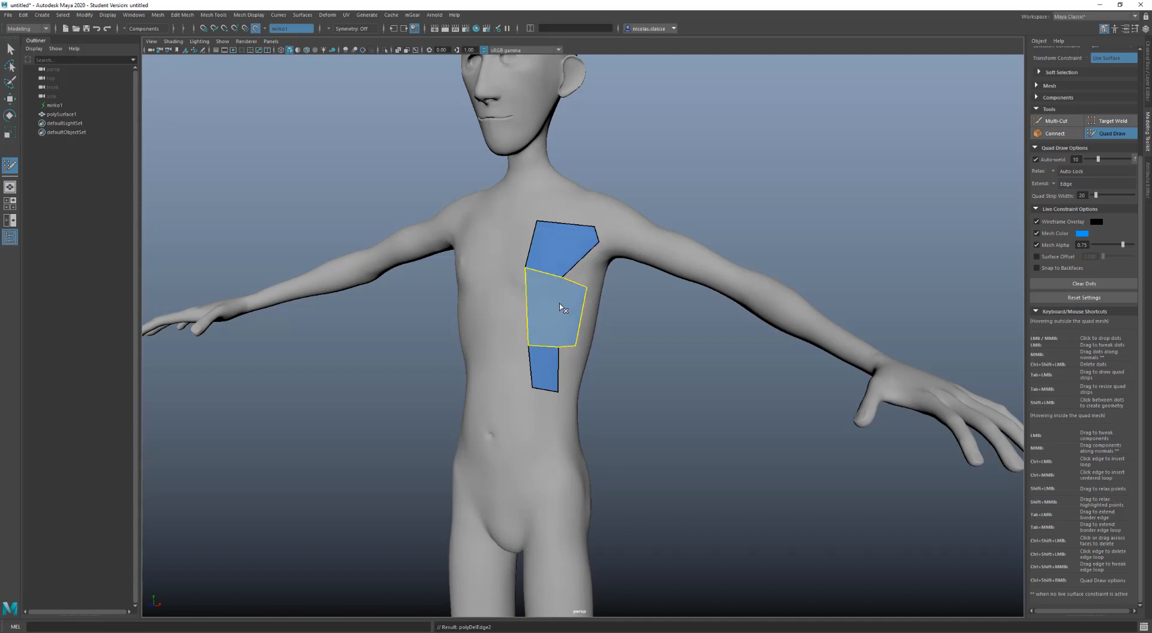
{"action": "left_click", "coordinate": [559, 303], "text": "ctrl+shift"}
{"action": "left_click", "coordinate": [567, 262], "text": "ctrl+shift"}
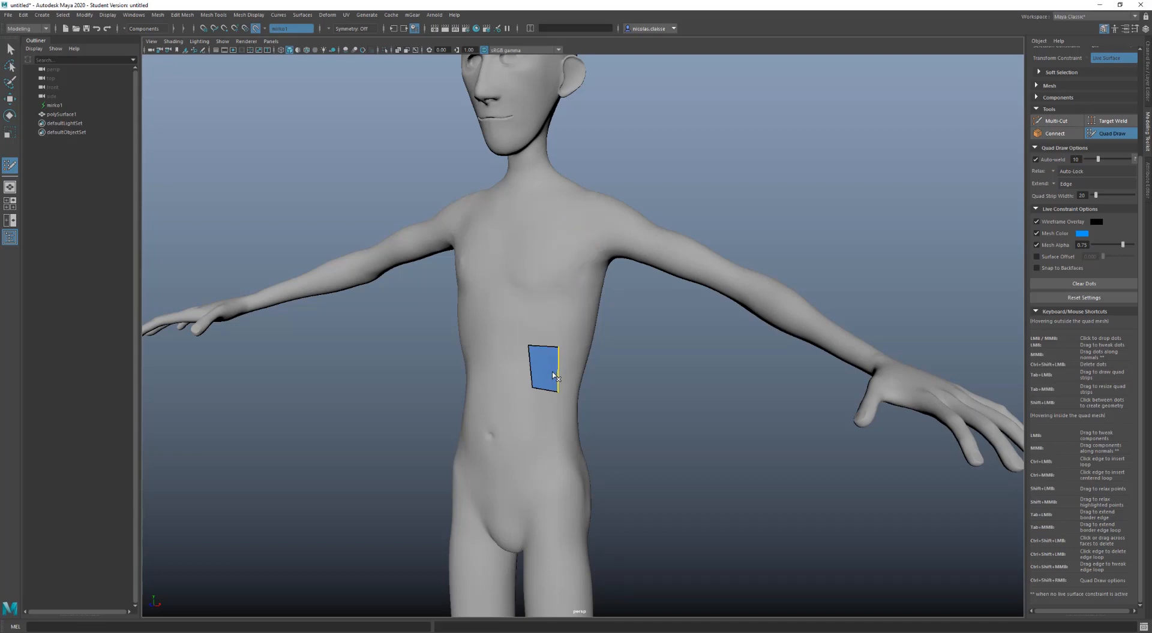
Step: Place four dots above the remaining quad and fill two quads that join it into a vertical strip
{"action": "left_click", "coordinate": [531, 309]}
{"action": "left_click", "coordinate": [560, 309]}
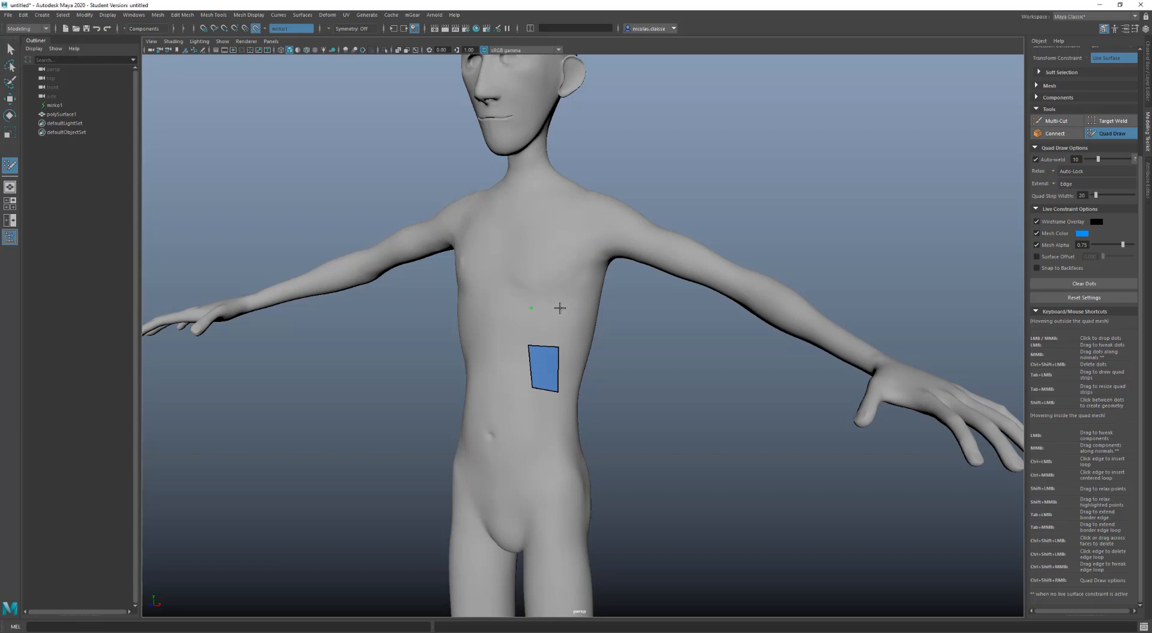
{"action": "left_click", "coordinate": [535, 268]}
{"action": "left_click", "coordinate": [570, 268]}
{"action": "scroll", "coordinate": [542, 298], "scroll_direction": "up", "scroll_amount": 1}
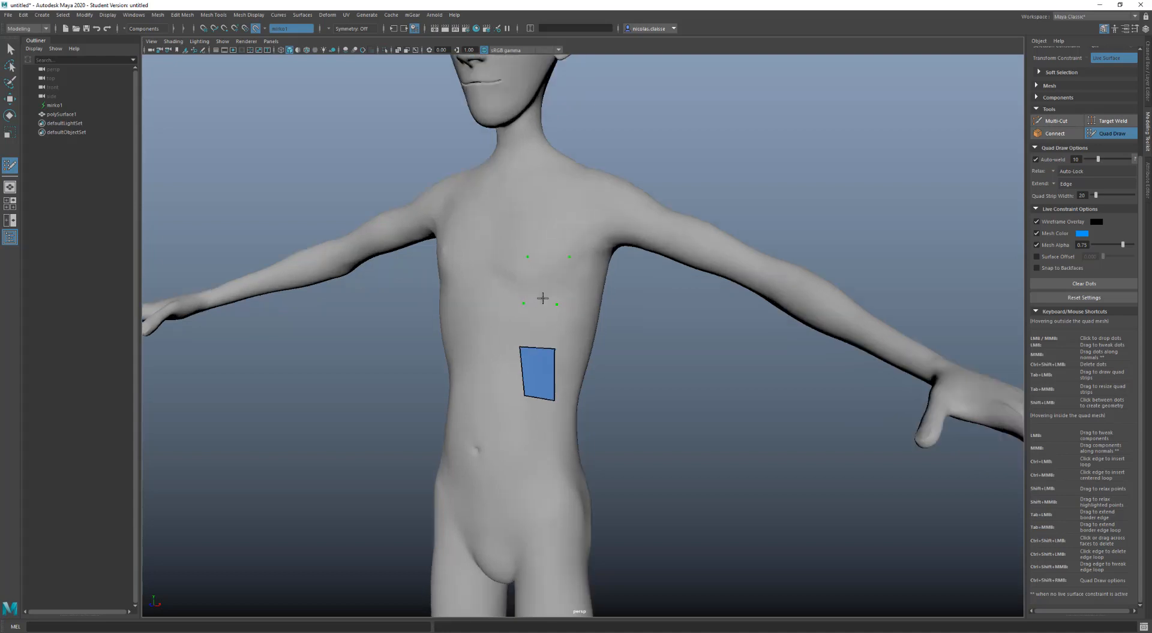
{"action": "left_click", "coordinate": [543, 282], "text": "shift"}
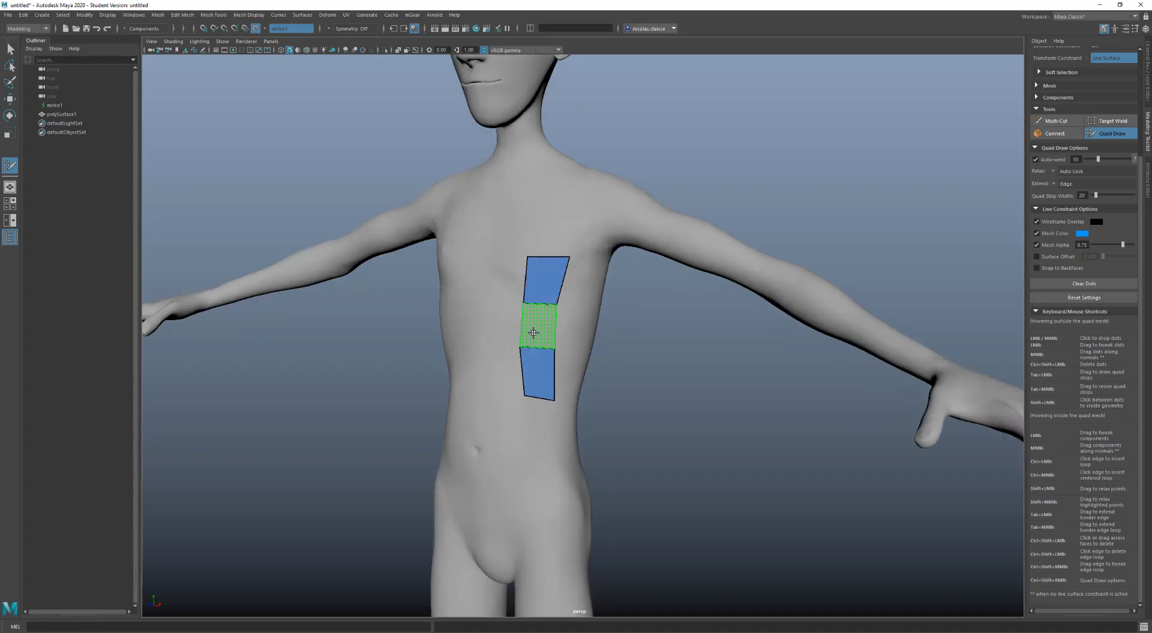
{"action": "left_click", "coordinate": [532, 330], "text": "shift"}
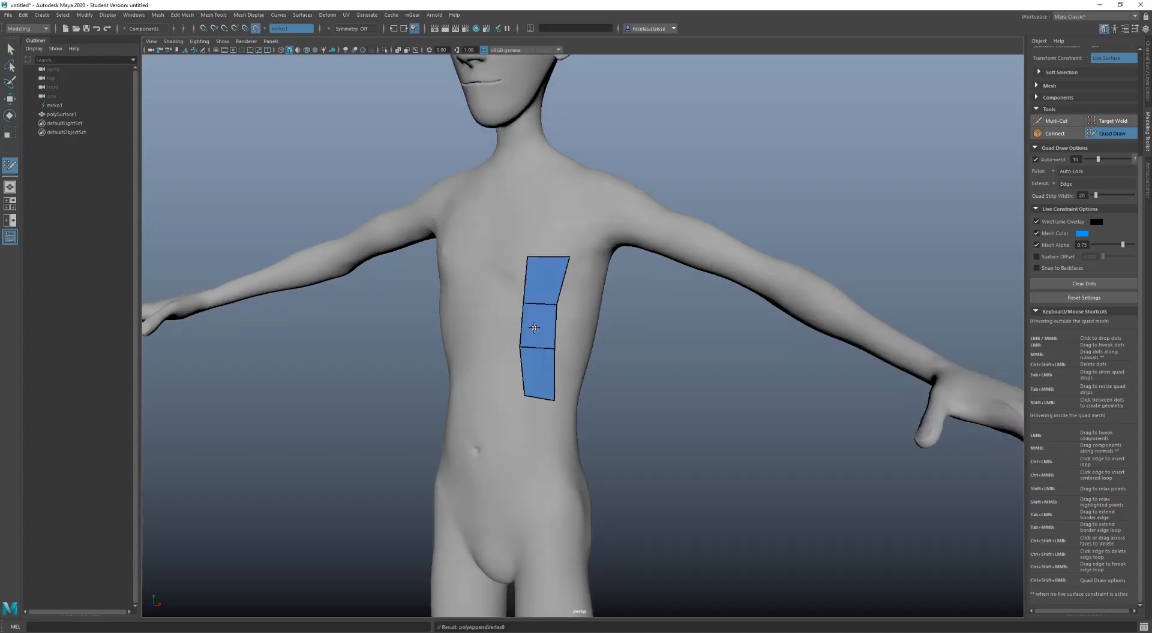
Step: Tweak the strip's upper vertices and edges, and extend it with a quad to two new dots on the upper chest
{"action": "left_click", "coordinate": [587, 217]}
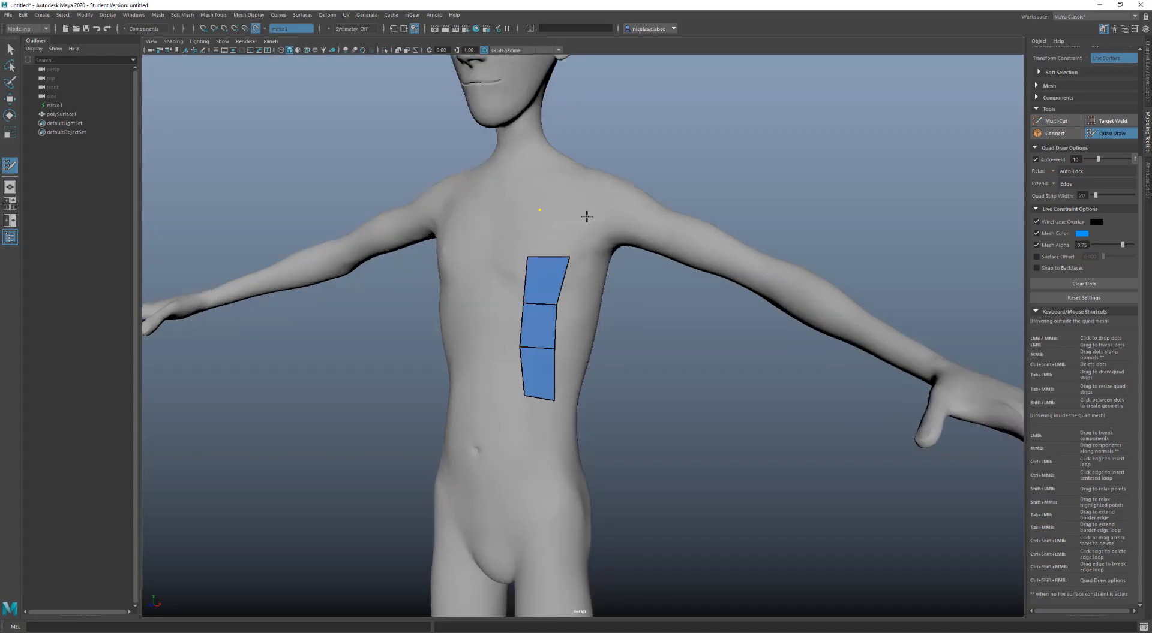
{"action": "left_click", "coordinate": [541, 212]}
{"action": "left_click_drag", "start_coordinate": [590, 219], "coordinate": [577, 220]}
{"action": "mouse_move", "coordinate": [530, 261]}
{"action": "left_mouse_down"}
{"action": "mouse_move", "coordinate": [534, 274]}
{"action": "mouse_move", "coordinate": [527, 255]}
{"action": "left_mouse_up"}
{"action": "left_click_drag", "start_coordinate": [525, 304], "coordinate": [548, 278]}
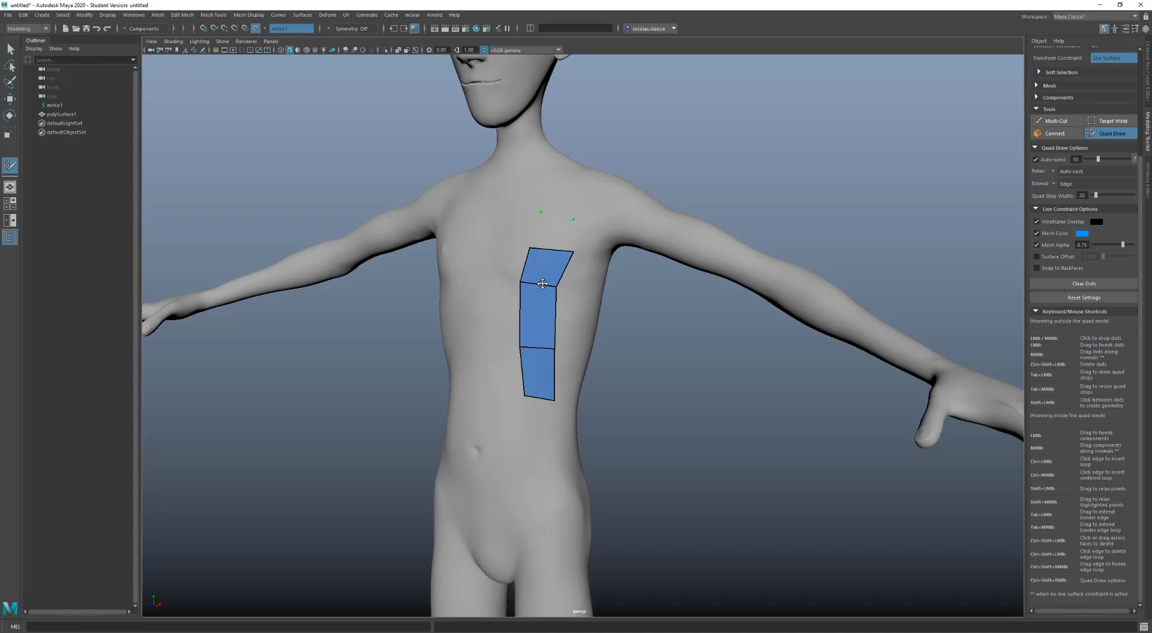
{"action": "left_click", "coordinate": [546, 297], "text": "ctrl"}
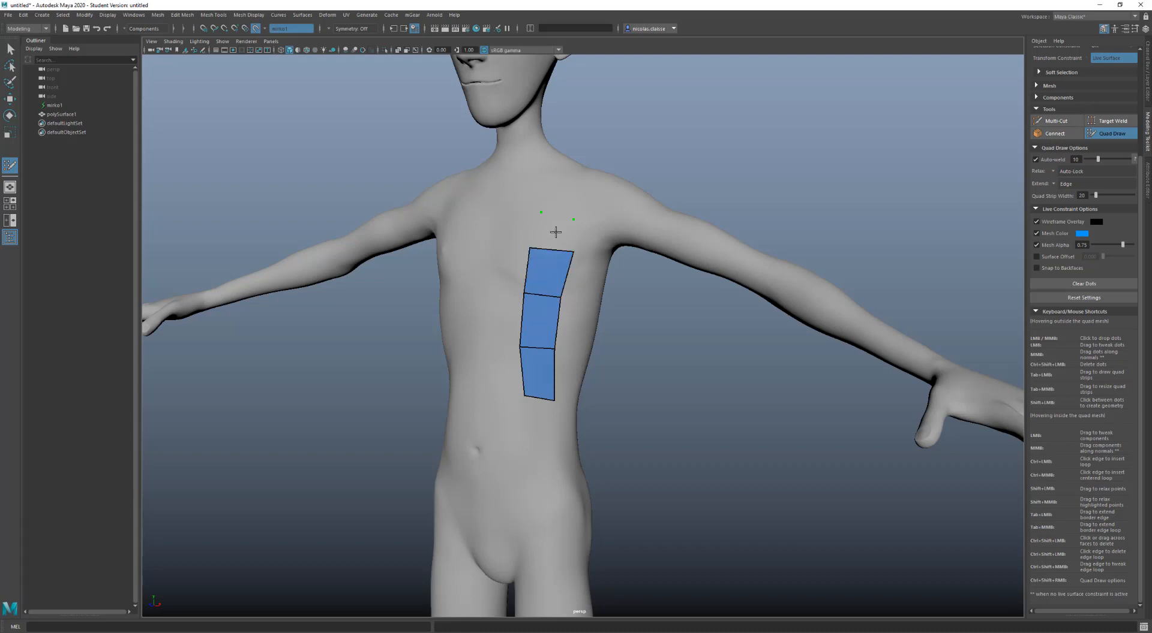
{"action": "left_click", "coordinate": [558, 233], "text": "shift"}
{"action": "mouse_move", "coordinate": [549, 268]}
{"action": "left_mouse_down"}
{"action": "mouse_move", "coordinate": [559, 261]}
{"action": "mouse_move", "coordinate": [544, 276]}
{"action": "left_mouse_up"}
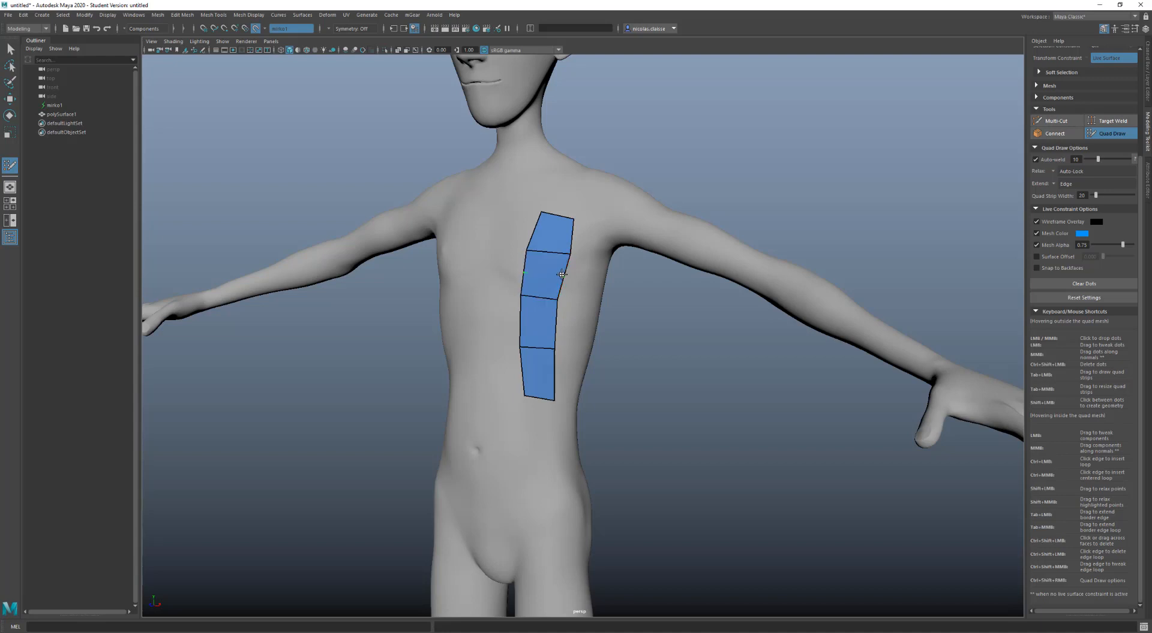
Step: Insert one lengthwise edge loop and a crosswise loop in each of the strip's four quads, and relax its upper points
{"action": "left_click", "coordinate": [566, 276], "text": "ctrl"}
{"action": "left_click", "coordinate": [551, 251], "text": "ctrl"}
{"action": "left_click", "coordinate": [573, 233], "text": "ctrl"}
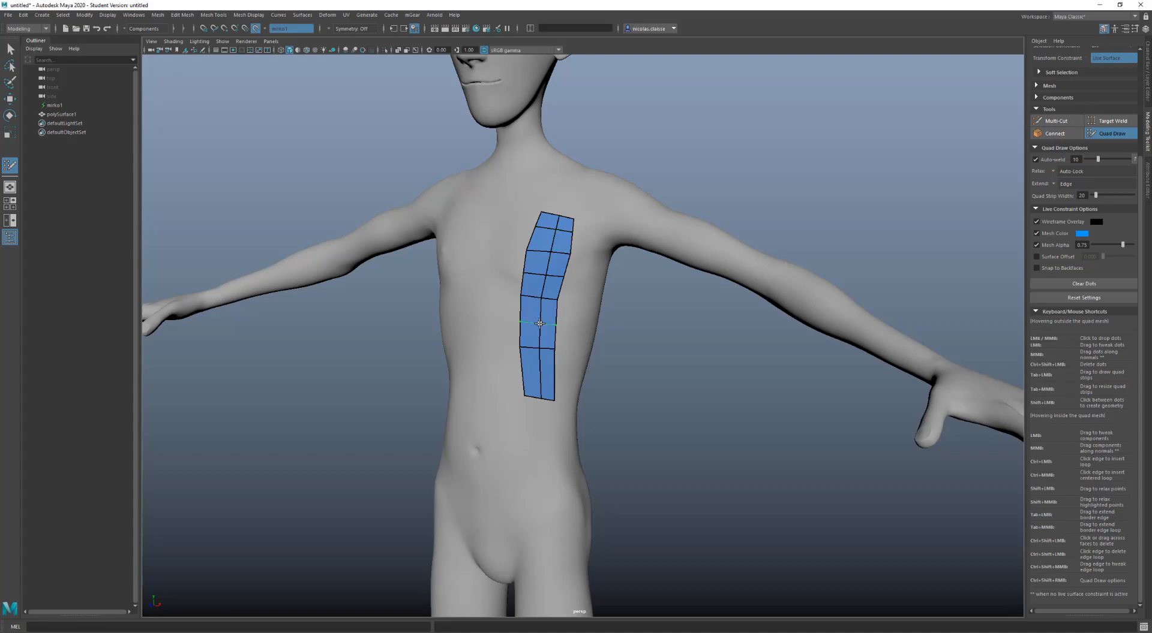
{"action": "left_click", "coordinate": [543, 322], "text": "ctrl"}
{"action": "left_click", "coordinate": [546, 367], "text": "ctrl"}
{"action": "left_click_drag", "start_coordinate": [538, 261], "coordinate": [550, 285]}
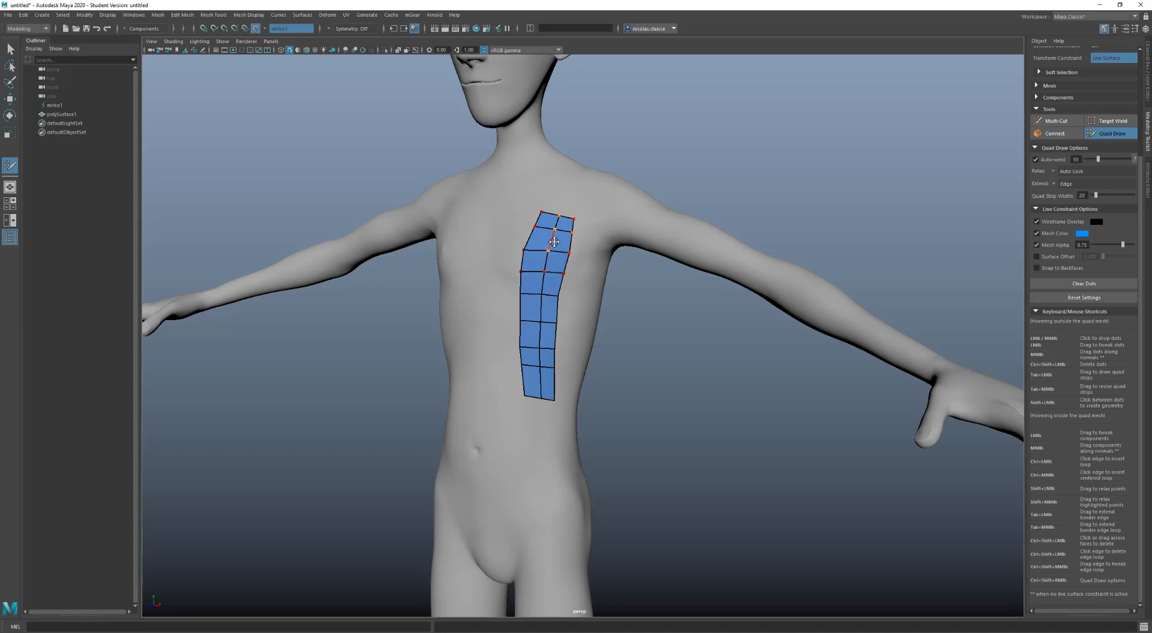
{"action": "mouse_move", "coordinate": [554, 242]}
{"action": "left_mouse_down"}
{"action": "mouse_move", "coordinate": [565, 242]}
{"action": "mouse_move", "coordinate": [554, 241]}
{"action": "left_mouse_up"}
Step: Delete the strip's lengthwise edge loop and its three uppermost faces
{"action": "left_click", "coordinate": [554, 241], "text": "ctrl+shift"}
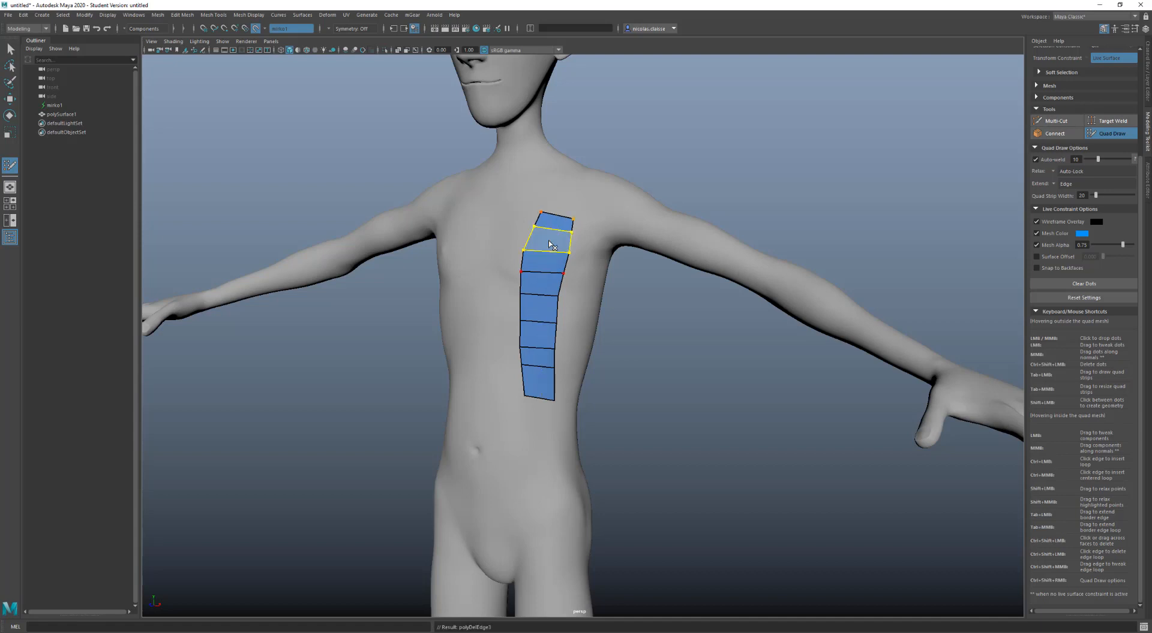
{"action": "left_click", "coordinate": [556, 265], "text": "ctrl+shift"}
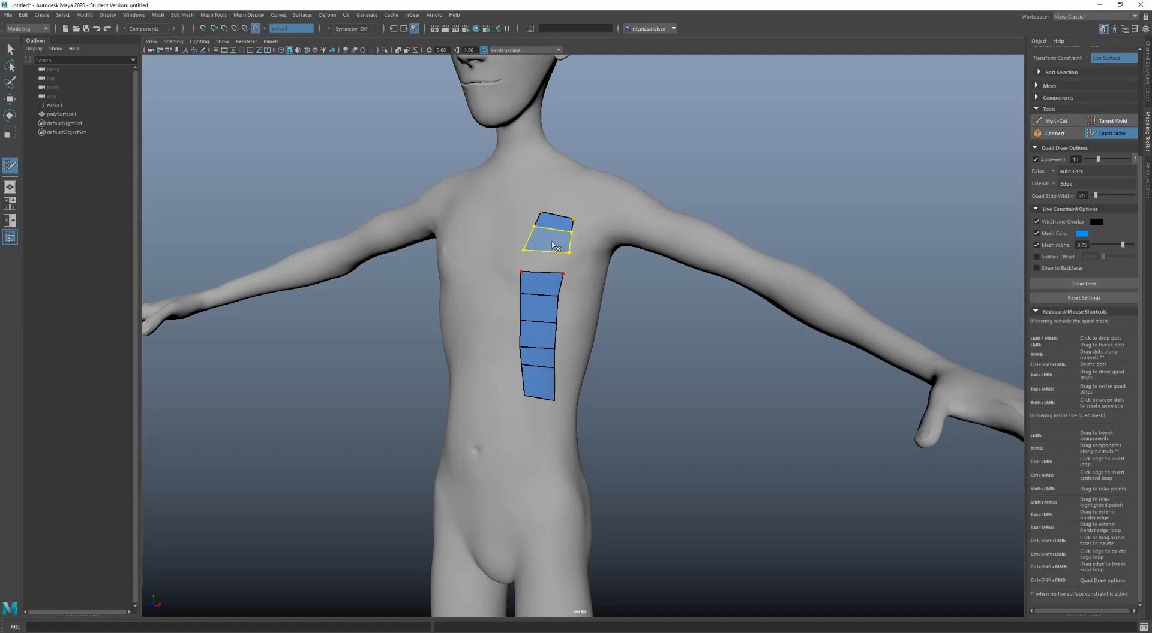
{"action": "left_click", "coordinate": [554, 244], "text": "ctrl+shift"}
{"action": "left_click", "coordinate": [563, 230], "text": "ctrl+shift"}
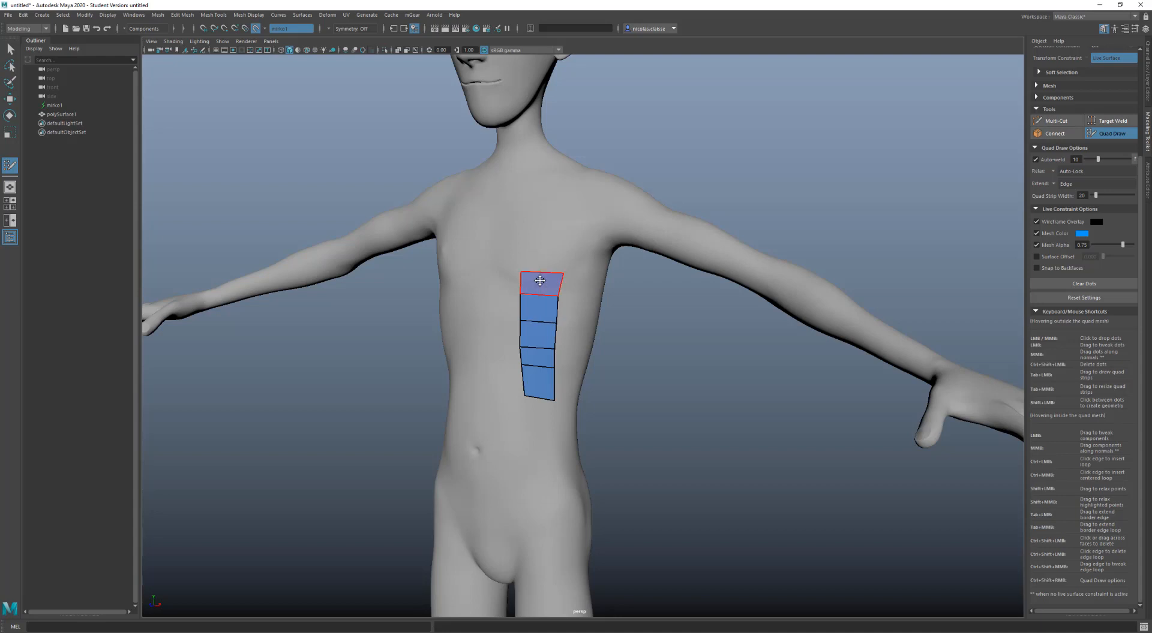
Step: Drop two dots above the strip and clear all loose dots from the surface
{"action": "left_click", "coordinate": [532, 246]}
{"action": "left_click", "coordinate": [565, 246]}
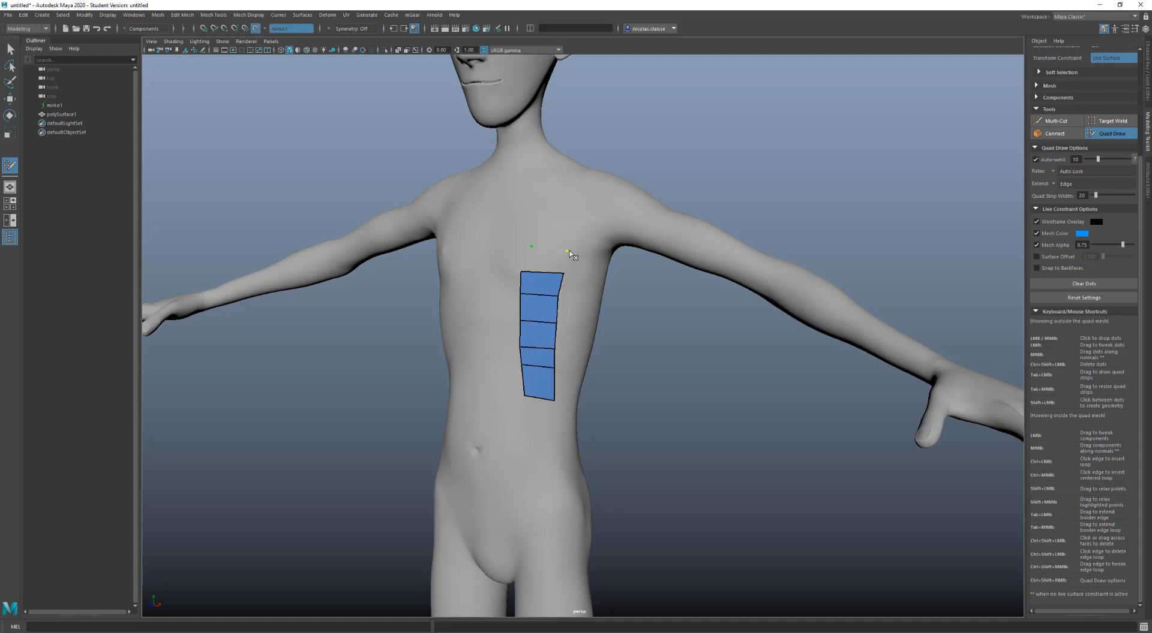
{"action": "left_click", "coordinate": [1045, 287]}
Step: Extend the strip's upper border edge up the chest and its side border edges toward the chest's centre, deleting the stray triangle
{"action": "key", "text": "Tab"}
{"action": "left_click_drag", "start_coordinate": [542, 270], "coordinate": [544, 246]}
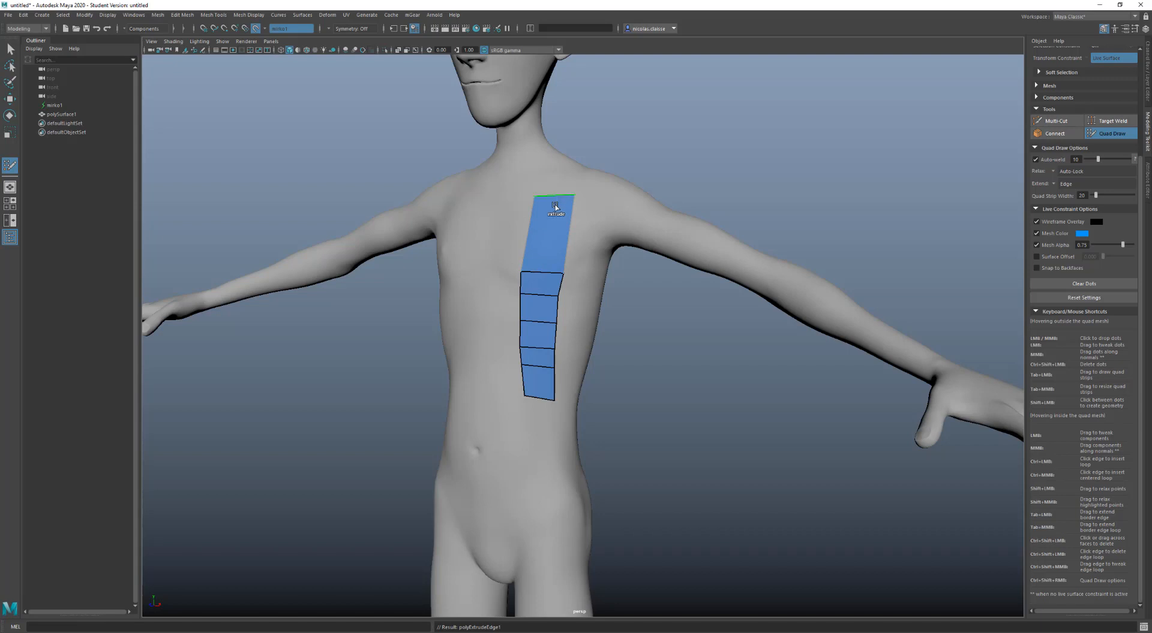
{"action": "left_click_drag", "start_coordinate": [526, 246], "coordinate": [493, 295]}
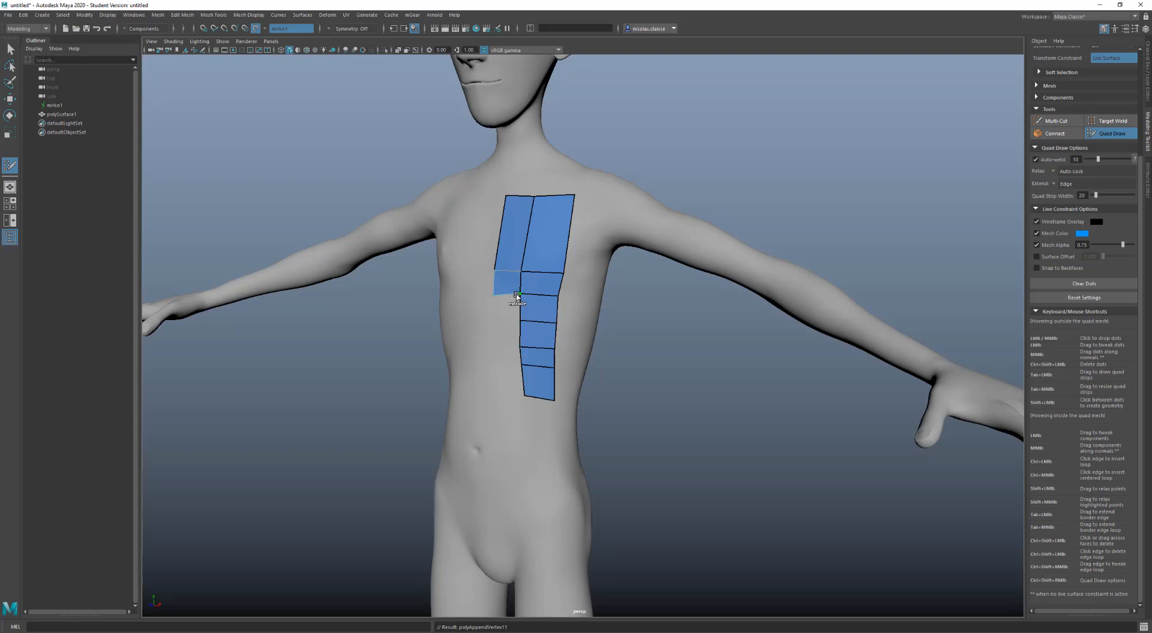
{"action": "left_click_drag", "start_coordinate": [518, 303], "coordinate": [497, 345]}
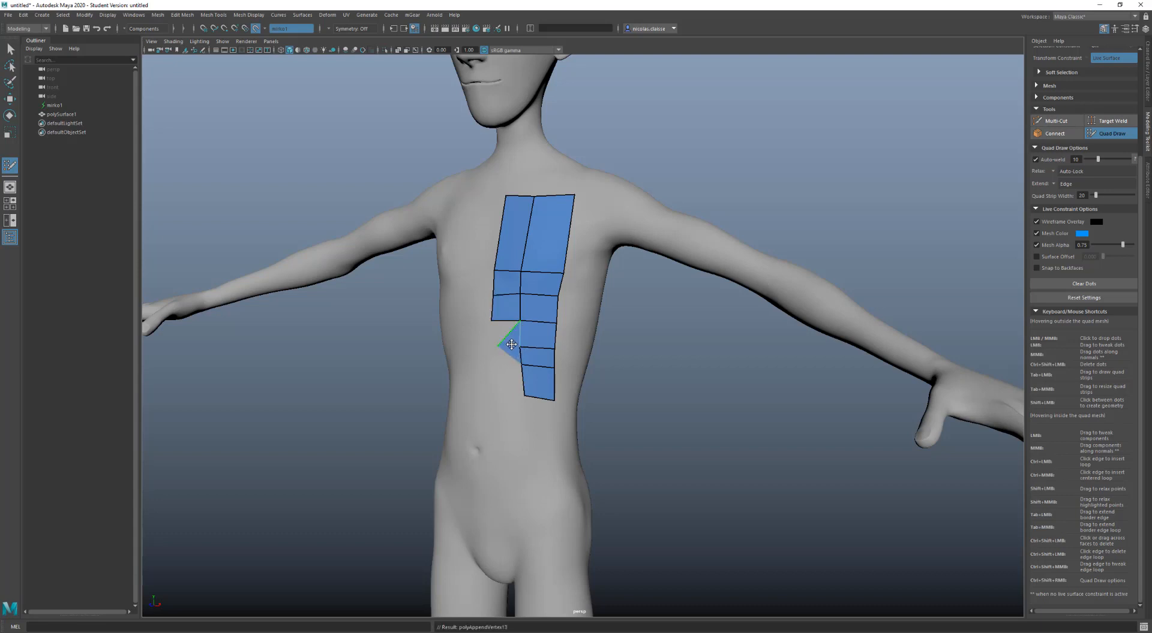
{"action": "left_click", "coordinate": [508, 346], "text": "ctrl+shift"}
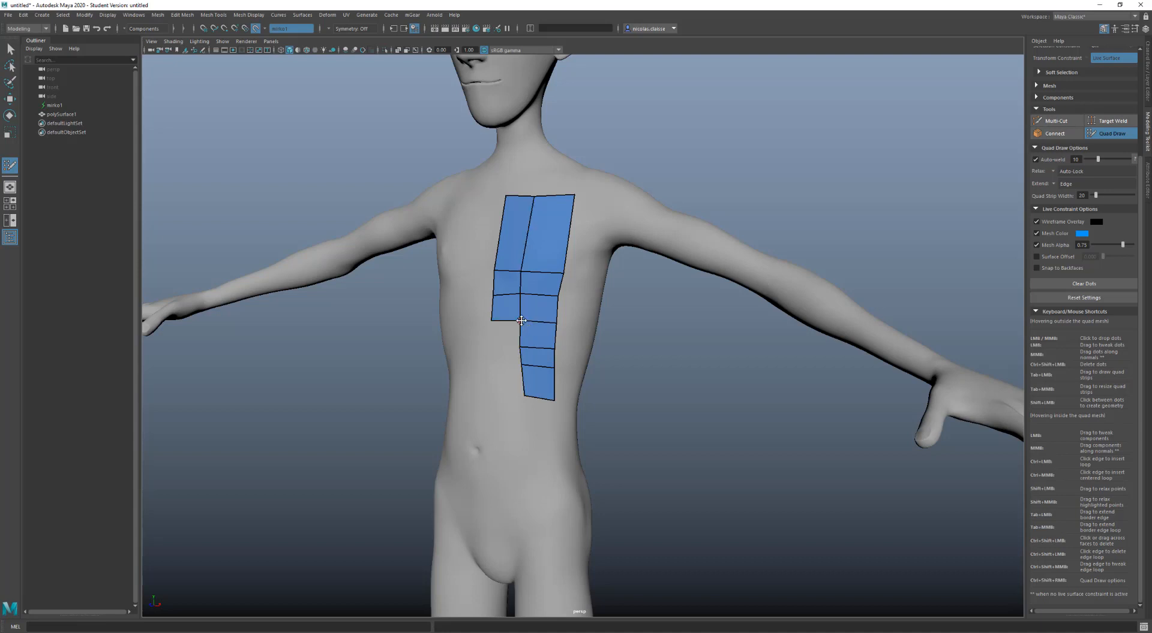
Step: Try extending the strip's lower inner-side border edges toward the torso's centre and undo those extensions
{"action": "left_click_drag", "start_coordinate": [520, 323], "coordinate": [503, 387]}
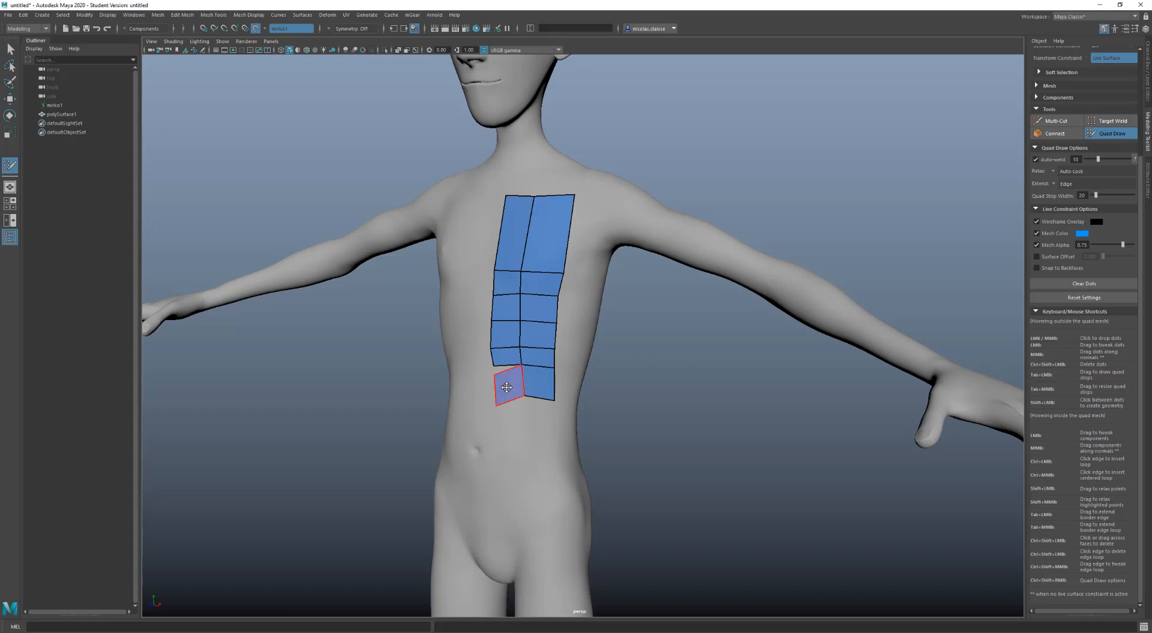
{"action": "key", "text": "ctrl+z"}
{"action": "key", "text": "ctrl+z"}
{"action": "key", "text": "ctrl+z"}
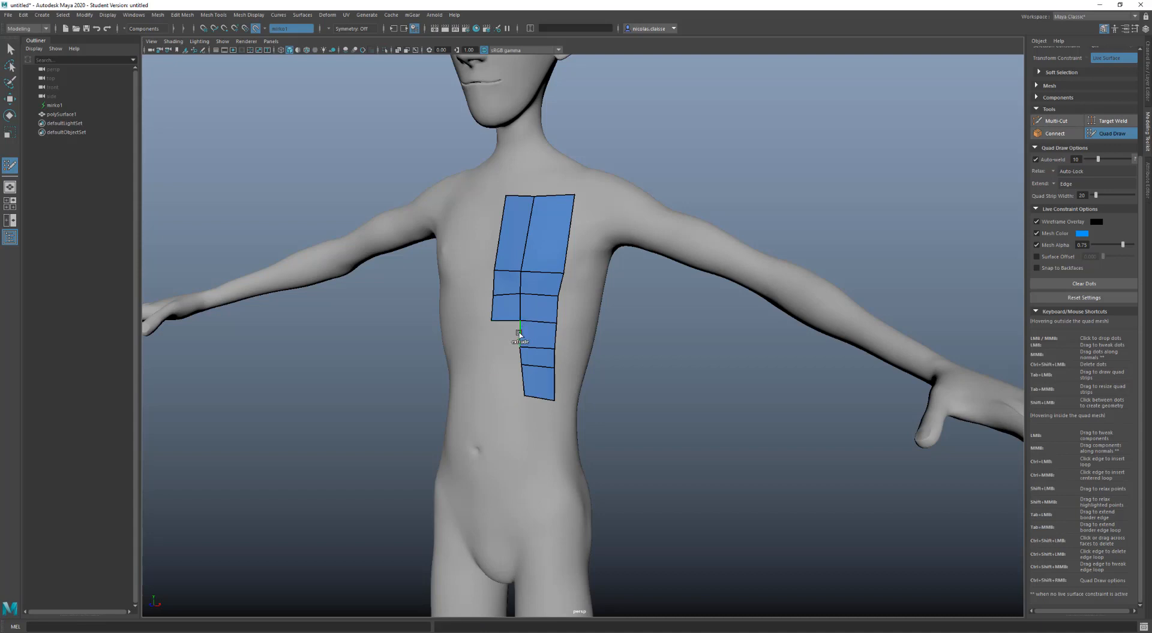
Step: Extend two lower inner-side border edges toward the torso's centre, turning auto-weld off for the first and setting it to 5 for the second
{"action": "left_click_drag", "start_coordinate": [519, 334], "coordinate": [491, 333]}
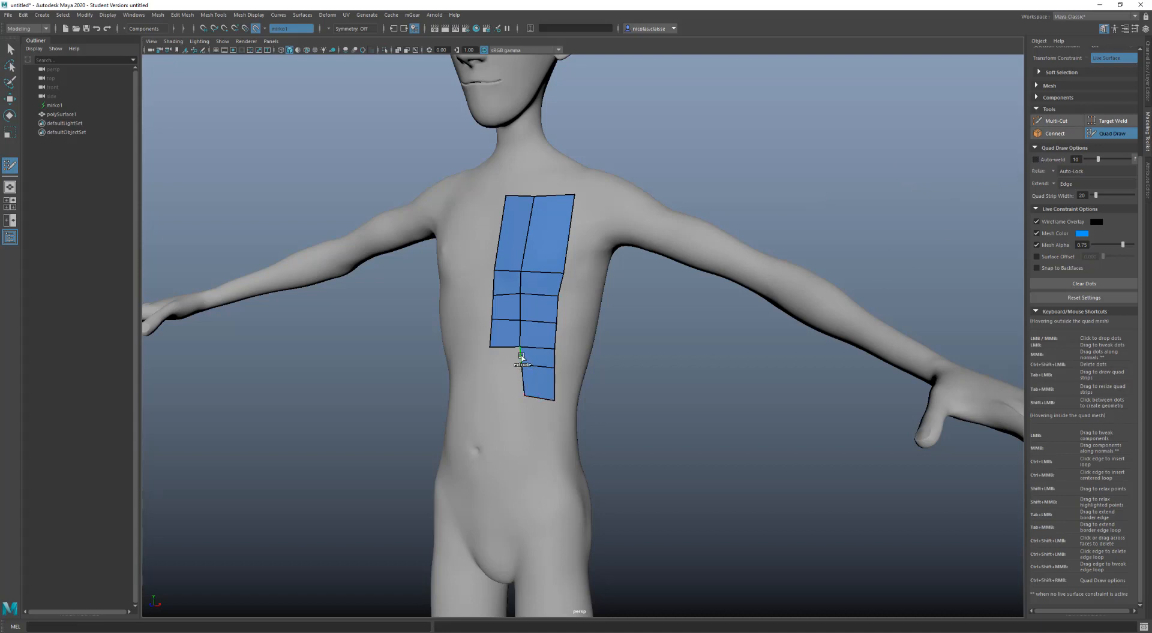
{"action": "mouse_move", "coordinate": [522, 360]}
{"action": "left_mouse_down"}
{"action": "mouse_move", "coordinate": [485, 349]}
{"action": "mouse_move", "coordinate": [491, 360]}
{"action": "left_mouse_up"}
{"action": "left_click_drag", "start_coordinate": [493, 360], "coordinate": [492, 356]}
{"action": "left_click_drag", "start_coordinate": [492, 357], "coordinate": [494, 355]}
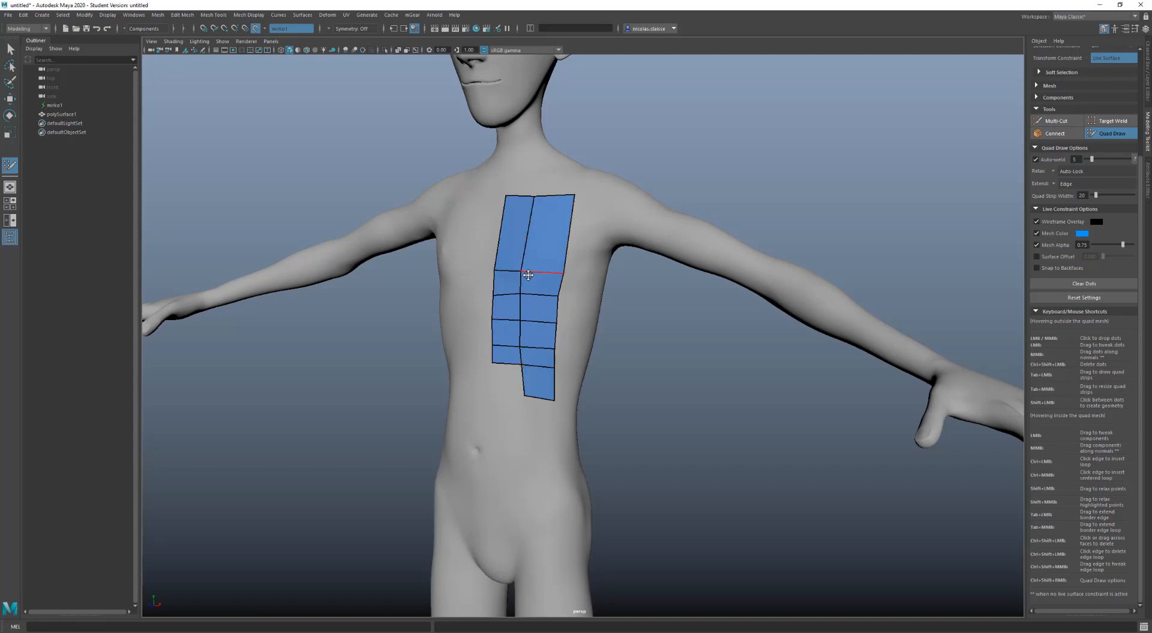
Step: Try welding two neighbouring points of the strip's middle lengthwise line together and undo it
{"action": "left_click_drag", "start_coordinate": [520, 271], "coordinate": [519, 292]}
{"action": "left_click_drag", "start_coordinate": [520, 289], "coordinate": [524, 282]}
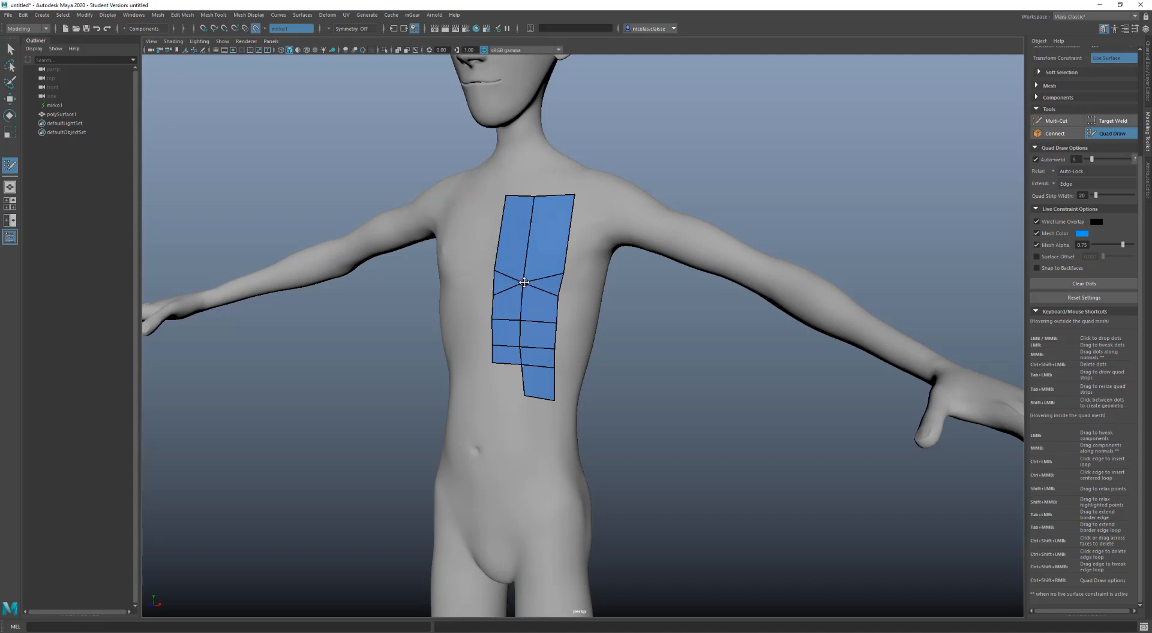
{"action": "key", "text": "ctrl+z"}
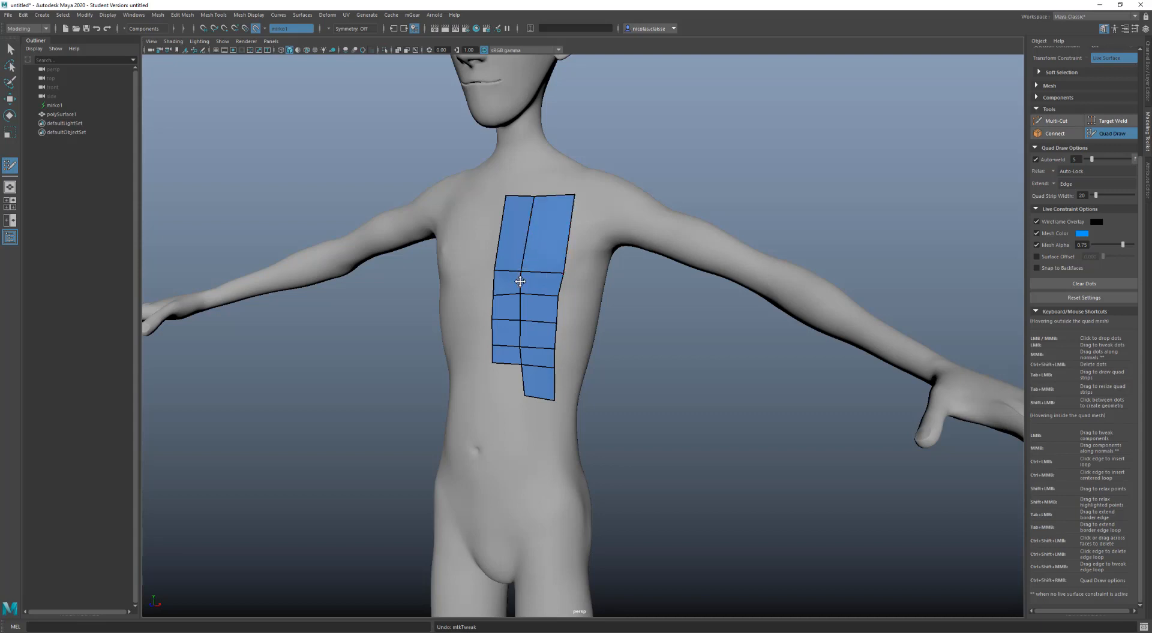
Step: Weld an upper middle edge onto the strip's outer border and delete the remaining diagonal and lengthwise edges plus the lowest quad
{"action": "left_click_drag", "start_coordinate": [520, 283], "coordinate": [560, 283]}
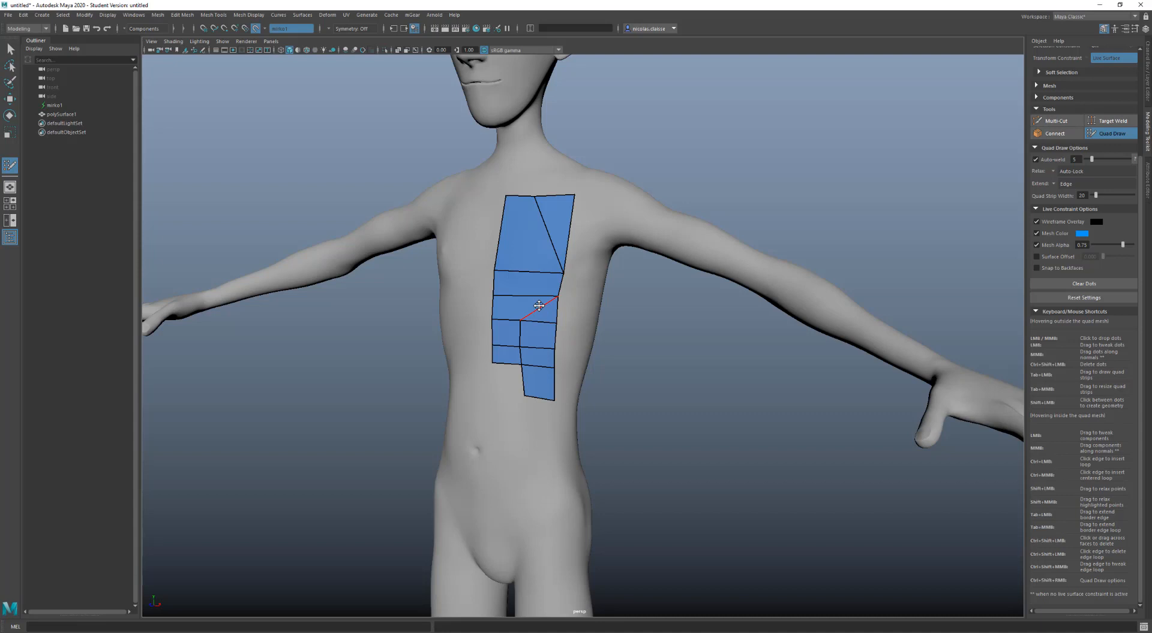
{"action": "left_click", "coordinate": [539, 306], "text": "ctrl+shift"}
{"action": "left_click", "coordinate": [553, 251], "text": "ctrl+shift"}
{"action": "left_click", "coordinate": [521, 334], "text": "ctrl+shift"}
{"action": "left_click", "coordinate": [519, 355], "text": "ctrl+shift"}
{"action": "left_click", "coordinate": [537, 382], "text": "ctrl+shift"}
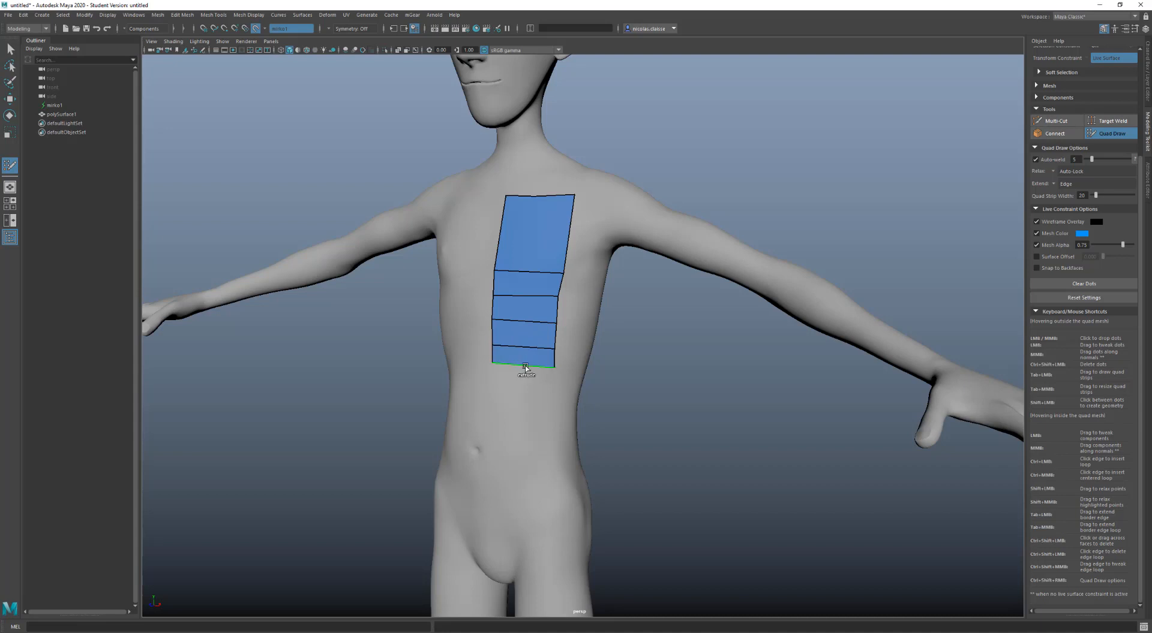
Step: Extend the strip's lower border edge downward, and extend the entire inner, lower and outer border loops outward
{"action": "left_click_drag", "start_coordinate": [524, 366], "coordinate": [522, 393]}
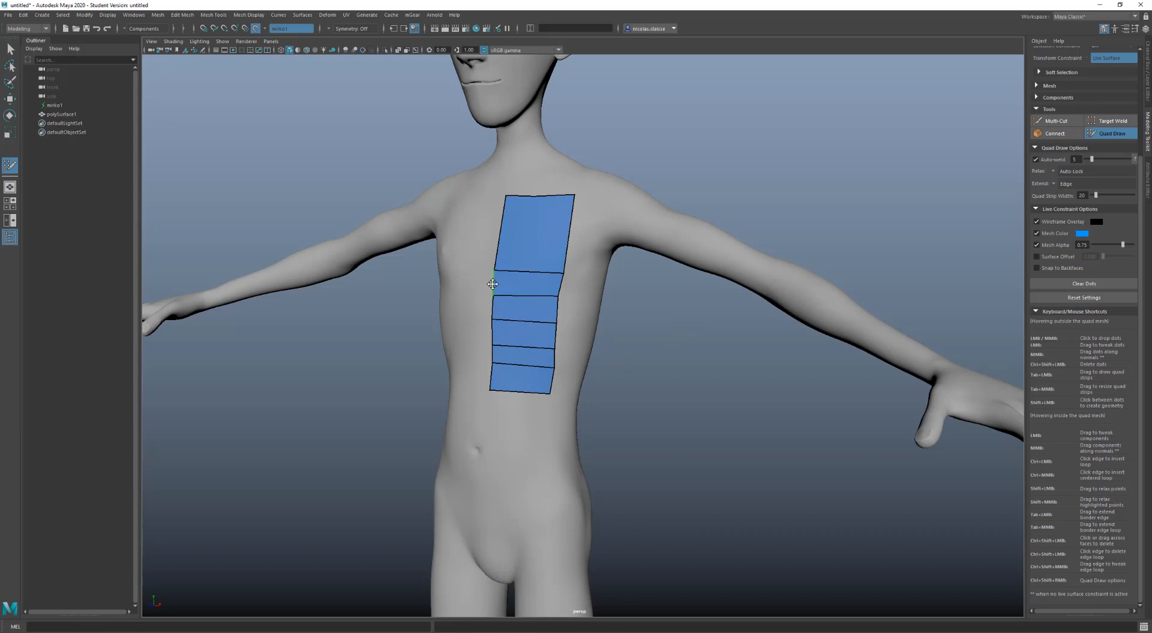
{"action": "middle_click_drag", "start_coordinate": [492, 284], "coordinate": [464, 287]}
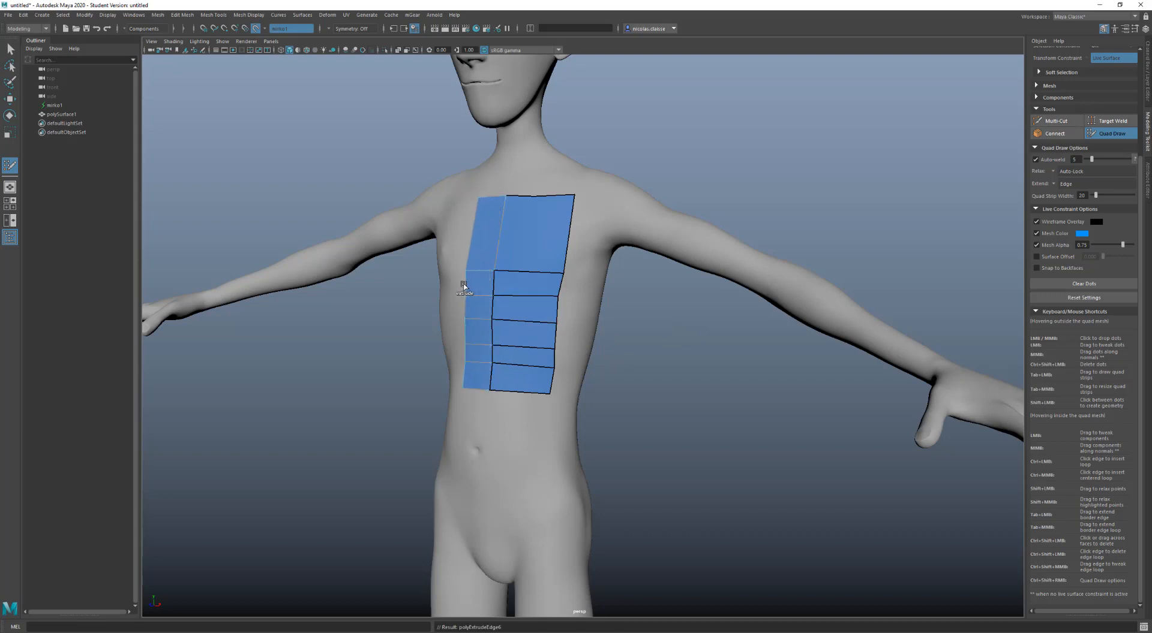
{"action": "scroll", "coordinate": [464, 286], "scroll_direction": "down", "scroll_amount": 1}
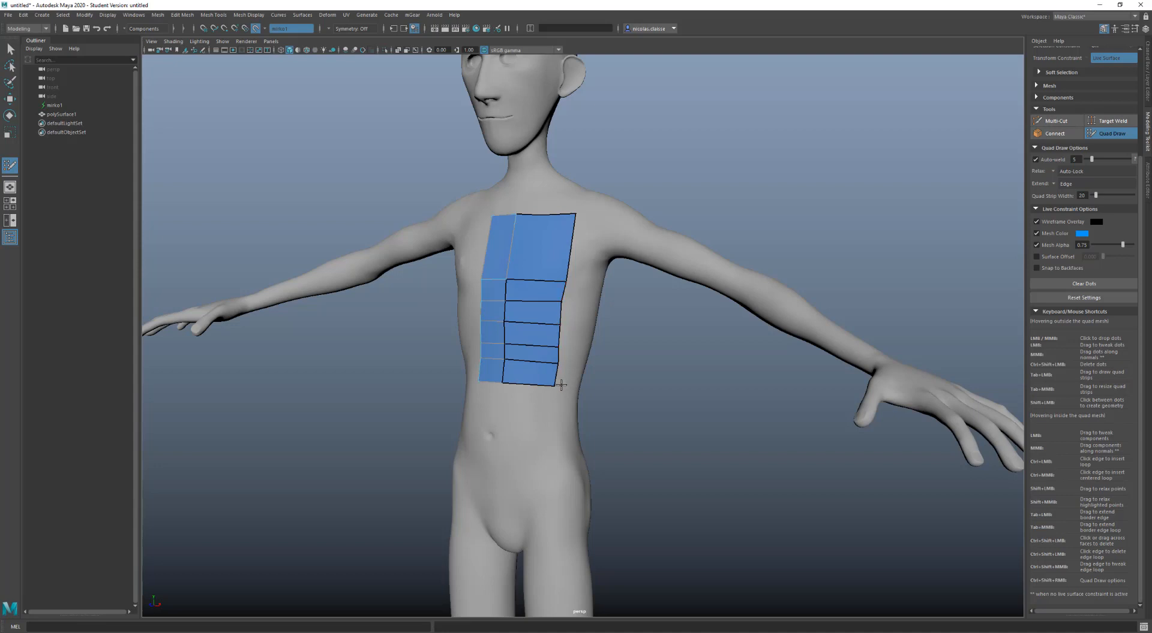
{"action": "middle_click_drag", "start_coordinate": [520, 386], "coordinate": [520, 408]}
{"action": "scroll", "coordinate": [535, 375], "scroll_direction": "up", "scroll_amount": 2}
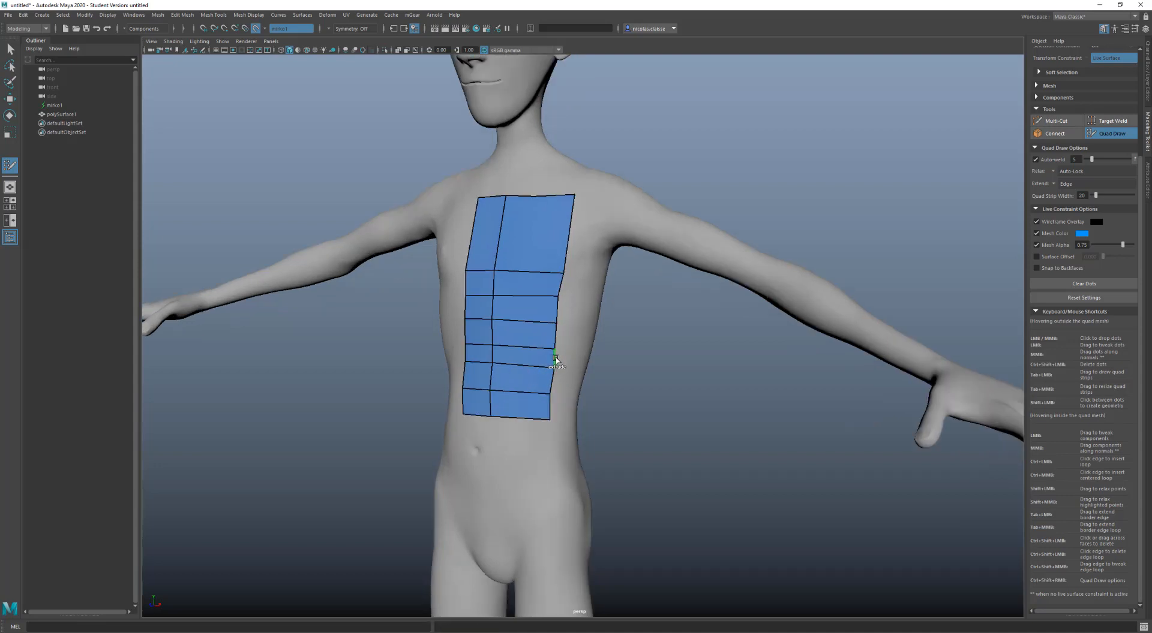
{"action": "middle_click_drag", "start_coordinate": [555, 357], "coordinate": [570, 359]}
{"action": "scroll", "coordinate": [570, 359], "scroll_direction": "up", "scroll_amount": 2}
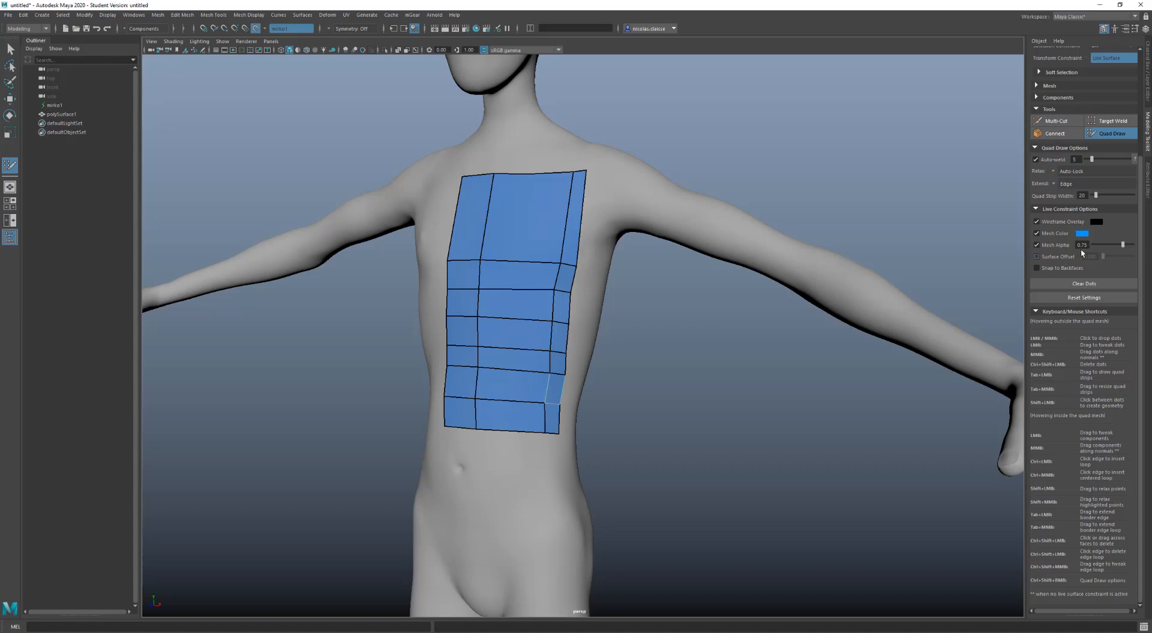
Step: Choose Edge as the extend mode, extend the upper middle border edge toward the neck, and undo that extension
{"action": "left_click", "coordinate": [1053, 183]}
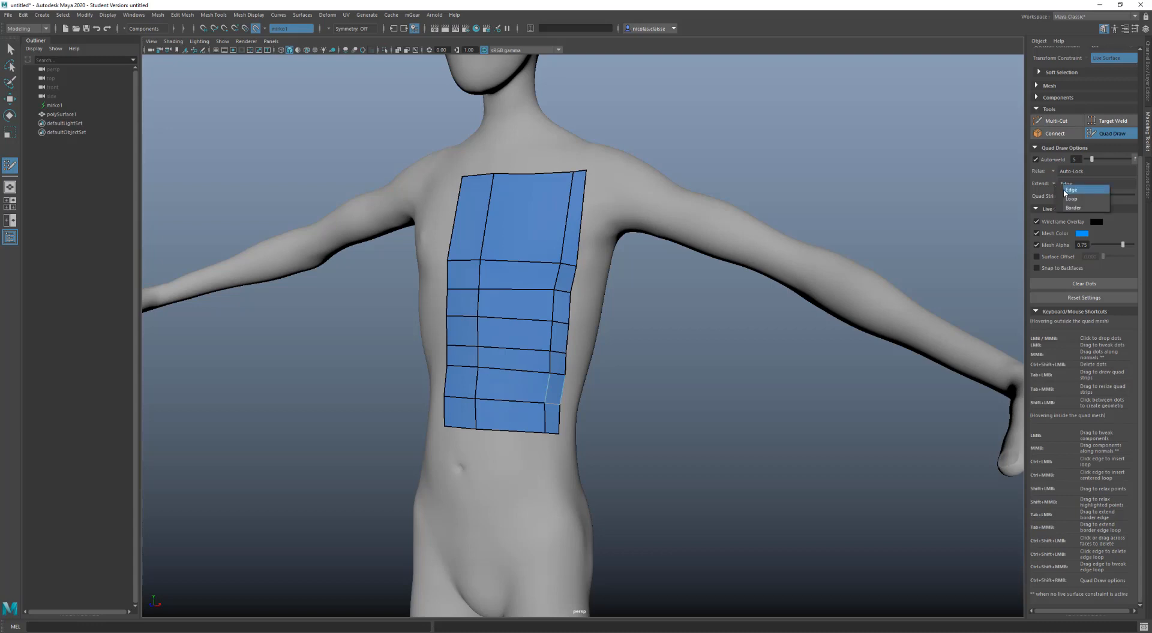
{"action": "left_click", "coordinate": [1076, 190]}
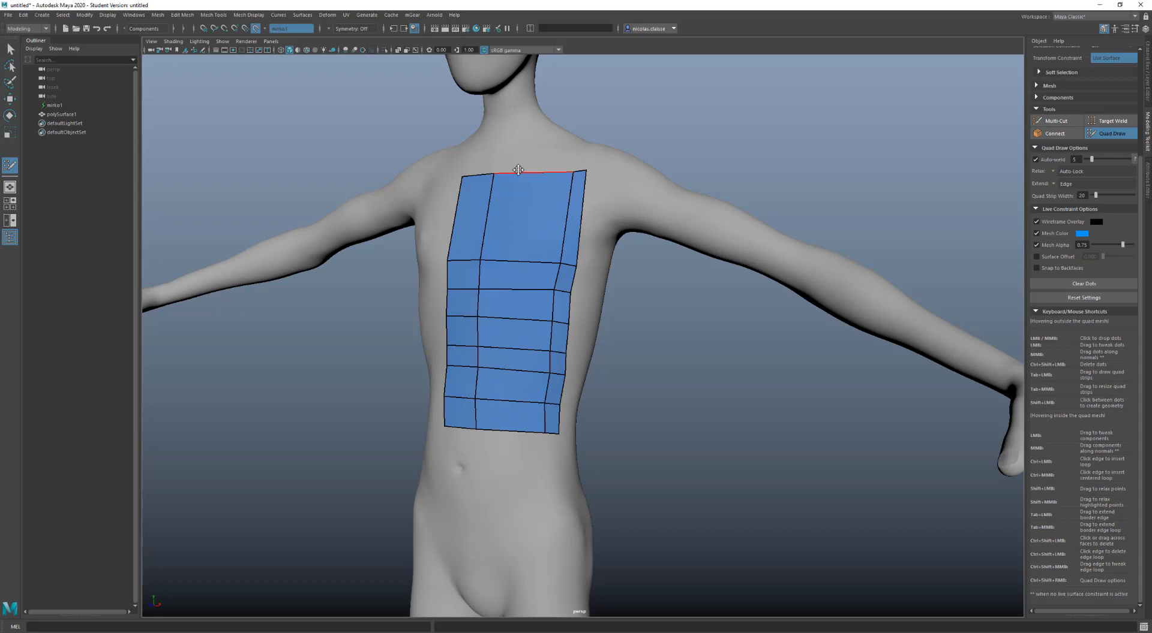
{"action": "left_click_drag", "start_coordinate": [518, 170], "coordinate": [516, 151]}
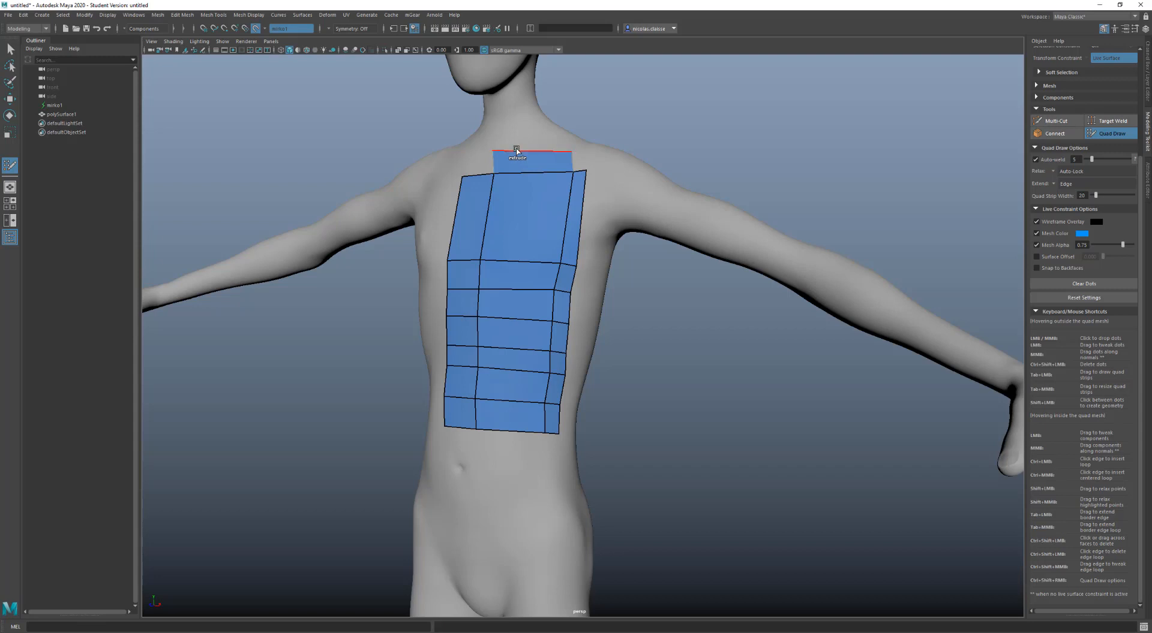
{"action": "key", "text": "ctrl+z"}
{"action": "left_click", "coordinate": [526, 157], "text": "ctrl+shift"}
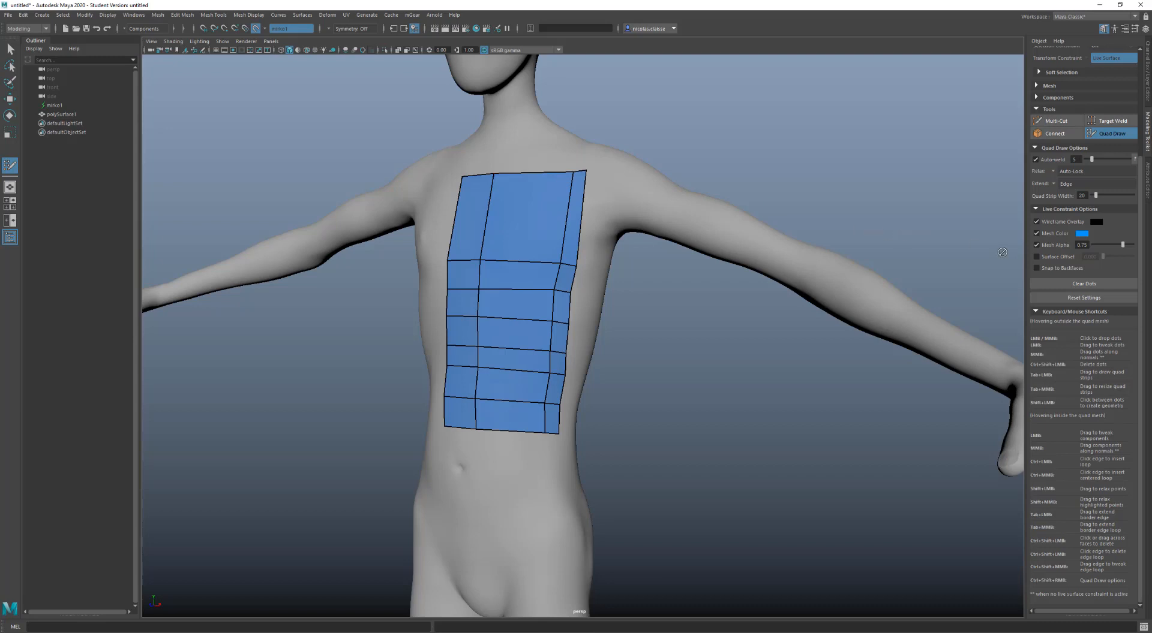
Step: Change the extend mode to Loop and extend the patch's entire upper border row toward the neck
{"action": "left_click", "coordinate": [1053, 185]}
{"action": "left_click", "coordinate": [1073, 198]}
{"action": "left_click_drag", "start_coordinate": [531, 175], "coordinate": [531, 147]}
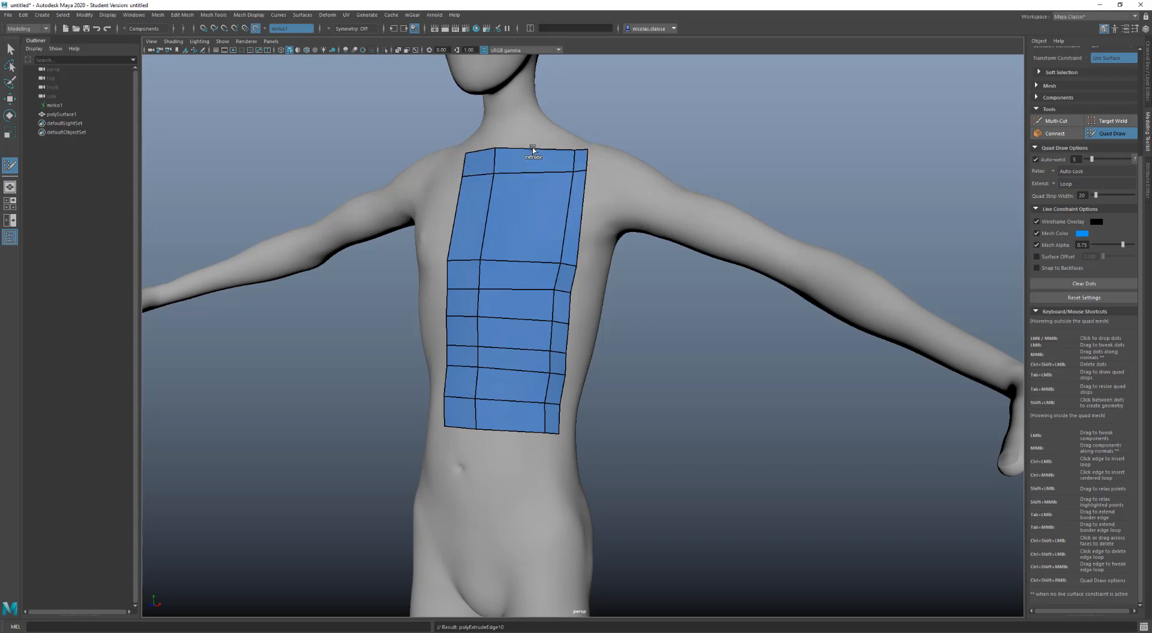
Step: Change the extend mode to Border and extend the patch outward on all sides
{"action": "left_click", "coordinate": [1054, 185]}
{"action": "left_click", "coordinate": [1071, 206]}
{"action": "left_click_drag", "start_coordinate": [586, 193], "coordinate": [598, 193]}
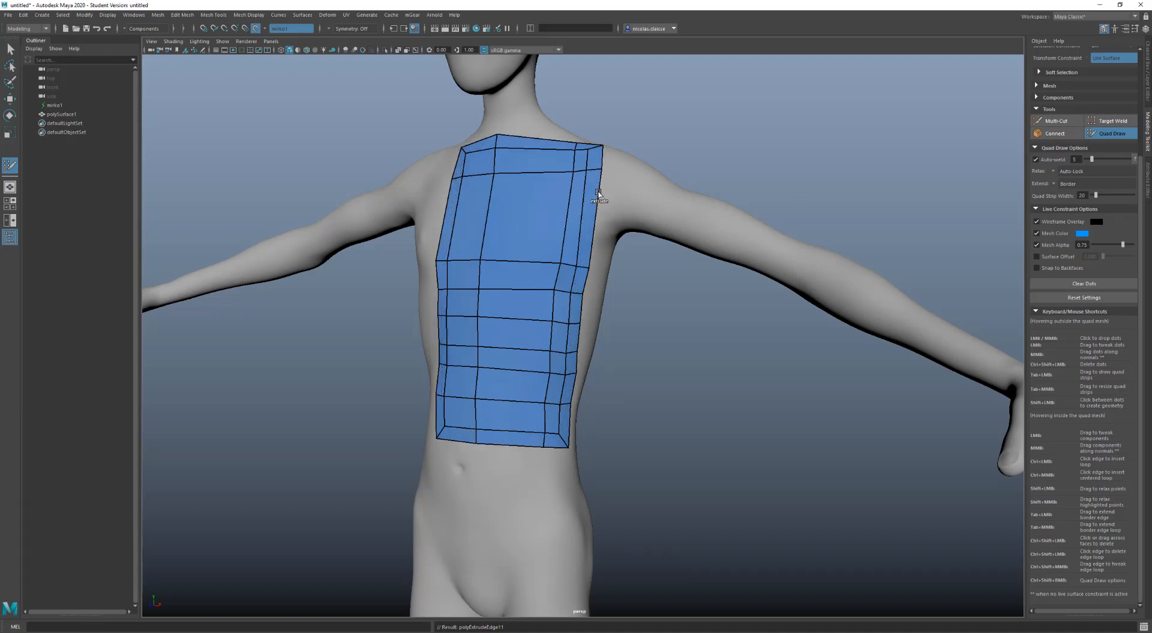
Step: Set the extend mode back to Edge and remove the ring of faces added around the patch
{"action": "left_click", "coordinate": [1053, 184]}
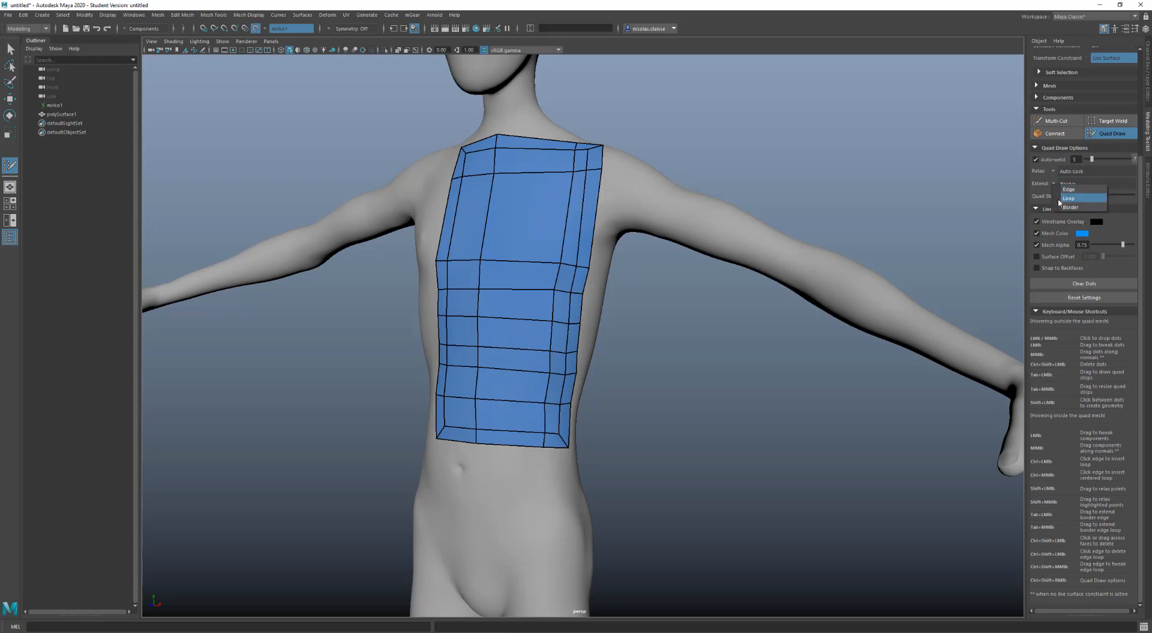
{"action": "left_click", "coordinate": [1057, 189]}
{"action": "key", "text": "ctrl+shift"}
{"action": "left_click", "coordinate": [511, 446], "text": "ctrl+shift"}
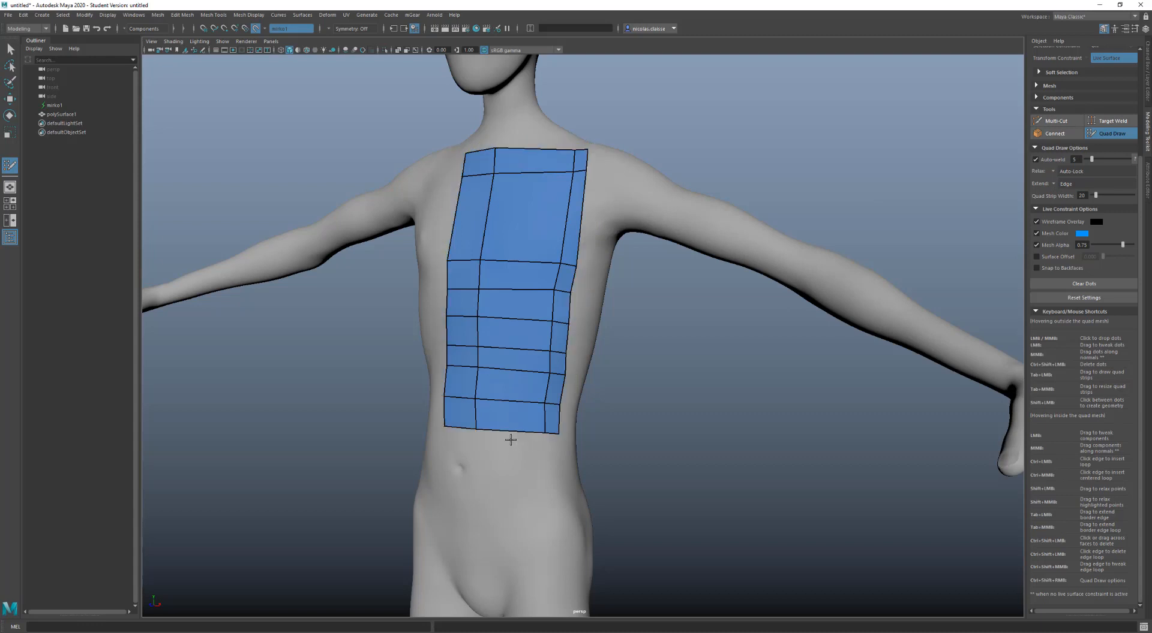
Step: Extend only the lower middle border edge down the belly, and extend the inner-side border as a whole loop
{"action": "key", "text": "Tab"}
{"action": "left_click_drag", "start_coordinate": [509, 433], "coordinate": [508, 451]}
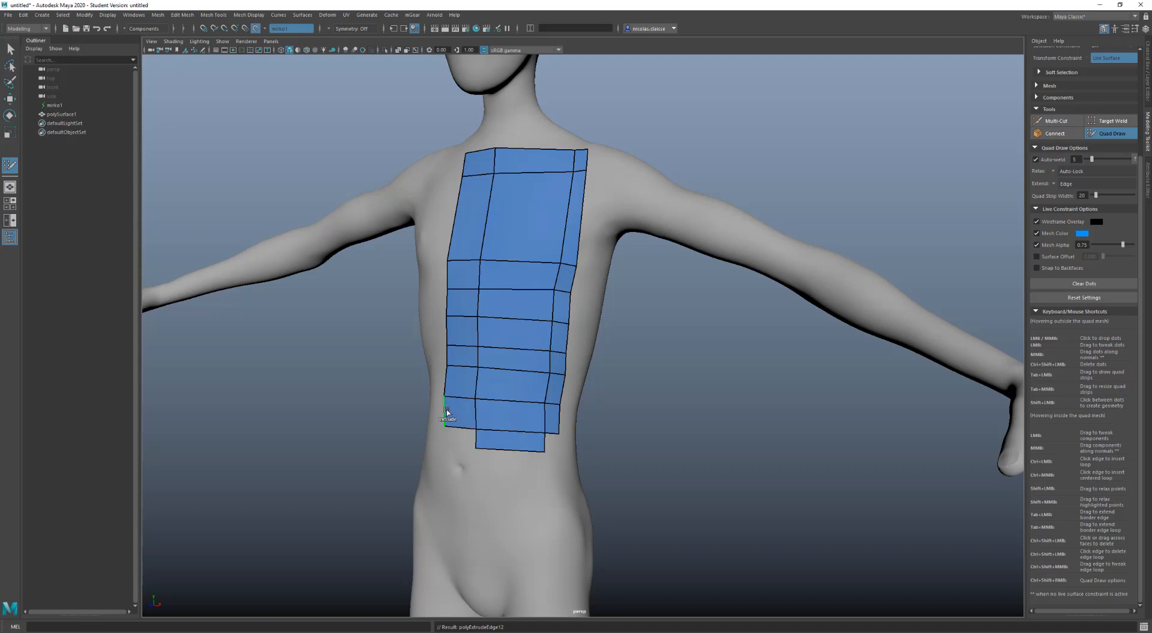
{"action": "left_click_drag", "start_coordinate": [446, 412], "coordinate": [436, 411]}
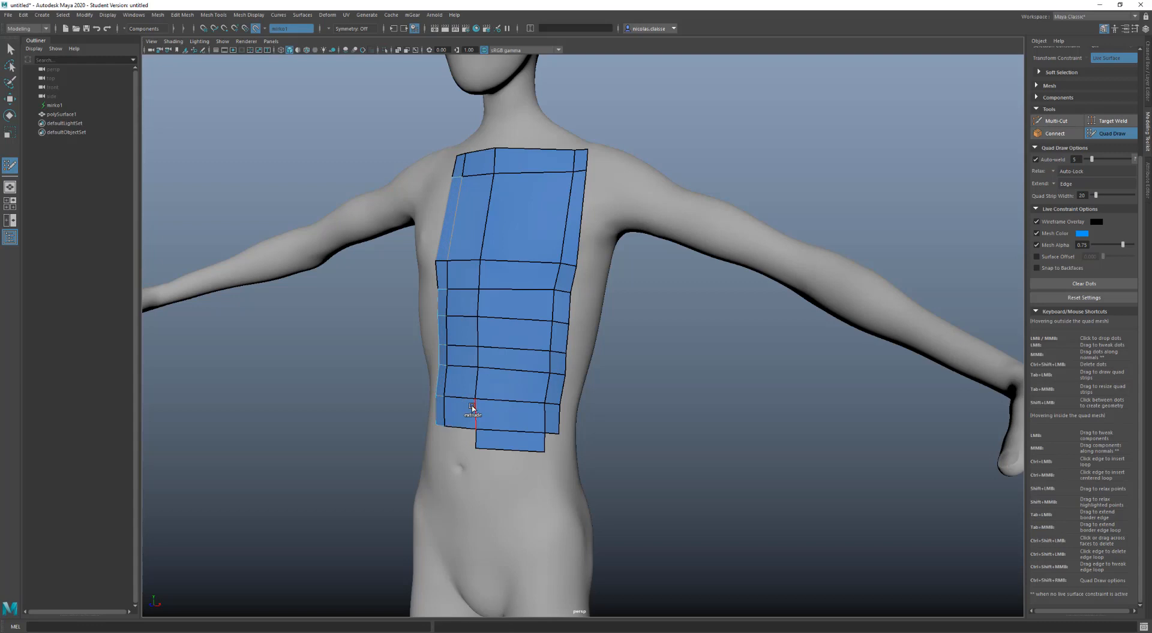
Step: Undo the extensions back to the single column of five quads
{"action": "key", "text": "ctrl+z"}
{"action": "key", "text": "ctrl+z"}
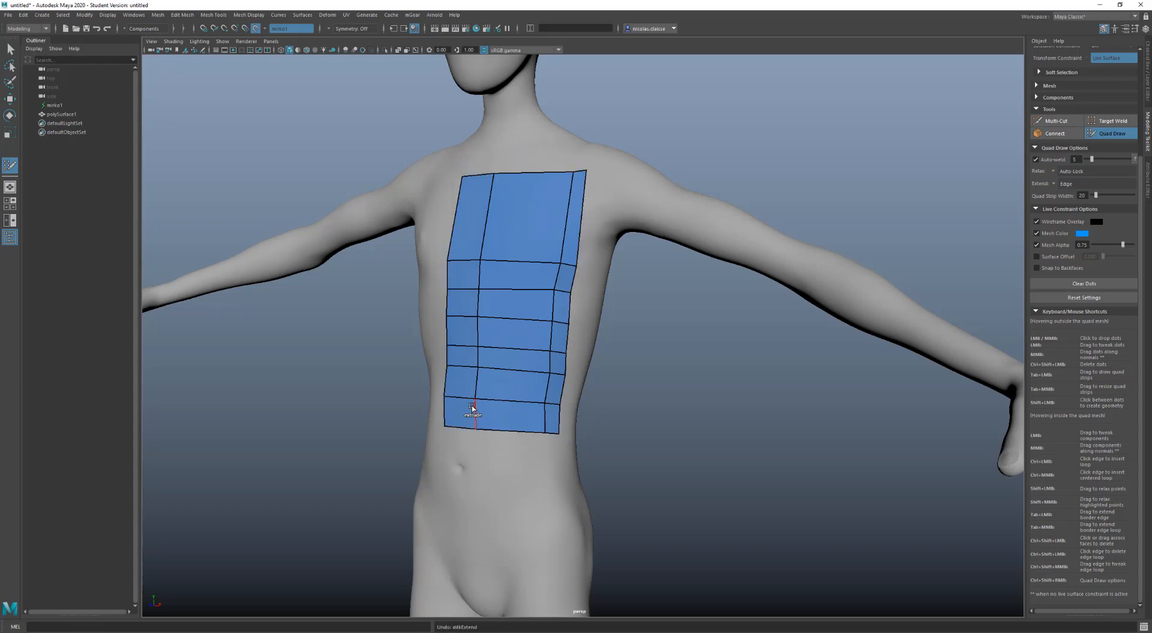
{"action": "key", "text": "ctrl+z"}
{"action": "key", "text": "ctrl+z"}
{"action": "key", "text": "ctrl+z"}
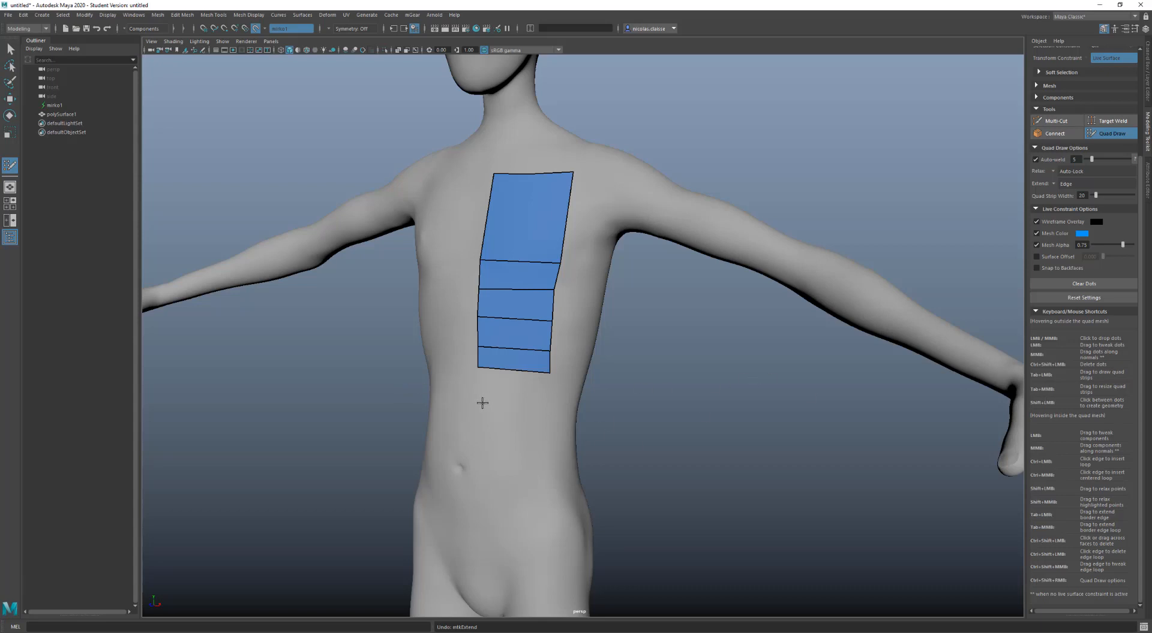
Step: Draw a quad strip of width 20 down the belly and a wider one of width 60 beside it
{"action": "left_click_drag", "start_coordinate": [481, 400], "coordinate": [486, 497]}
{"action": "left_click", "coordinate": [515, 418]}
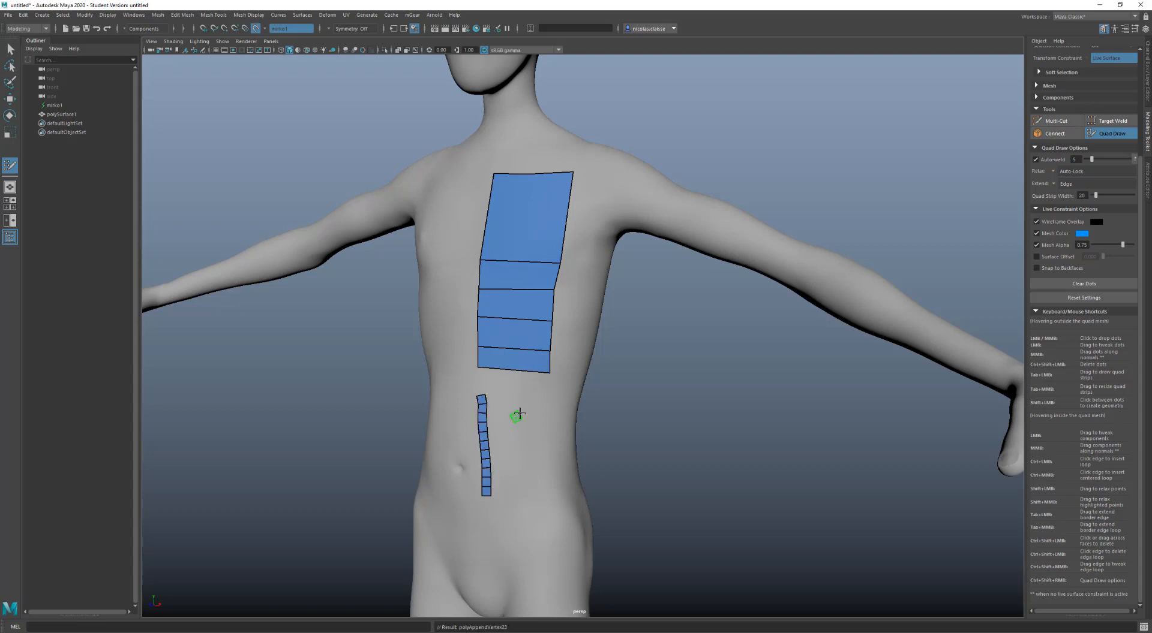
{"action": "middle_click_drag", "start_coordinate": [519, 413], "coordinate": [520, 414]}
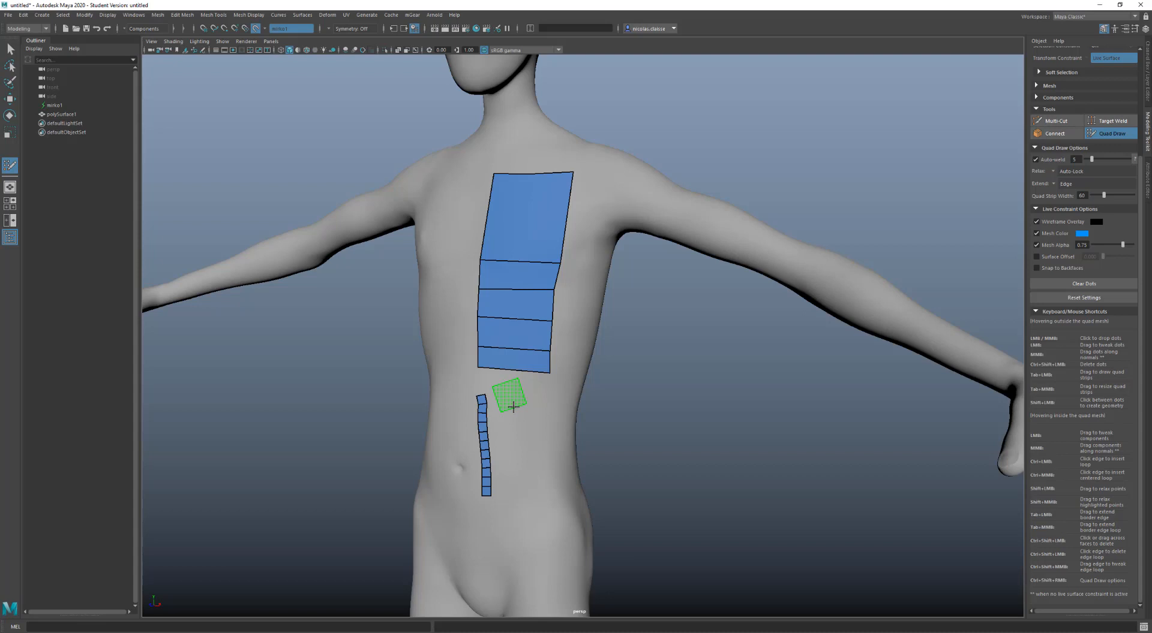
{"action": "left_click_drag", "start_coordinate": [513, 407], "coordinate": [519, 551]}
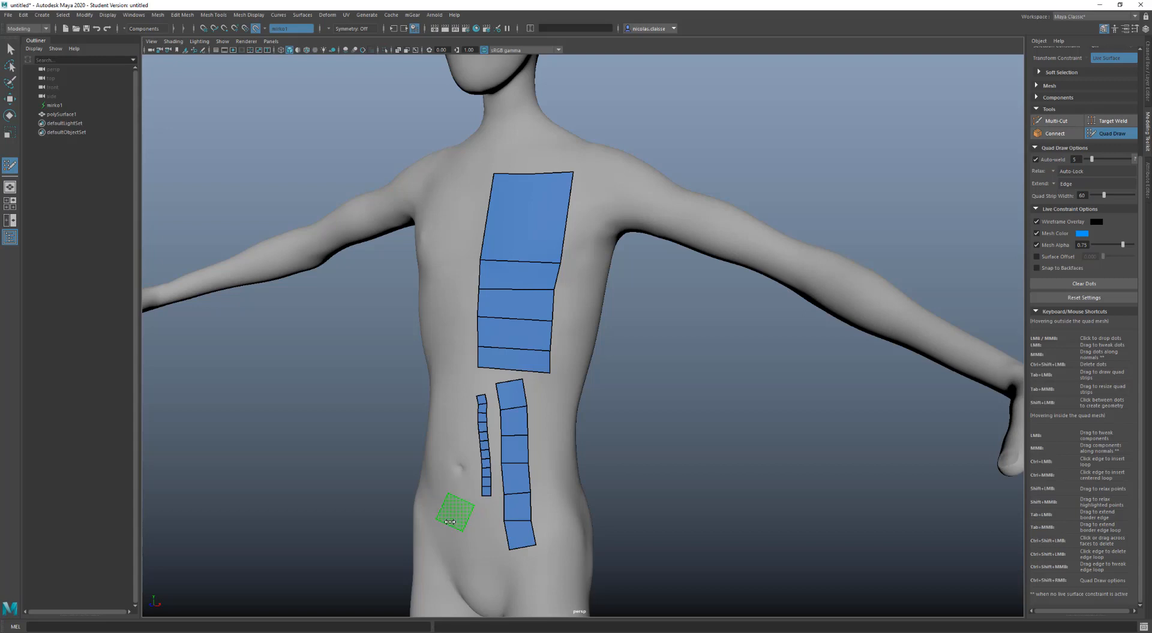
Step: Reduce the quad strip width to 51 and draw a short strip on the side of the waist
{"action": "middle_click_drag", "start_coordinate": [445, 528], "coordinate": [445, 528]}
{"action": "left_click", "coordinate": [451, 351]}
{"action": "mouse_move", "coordinate": [447, 332]}
{"action": "left_mouse_down"}
{"action": "mouse_move", "coordinate": [445, 416]}
{"action": "mouse_move", "coordinate": [448, 397]}
{"action": "left_mouse_up"}
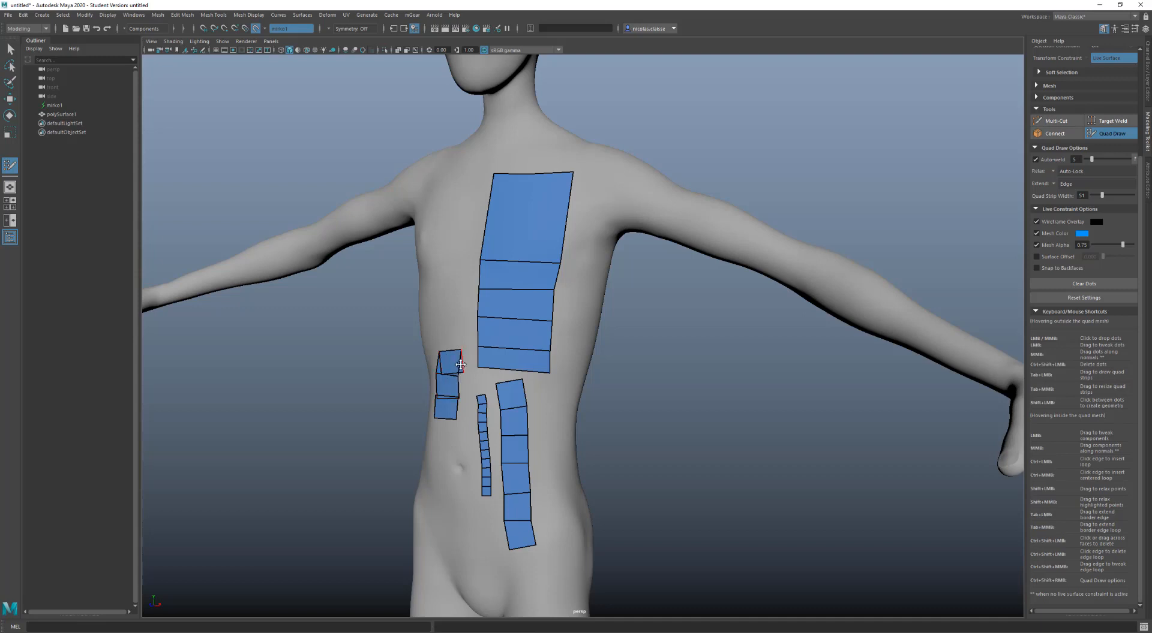
Step: Undo all the quad strips drawn on the belly and waist
{"action": "key", "text": "ctrl+z"}
{"action": "key", "text": "ctrl+z"}
{"action": "key", "text": "ctrl+z"}
{"action": "key", "text": "ctrl+z"}
{"action": "key", "text": "ctrl+z"}
{"action": "key", "text": "ctrl+z"}
{"action": "key", "text": "ctrl+z"}
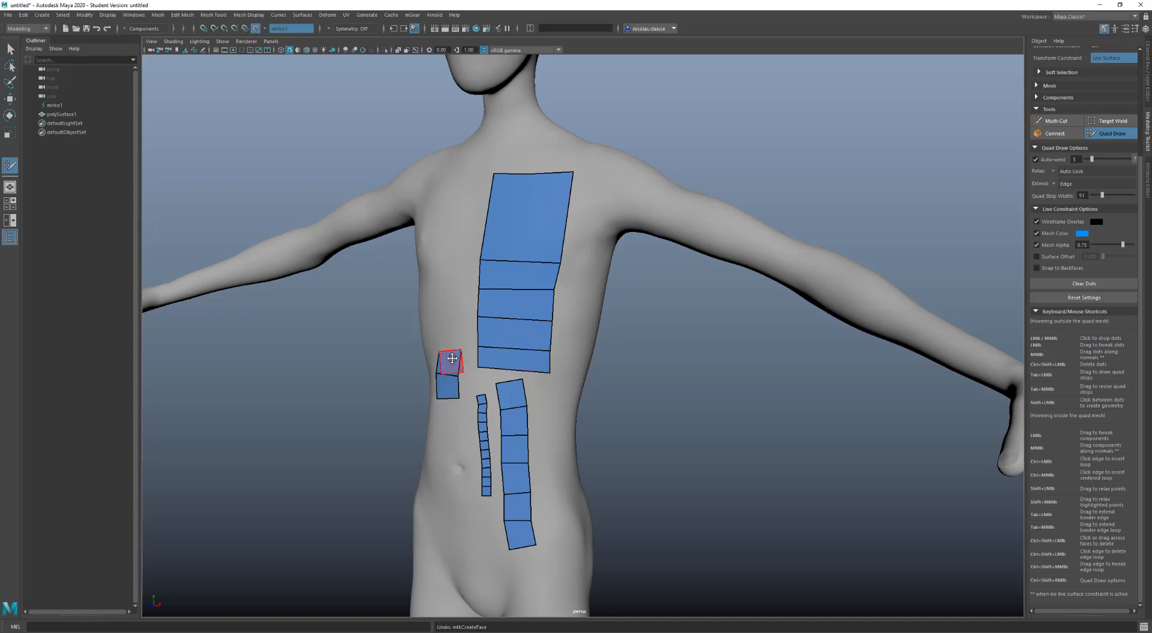
{"action": "key", "text": "ctrl+z"}
{"action": "key", "text": "ctrl+z"}
{"action": "key", "text": "ctrl+z"}
{"action": "key", "text": "ctrl+z"}
{"action": "key", "text": "ctrl+z"}
{"action": "key", "text": "ctrl+z"}
{"action": "key", "text": "ctrl+z"}
{"action": "key", "text": "ctrl+z"}
{"action": "key", "text": "ctrl+z"}
{"action": "key", "text": "ctrl+z"}
{"action": "key", "text": "ctrl+z"}
{"action": "key", "text": "ctrl+z"}
{"action": "key", "text": "ctrl+z"}
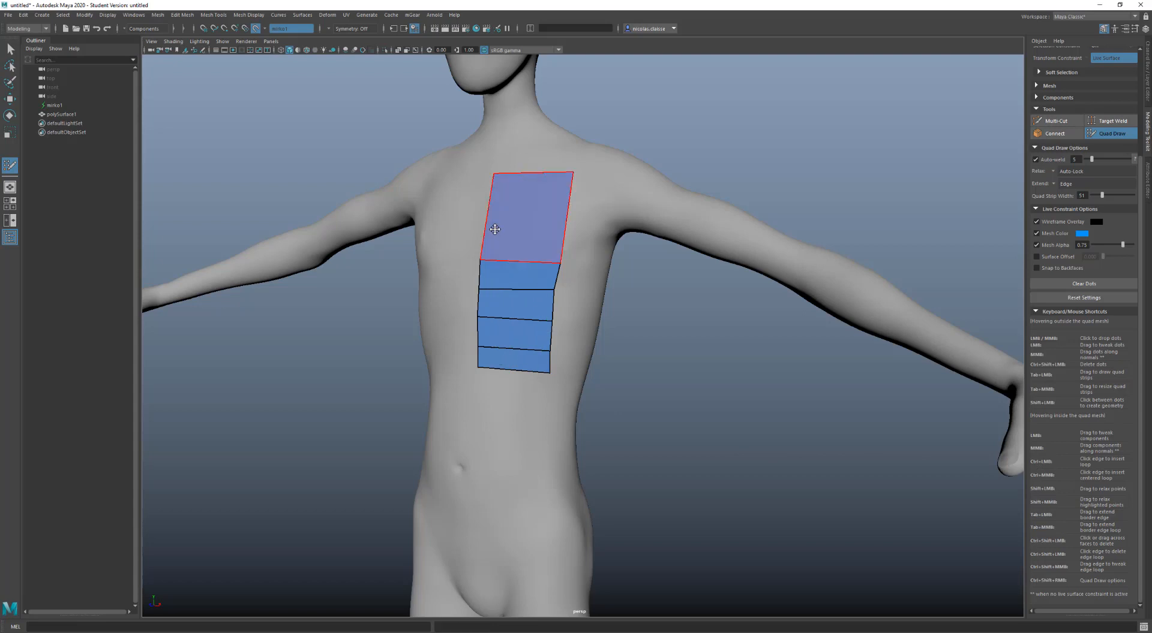
Step: Insert a lengthwise edge loop through the chest strip, and weld and tweak its upper points into a pointed end
{"action": "left_click", "coordinate": [519, 248], "text": "ctrl"}
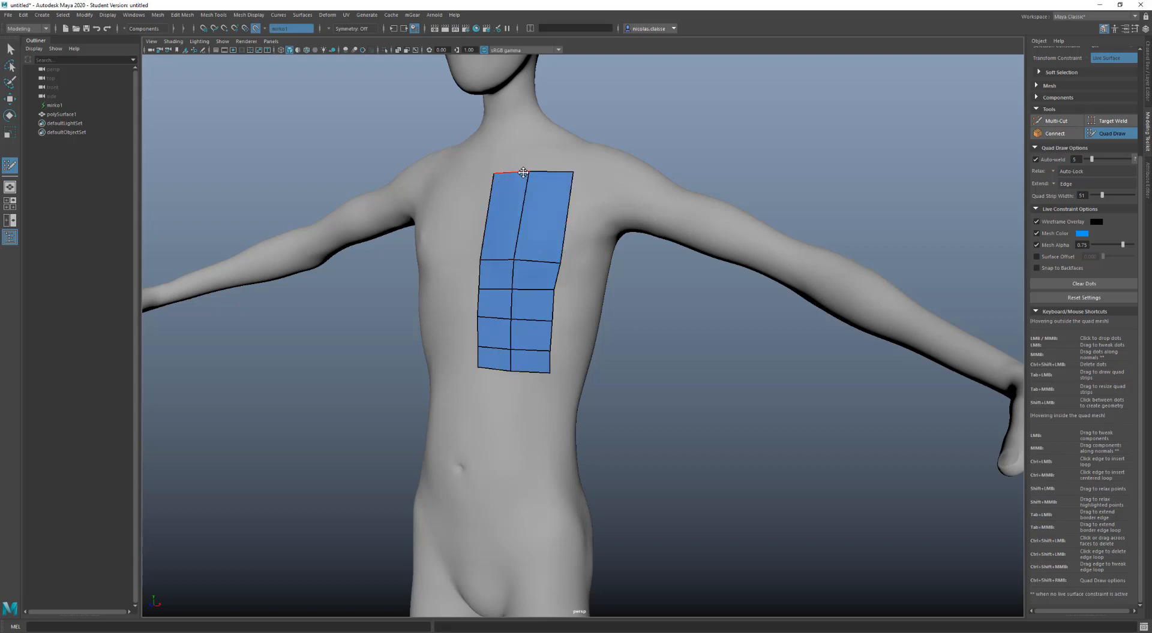
{"action": "left_click_drag", "start_coordinate": [528, 171], "coordinate": [479, 259]}
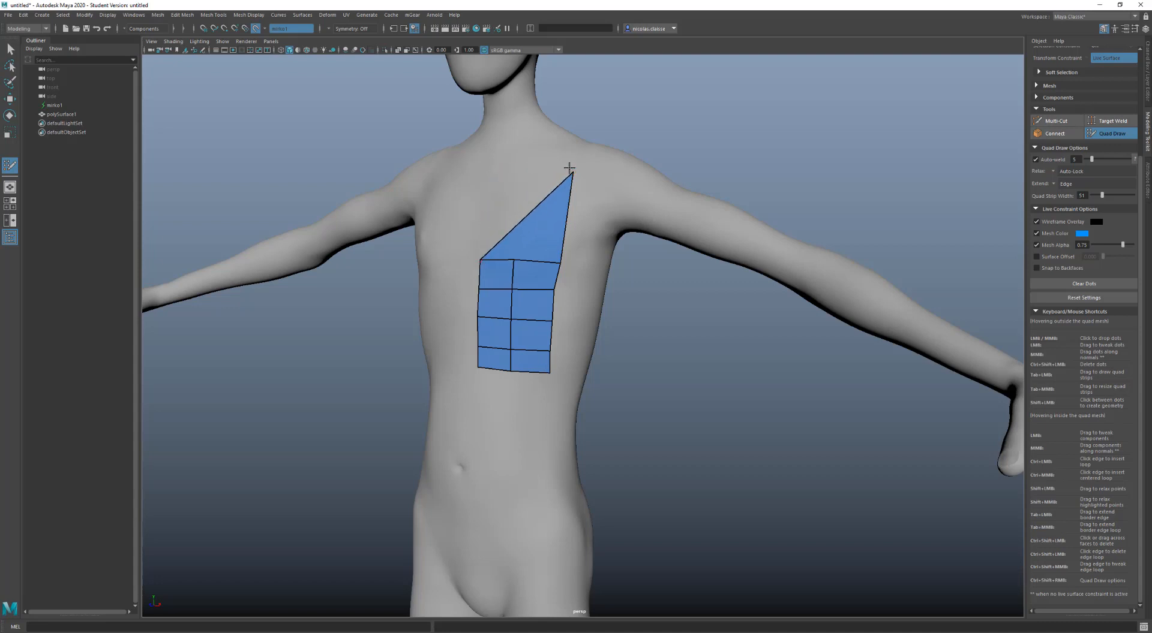
{"action": "left_click_drag", "start_coordinate": [573, 173], "coordinate": [498, 210]}
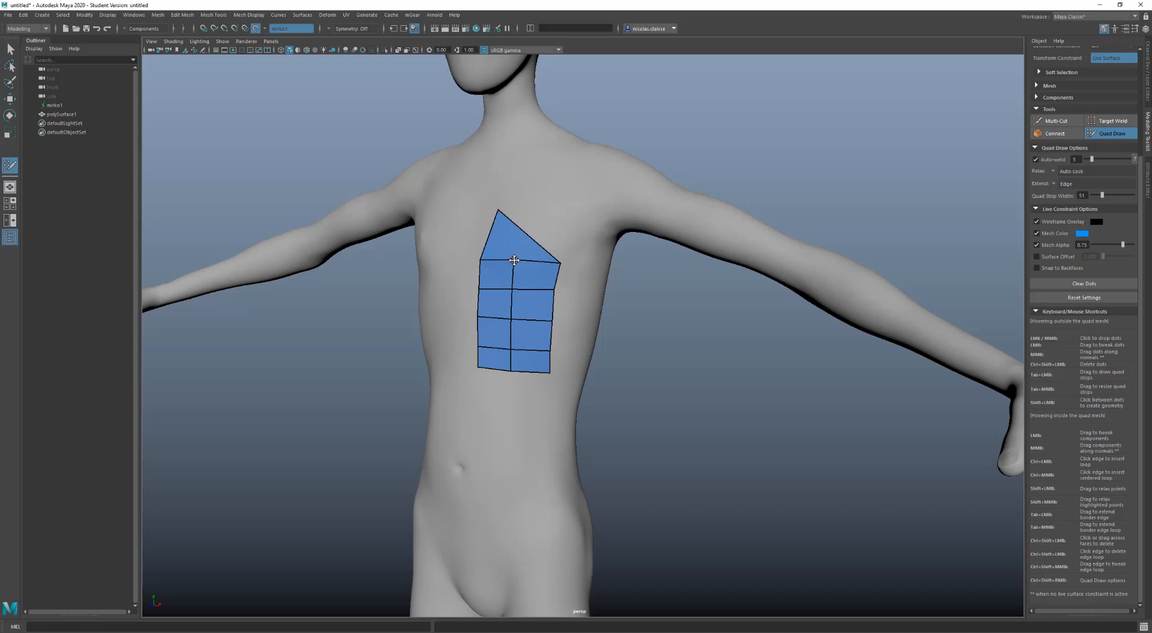
{"action": "left_click_drag", "start_coordinate": [509, 259], "coordinate": [535, 243]}
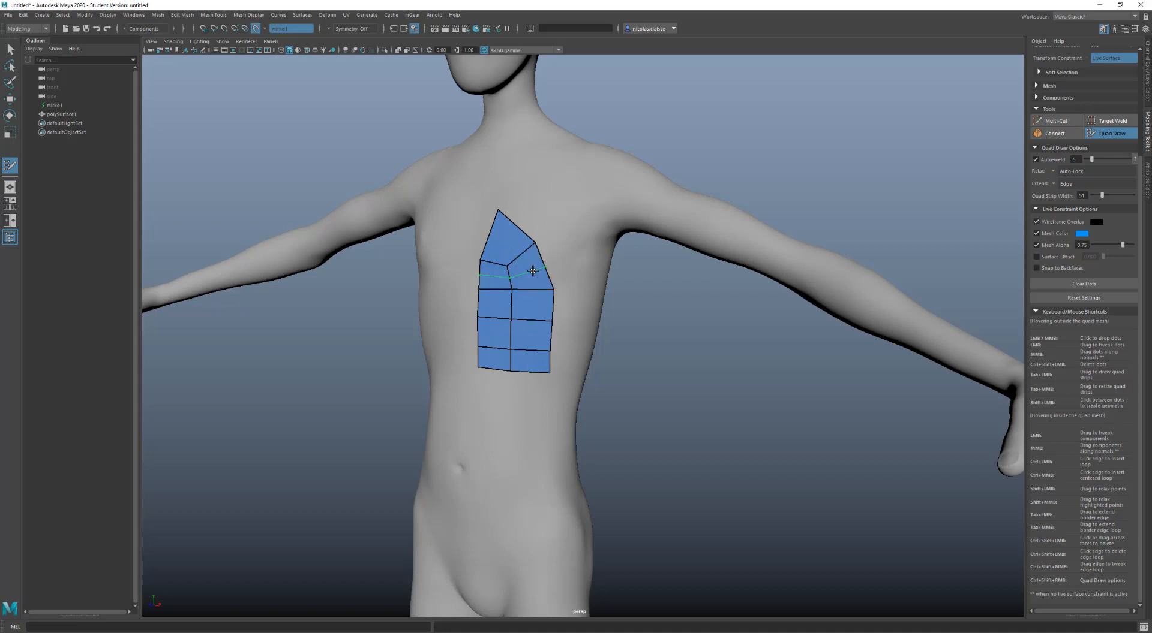
Step: Insert centred lengthwise edge loops through the chest patch's columns and add further loops beside them and across its lower part
{"action": "left_click", "coordinate": [514, 251], "text": "ctrl"}
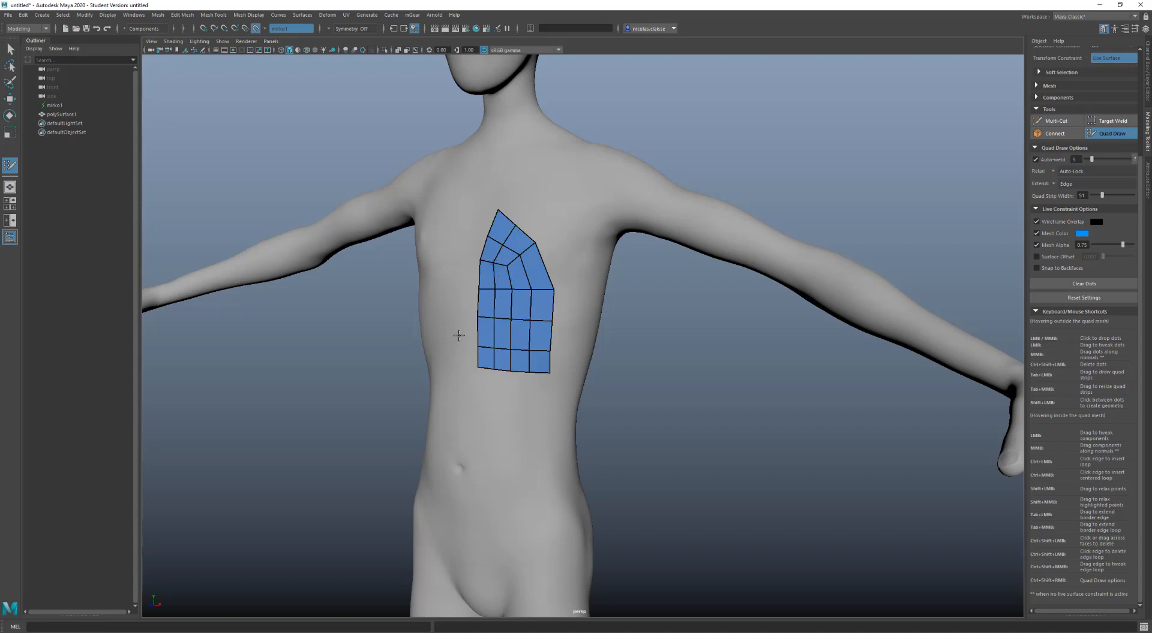
{"action": "middle_click", "coordinate": [534, 325], "text": "ctrl"}
{"action": "middle_click", "coordinate": [526, 319], "text": "ctrl"}
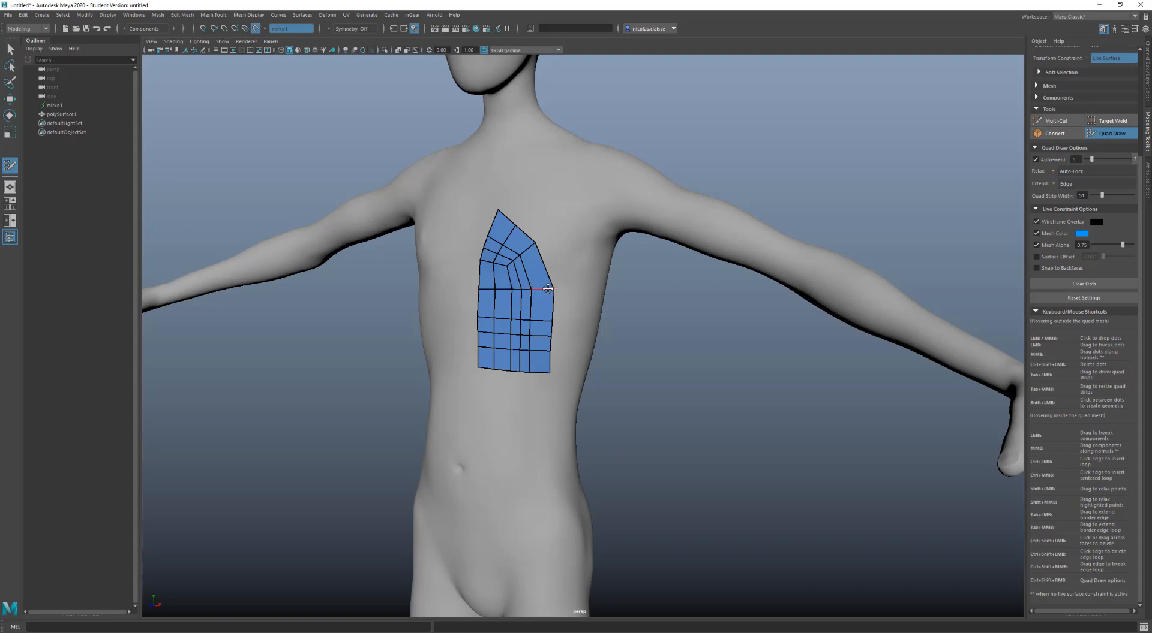
Step: Undo the last loop insertions and delete the remaining added lengthwise edge loops in both columns of the patch
{"action": "key", "text": "ctrl+z"}
{"action": "key", "text": "ctrl+z"}
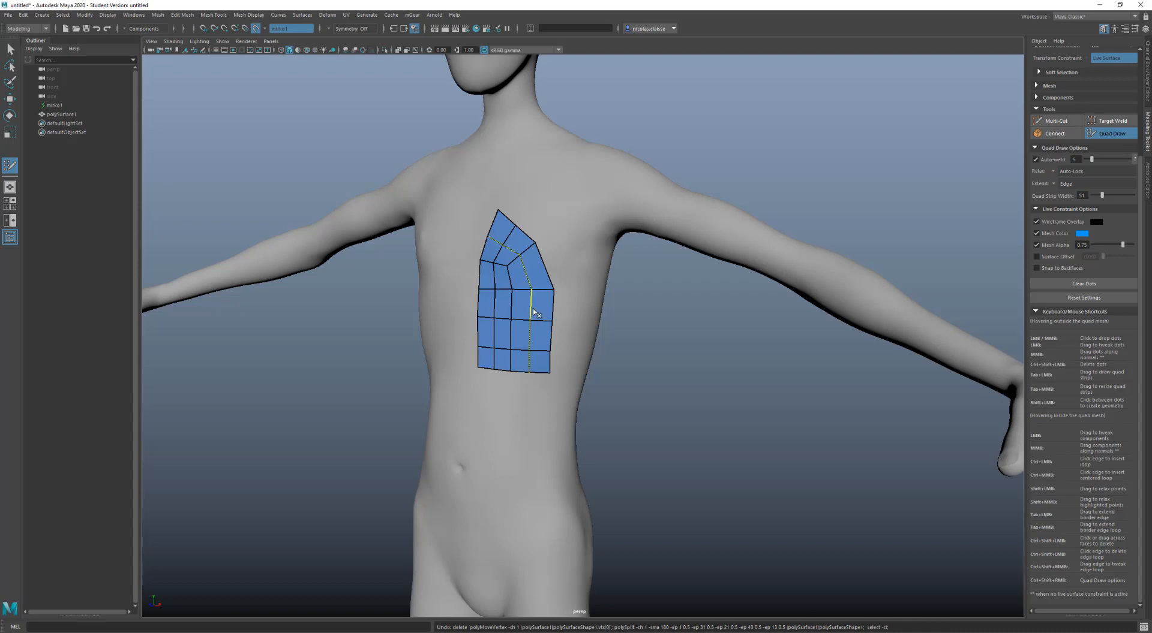
{"action": "left_click", "coordinate": [533, 312], "text": "ctrl"}
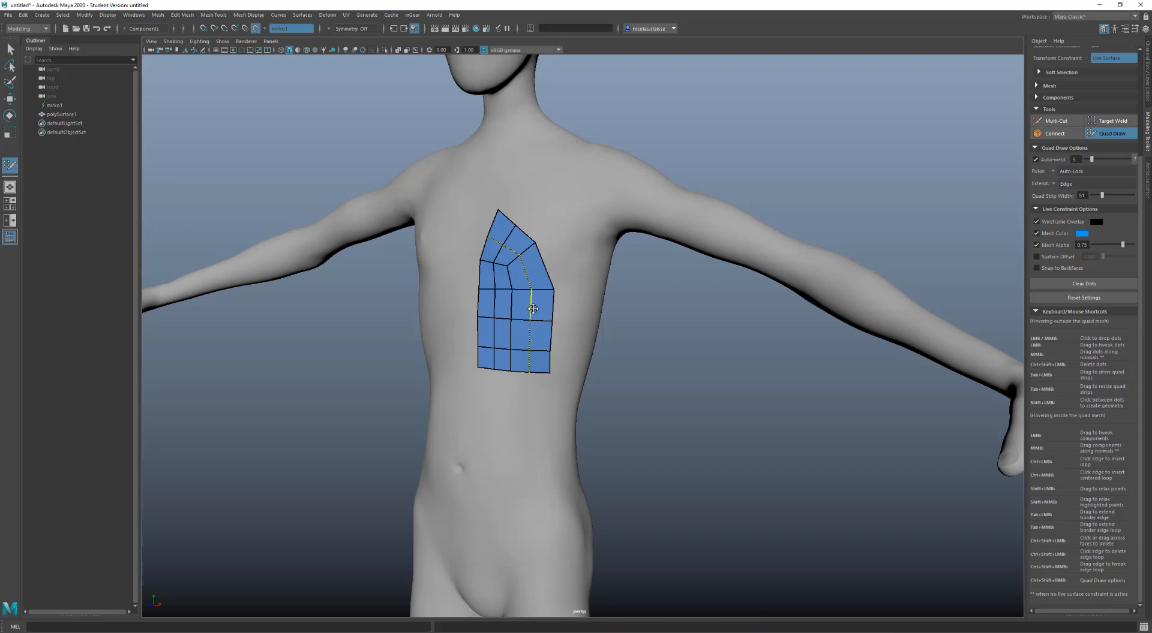
{"action": "left_click", "coordinate": [493, 308], "text": "ctrl+shift"}
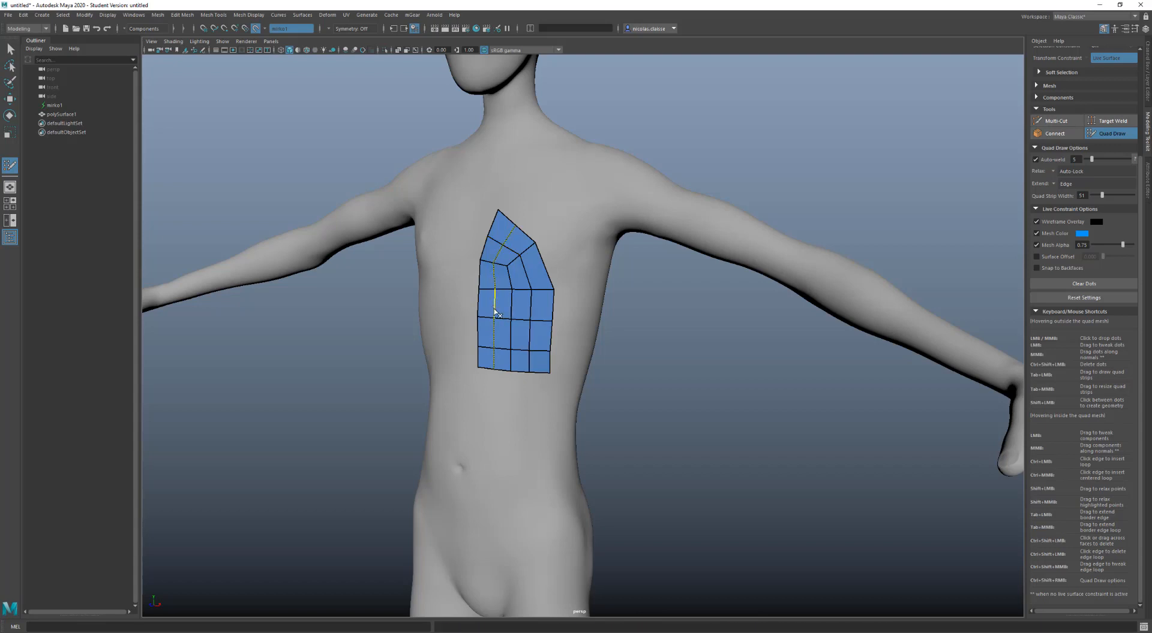
{"action": "left_click", "coordinate": [531, 313], "text": "ctrl+shift"}
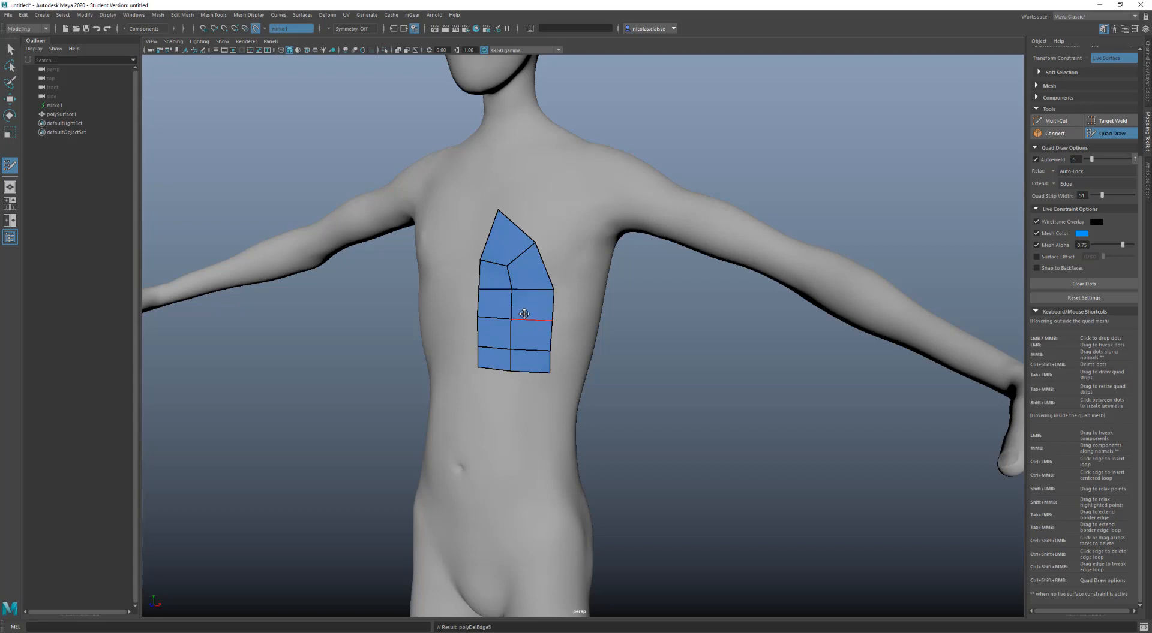
Step: Relax the patch's centre points and insert three unevenly spaced edge loops close to its existing edges
{"action": "left_click_drag", "start_coordinate": [519, 323], "coordinate": [504, 270], "text": "shift"}
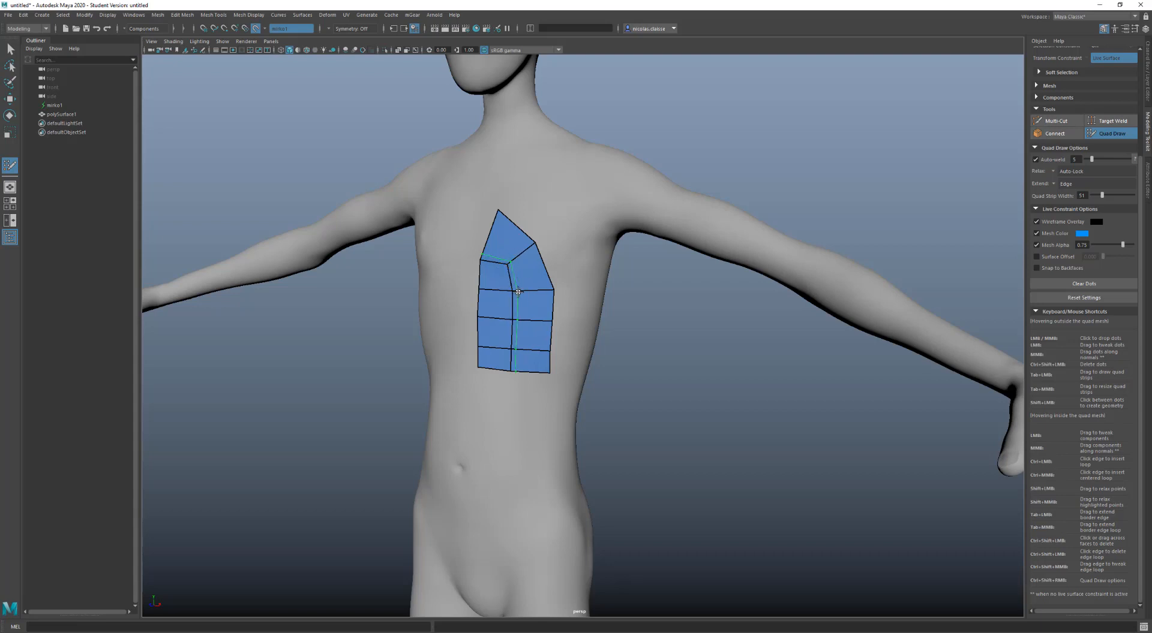
{"action": "left_click", "coordinate": [522, 290], "text": "ctrl"}
{"action": "left_click", "coordinate": [543, 287], "text": "ctrl"}
{"action": "left_click", "coordinate": [532, 249], "text": "ctrl"}
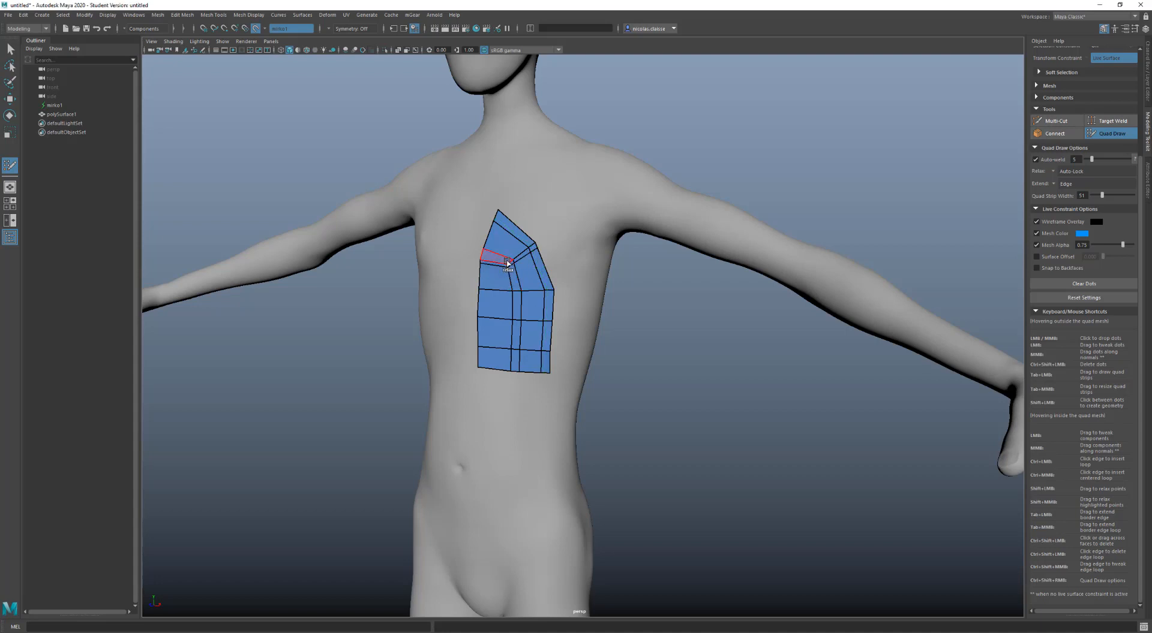
Step: Relax the interior and border points of the chest patch to even out the quad spacing
{"action": "mouse_move", "coordinate": [507, 262]}
{"action": "left_mouse_down", "text": "shift"}
{"action": "mouse_move", "coordinate": [518, 281]}
{"action": "mouse_move", "coordinate": [517, 261]}
{"action": "mouse_move", "coordinate": [491, 269]}
{"action": "mouse_move", "coordinate": [512, 264]}
{"action": "mouse_move", "coordinate": [502, 324]}
{"action": "mouse_move", "coordinate": [516, 264]}
{"action": "mouse_move", "coordinate": [508, 352]}
{"action": "mouse_move", "coordinate": [495, 326]}
{"action": "mouse_move", "coordinate": [532, 342]}
{"action": "mouse_move", "coordinate": [508, 322]}
{"action": "mouse_move", "coordinate": [496, 249]}
{"action": "mouse_move", "coordinate": [514, 329]}
{"action": "mouse_move", "coordinate": [526, 293]}
{"action": "mouse_move", "coordinate": [508, 346]}
{"action": "mouse_move", "coordinate": [498, 316]}
{"action": "mouse_move", "coordinate": [480, 329]}
{"action": "mouse_move", "coordinate": [480, 316]}
{"action": "mouse_move", "coordinate": [484, 365]}
{"action": "mouse_move", "coordinate": [544, 368]}
{"action": "mouse_move", "coordinate": [554, 327]}
{"action": "left_mouse_up", "text": "shift"}
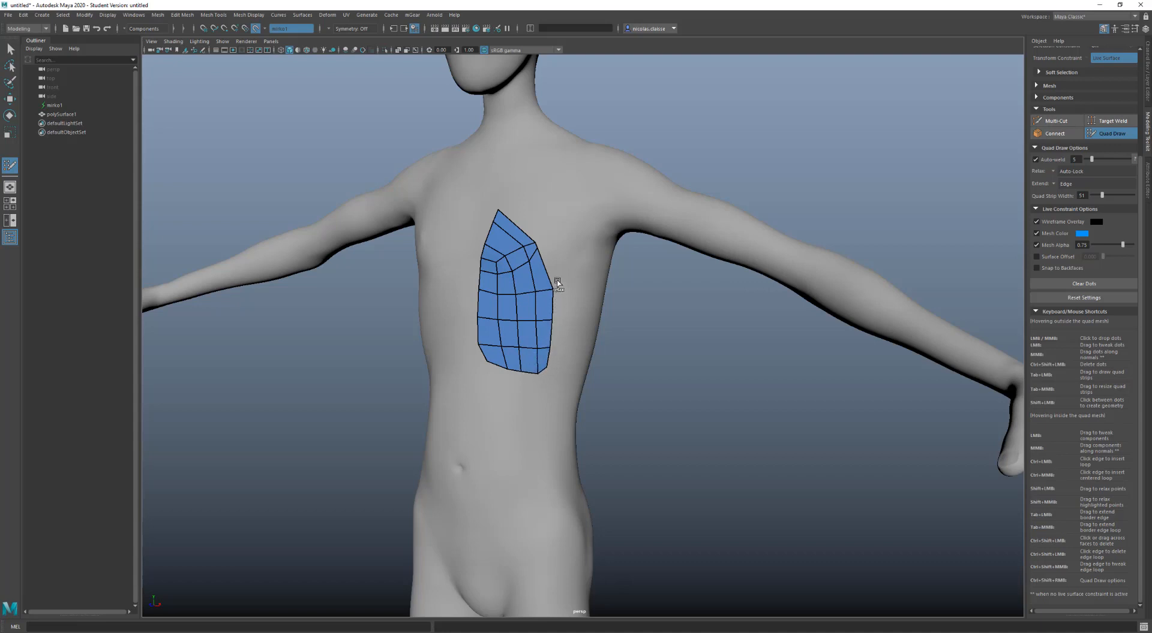
{"action": "left_click_drag", "start_coordinate": [557, 281], "coordinate": [519, 233], "text": "shift"}
{"action": "mouse_move", "coordinate": [544, 269]}
{"action": "left_mouse_down", "text": "shift"}
{"action": "mouse_move", "coordinate": [520, 234]}
{"action": "mouse_move", "coordinate": [498, 231]}
{"action": "mouse_move", "coordinate": [486, 282]}
{"action": "left_mouse_up", "text": "shift"}
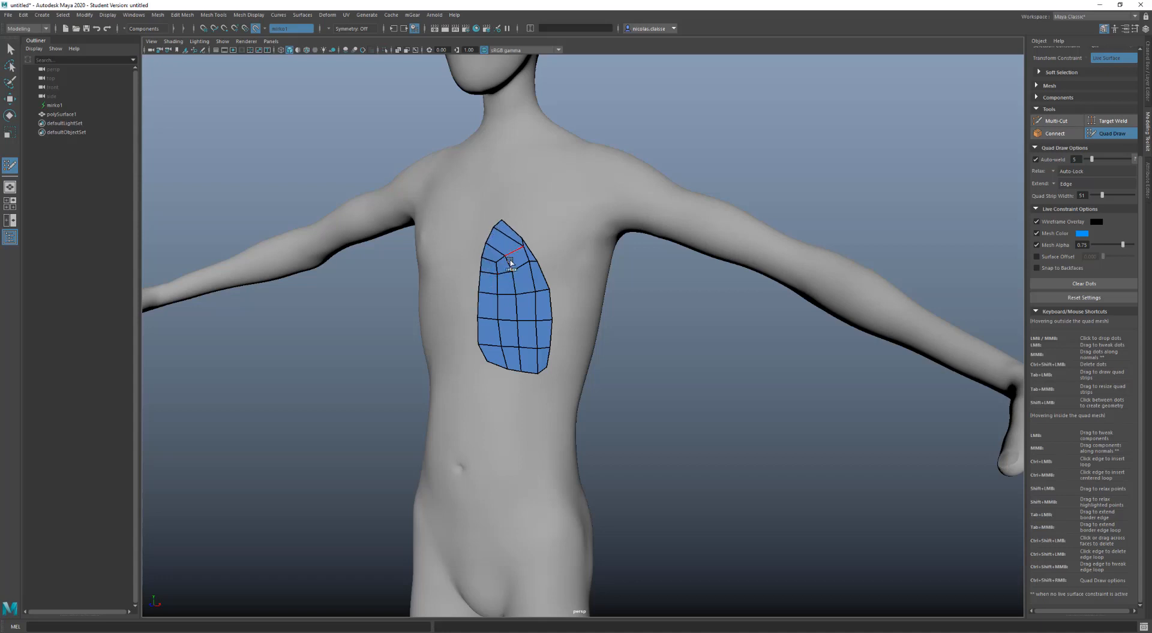
{"action": "mouse_move", "coordinate": [515, 276]}
{"action": "left_mouse_down", "text": "shift"}
{"action": "mouse_move", "coordinate": [514, 242]}
{"action": "mouse_move", "coordinate": [504, 281]}
{"action": "mouse_move", "coordinate": [519, 331]}
{"action": "mouse_move", "coordinate": [492, 315]}
{"action": "mouse_move", "coordinate": [508, 357]}
{"action": "left_mouse_up", "text": "shift"}
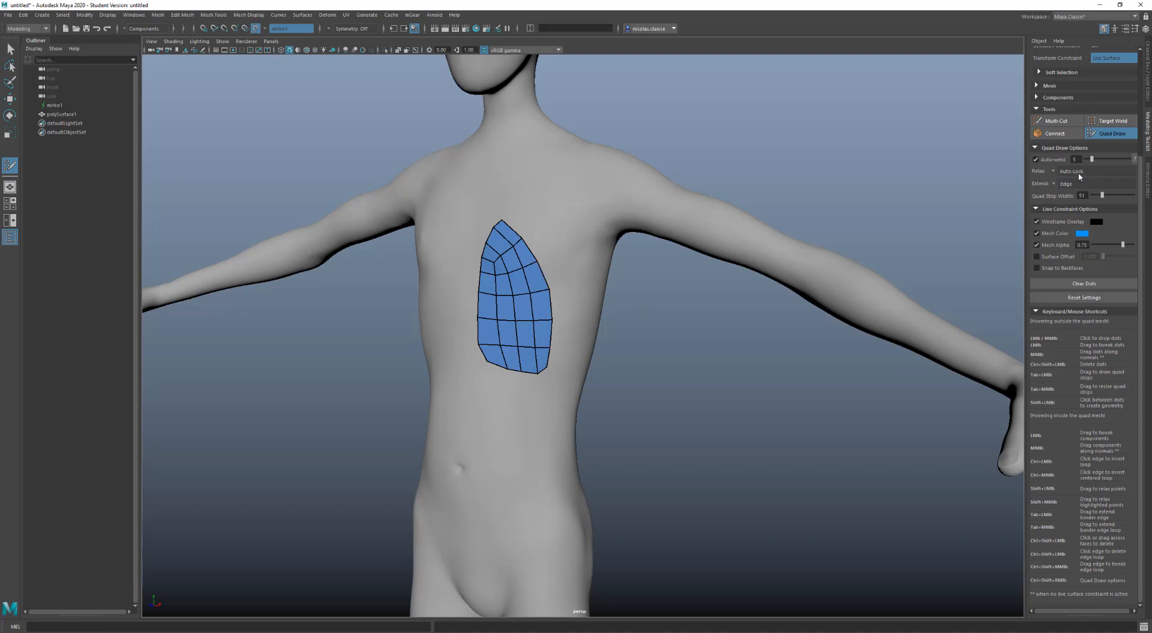
Step: Set the relax mode to All vertices and pull the patch's upper points up towards the shoulder
{"action": "left_click", "coordinate": [1055, 173]}
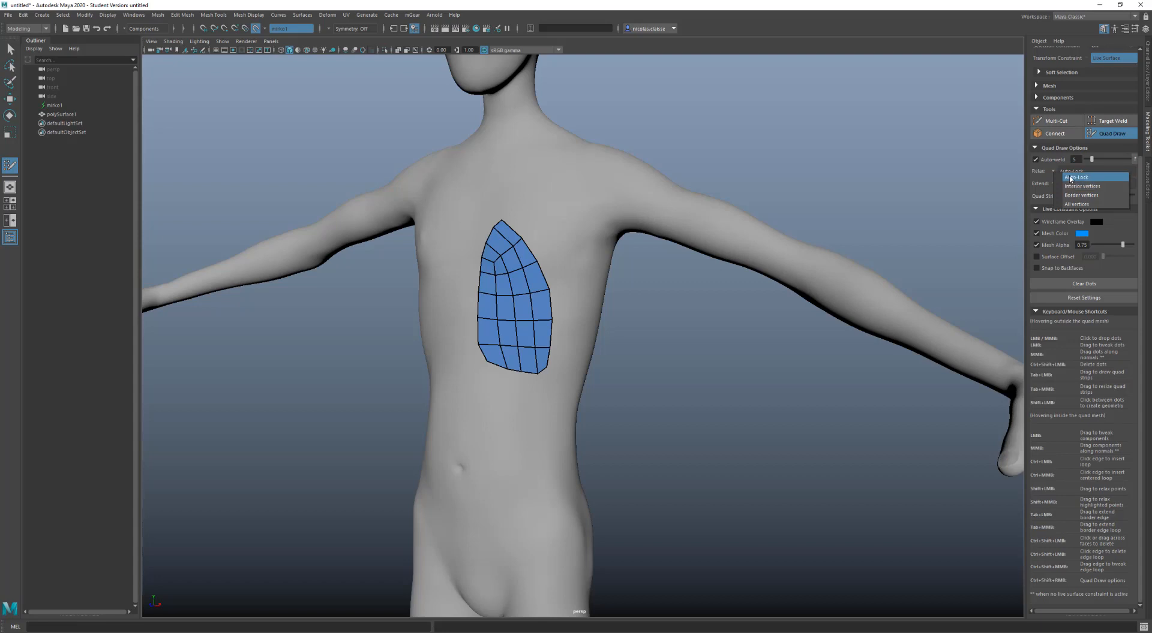
{"action": "left_click", "coordinate": [1070, 204]}
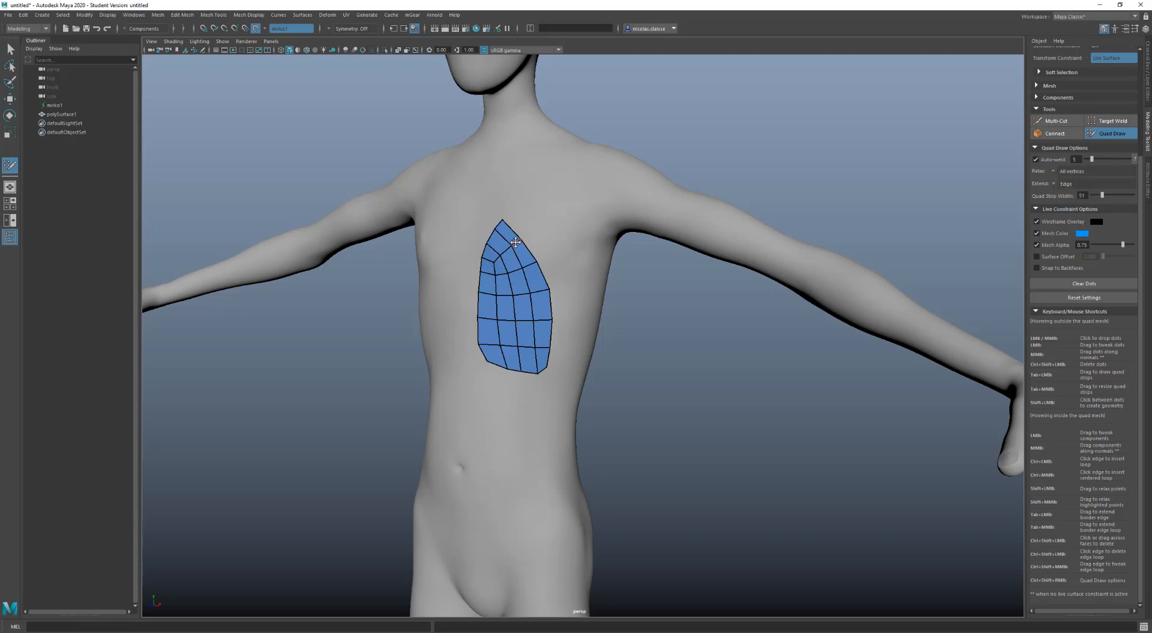
{"action": "left_click_drag", "start_coordinate": [518, 252], "coordinate": [551, 198]}
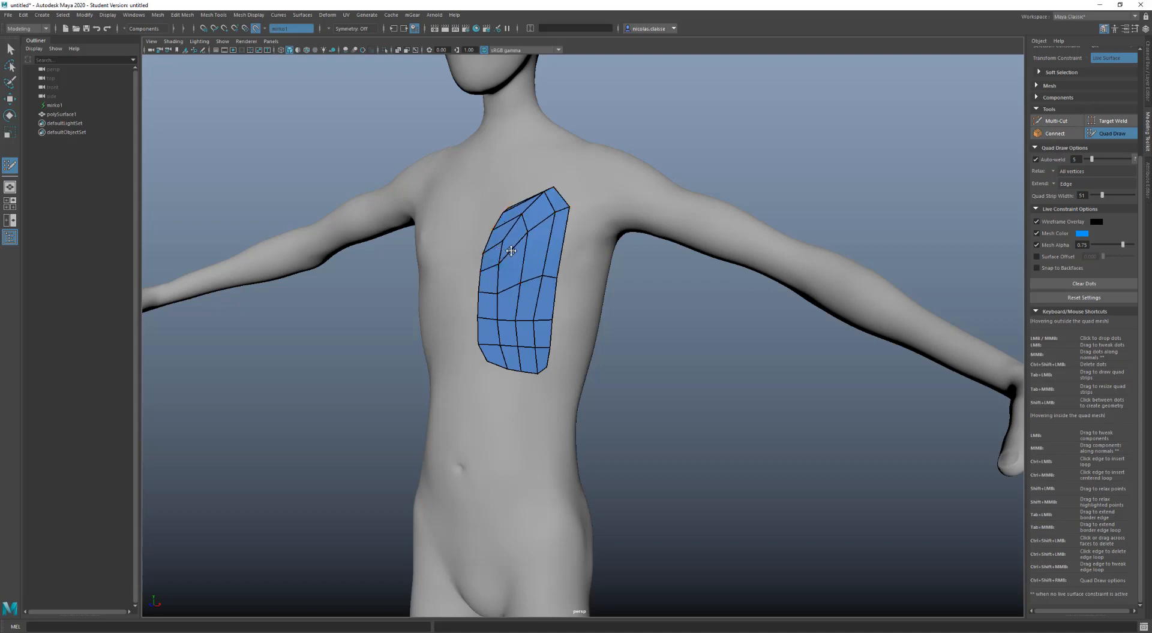
Step: Relax the stretched upper part of the patch and its outer side to smooth the distorted quads
{"action": "left_click_drag", "start_coordinate": [504, 252], "coordinate": [525, 234], "text": "shift"}
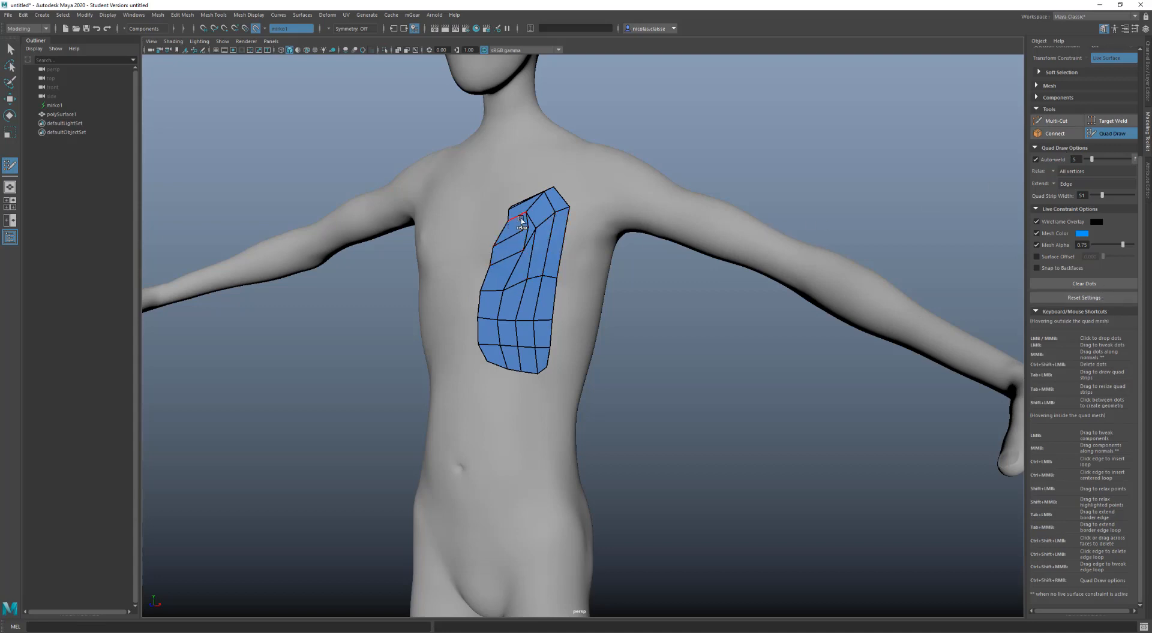
{"action": "mouse_move", "coordinate": [530, 217]}
{"action": "left_mouse_down", "text": "shift"}
{"action": "mouse_move", "coordinate": [550, 240]}
{"action": "mouse_move", "coordinate": [516, 204]}
{"action": "mouse_move", "coordinate": [543, 196]}
{"action": "mouse_move", "coordinate": [513, 238]}
{"action": "mouse_move", "coordinate": [548, 206]}
{"action": "mouse_move", "coordinate": [530, 231]}
{"action": "left_mouse_up", "text": "shift"}
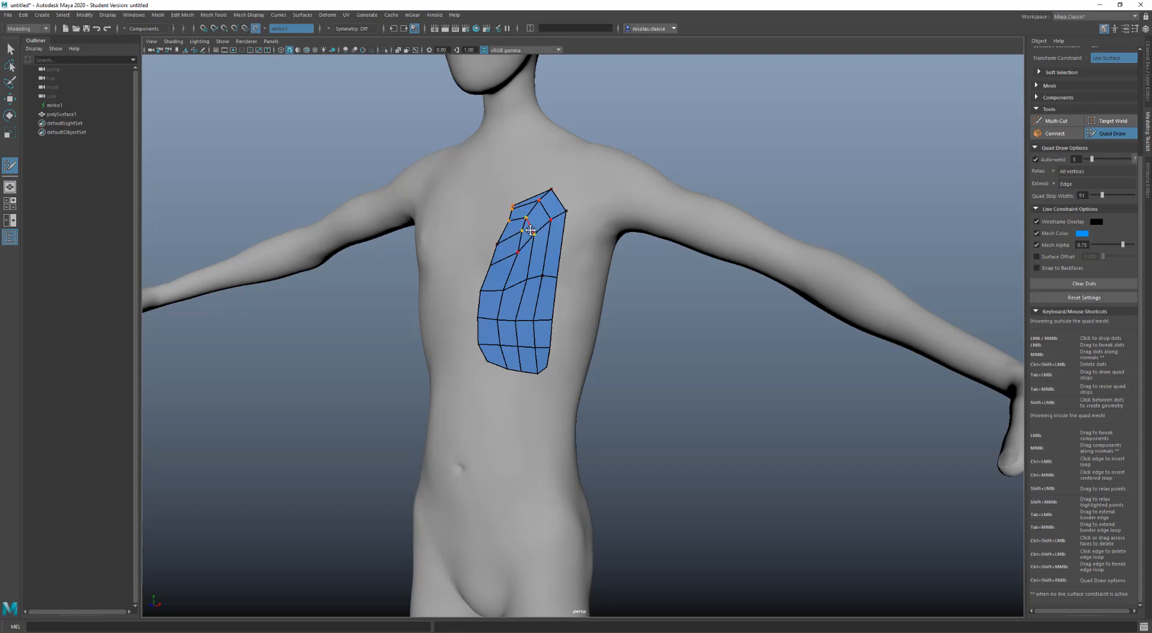
{"action": "mouse_move", "coordinate": [530, 231]}
{"action": "left_mouse_down", "text": "shift"}
{"action": "mouse_move", "coordinate": [523, 245]}
{"action": "mouse_move", "coordinate": [534, 221]}
{"action": "mouse_move", "coordinate": [524, 217]}
{"action": "mouse_move", "coordinate": [501, 258]}
{"action": "mouse_move", "coordinate": [530, 299]}
{"action": "mouse_move", "coordinate": [505, 282]}
{"action": "mouse_move", "coordinate": [540, 295]}
{"action": "left_mouse_up", "text": "shift"}
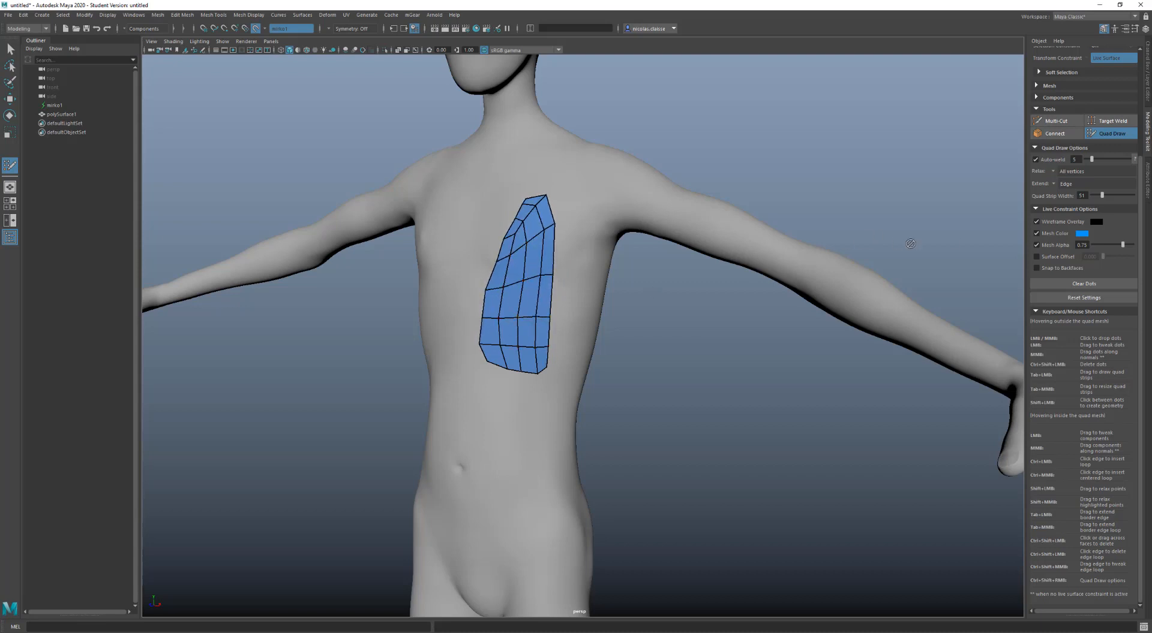
Step: Set the relax mode back to Auto-Lock and relax the patch's outer border and its middle points
{"action": "left_click", "coordinate": [1054, 173]}
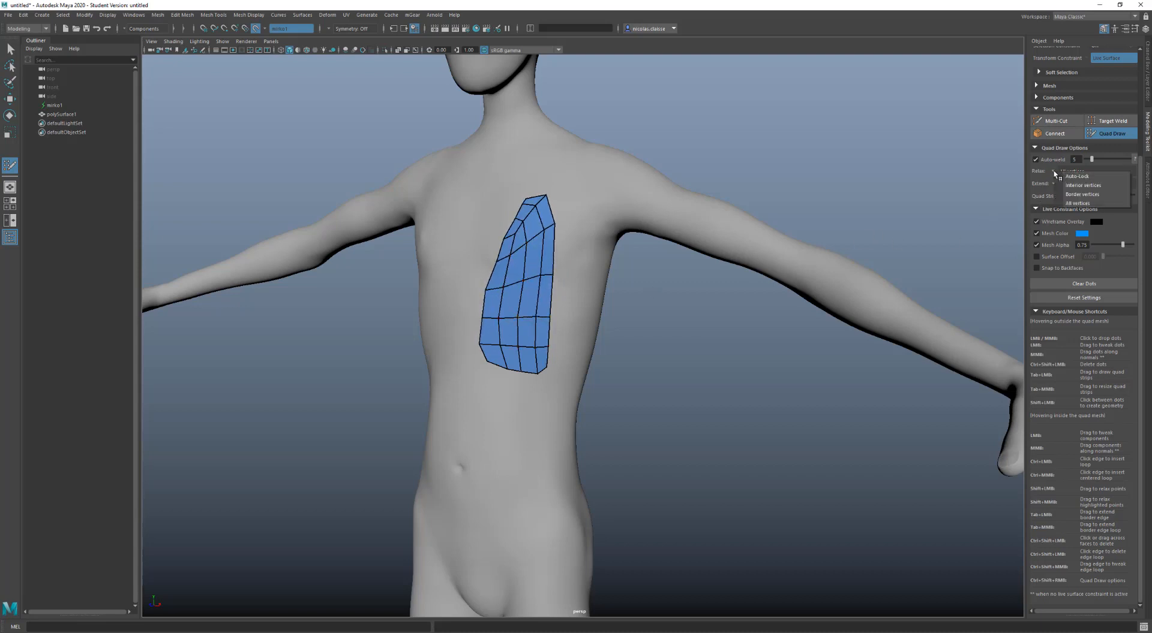
{"action": "left_click", "coordinate": [1070, 176]}
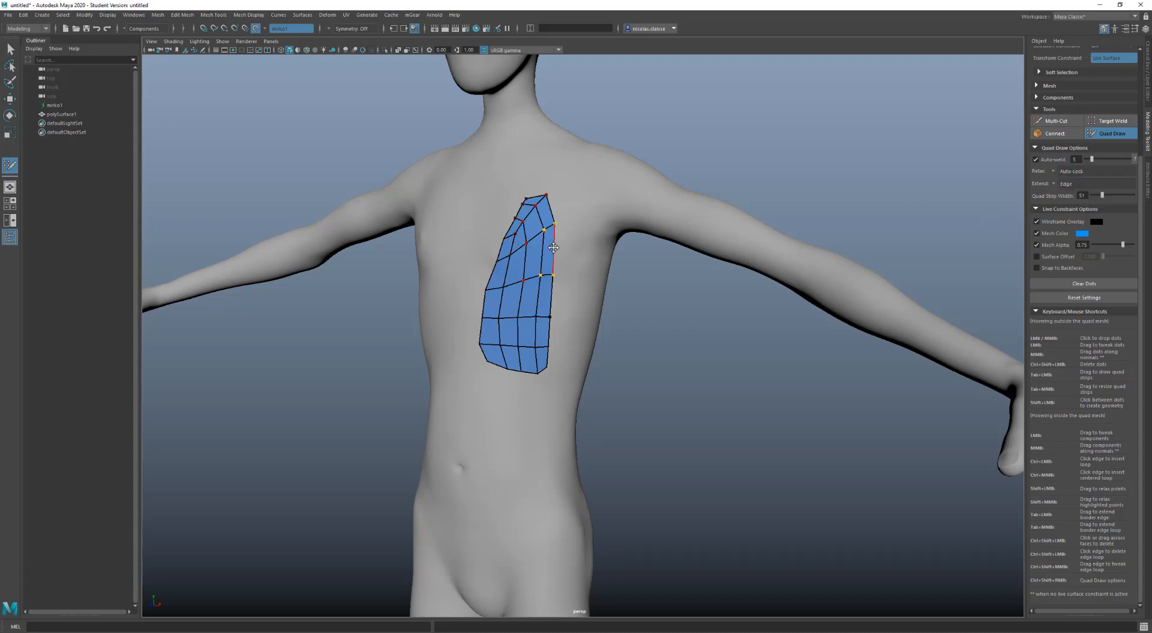
{"action": "mouse_move", "coordinate": [552, 249]}
{"action": "left_mouse_down", "text": "shift"}
{"action": "mouse_move", "coordinate": [556, 234]}
{"action": "mouse_move", "coordinate": [508, 210]}
{"action": "mouse_move", "coordinate": [487, 337]}
{"action": "mouse_move", "coordinate": [517, 366]}
{"action": "mouse_move", "coordinate": [527, 362]}
{"action": "mouse_move", "coordinate": [527, 208]}
{"action": "mouse_move", "coordinate": [516, 276]}
{"action": "mouse_move", "coordinate": [527, 344]}
{"action": "mouse_move", "coordinate": [516, 257]}
{"action": "mouse_move", "coordinate": [526, 291]}
{"action": "left_mouse_up", "text": "shift"}
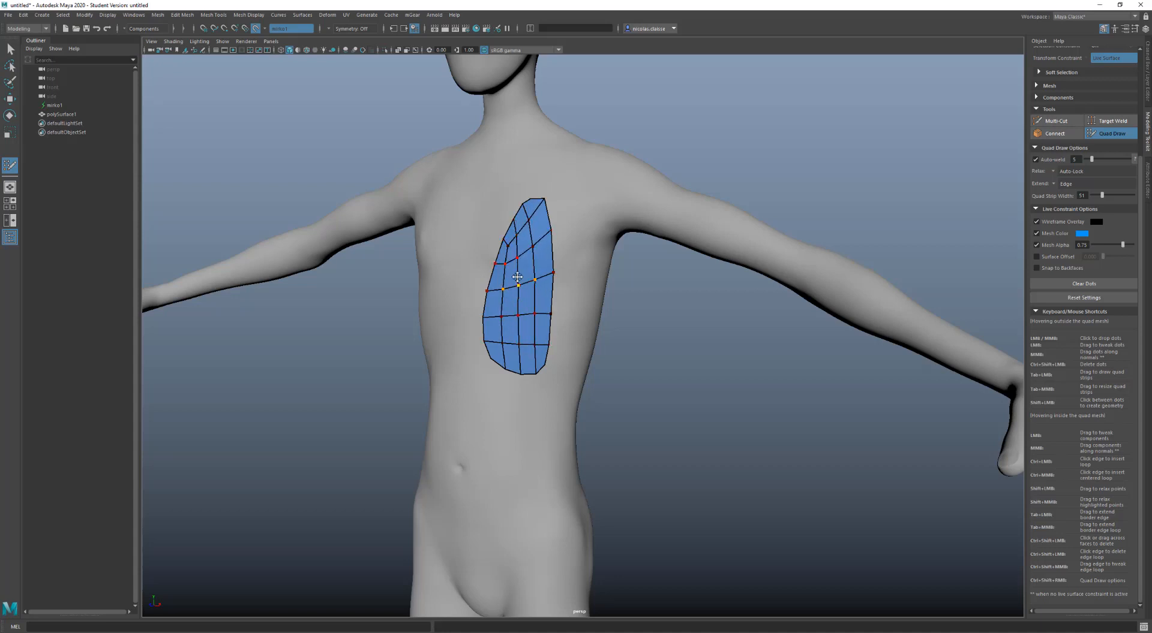
{"action": "left_click_drag", "start_coordinate": [537, 285], "coordinate": [540, 337], "text": "shift"}
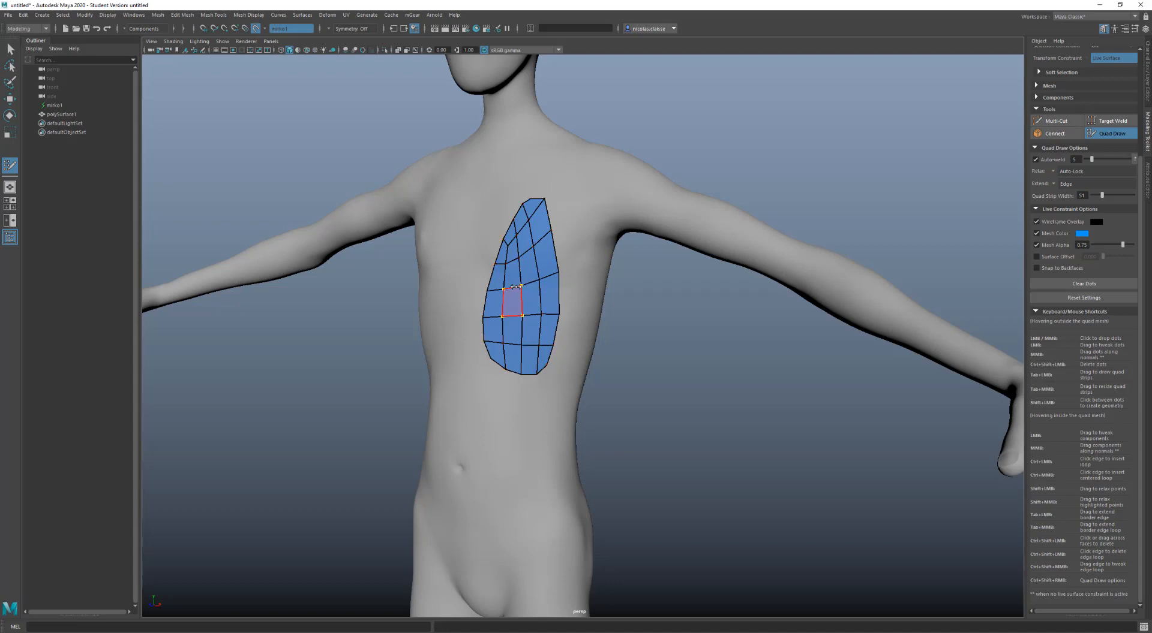
Step: Delete the patch's upper-middle crosswise edge loop and outer border loop, and remove and refill the tall outer face
{"action": "scroll", "coordinate": [541, 282], "scroll_direction": "up", "scroll_amount": 2}
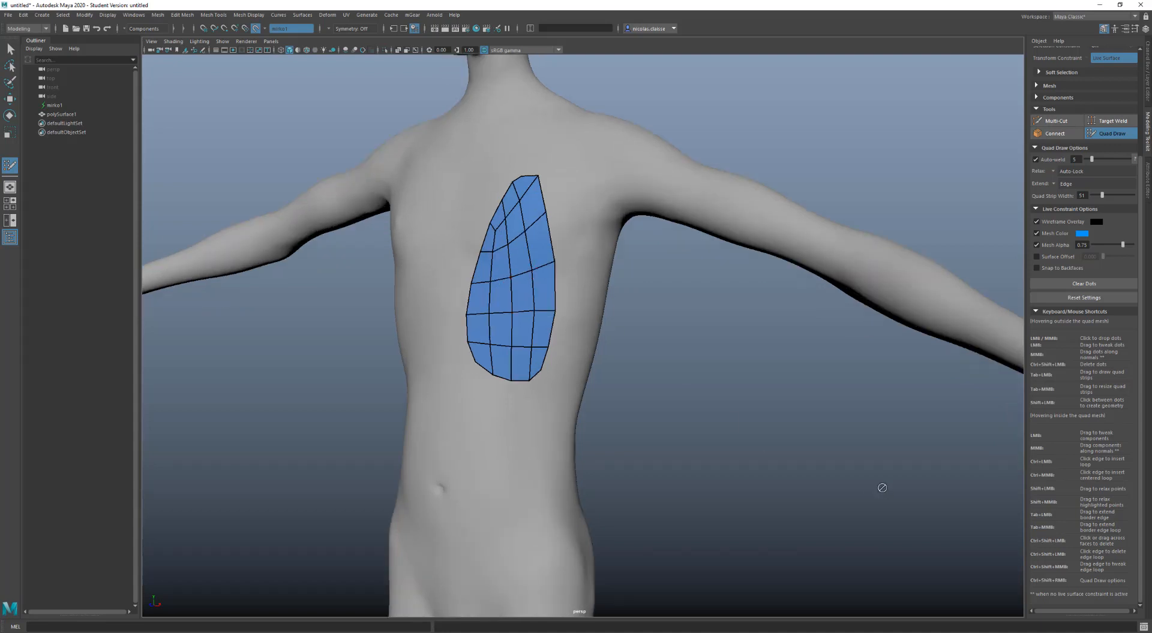
{"action": "scroll", "coordinate": [984, 539], "scroll_direction": "up", "scroll_amount": 2}
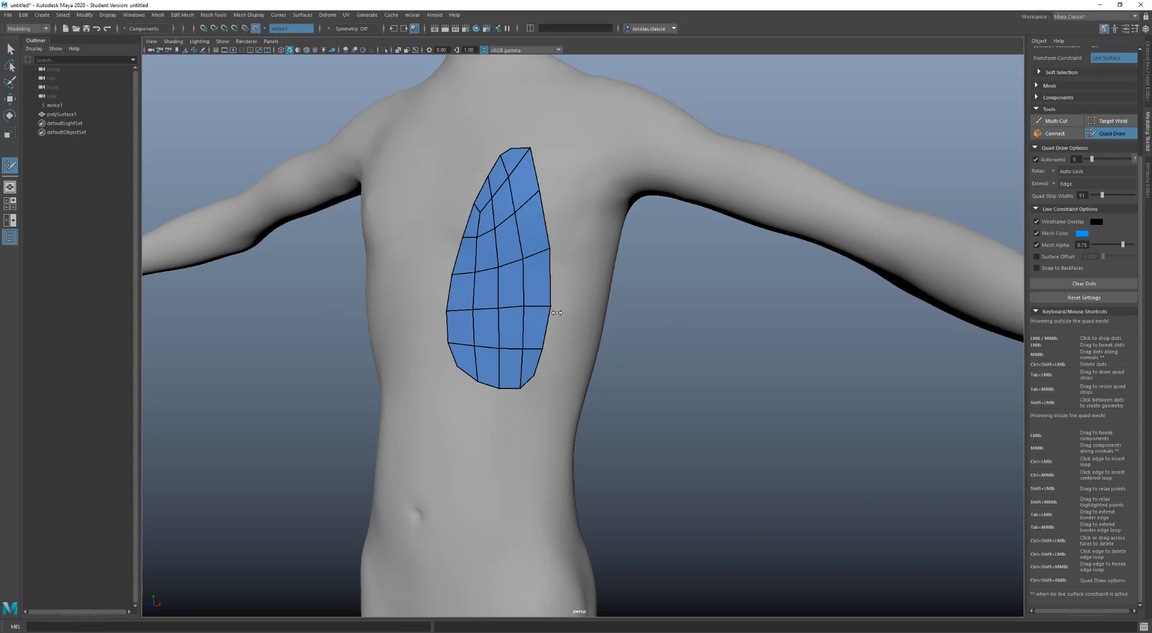
{"action": "scroll", "coordinate": [503, 336], "scroll_direction": "up", "scroll_amount": 1}
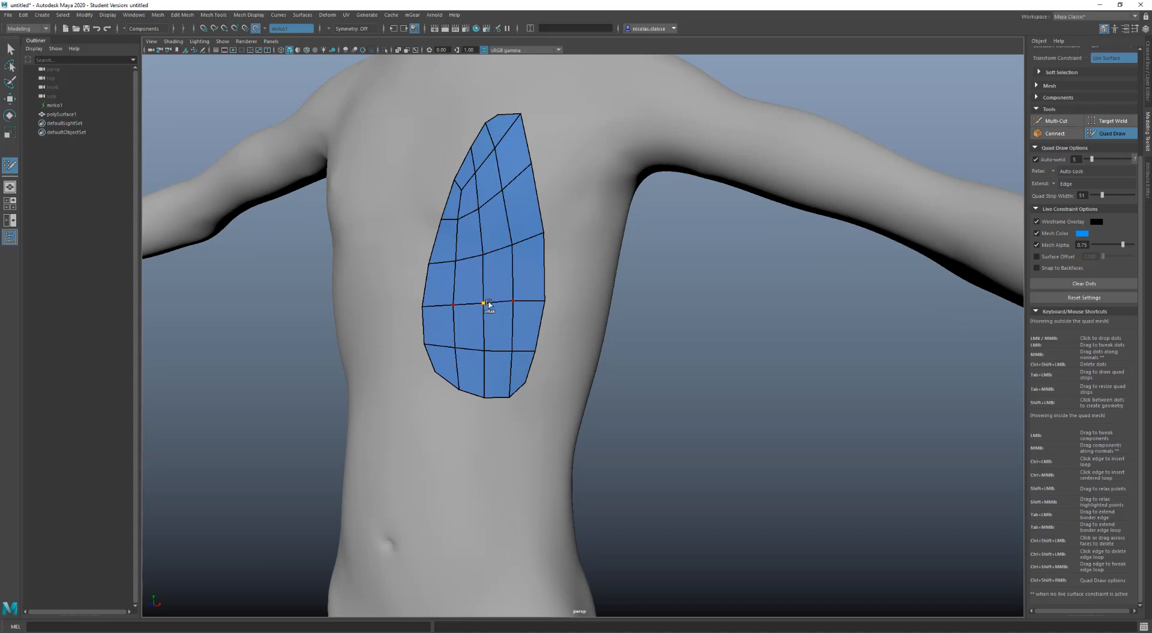
{"action": "scroll", "coordinate": [571, 297], "scroll_direction": "up", "scroll_amount": 1}
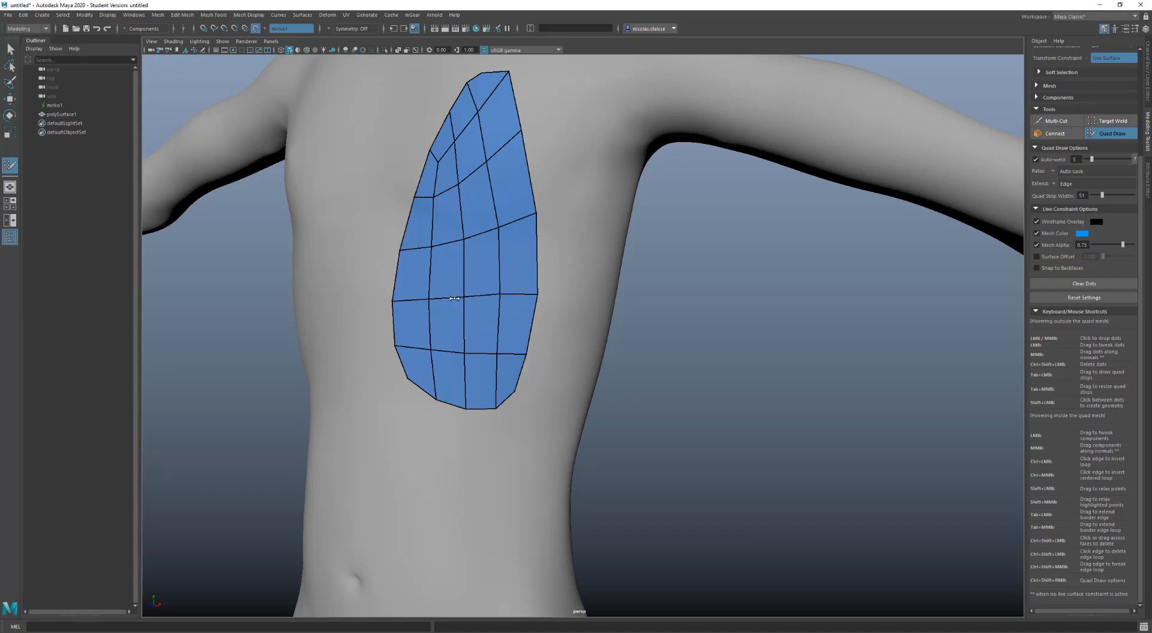
{"action": "scroll", "coordinate": [513, 294], "scroll_direction": "down", "scroll_amount": 1}
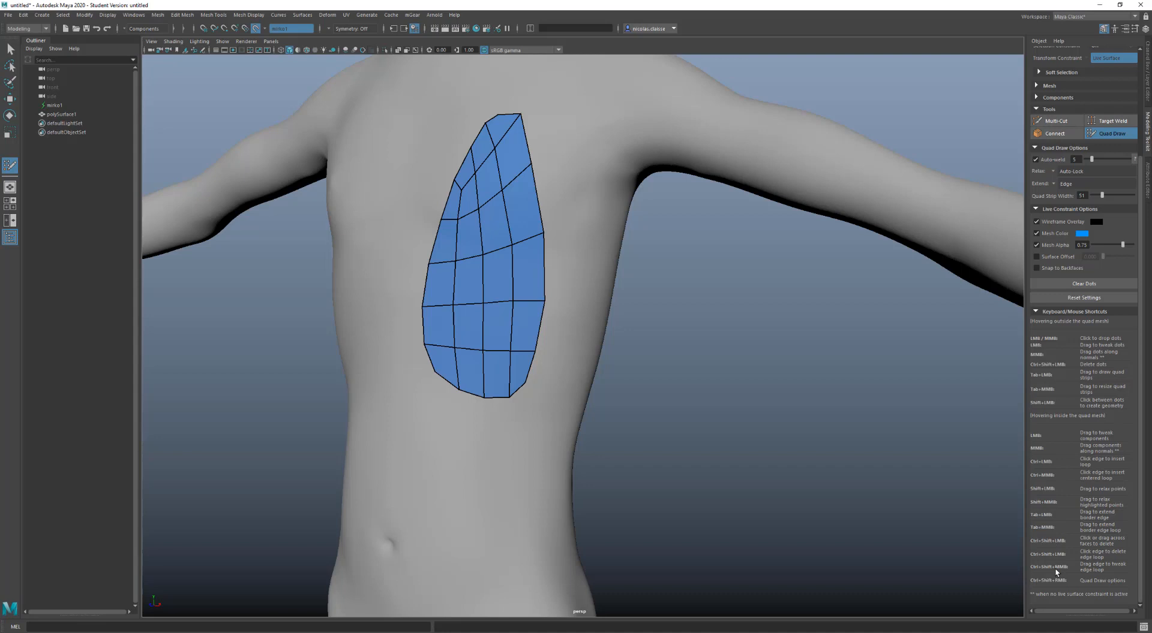
{"action": "left_click", "coordinate": [497, 252], "text": "ctrl+shift"}
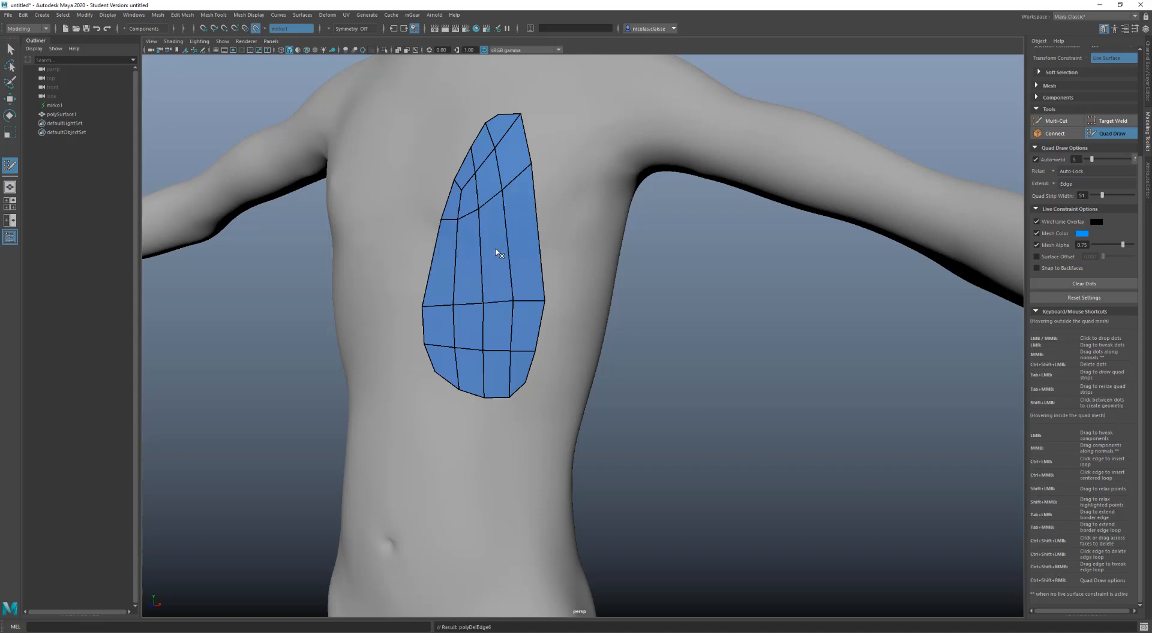
{"action": "left_click", "coordinate": [543, 231], "text": "ctrl+shift"}
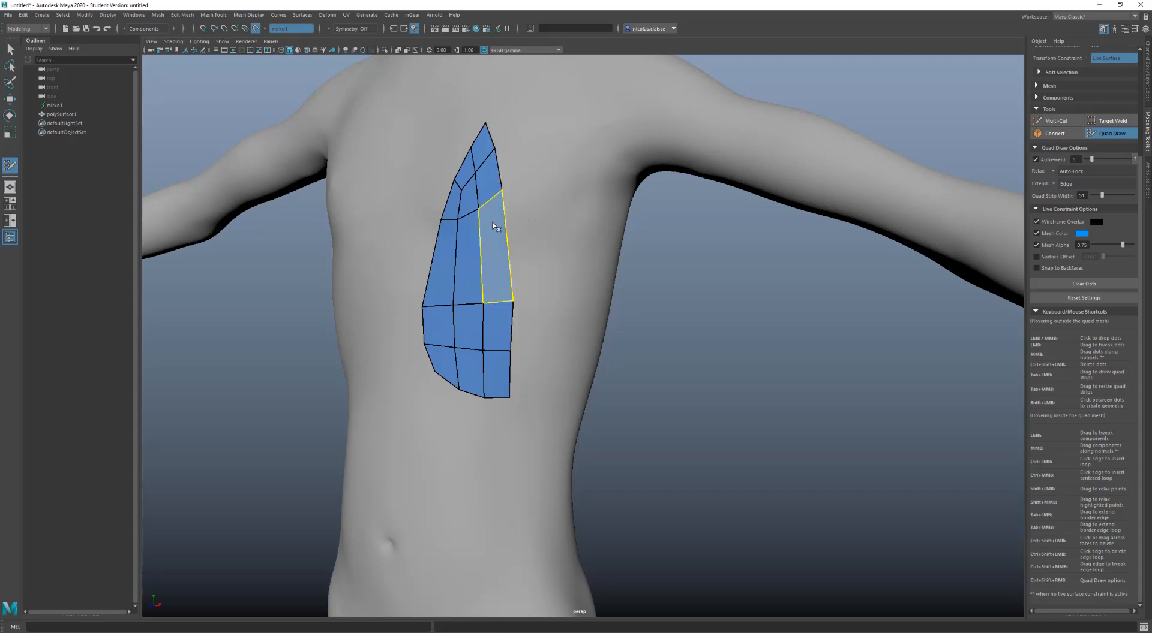
{"action": "left_click", "coordinate": [491, 246], "text": "ctrl+shift"}
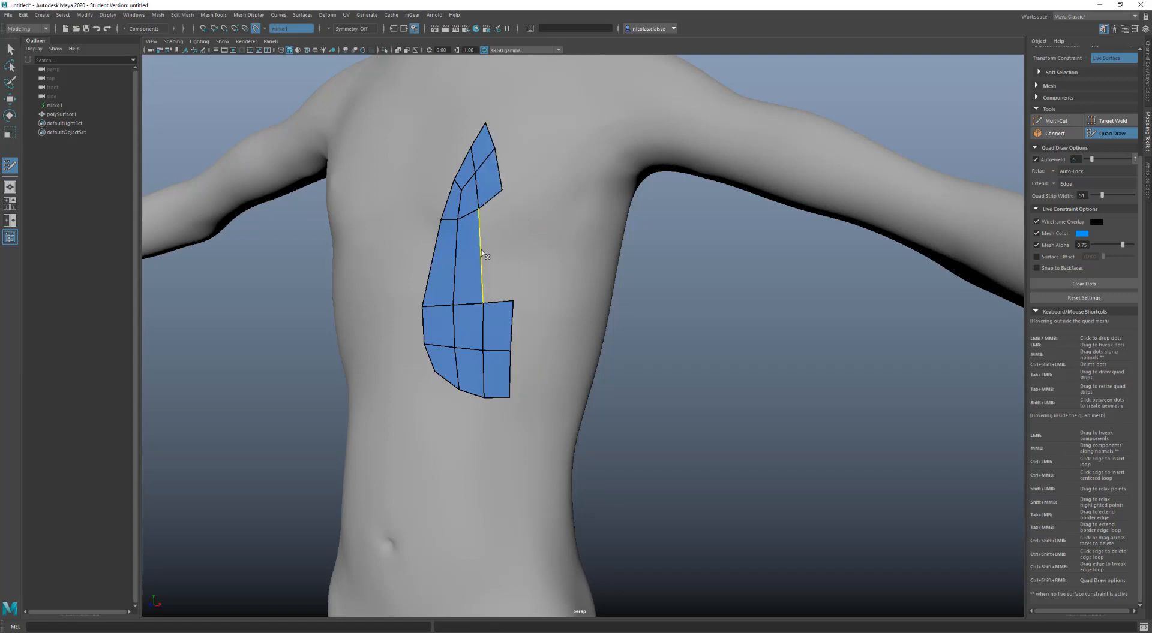
{"action": "left_click", "coordinate": [504, 247], "text": "shift"}
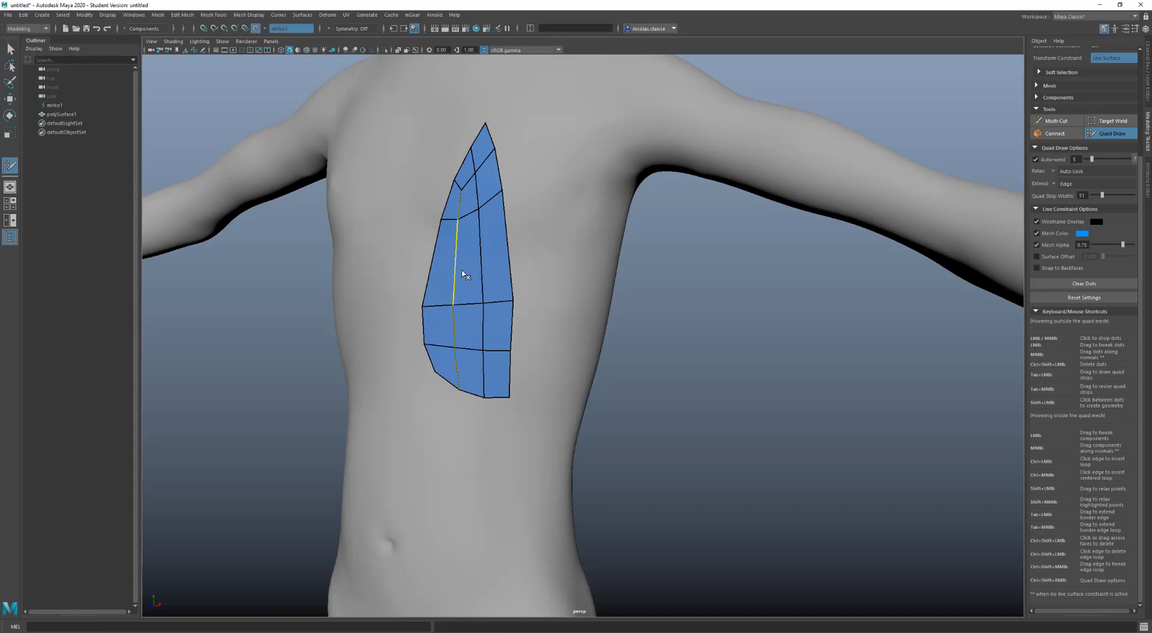
Step: Slide the patch's inner and outer lengthwise edge loops to widen its outer column, and insert a lengthwise loop through that column
{"action": "middle_click_drag", "start_coordinate": [480, 265], "coordinate": [485, 264], "text": "ctrl+shift"}
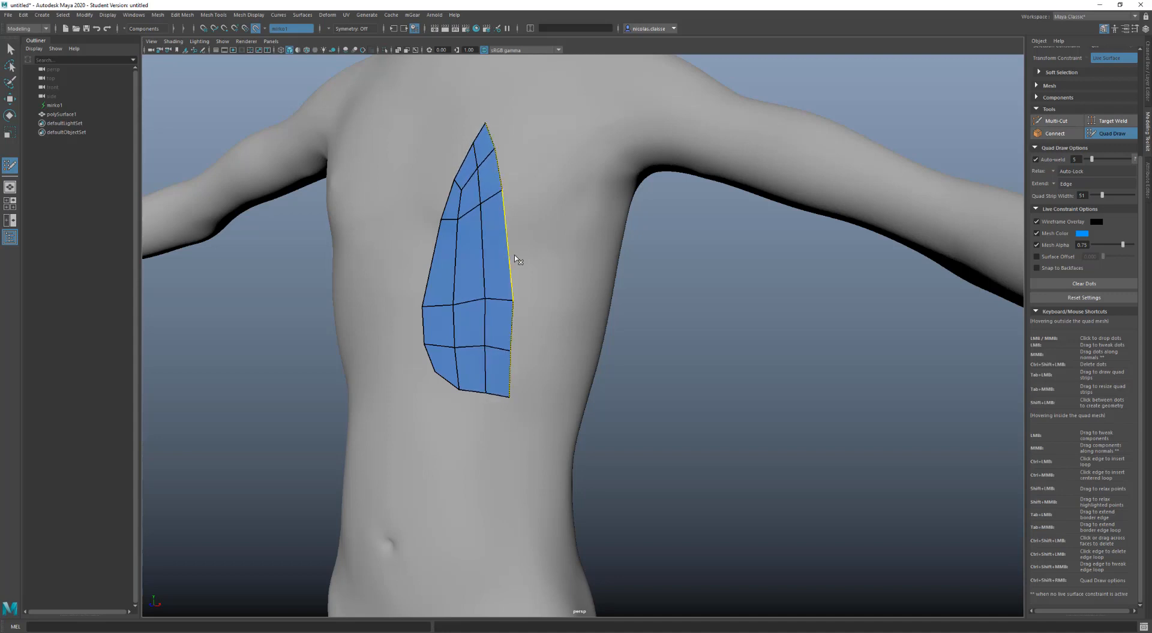
{"action": "left_click_drag", "start_coordinate": [516, 259], "coordinate": [561, 259]}
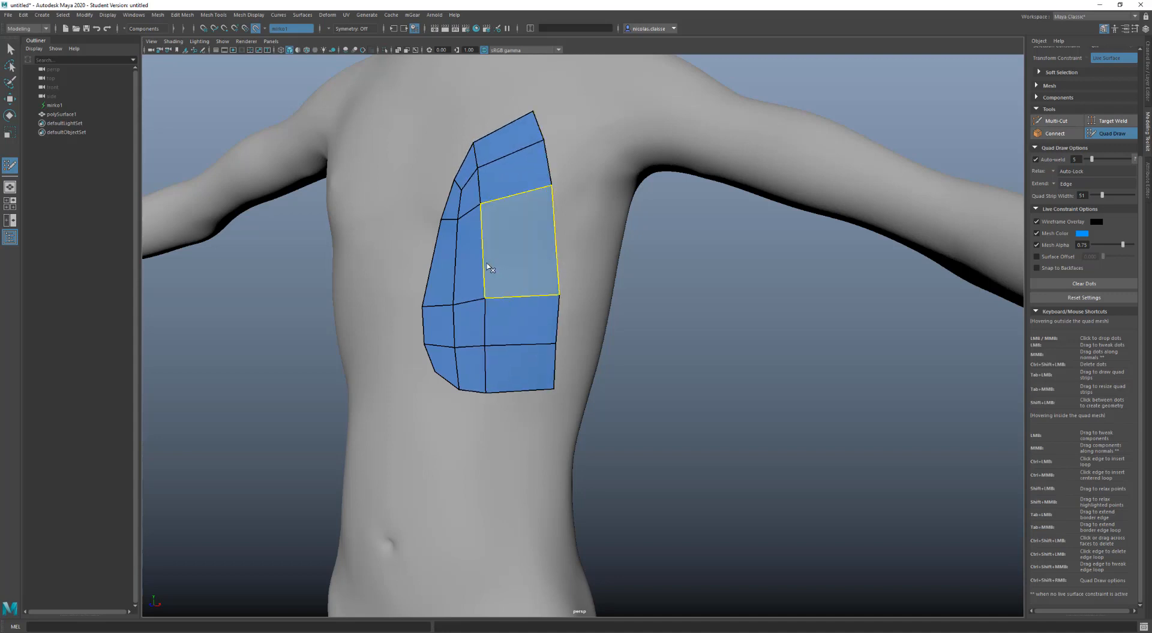
{"action": "mouse_move", "coordinate": [483, 264]}
{"action": "middle_mouse_down", "text": "ctrl+shift"}
{"action": "mouse_move", "coordinate": [529, 255]}
{"action": "mouse_move", "coordinate": [484, 259]}
{"action": "middle_mouse_up", "text": "ctrl+shift"}
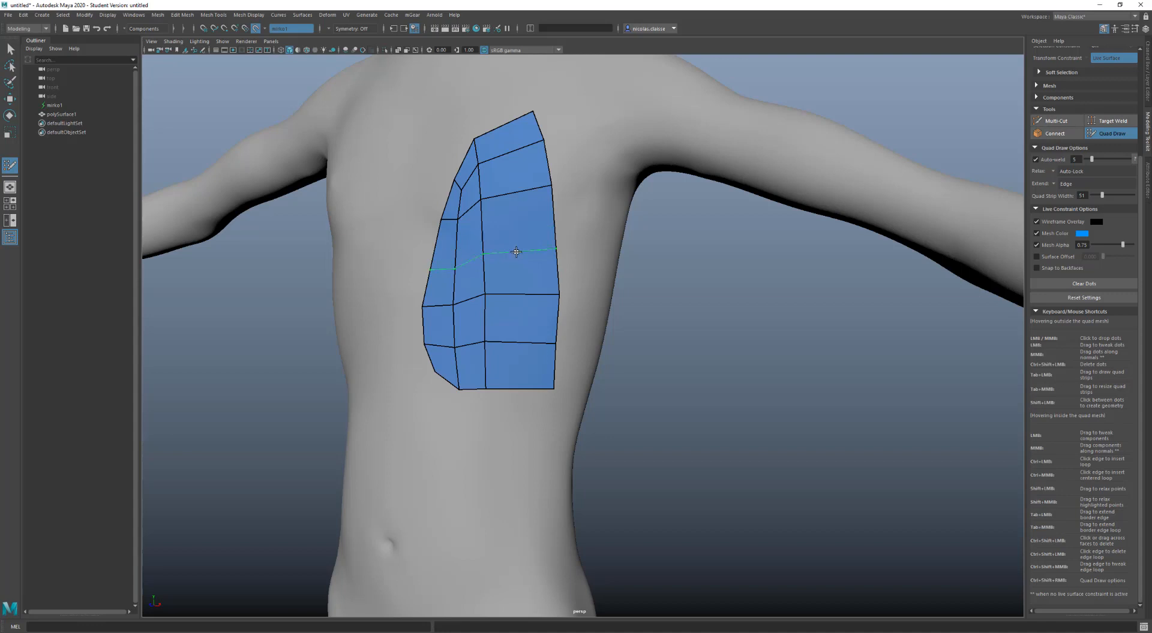
{"action": "left_click", "coordinate": [522, 294], "text": "ctrl"}
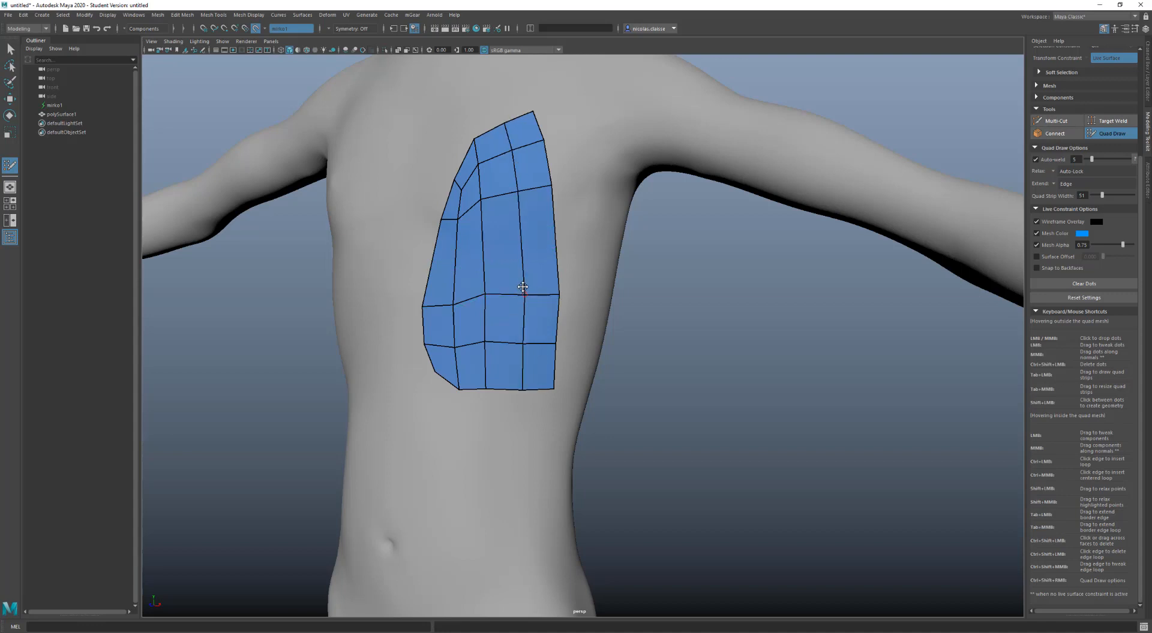
Step: Switch to Multi-Cut and cut across the patch's two inner columns, turning down through the third column to the lower border
{"action": "right_click", "coordinate": [590, 264], "text": "shift"}
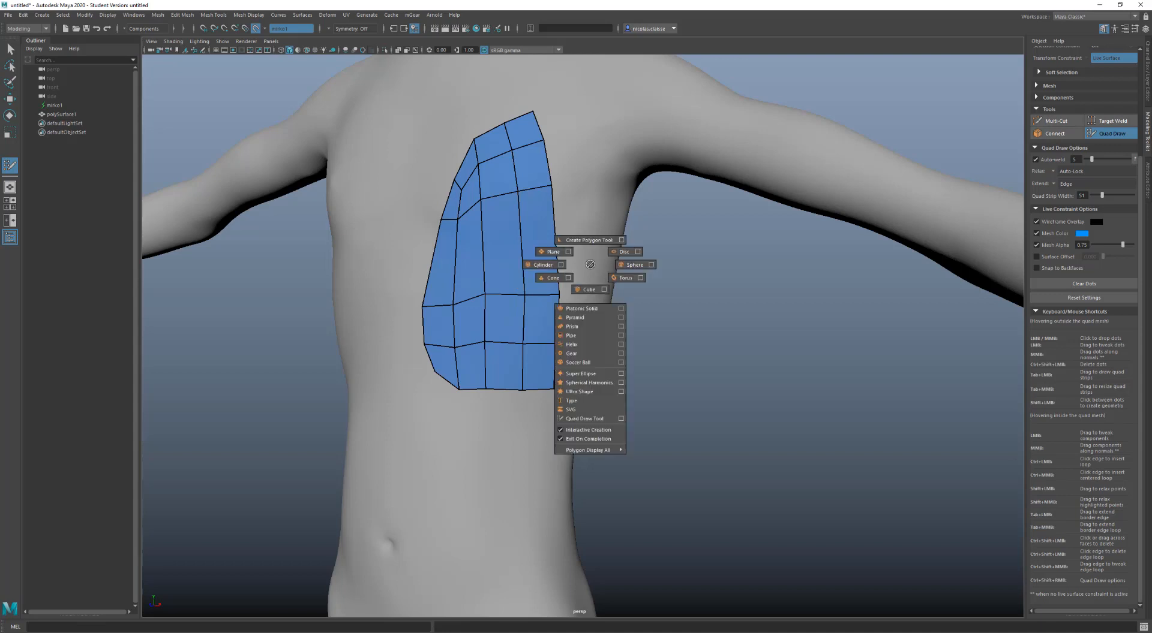
{"action": "right_click", "coordinate": [590, 265], "text": "ctrl+shift"}
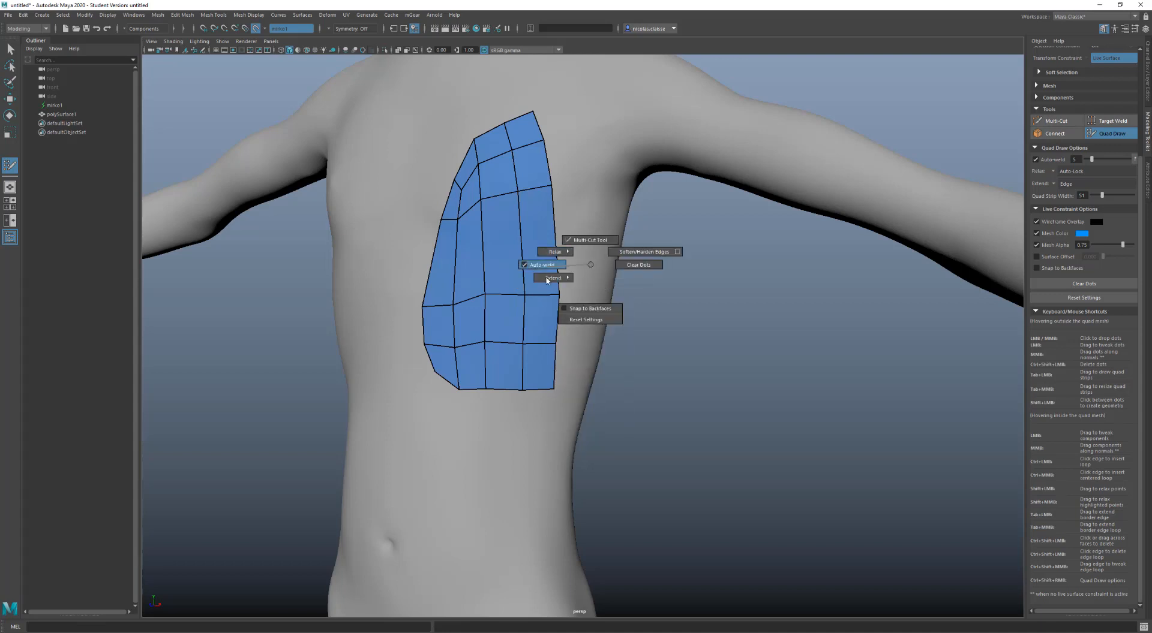
{"action": "mouse_move", "coordinate": [555, 252]}
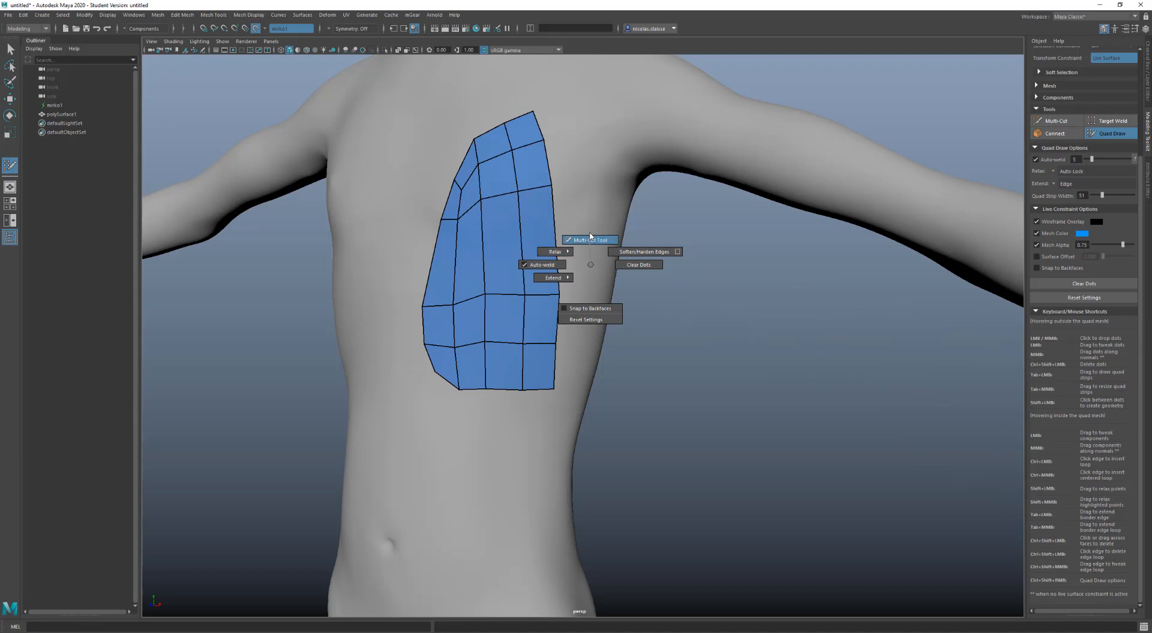
{"action": "right_click_drag", "start_coordinate": [590, 237], "coordinate": [589, 237], "text": "ctrl+shift"}
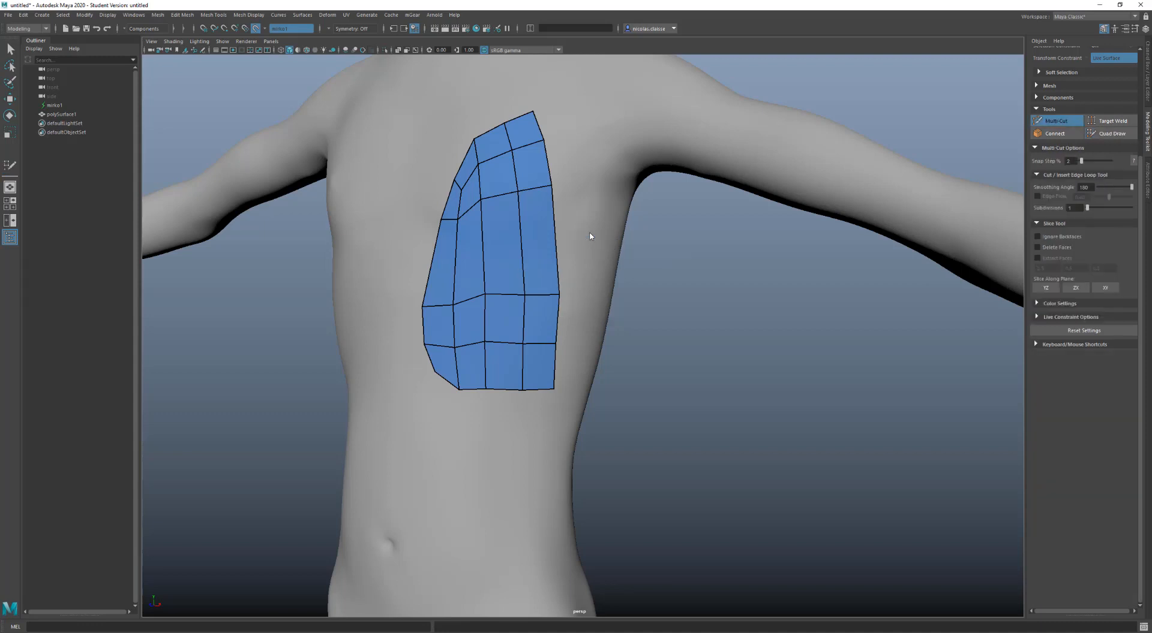
{"action": "left_click", "coordinate": [433, 262]}
{"action": "left_click", "coordinate": [501, 249]}
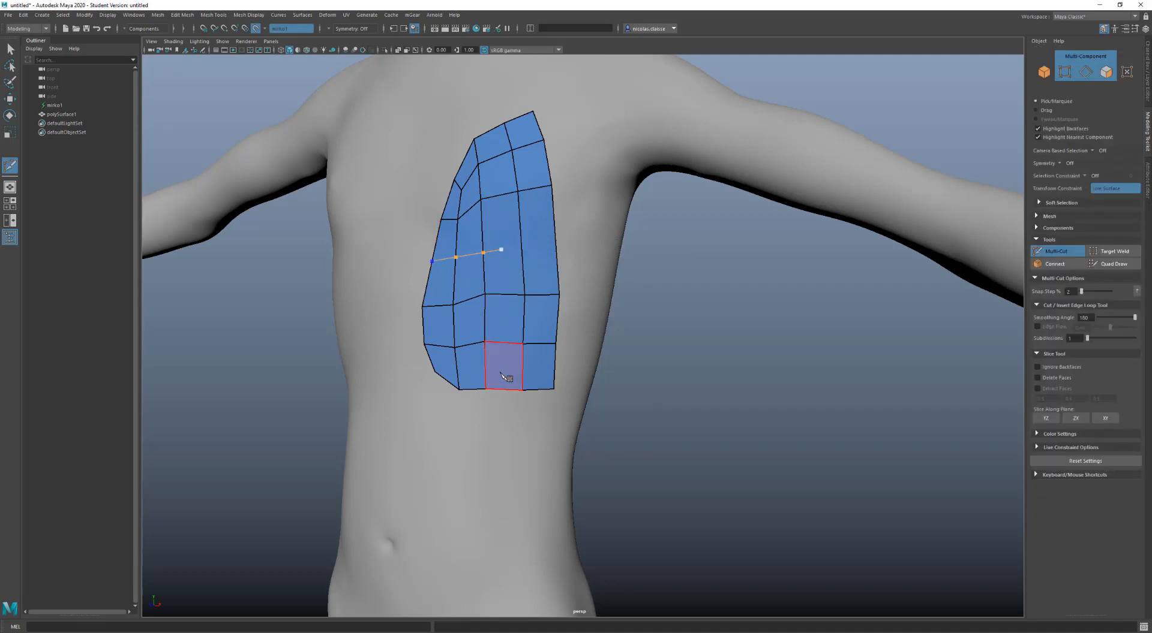
{"action": "left_click", "coordinate": [504, 390]}
{"action": "right_click", "coordinate": [508, 320]}
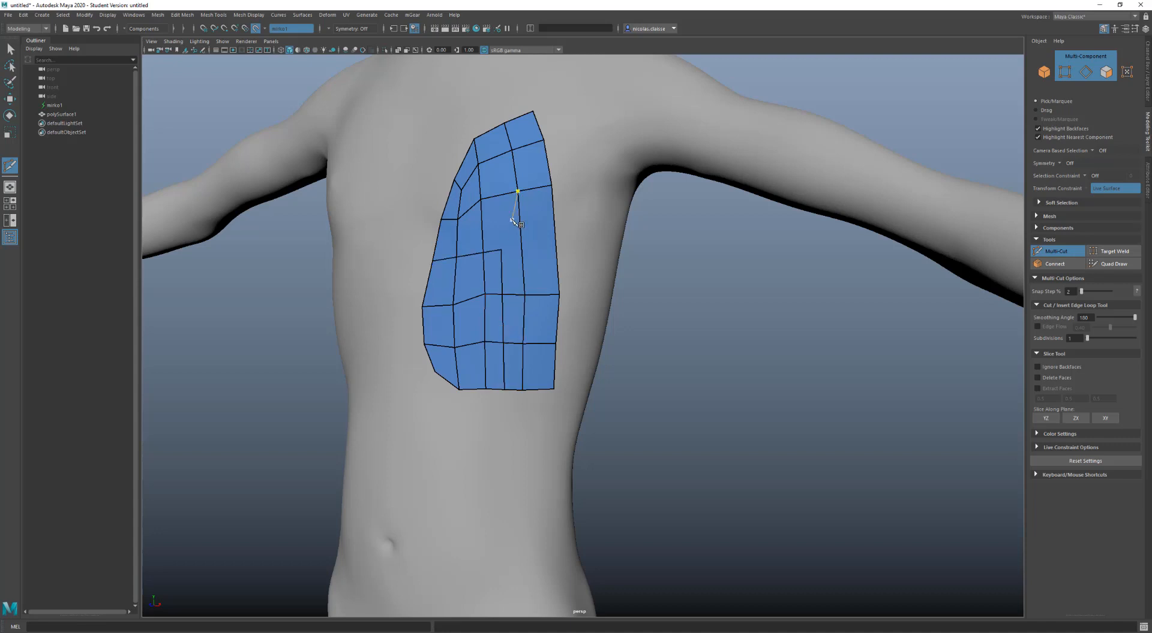
Step: Cut from the corner of the new edges up to the nearby vertex on the loop above and return to Quad Draw
{"action": "left_click", "coordinate": [502, 249]}
{"action": "left_click", "coordinate": [518, 192]}
{"action": "right_click", "coordinate": [566, 195]}
{"action": "right_click_drag", "start_coordinate": [531, 217], "coordinate": [530, 185], "text": "ctrl+shift"}
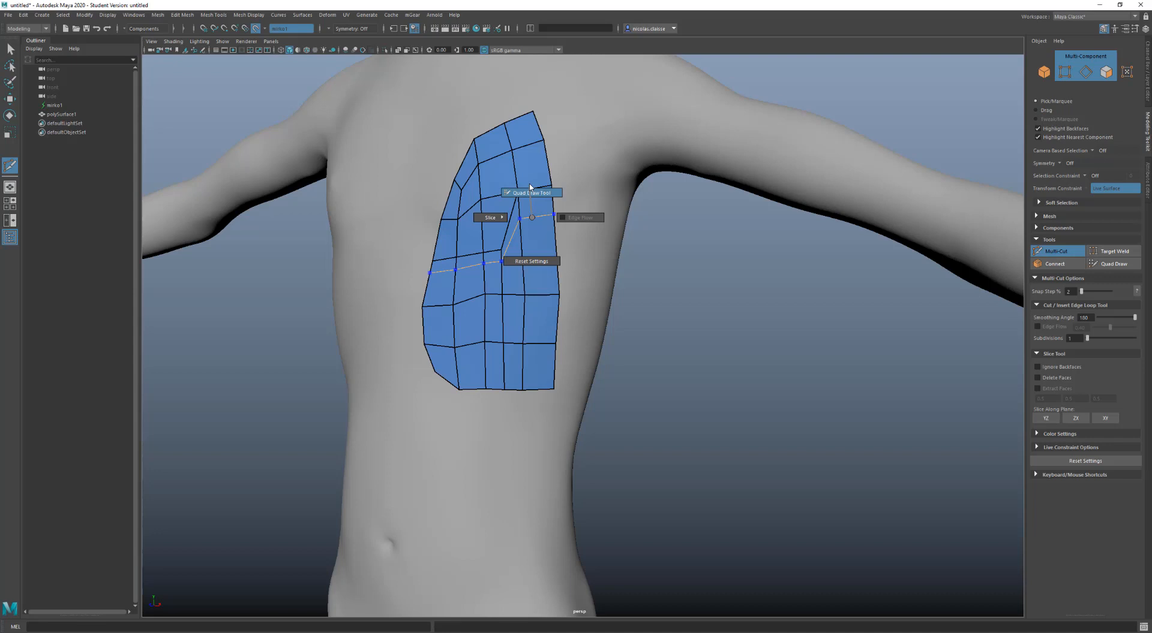
{"action": "left_click", "coordinate": [530, 192]}
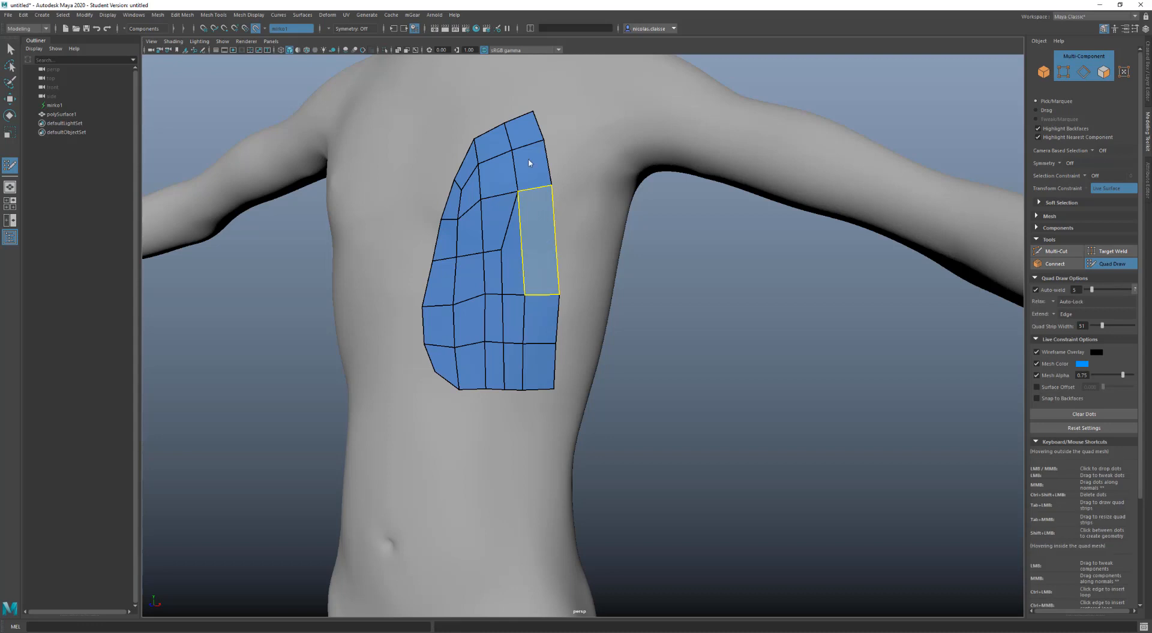
Step: Switch back and forth between the Multi-Cut and Quad Draw tools, ending in Quad Draw
{"action": "key", "text": "ctrl+shift+x"}
{"action": "key", "text": "ctrl+shift+q"}
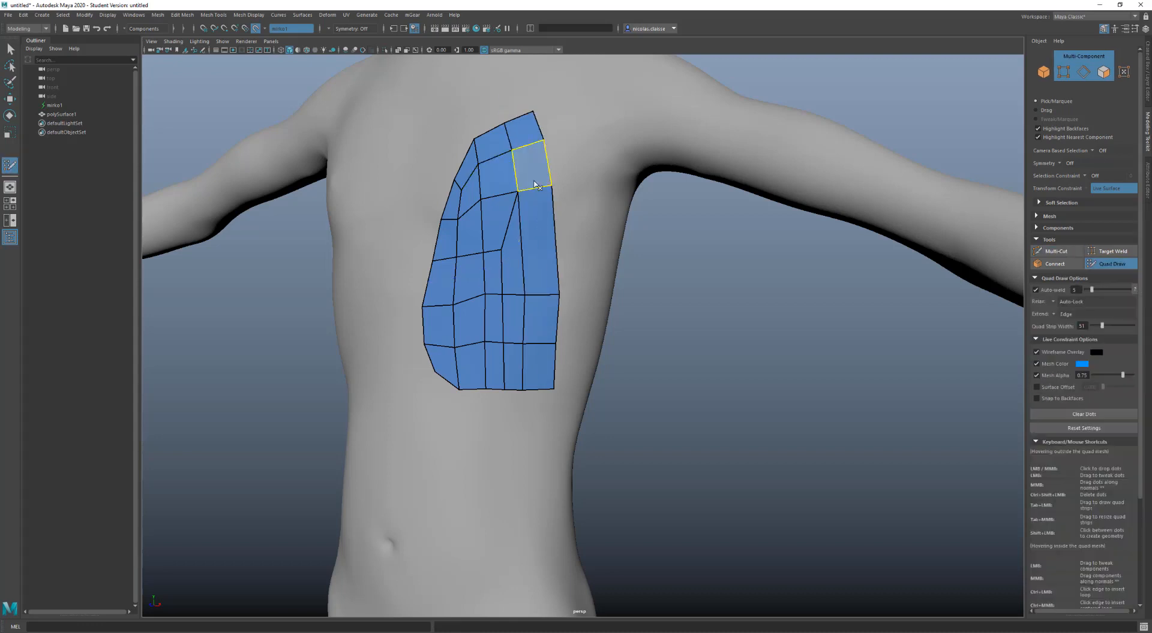
{"action": "key", "text": "ctrl+shift+x"}
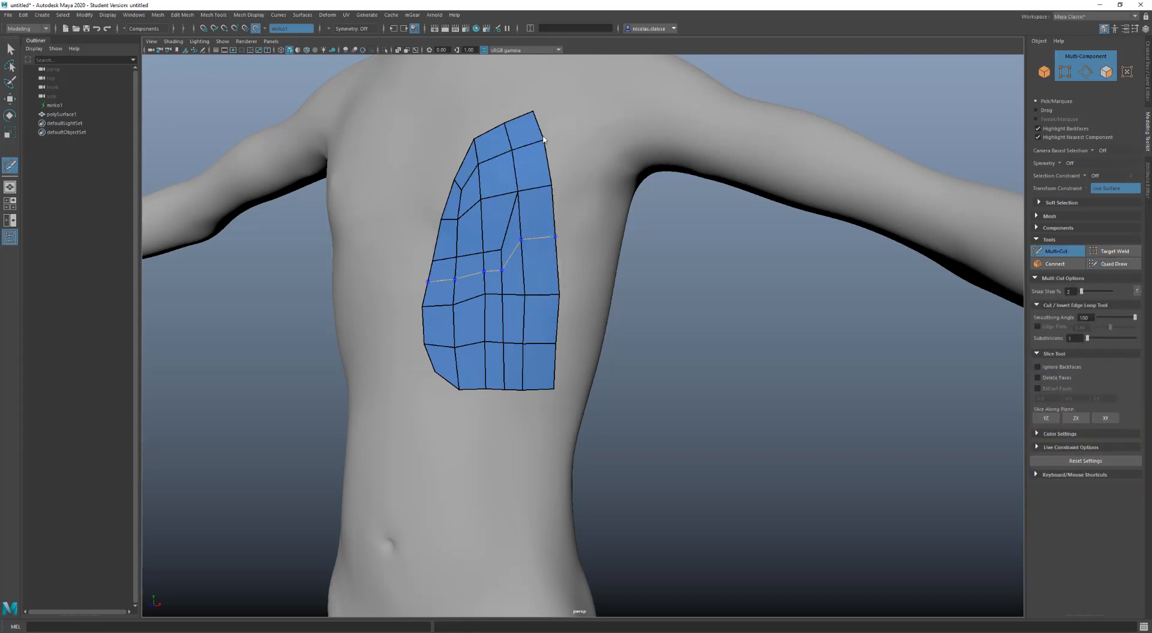
{"action": "key", "text": "ctrl+shift+q"}
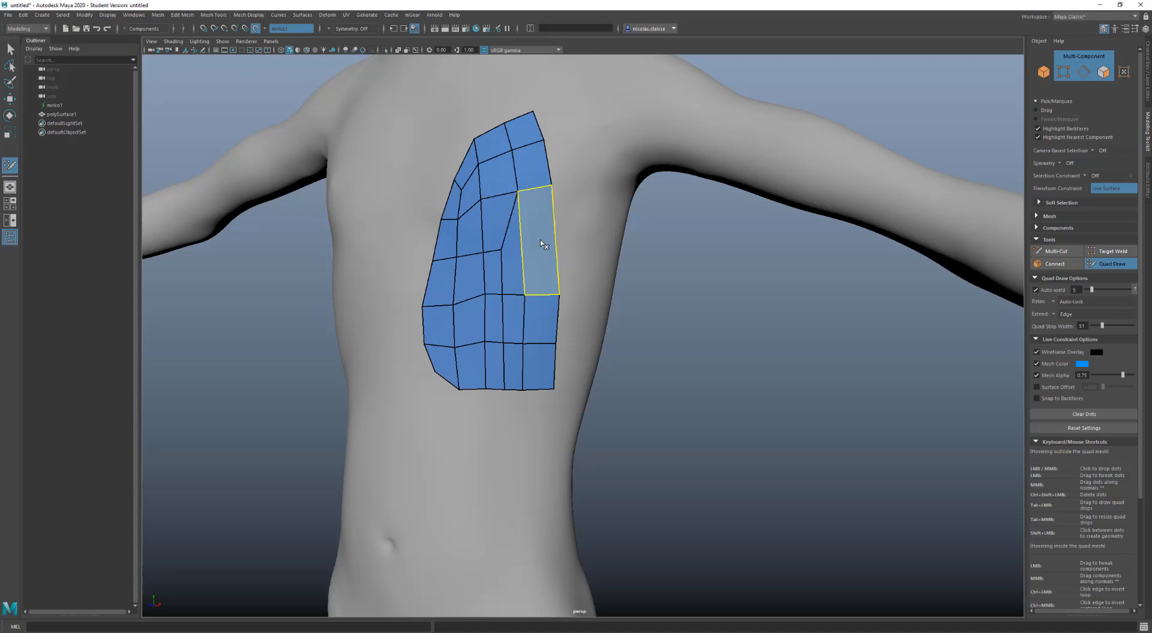
{"action": "key", "text": "ctrl+shift+x"}
{"action": "left_click", "coordinate": [518, 191]}
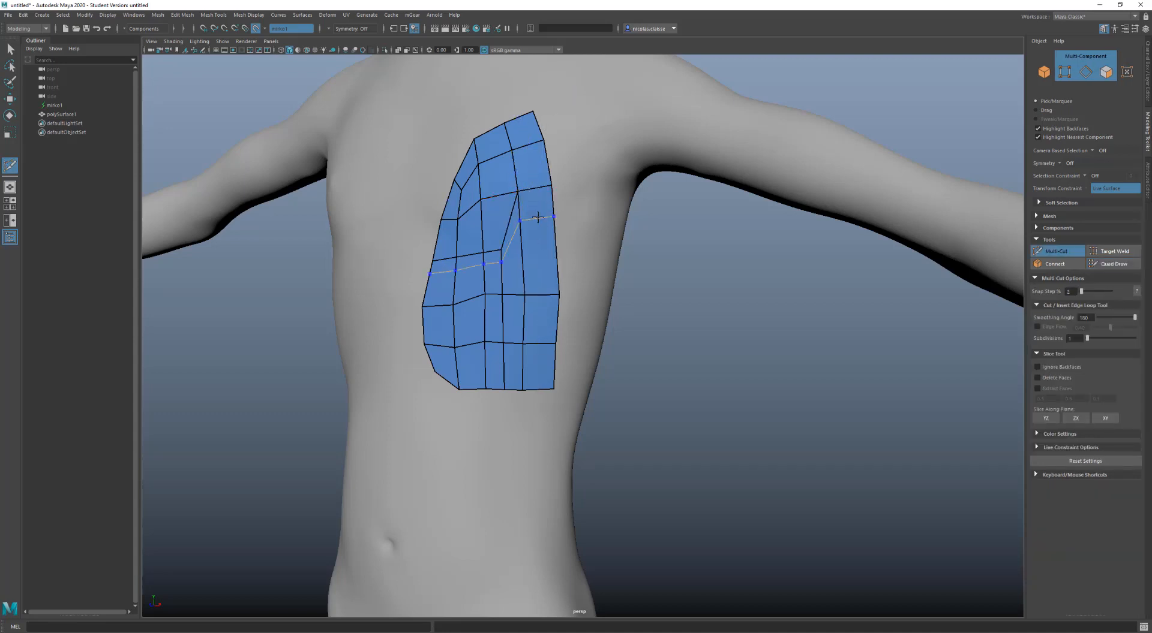
{"action": "key", "text": "ctrl"}
{"action": "right_click_drag", "start_coordinate": [538, 180], "coordinate": [539, 157]}
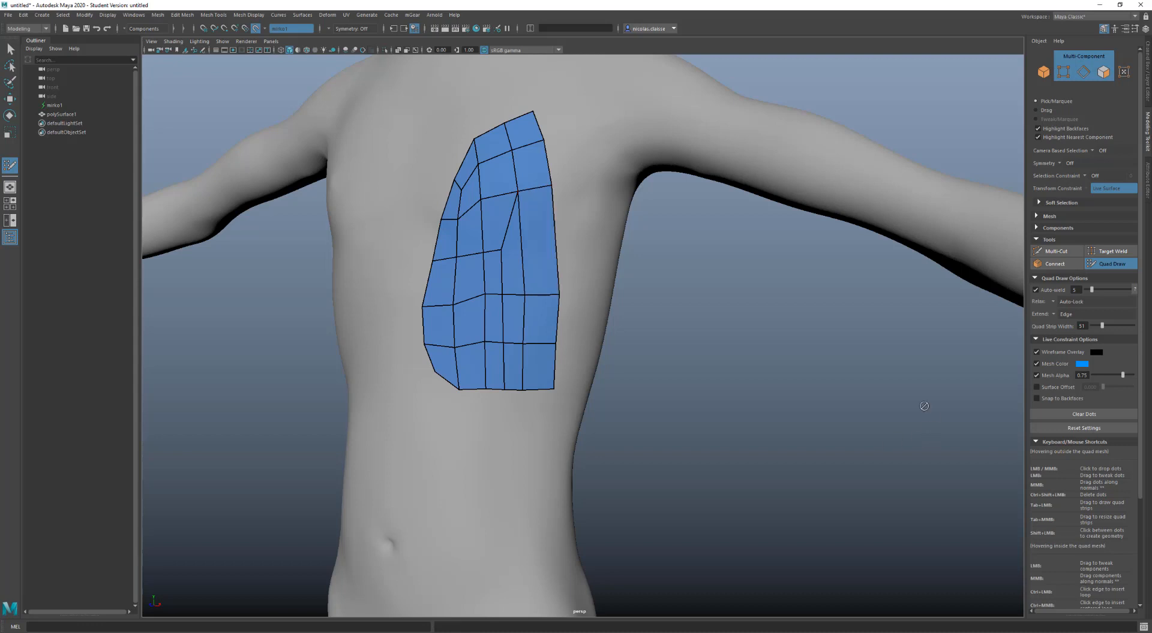
Step: Toggle the wireframe overlay off and on and open its color picker
{"action": "left_click", "coordinate": [1036, 352]}
{"action": "left_click", "coordinate": [1036, 352]}
{"action": "left_click", "coordinate": [1094, 353]}
{"action": "left_click", "coordinate": [568, 288], "text": "shift"}
Step: Change the mesh color to a muted grey-blue and the mesh alpha to 0.47, toggling both options off and on
{"action": "left_click", "coordinate": [1083, 363]}
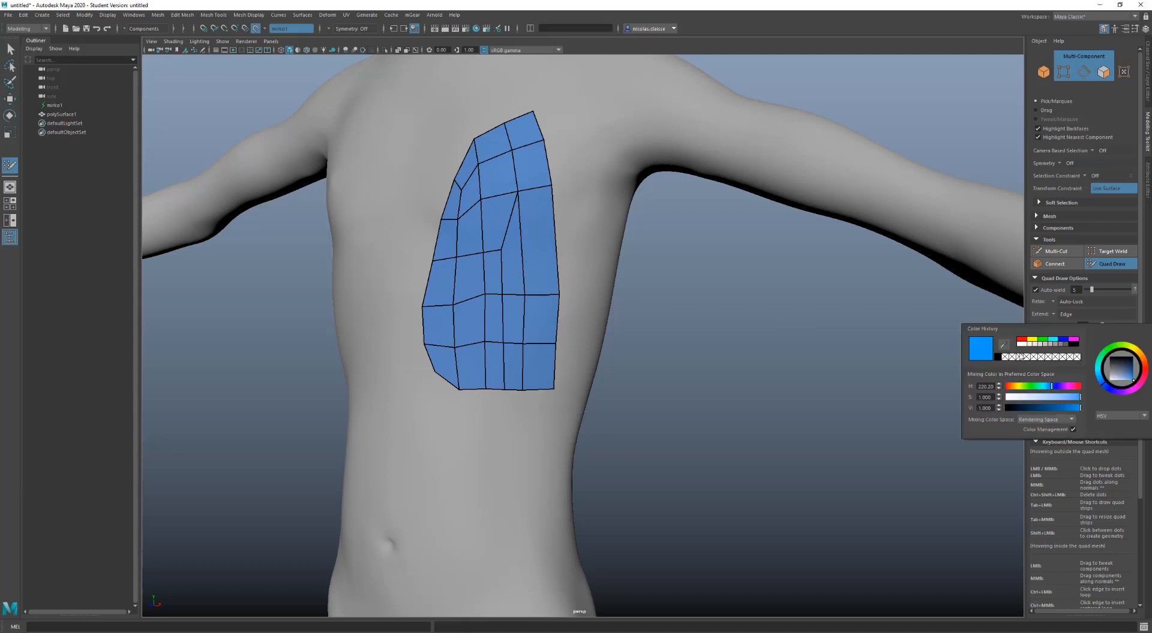
{"action": "left_click_drag", "start_coordinate": [1123, 377], "coordinate": [1125, 378]}
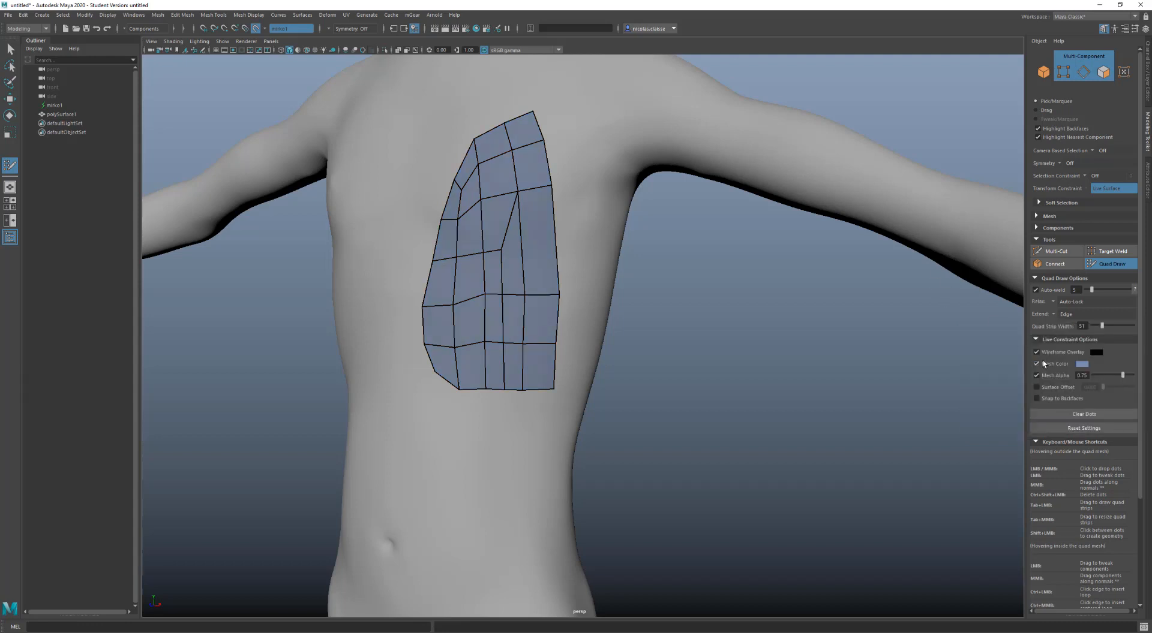
{"action": "left_click", "coordinate": [1044, 364]}
{"action": "left_click", "coordinate": [1043, 364]}
{"action": "mouse_move", "coordinate": [1123, 376]}
{"action": "left_mouse_down"}
{"action": "mouse_move", "coordinate": [1087, 380]}
{"action": "mouse_move", "coordinate": [1111, 376]}
{"action": "left_mouse_up"}
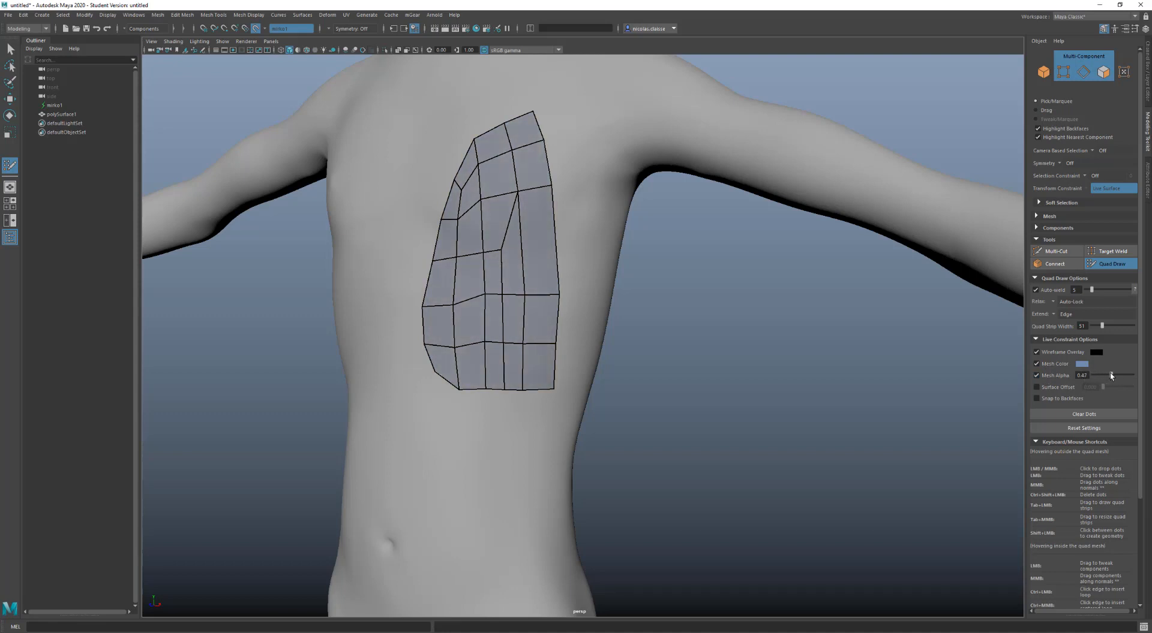
{"action": "left_click", "coordinate": [1059, 377]}
{"action": "left_click", "coordinate": [1060, 377]}
Step: Enable a surface offset of 5 and drop dots on the side of the abdomen below the patch
{"action": "left_click", "coordinate": [1064, 387]}
{"action": "left_click_drag", "start_coordinate": [1097, 385], "coordinate": [1031, 385]}
{"action": "type", "text": "5"}
{"action": "key", "text": "Return"}
{"action": "left_click_drag", "start_coordinate": [498, 316], "coordinate": [561, 311], "text": "alt"}
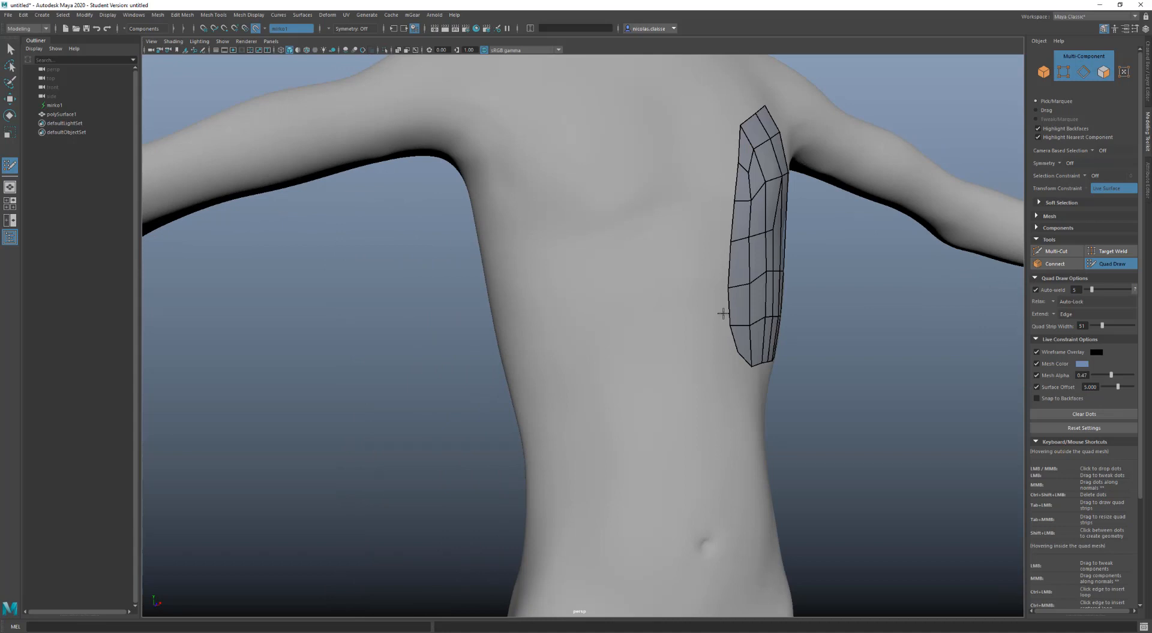
{"action": "left_click_drag", "start_coordinate": [722, 314], "coordinate": [675, 305], "text": "alt"}
{"action": "left_click", "coordinate": [580, 344]}
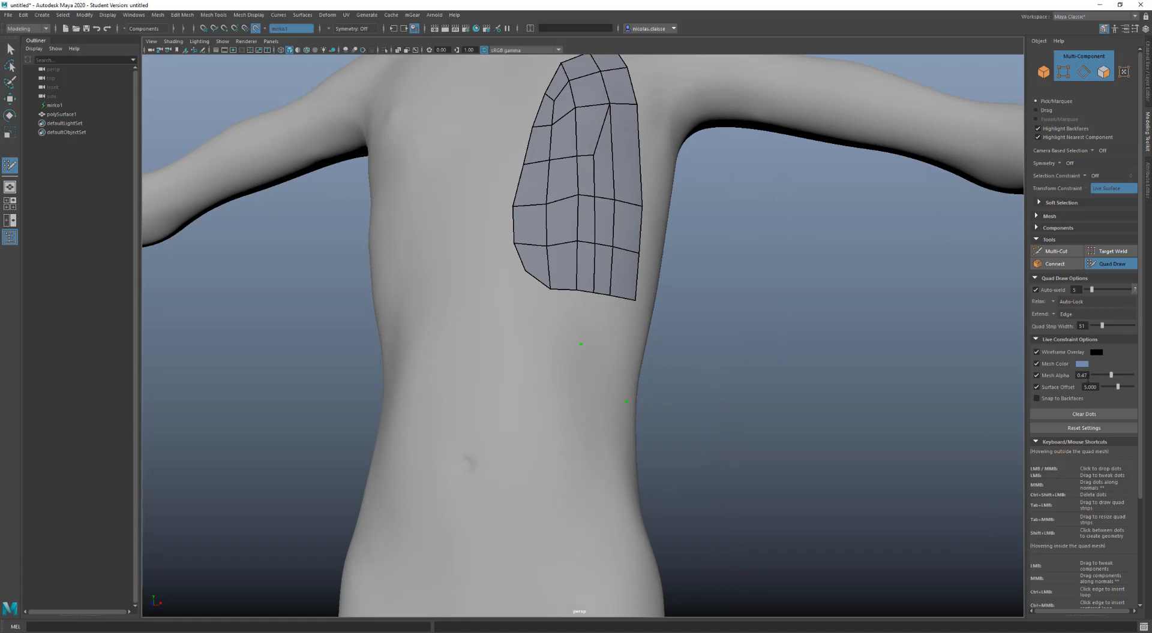
Step: Set the surface offset to 1, complete the abdomen dots, fill them with a quad and relax it
{"action": "left_click_drag", "start_coordinate": [1096, 387], "coordinate": [1062, 382]}
{"action": "type", "text": "1"}
{"action": "key", "text": "Return"}
{"action": "left_click", "coordinate": [578, 437]}
{"action": "left_click", "coordinate": [595, 394], "text": "shift"}
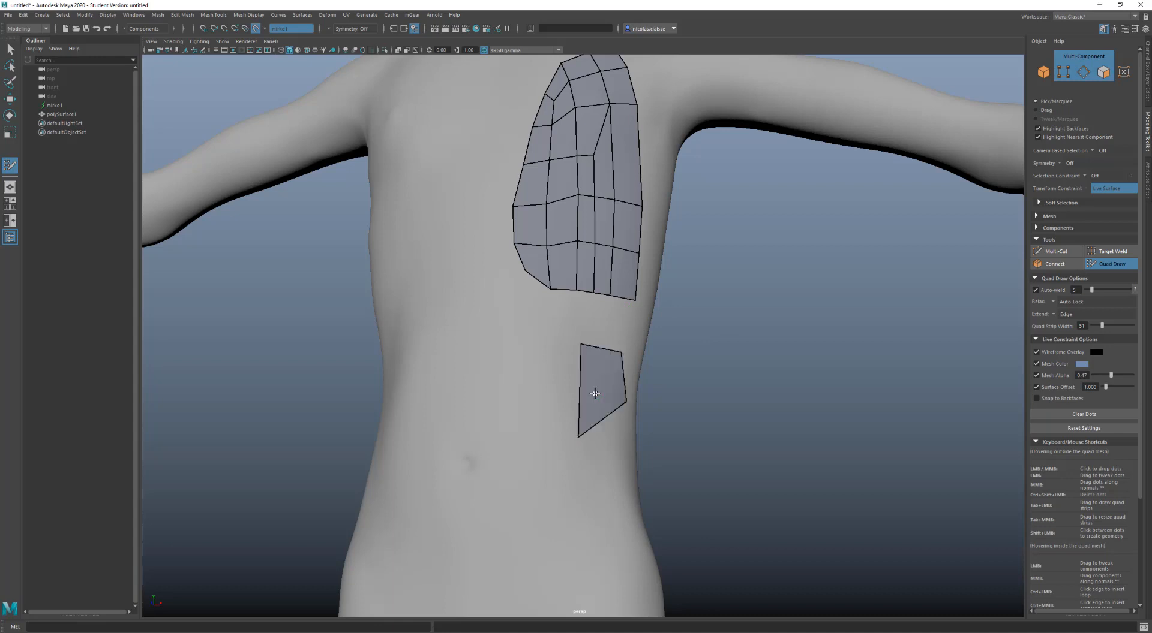
{"action": "left_click_drag", "start_coordinate": [598, 391], "coordinate": [611, 420], "text": "shift"}
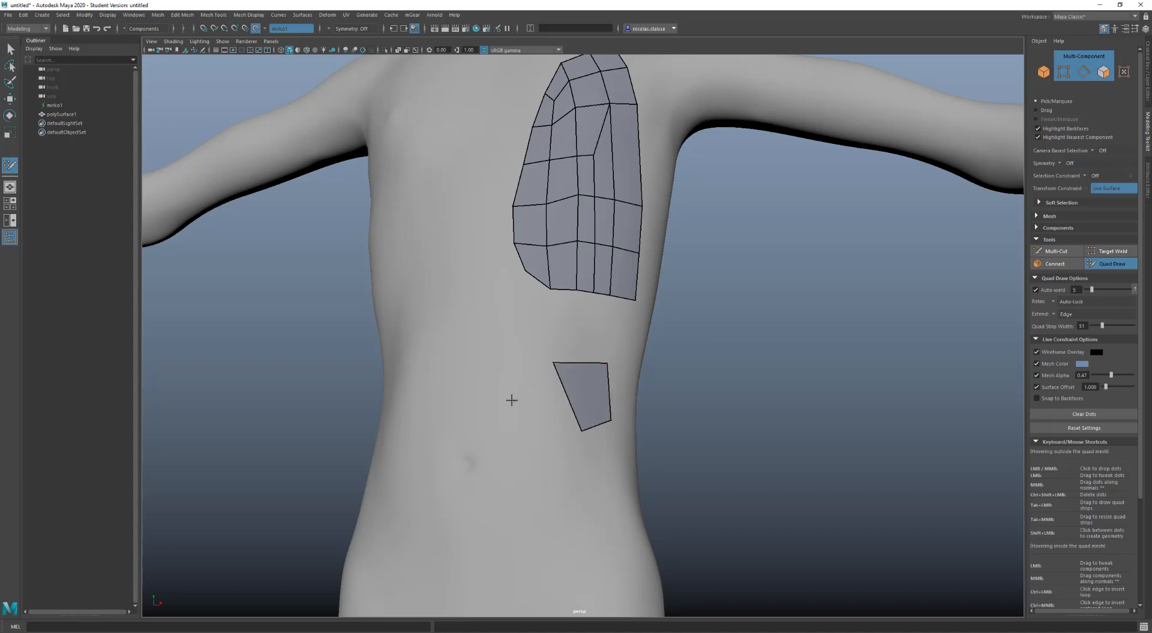
Step: Extend the abdomen quad toward the body's center and upward, and add the missing corner quad to form a two-by-two patch
{"action": "left_click_drag", "start_coordinate": [511, 400], "coordinate": [606, 410], "text": "alt"}
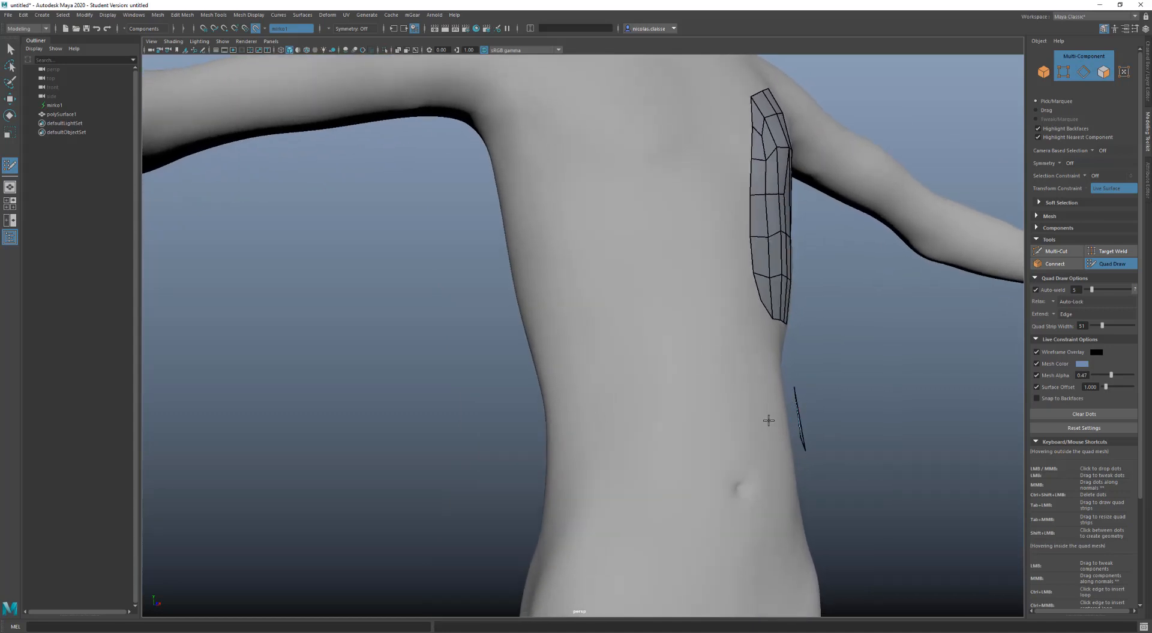
{"action": "mouse_move", "coordinate": [768, 420]}
{"action": "left_mouse_down", "text": "alt"}
{"action": "mouse_move", "coordinate": [673, 411]}
{"action": "mouse_move", "coordinate": [712, 420]}
{"action": "mouse_move", "coordinate": [419, 454]}
{"action": "left_mouse_up", "text": "alt"}
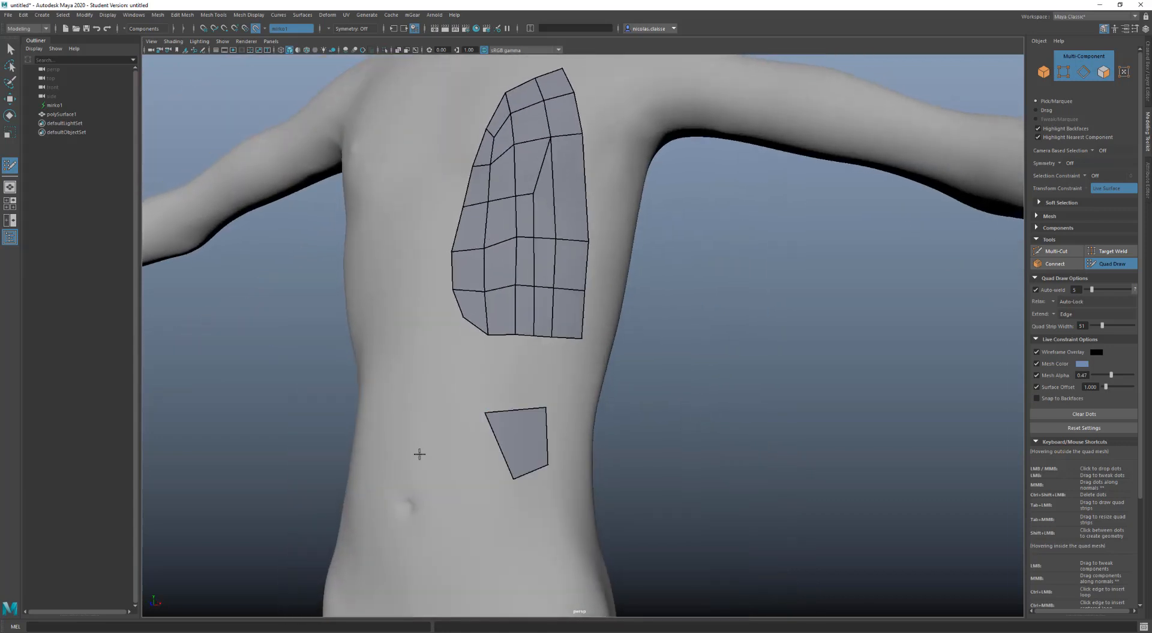
{"action": "left_click_drag", "start_coordinate": [493, 444], "coordinate": [425, 424]}
{"action": "left_click_drag", "start_coordinate": [451, 415], "coordinate": [451, 368], "text": "ctrl"}
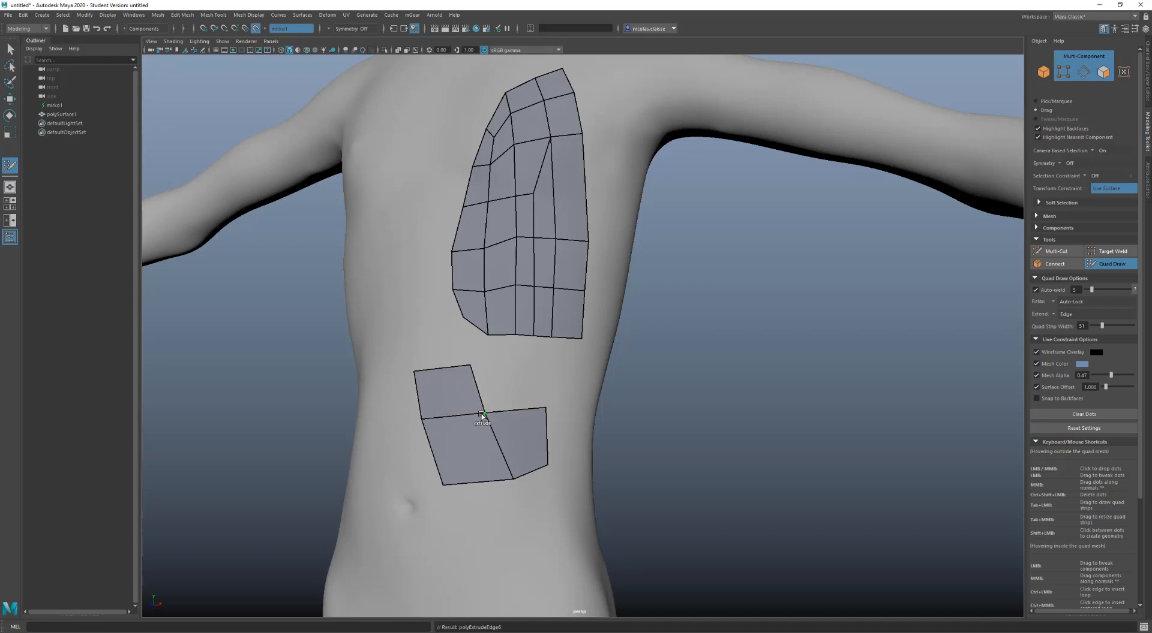
{"action": "left_click_drag", "start_coordinate": [487, 414], "coordinate": [540, 369], "text": "ctrl"}
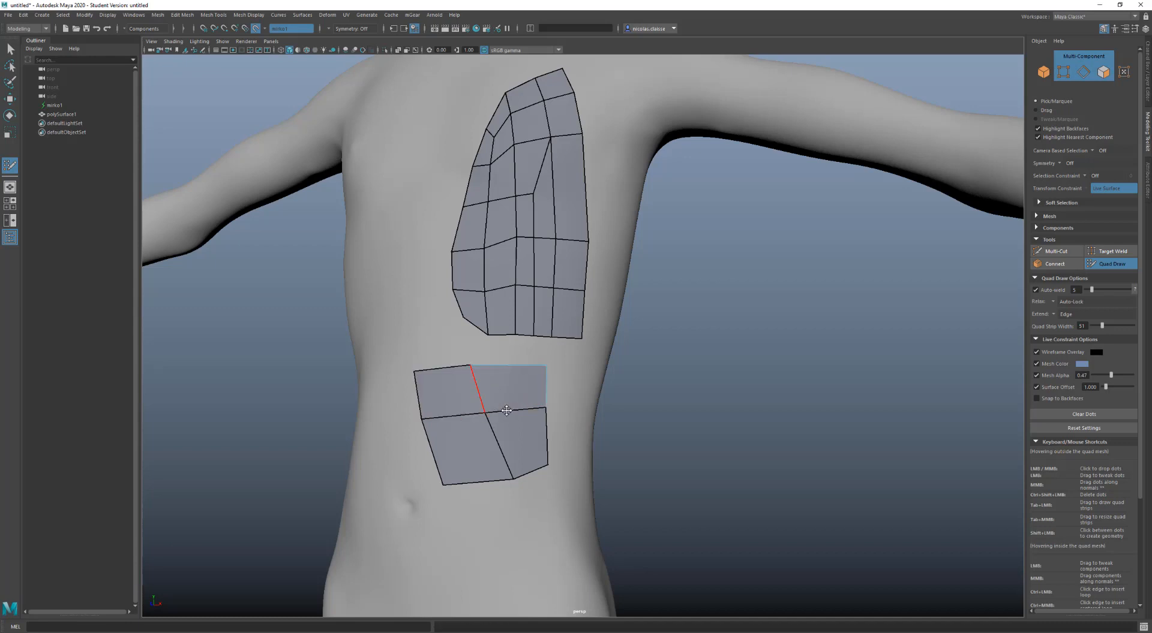
{"action": "left_click_drag", "start_coordinate": [517, 408], "coordinate": [584, 415], "text": "alt"}
{"action": "middle_click_drag", "start_coordinate": [584, 415], "coordinate": [591, 417], "text": "alt"}
{"action": "mouse_move", "coordinate": [590, 416]}
{"action": "left_mouse_down", "text": "alt"}
{"action": "mouse_move", "coordinate": [530, 419]}
{"action": "mouse_move", "coordinate": [581, 398]}
{"action": "left_mouse_up", "text": "alt"}
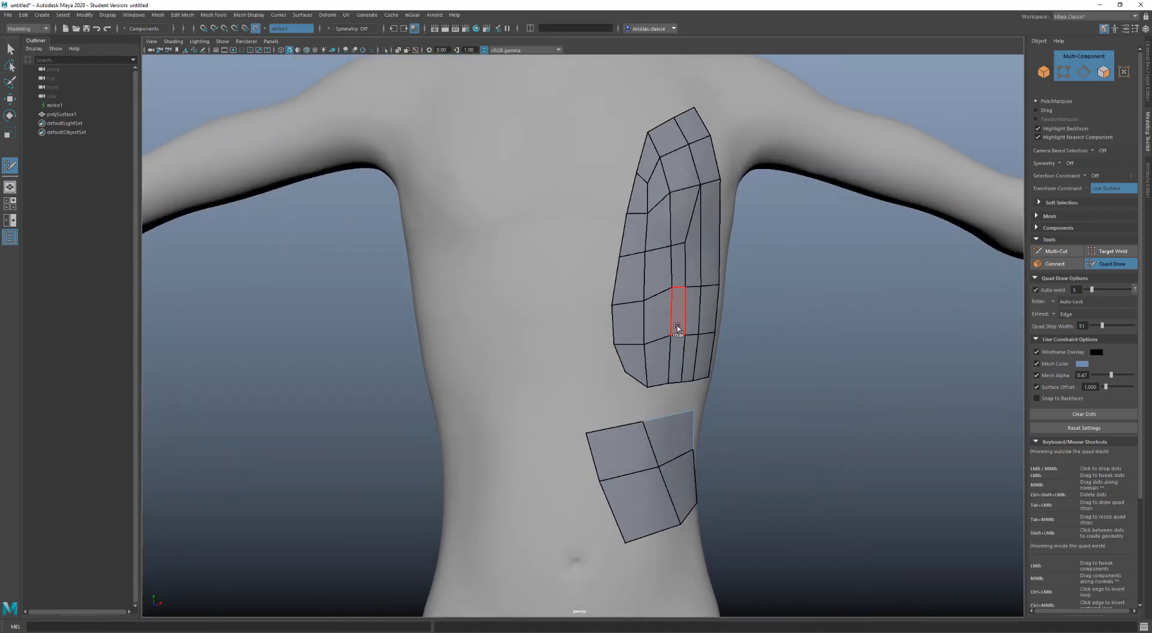
Step: Relax the chest patch's inner points and border to even out its quads, and drop two dots above it
{"action": "mouse_move", "coordinate": [679, 308]}
{"action": "left_mouse_down", "text": "shift"}
{"action": "mouse_move", "coordinate": [664, 215]}
{"action": "mouse_move", "coordinate": [658, 265]}
{"action": "mouse_move", "coordinate": [674, 228]}
{"action": "mouse_move", "coordinate": [648, 324]}
{"action": "mouse_move", "coordinate": [731, 325]}
{"action": "mouse_move", "coordinate": [676, 159]}
{"action": "mouse_move", "coordinate": [661, 180]}
{"action": "left_mouse_up", "text": "shift"}
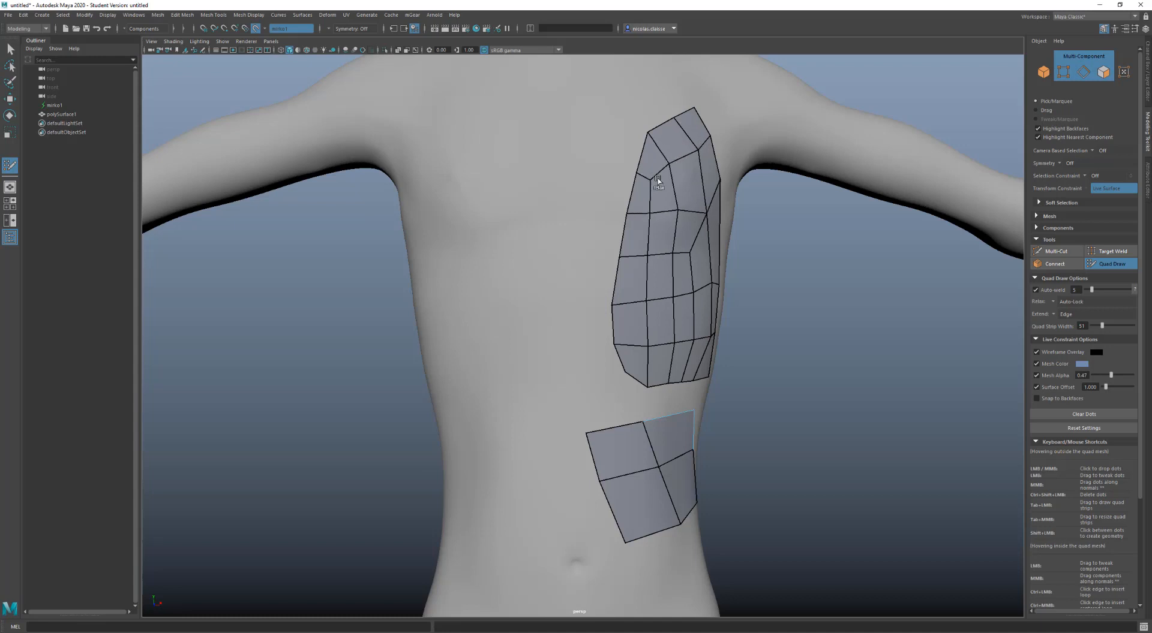
{"action": "mouse_move", "coordinate": [673, 278]}
{"action": "left_mouse_down", "text": "alt"}
{"action": "mouse_move", "coordinate": [738, 278]}
{"action": "mouse_move", "coordinate": [679, 281]}
{"action": "mouse_move", "coordinate": [658, 181]}
{"action": "mouse_move", "coordinate": [690, 117]}
{"action": "mouse_move", "coordinate": [732, 160]}
{"action": "mouse_move", "coordinate": [739, 249]}
{"action": "mouse_move", "coordinate": [732, 324]}
{"action": "mouse_move", "coordinate": [696, 384]}
{"action": "mouse_move", "coordinate": [651, 351]}
{"action": "mouse_move", "coordinate": [652, 308]}
{"action": "left_mouse_up", "text": "alt"}
{"action": "mouse_move", "coordinate": [553, 309]}
{"action": "left_mouse_down", "text": "alt"}
{"action": "mouse_move", "coordinate": [624, 314]}
{"action": "mouse_move", "coordinate": [570, 302]}
{"action": "mouse_move", "coordinate": [545, 312]}
{"action": "left_mouse_up", "text": "alt"}
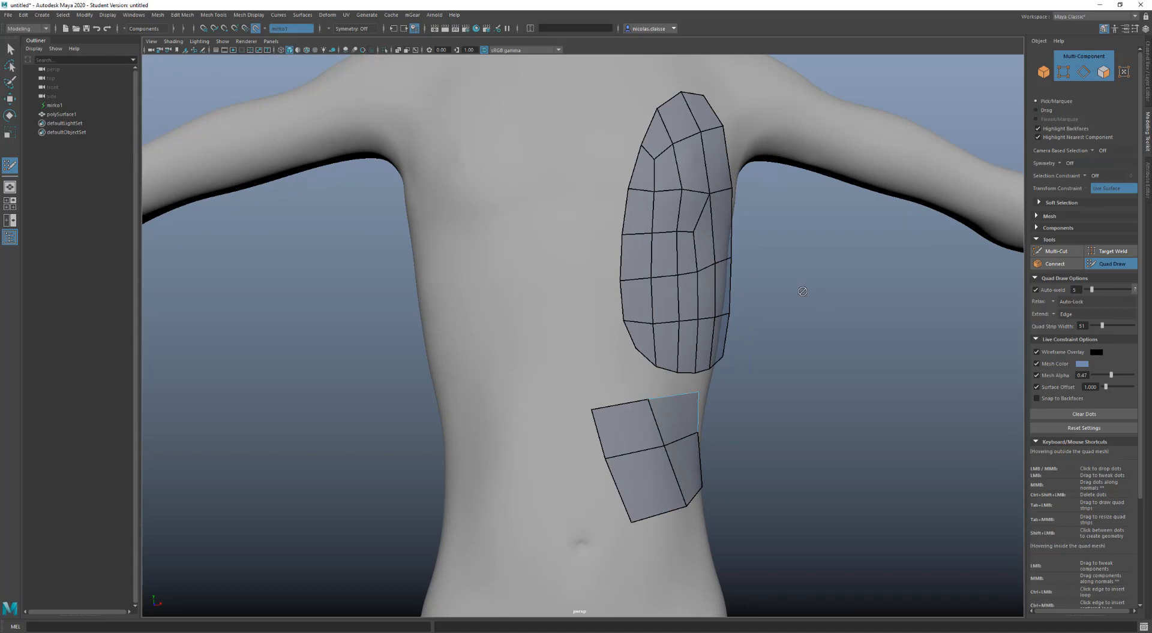
{"action": "mouse_move", "coordinate": [807, 303]}
{"action": "left_mouse_down", "text": "alt"}
{"action": "mouse_move", "coordinate": [798, 316]}
{"action": "mouse_move", "coordinate": [793, 307]}
{"action": "left_mouse_up", "text": "alt"}
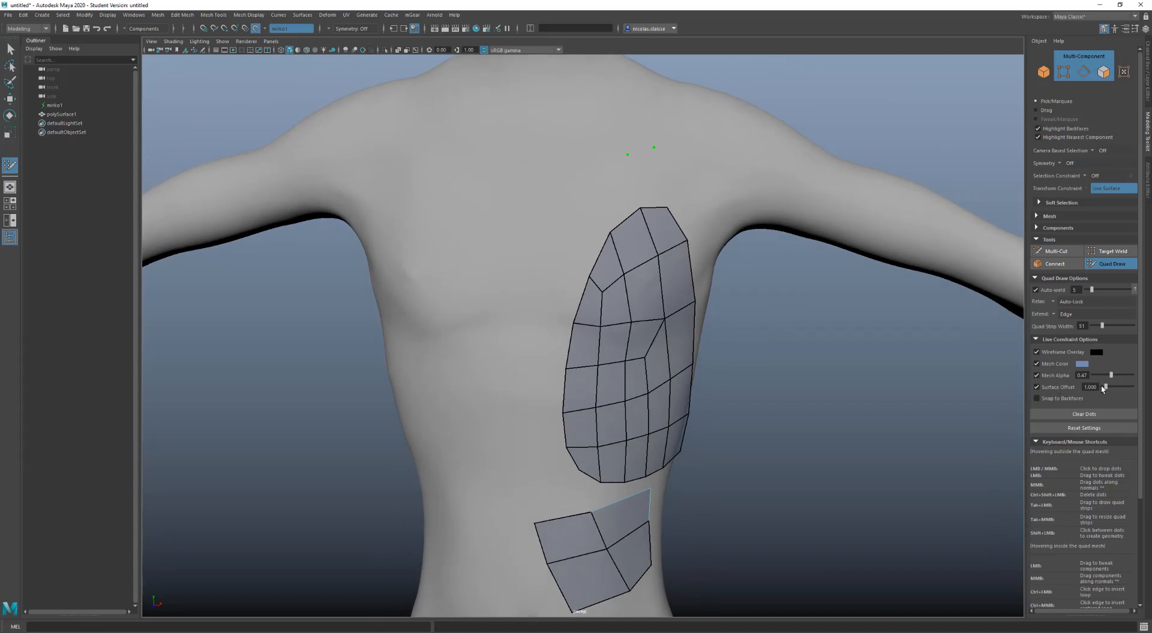
Step: Reset the Quad Draw settings to their defaults and clear the loose dots
{"action": "left_click", "coordinate": [1093, 428]}
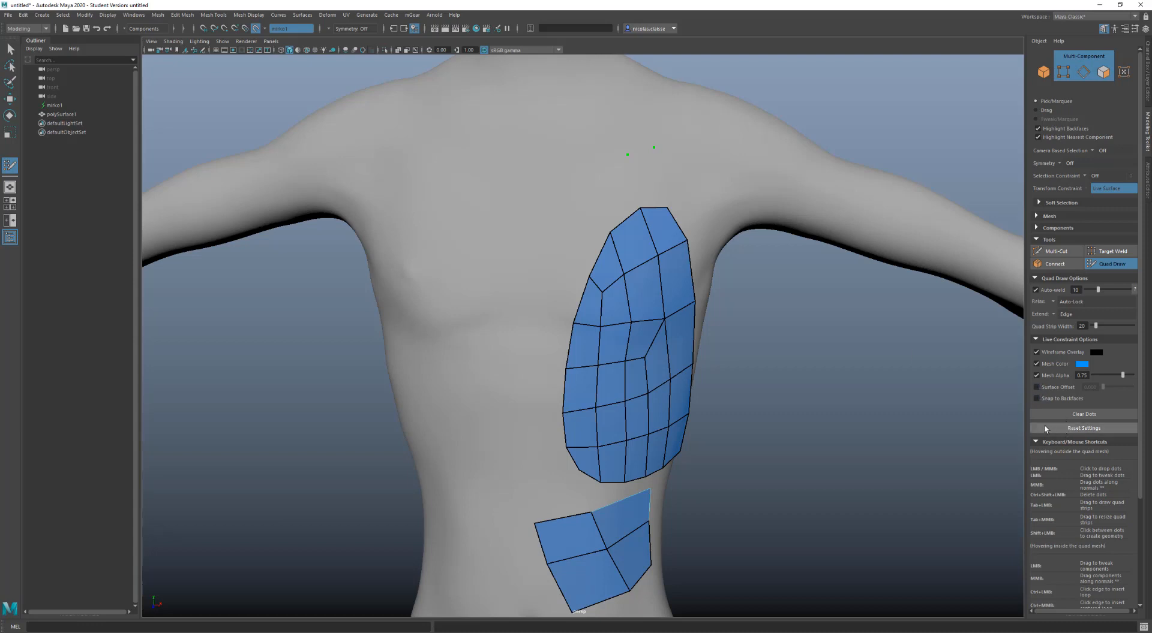
{"action": "left_click", "coordinate": [1065, 414]}
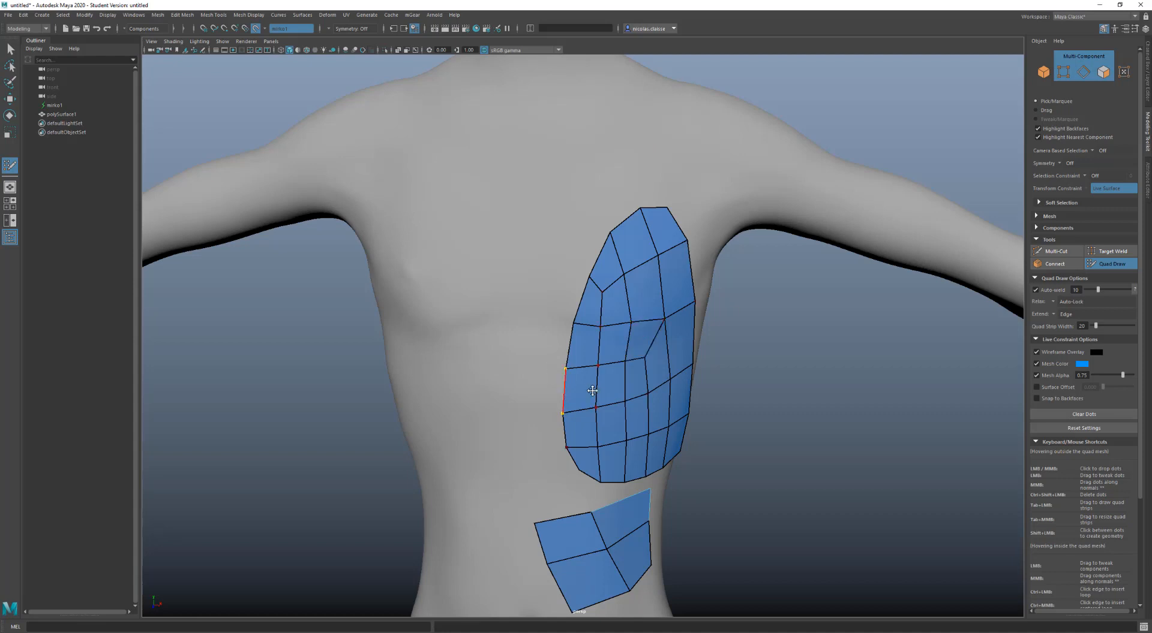
{"action": "scroll", "coordinate": [724, 379], "scroll_direction": "down", "scroll_amount": 6}
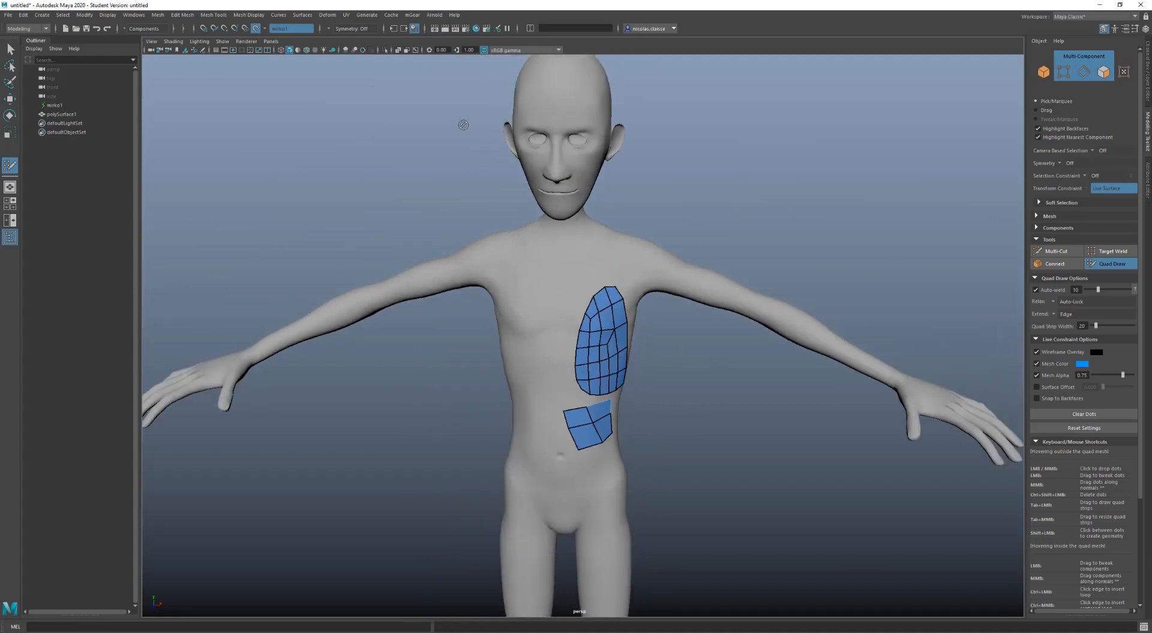
Step: Turn on World X symmetry and draw quads from the chest's center line, extending them into a mirrored grid four columns by three rows
{"action": "left_click", "coordinate": [329, 30]}
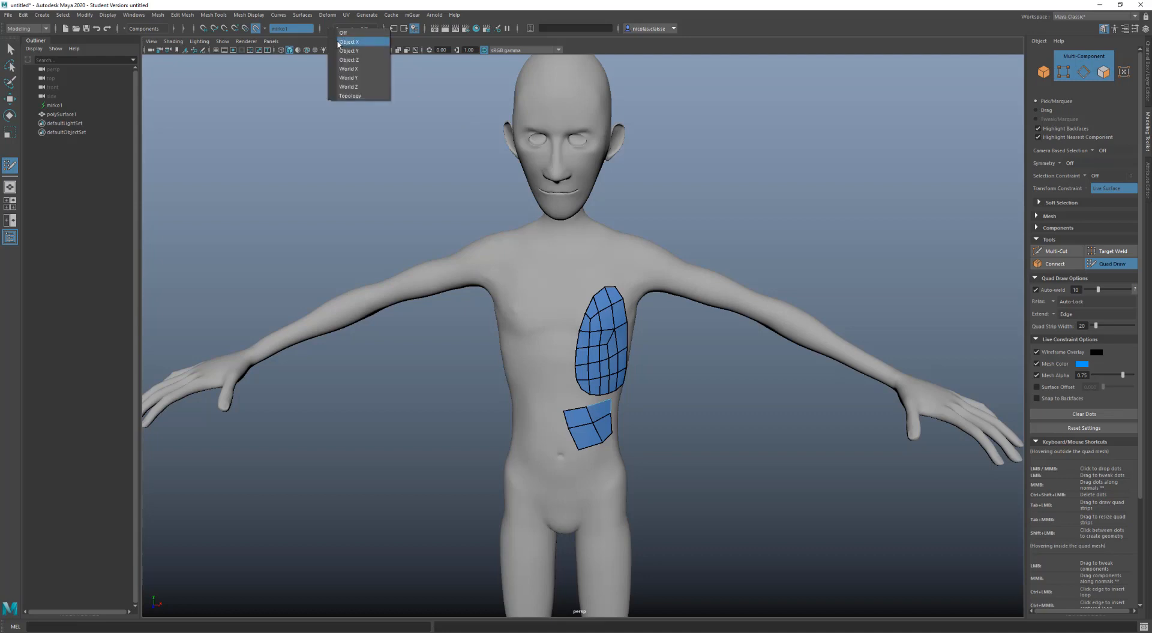
{"action": "left_click", "coordinate": [351, 70]}
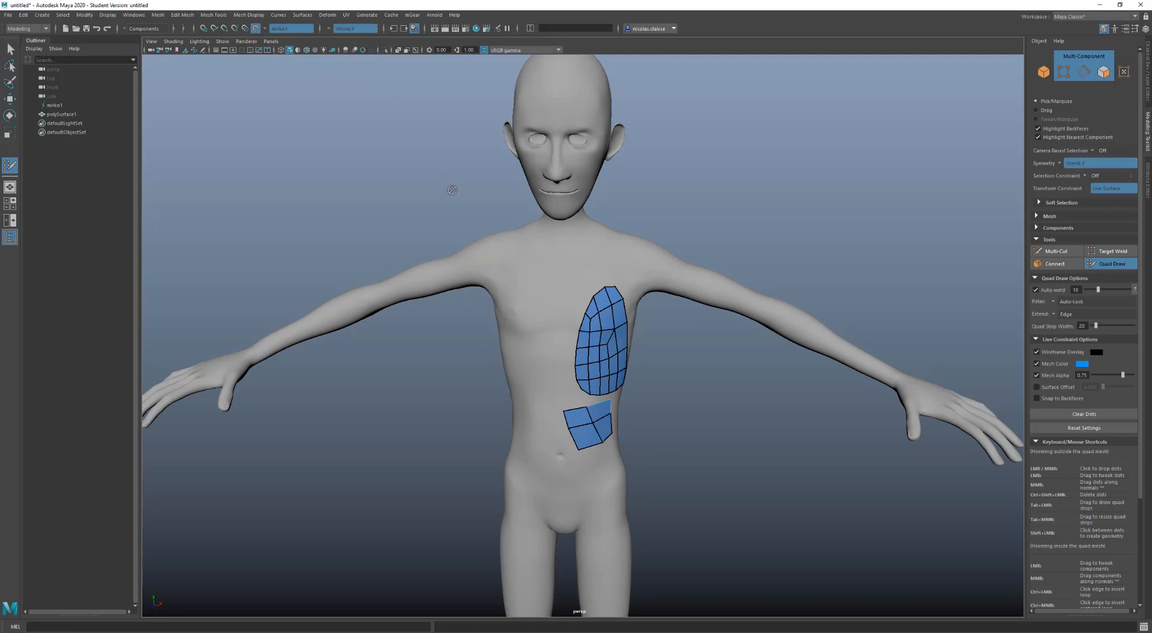
{"action": "left_click", "coordinate": [591, 264]}
{"action": "left_click", "coordinate": [563, 251]}
{"action": "left_click", "coordinate": [562, 265]}
{"action": "left_click", "coordinate": [576, 259], "text": "shift"}
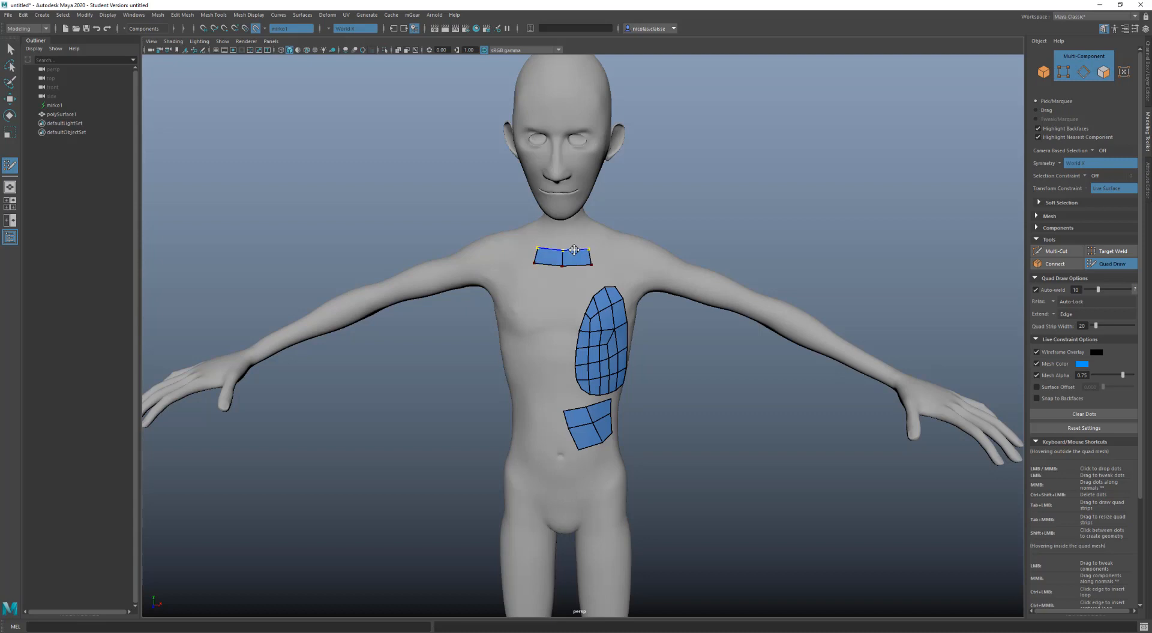
{"action": "left_click_drag", "start_coordinate": [574, 249], "coordinate": [588, 277]}
{"action": "scroll", "coordinate": [587, 264], "scroll_direction": "up", "scroll_amount": 2}
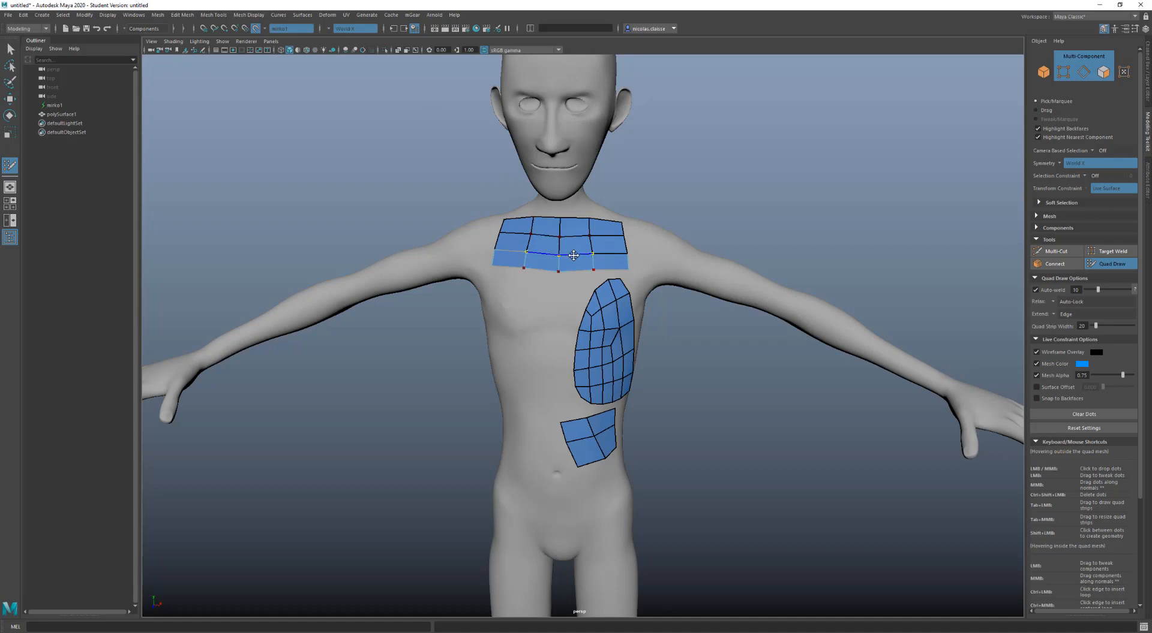
Step: Leave Quad Draw, select the retopology mesh polySurface1 as an object, and isolate it in the viewport
{"action": "key", "text": "q"}
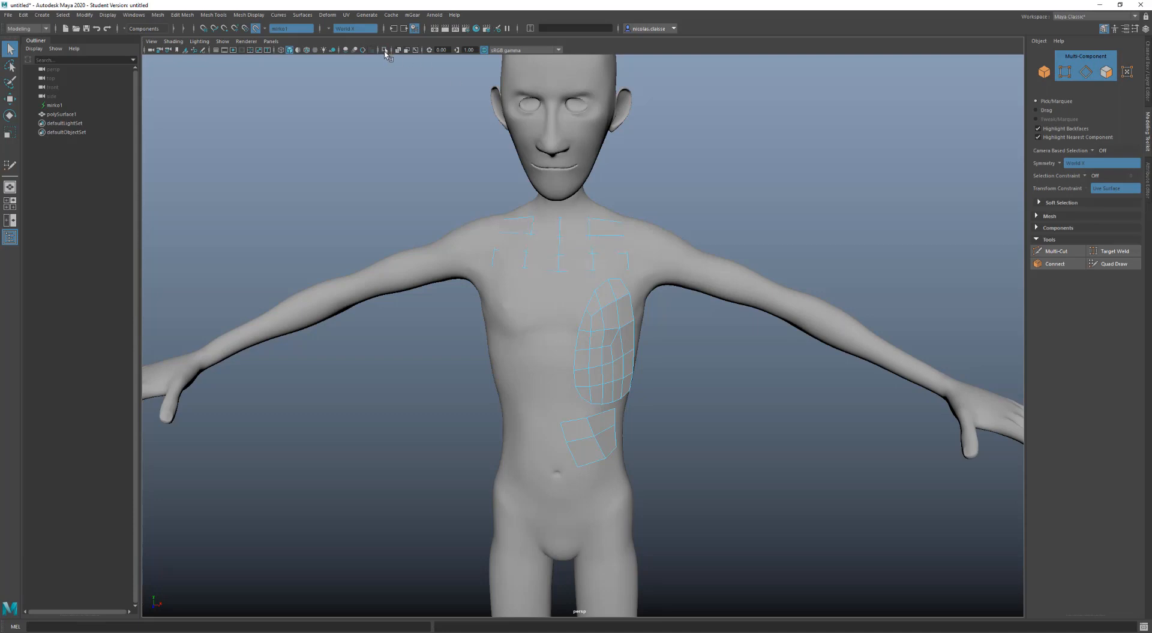
{"action": "right_click_drag", "start_coordinate": [538, 240], "coordinate": [576, 226]}
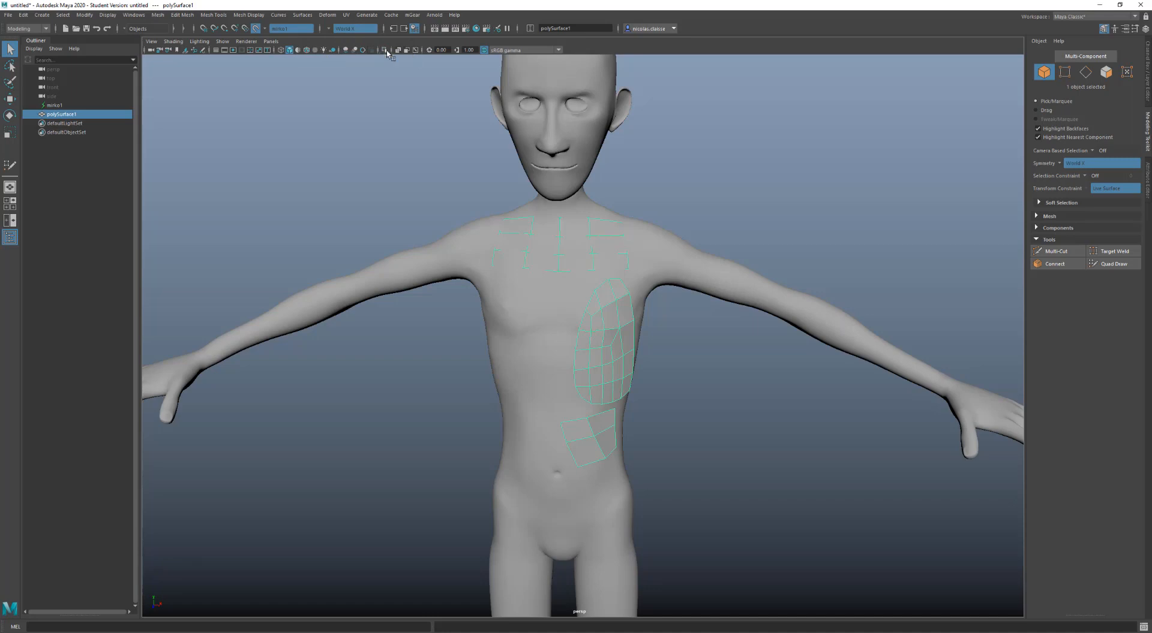
{"action": "left_click", "coordinate": [384, 51]}
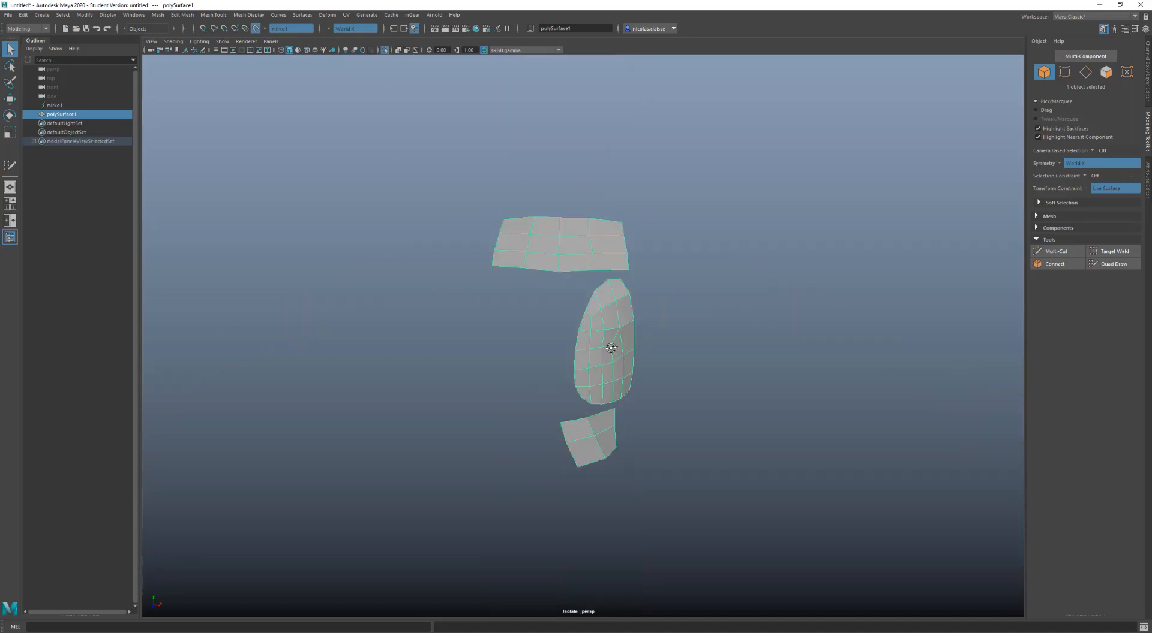
{"action": "left_click_drag", "start_coordinate": [609, 341], "coordinate": [555, 336], "text": "alt"}
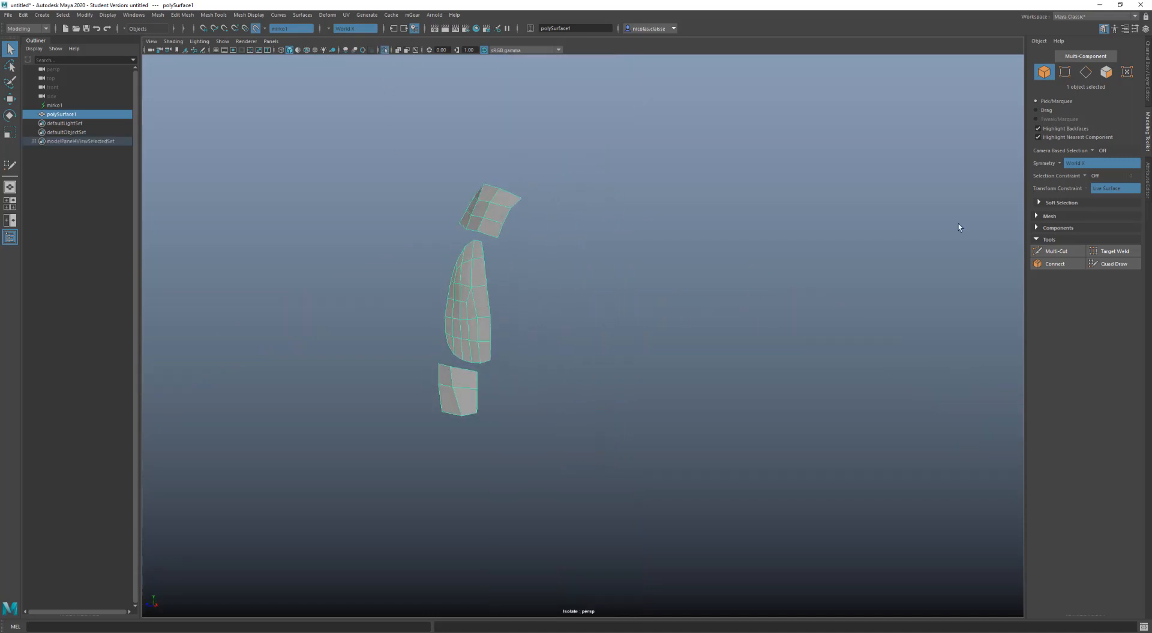
Step: Show polySurface1's channels and examine its list of construction history inputs from end to end
{"action": "left_click", "coordinate": [1148, 91]}
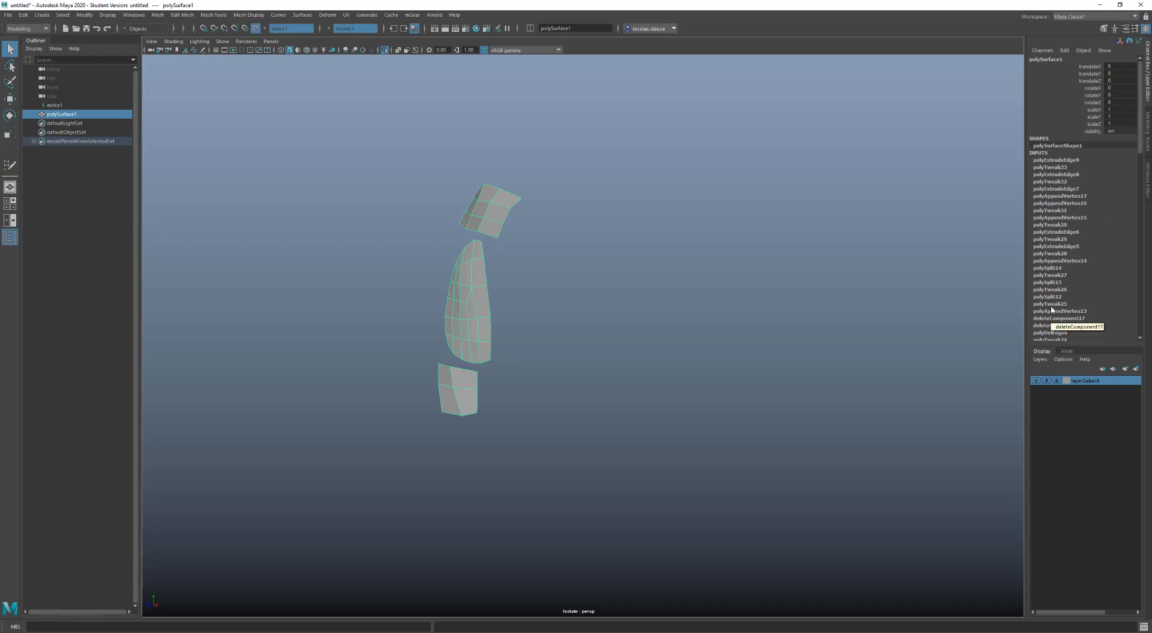
{"action": "scroll", "coordinate": [1055, 238], "scroll_direction": "down", "scroll_amount": 8}
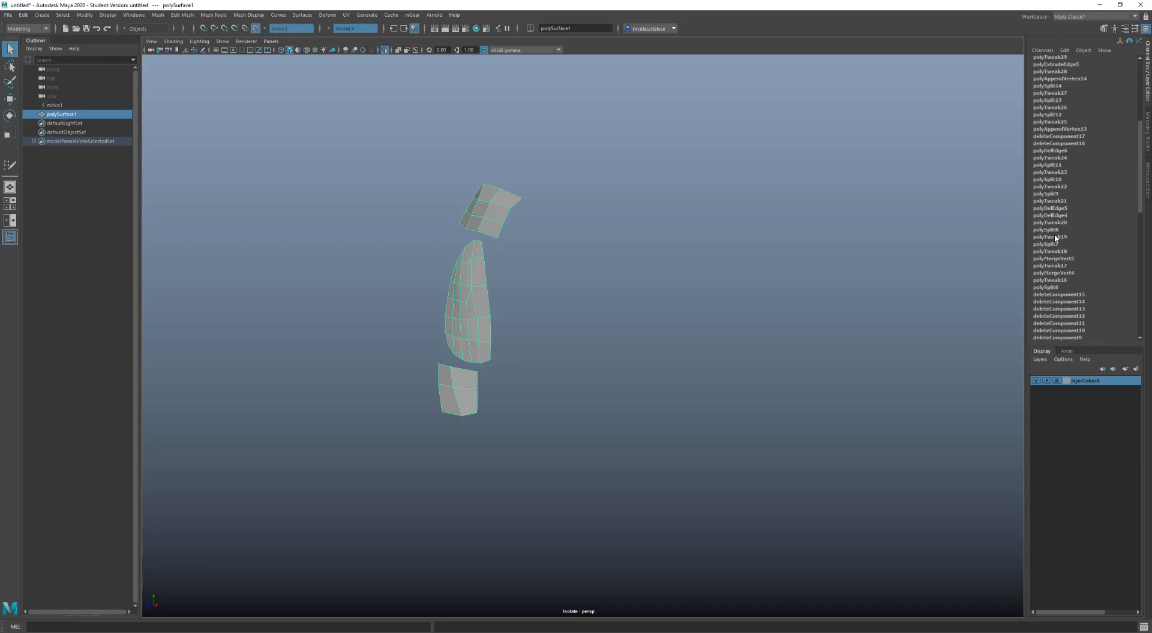
{"action": "scroll", "coordinate": [1055, 239], "scroll_direction": "down", "scroll_amount": 15}
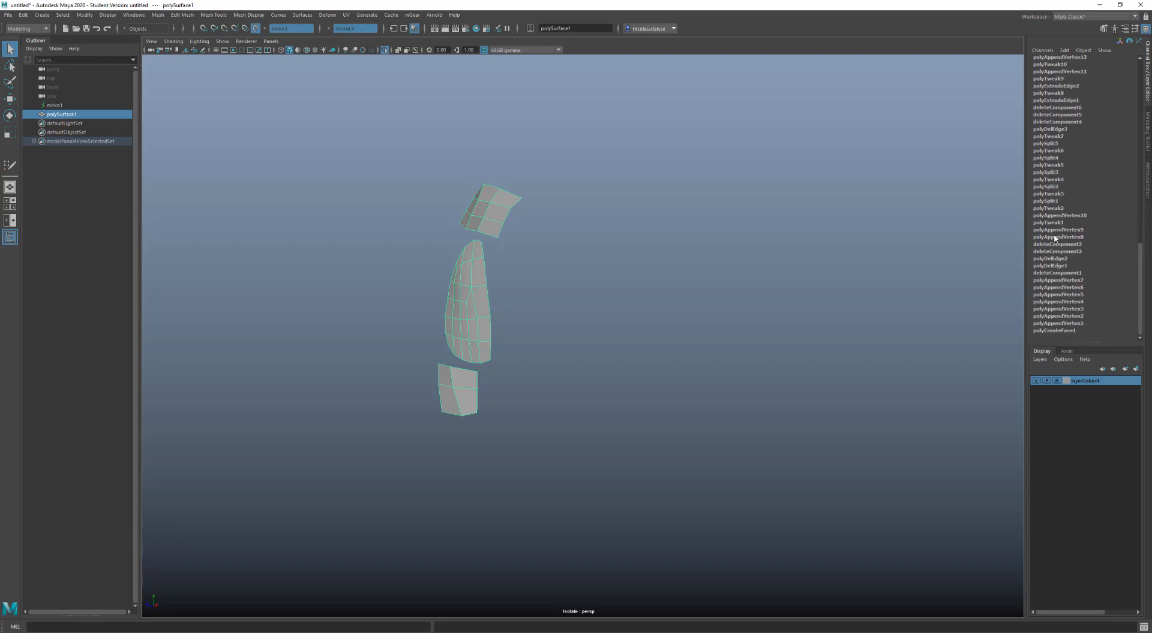
{"action": "scroll", "coordinate": [1055, 239], "scroll_direction": "up", "scroll_amount": 15}
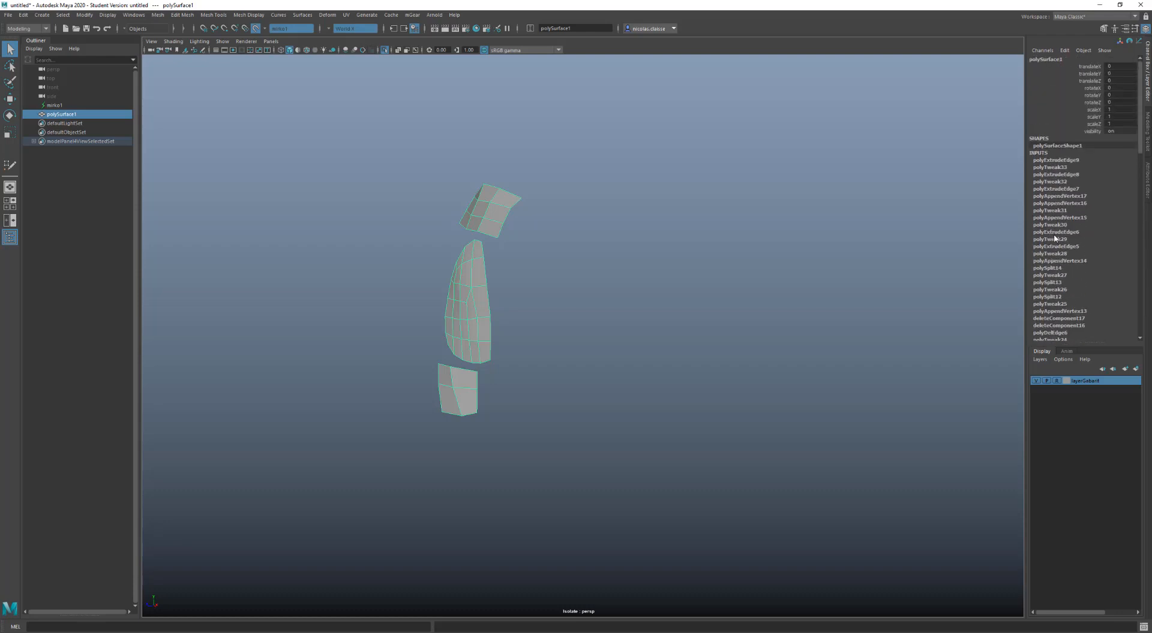
{"action": "scroll", "coordinate": [603, 162], "scroll_direction": "up", "scroll_amount": 2}
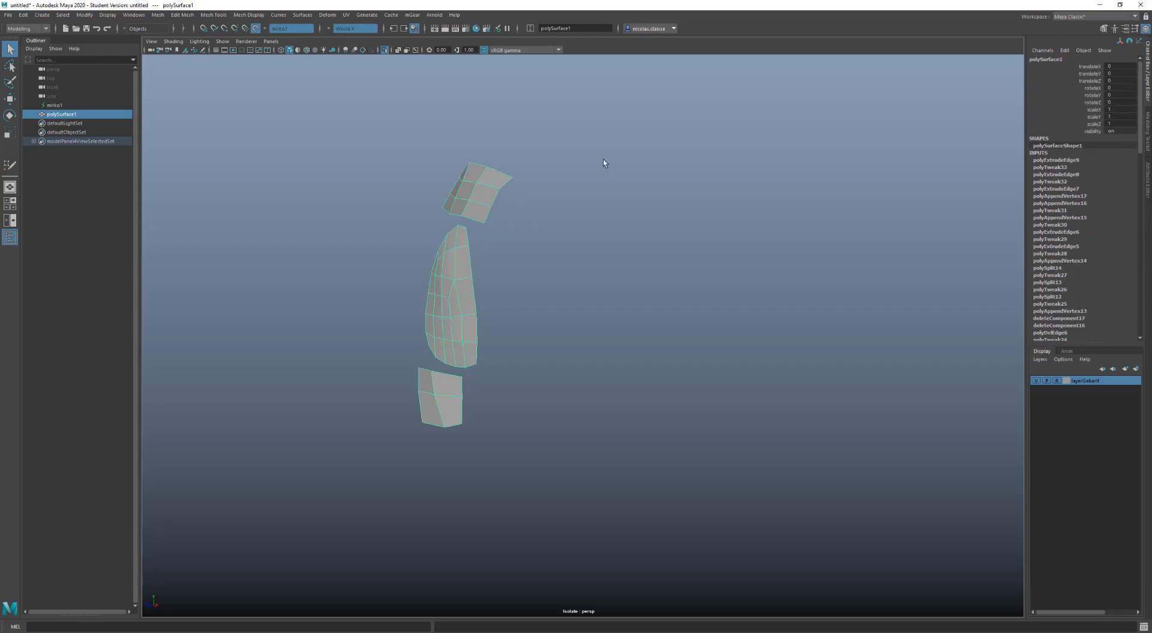
Step: Turn off construction history and activate the Move tool to check where the mesh's pivot lies
{"action": "left_click", "coordinate": [417, 32]}
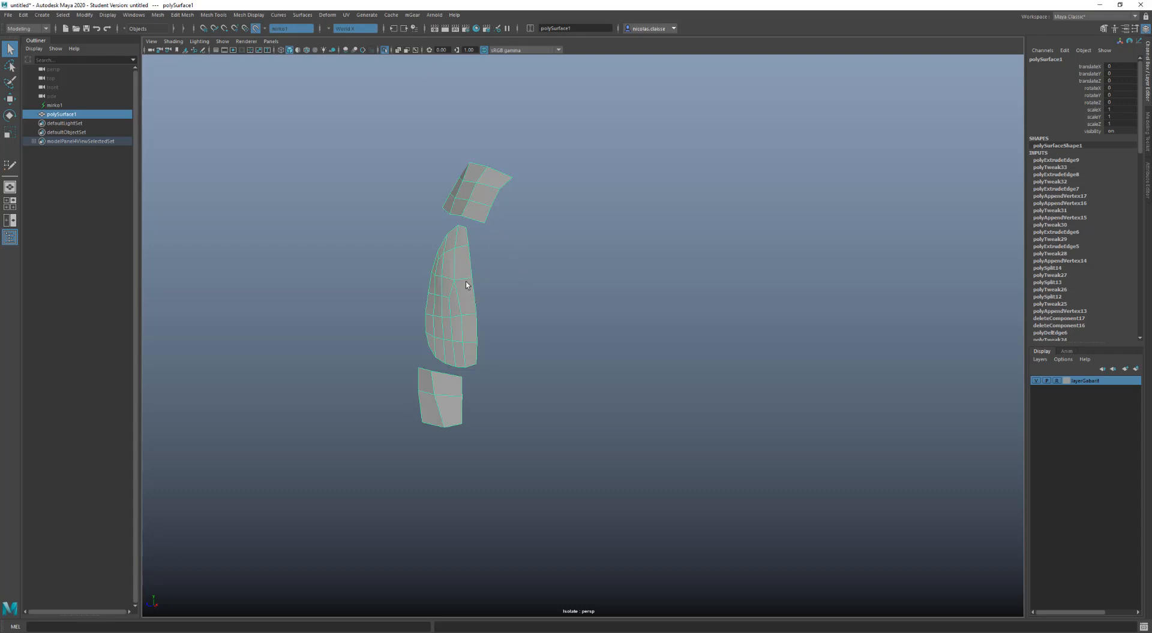
{"action": "left_click_drag", "start_coordinate": [470, 264], "coordinate": [513, 283], "text": "alt"}
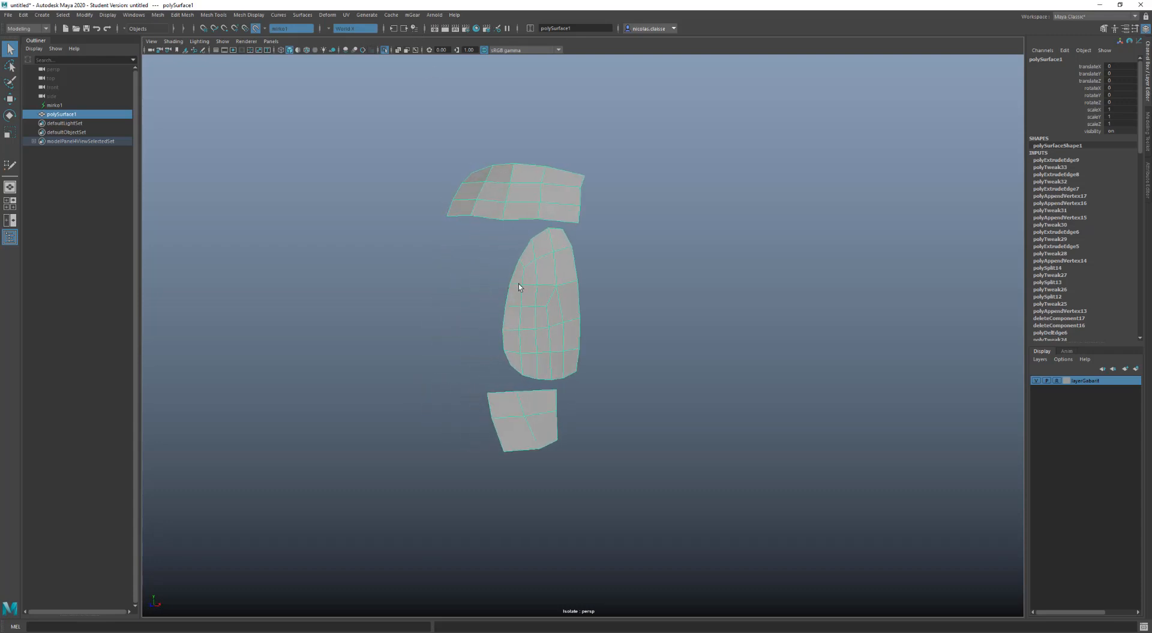
{"action": "scroll", "coordinate": [520, 285], "scroll_direction": "down", "scroll_amount": 5}
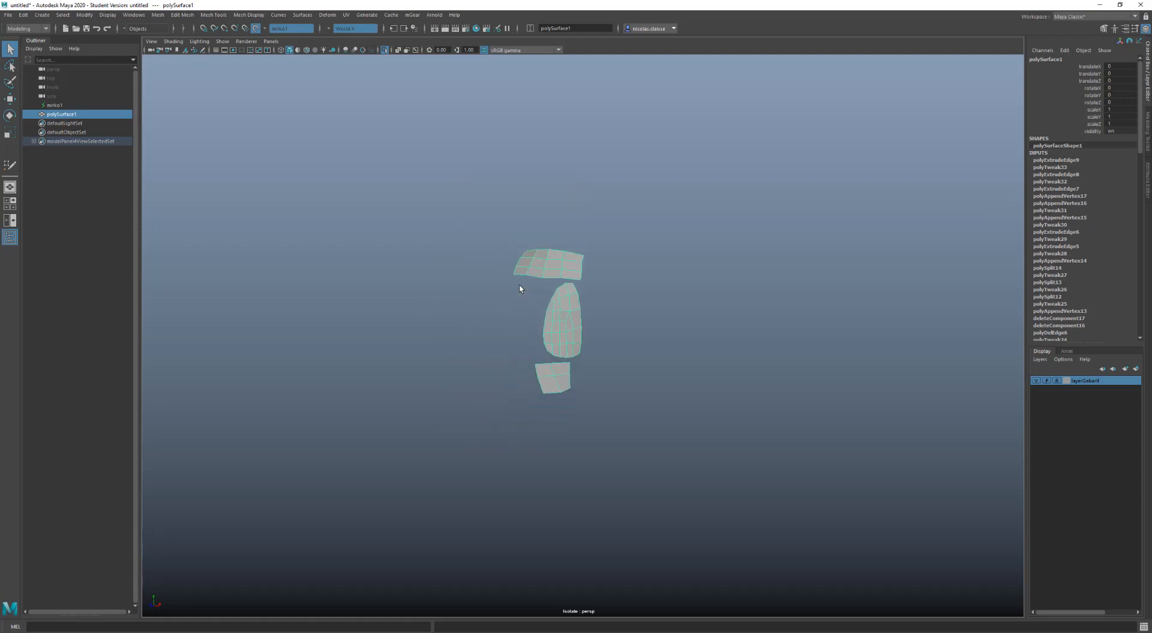
{"action": "key", "text": "w"}
{"action": "scroll", "coordinate": [520, 289], "scroll_direction": "down", "scroll_amount": 4}
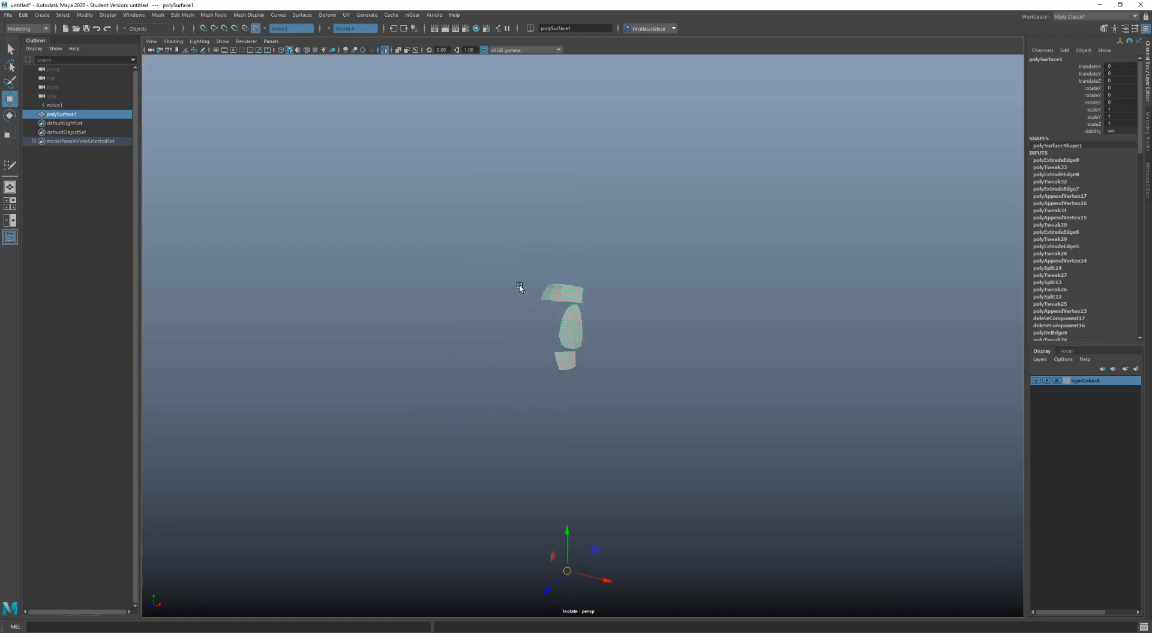
{"action": "scroll", "coordinate": [519, 286], "scroll_direction": "up", "scroll_amount": 2}
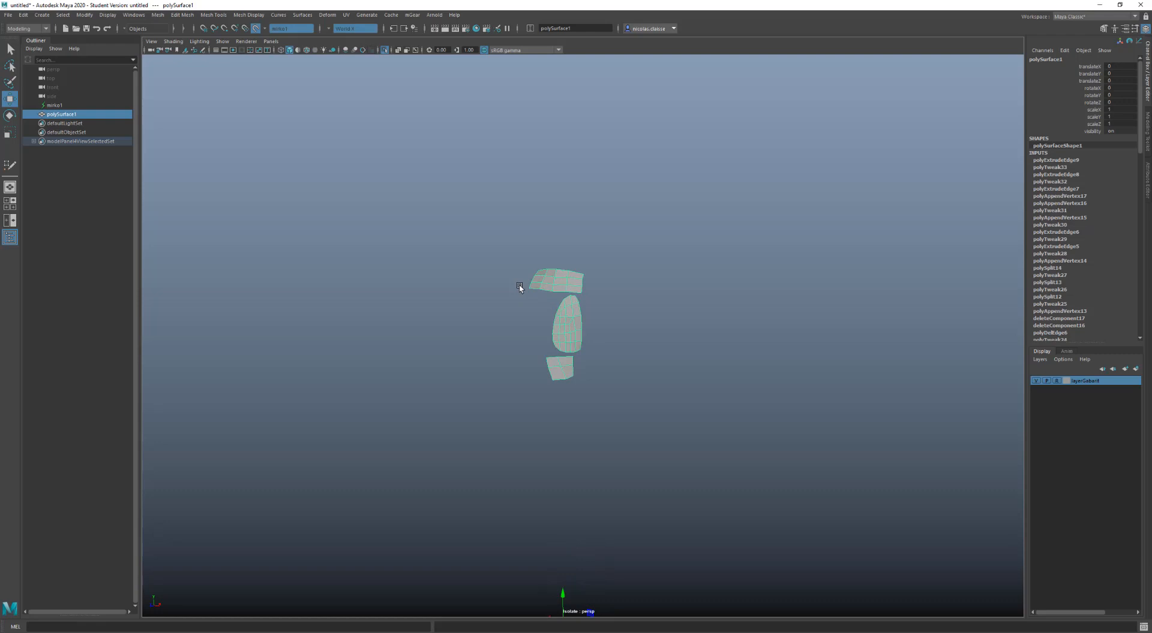
{"action": "scroll", "coordinate": [550, 280], "scroll_direction": "up", "scroll_amount": 4}
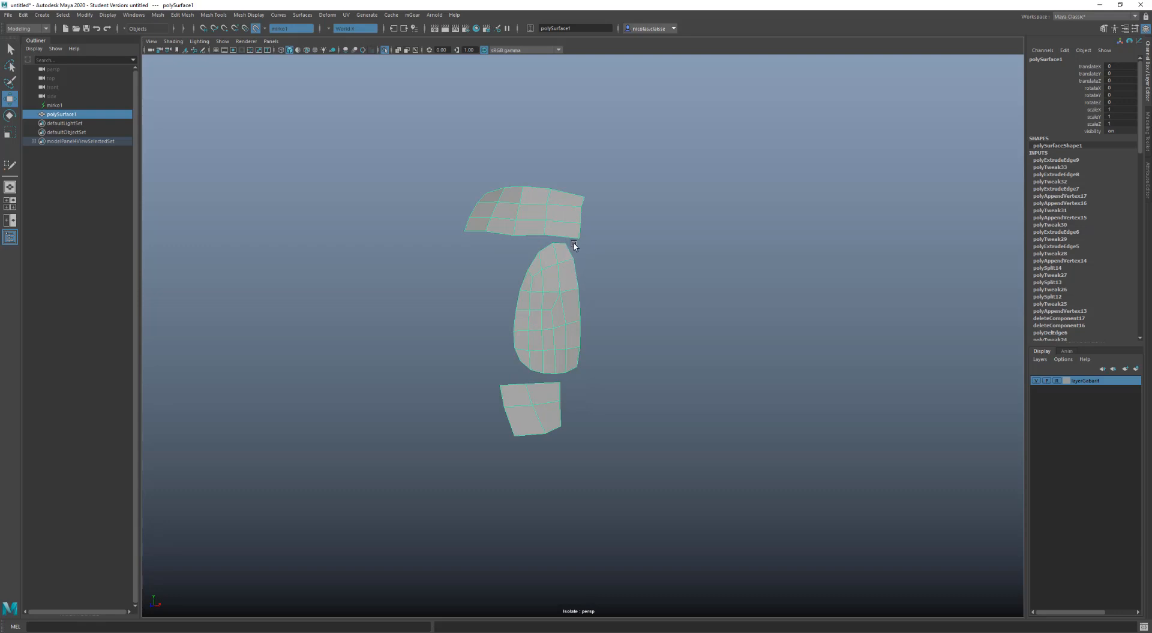
Step: Delete polySurface1's construction history, deselect the mesh, and turn off viewport isolation to bring the body back
{"action": "right_click", "coordinate": [562, 280], "text": "shift"}
{"action": "left_click", "coordinate": [23, 15]}
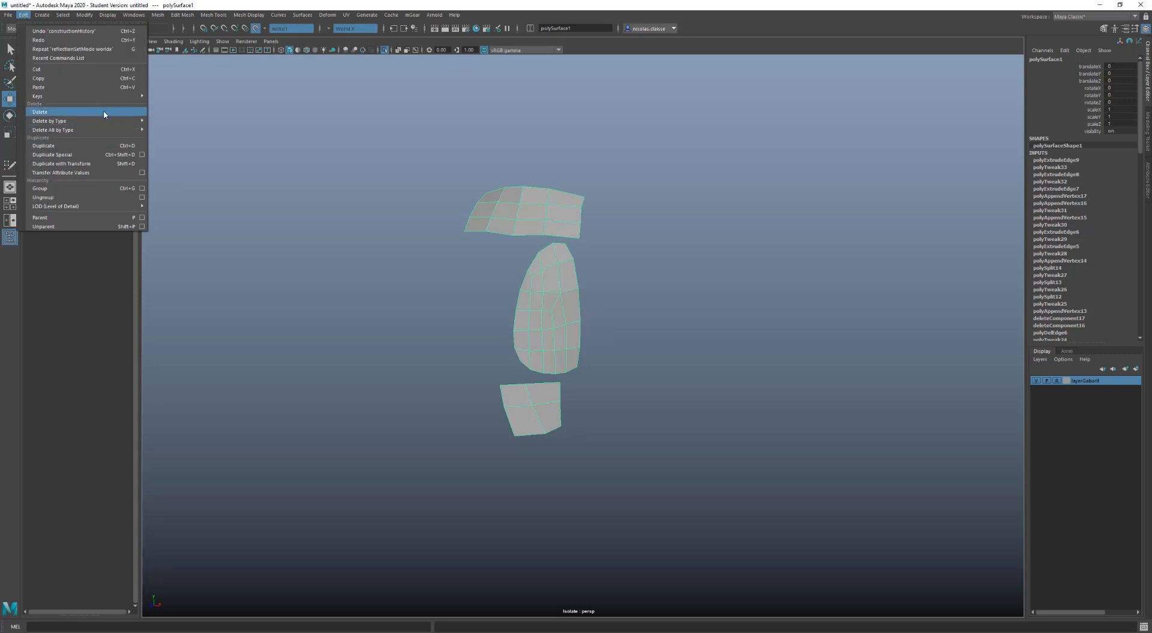
{"action": "mouse_move", "coordinate": [114, 121]}
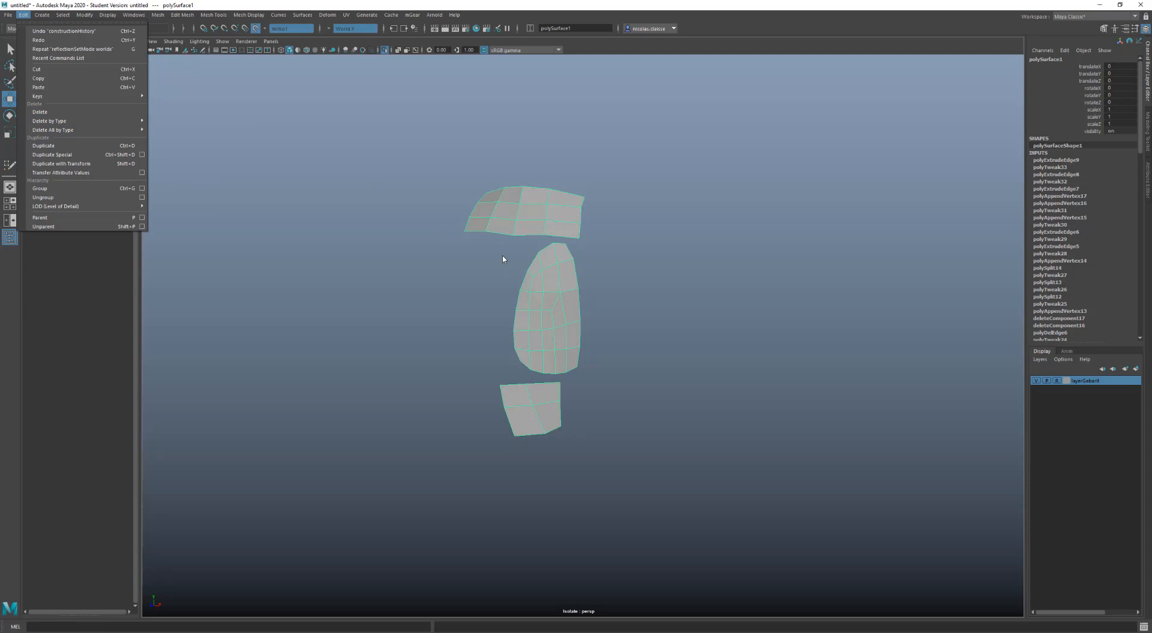
{"action": "left_click", "coordinate": [530, 221]}
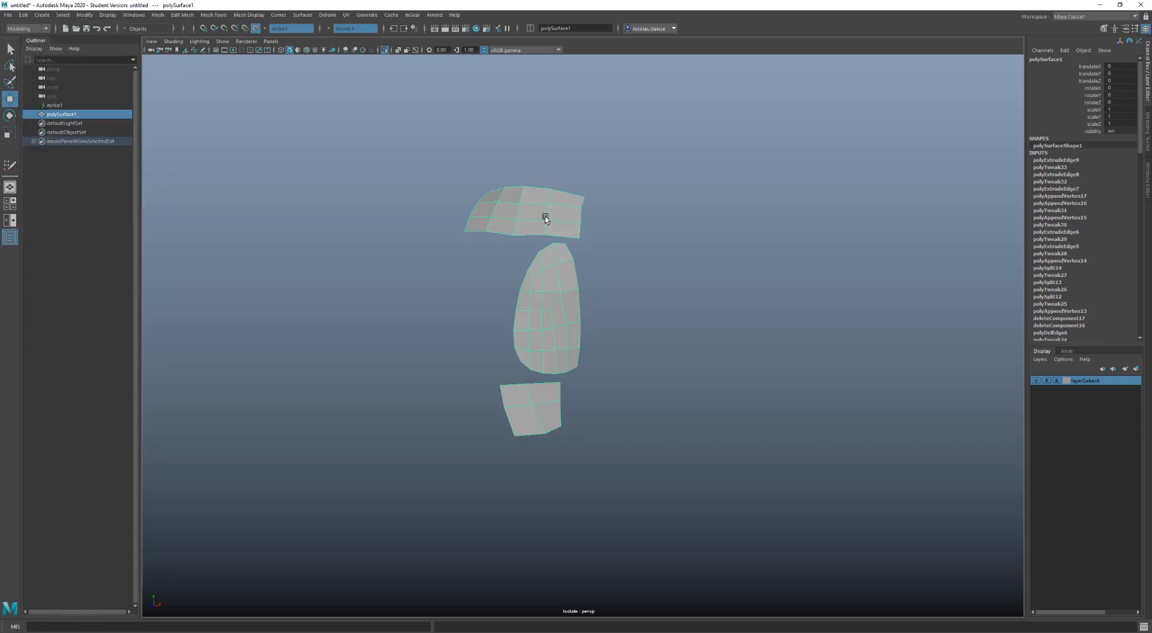
{"action": "key", "text": "alt+shift+d"}
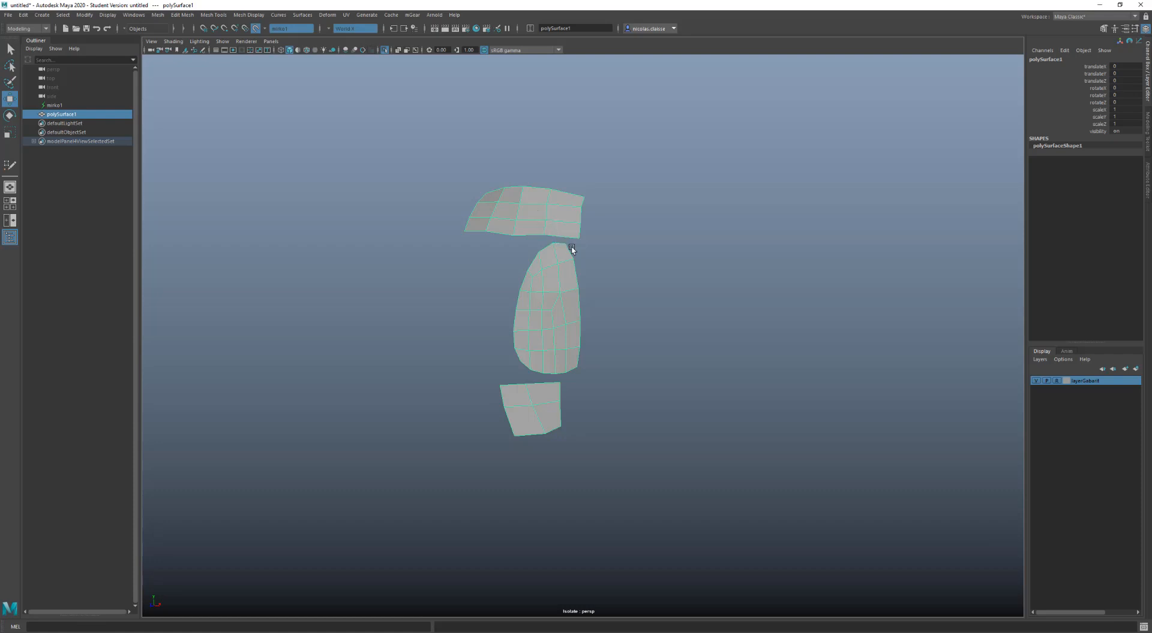
{"action": "left_click", "coordinate": [626, 260]}
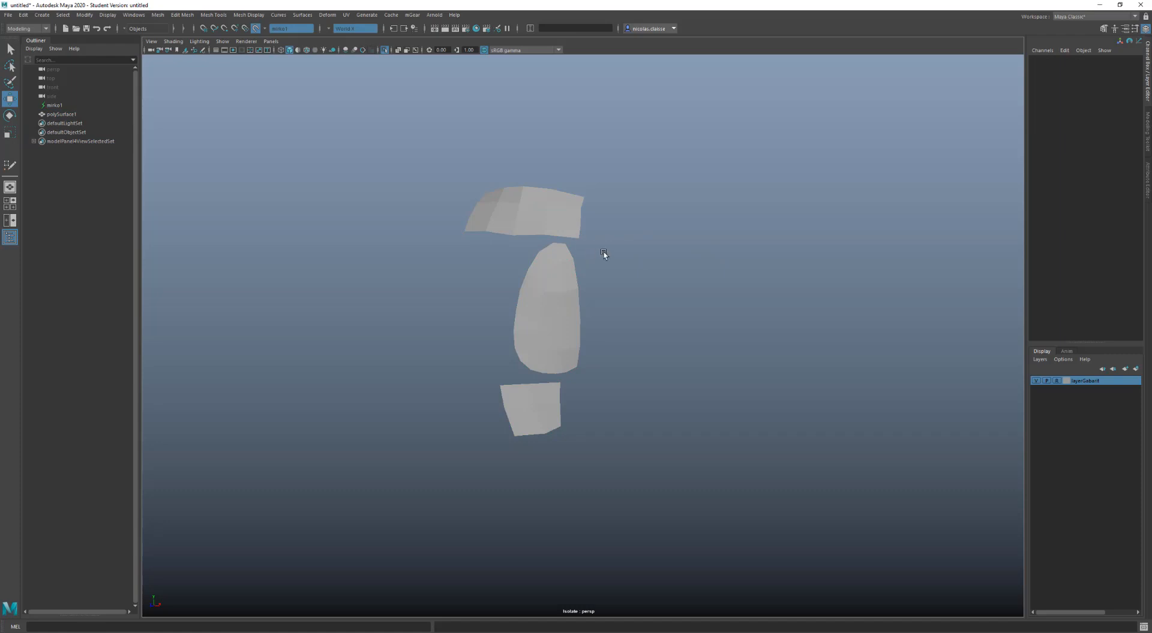
{"action": "left_click", "coordinate": [384, 50]}
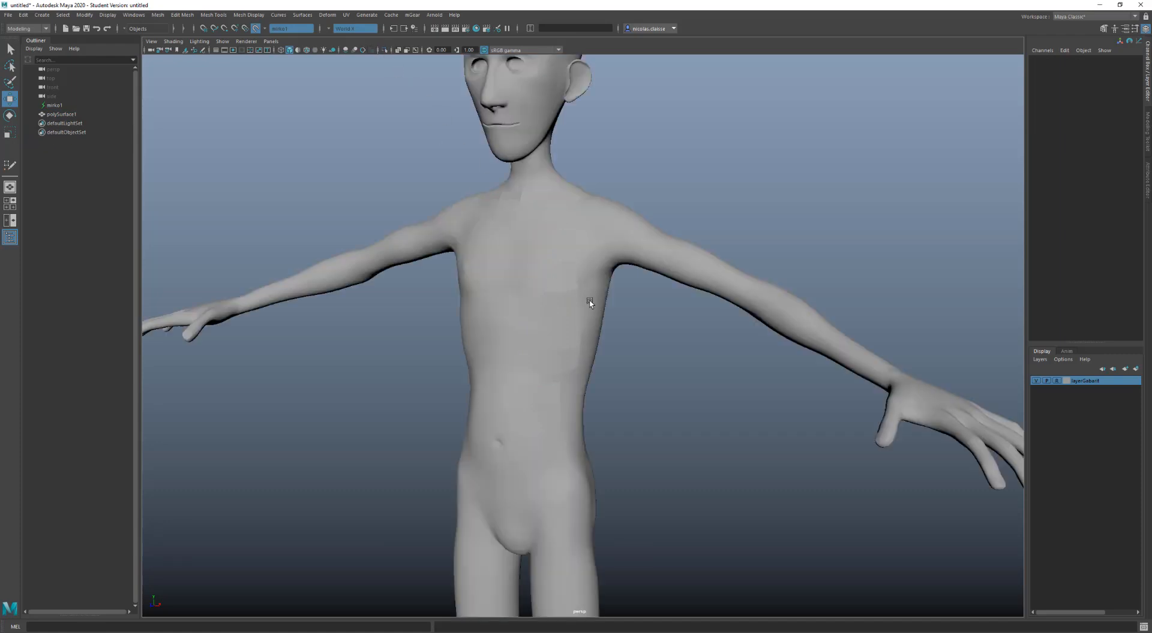
Step: Start Quad Draw with nothing selected and draw a mirrored quad on the upper arm as a separate mesh
{"action": "right_click_drag", "start_coordinate": [761, 196], "coordinate": [766, 350], "text": "shift"}
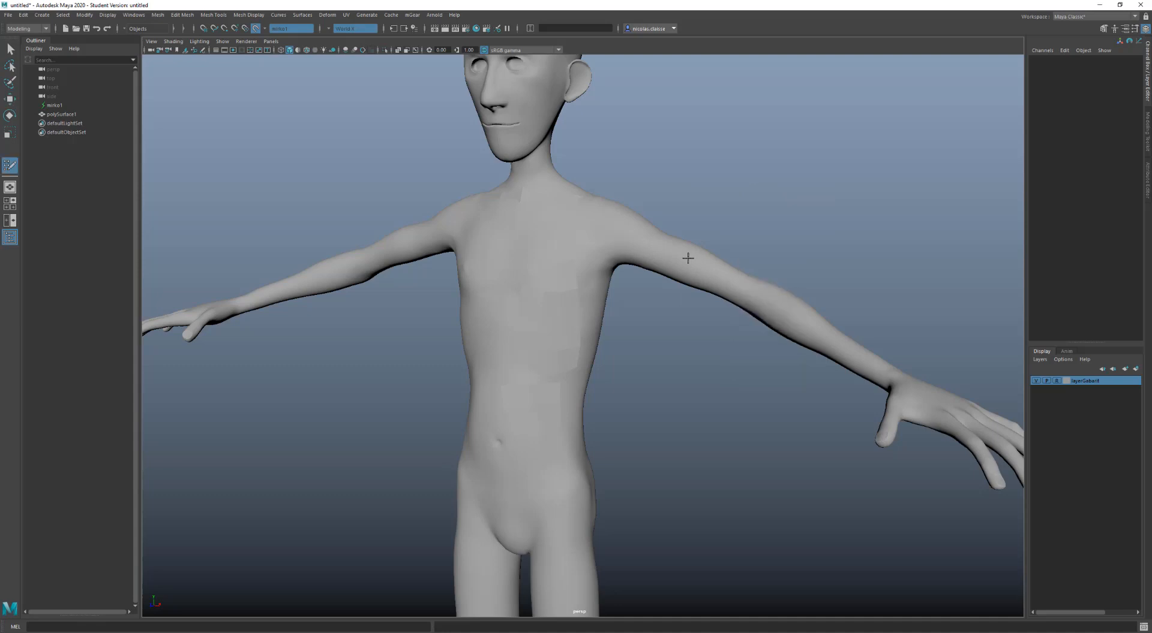
{"action": "left_click", "coordinate": [630, 247]}
{"action": "left_click", "coordinate": [640, 229]}
{"action": "left_click", "coordinate": [661, 265]}
{"action": "left_click", "coordinate": [673, 247]}
{"action": "left_click", "coordinate": [651, 249], "text": "shift"}
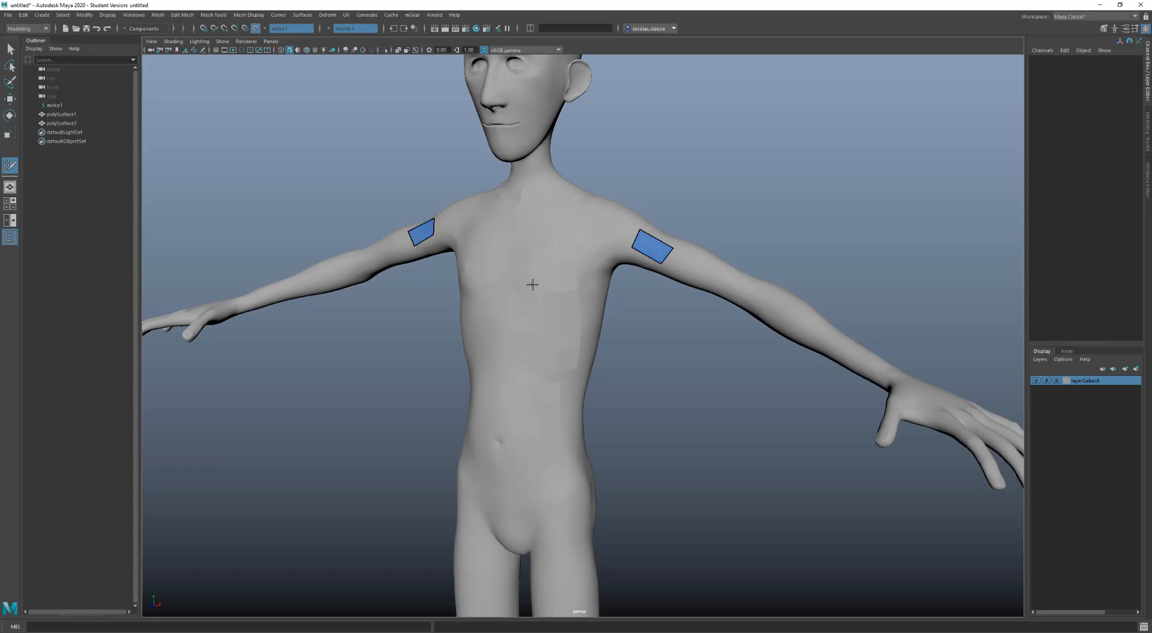
Step: Select both the torso patches' mesh and the new arm quads' mesh in object mode and combine them into one
{"action": "key", "text": "q"}
{"action": "left_click", "coordinate": [565, 304]}
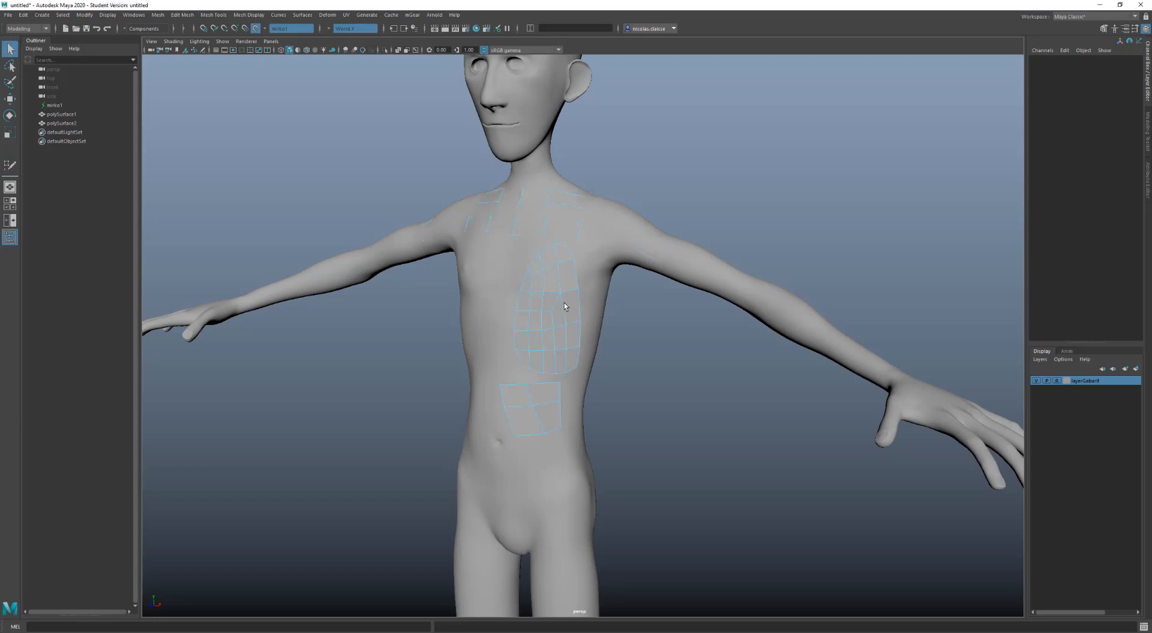
{"action": "key", "text": "F8"}
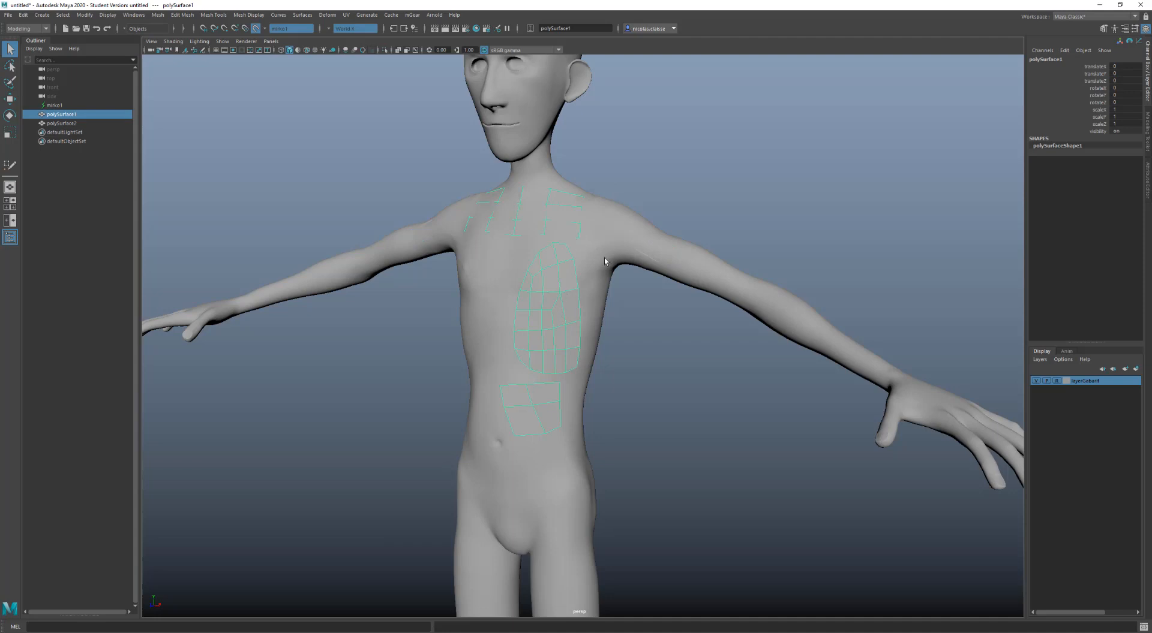
{"action": "left_click", "coordinate": [651, 255], "text": "shift"}
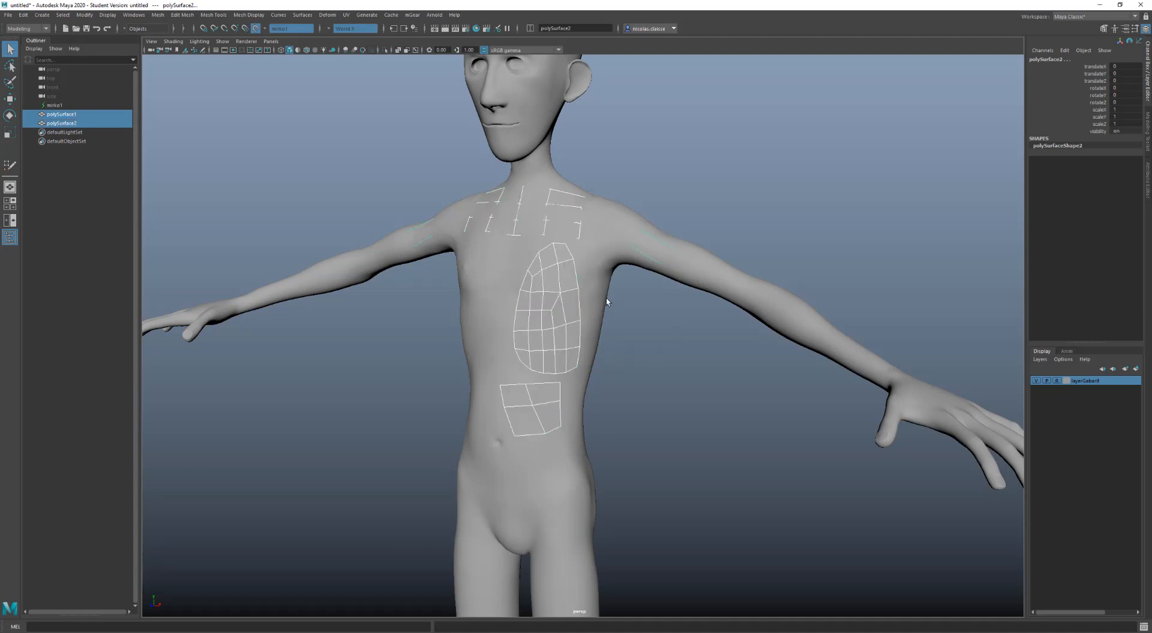
{"action": "right_click", "coordinate": [641, 257], "text": "shift"}
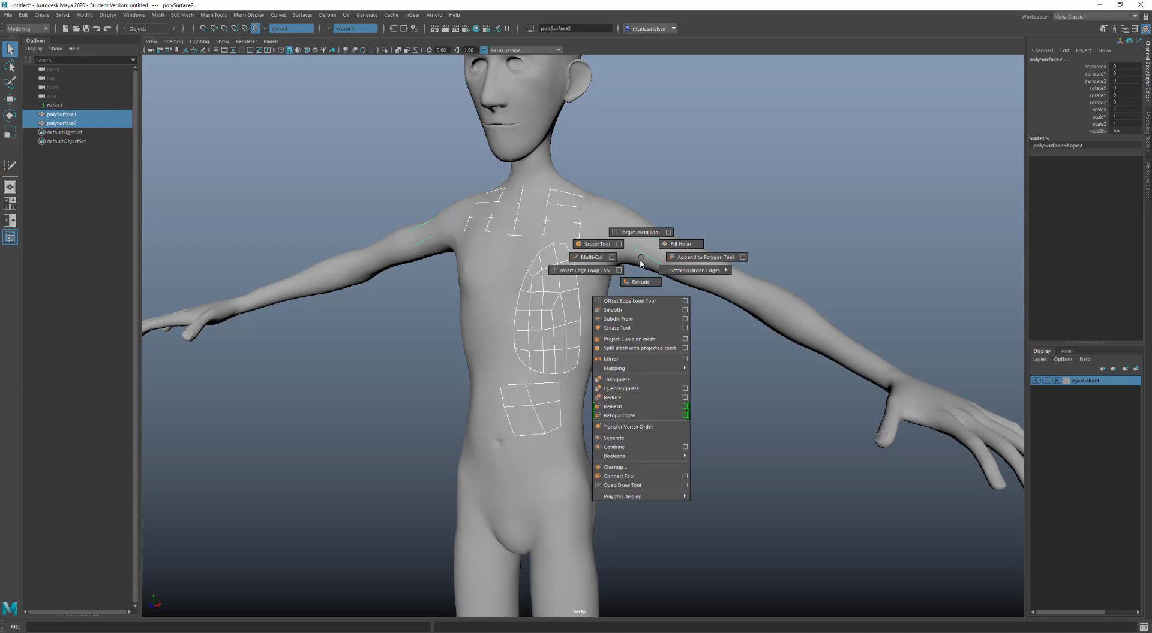
{"action": "left_click", "coordinate": [635, 446]}
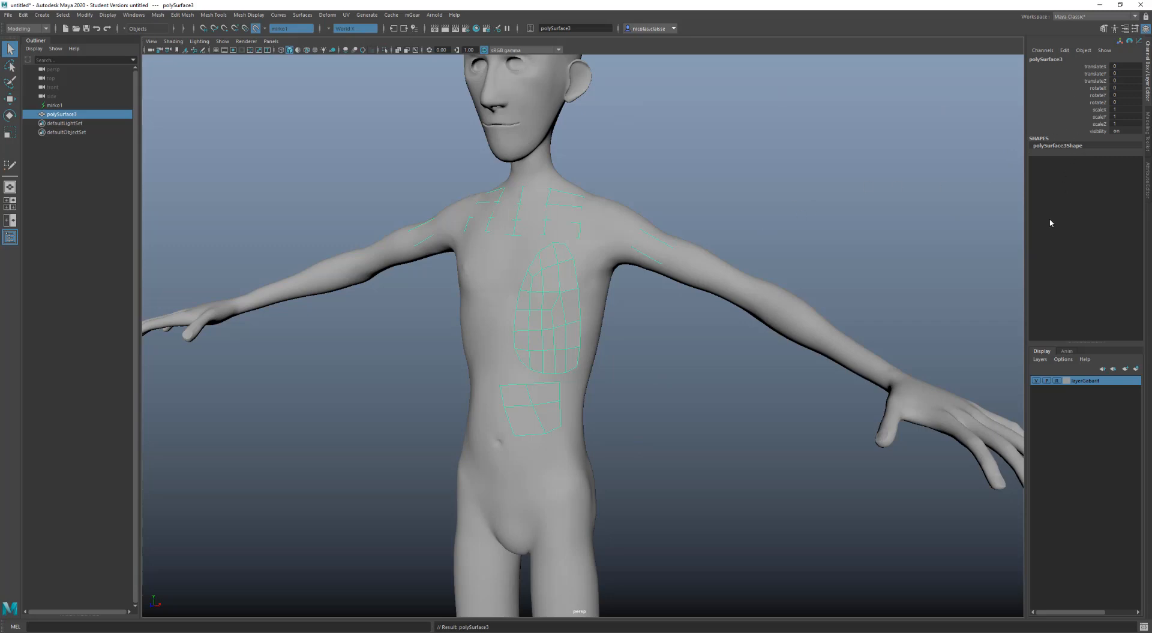
Step: Activate Quad Draw on the combined mesh and fill the gap between the chest grid and the upper-arm quad
{"action": "right_click", "coordinate": [590, 242], "text": "shift"}
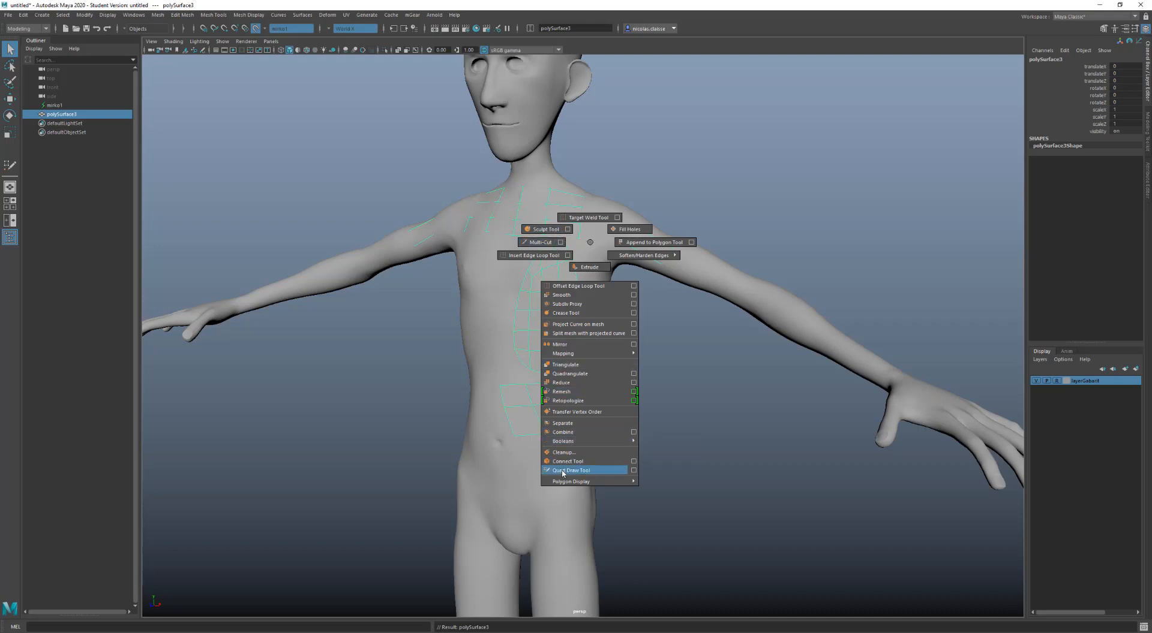
{"action": "left_click", "coordinate": [563, 472]}
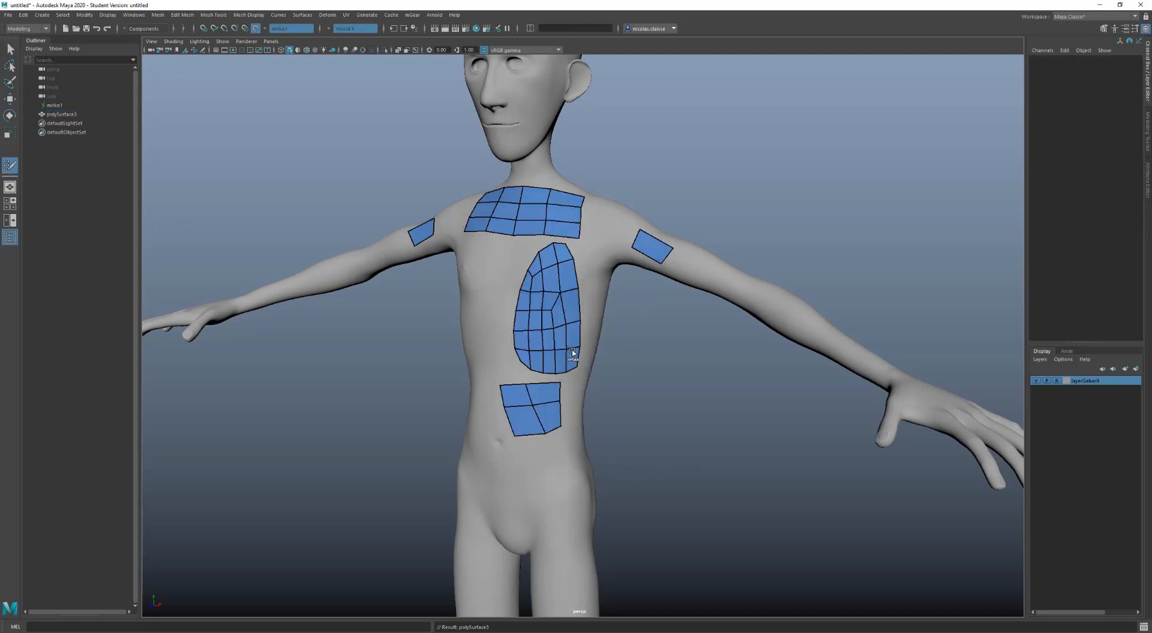
{"action": "left_click", "coordinate": [604, 233], "text": "shift"}
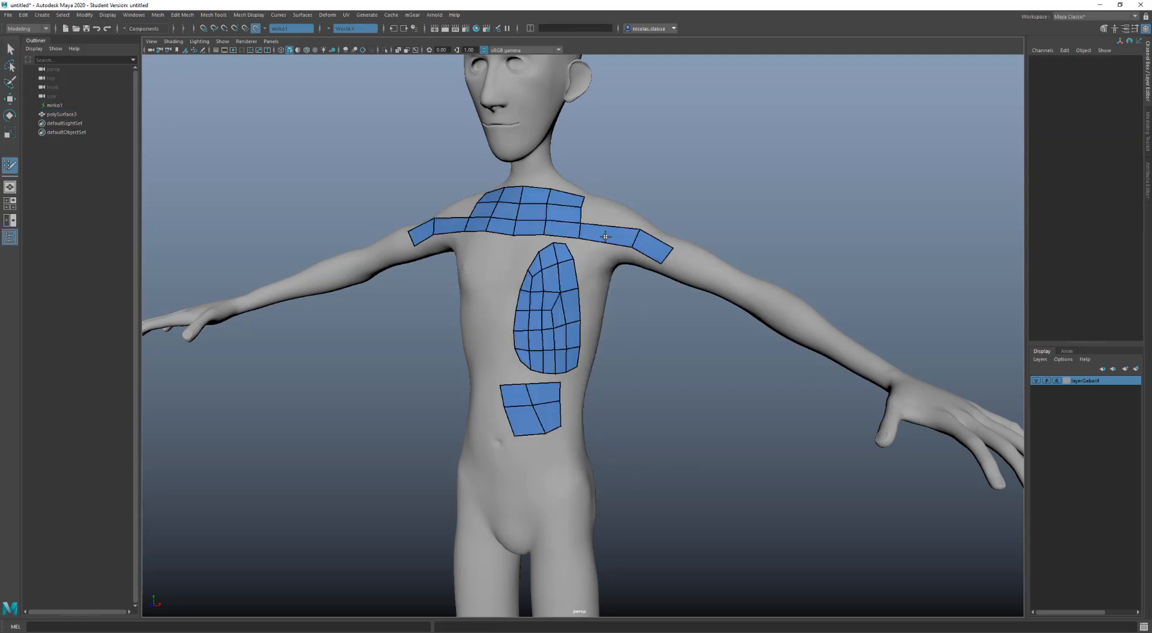
Step: Lower the upper end of the oval torso patch and fill two quads connecting it to the chest grid
{"action": "scroll", "coordinate": [560, 252], "scroll_direction": "up", "scroll_amount": 5}
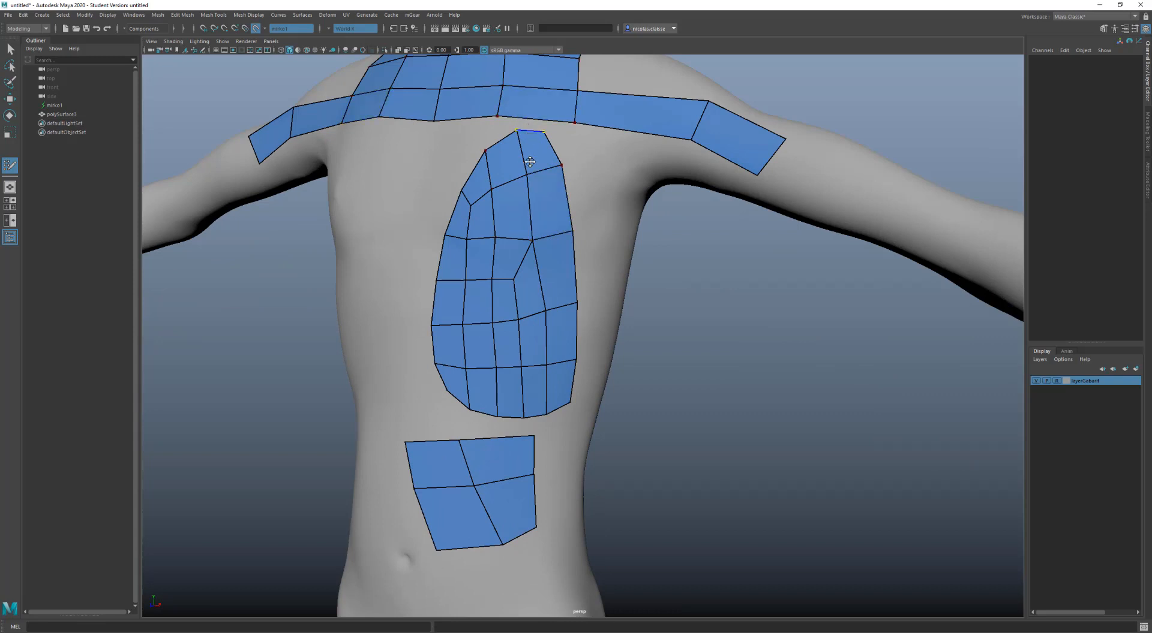
{"action": "mouse_move", "coordinate": [532, 150]}
{"action": "left_mouse_down"}
{"action": "mouse_move", "coordinate": [534, 183]}
{"action": "mouse_move", "coordinate": [531, 170]}
{"action": "left_mouse_up"}
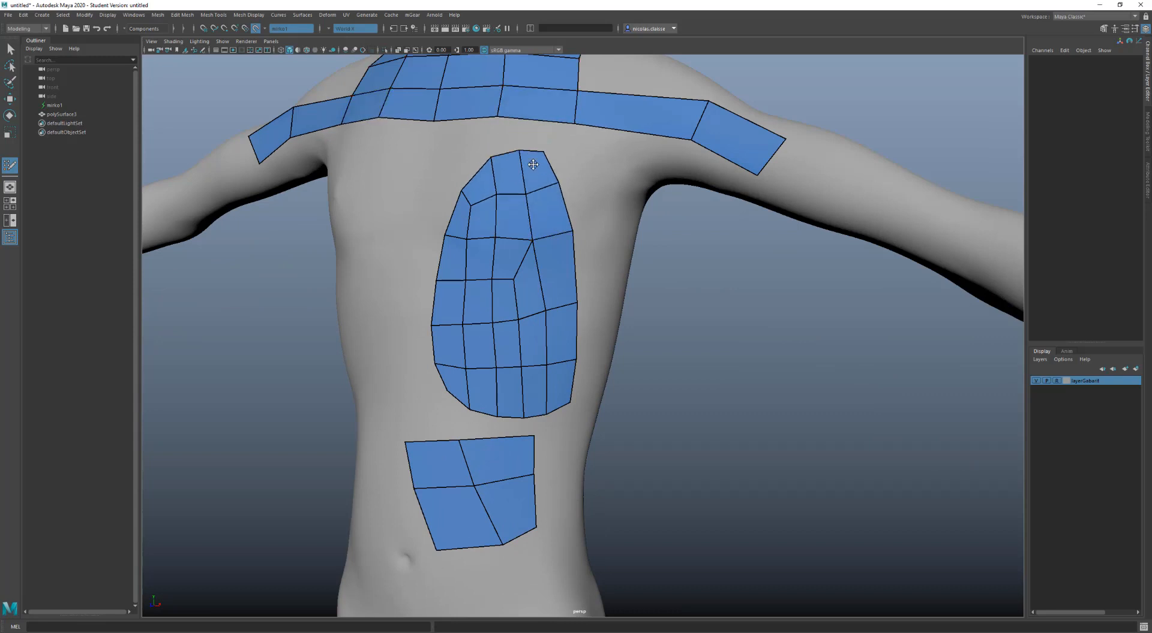
{"action": "left_click", "coordinate": [526, 129], "text": "shift"}
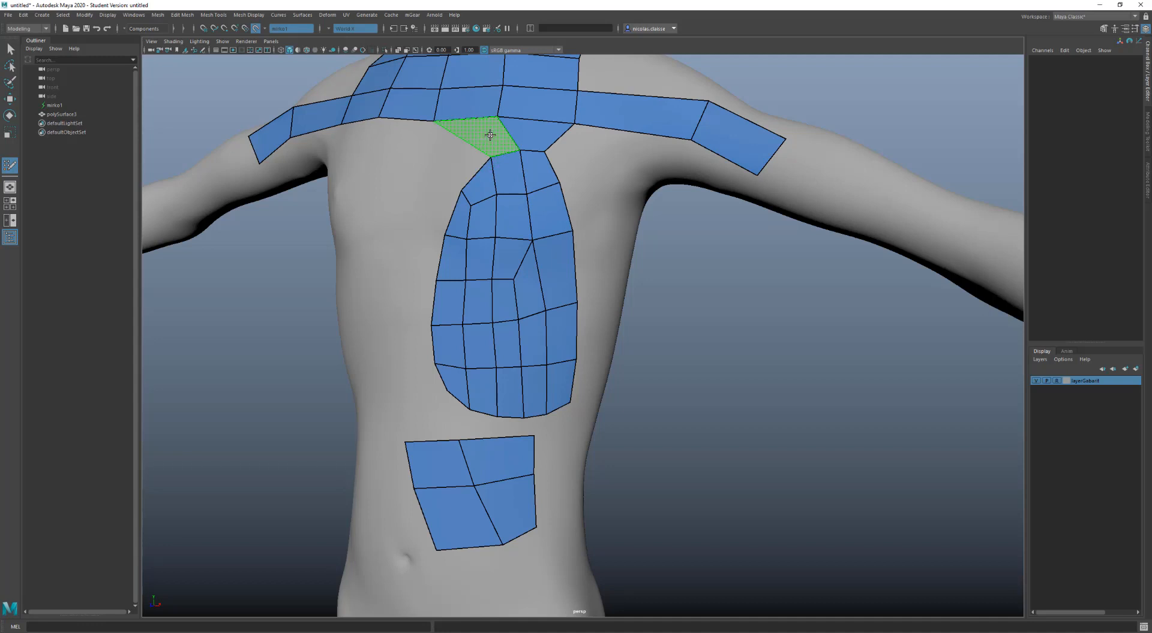
{"action": "left_click", "coordinate": [490, 135], "text": "shift"}
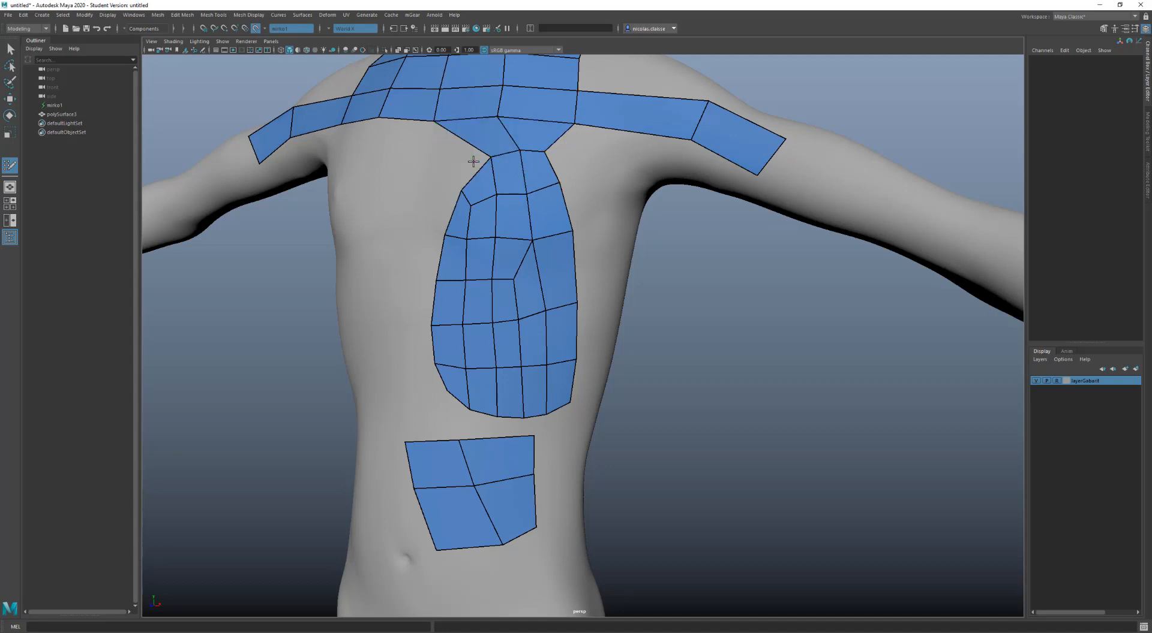
Step: Insert an edge loop in the small belly patch and fill two quads connecting it to the oval torso patch
{"action": "left_click", "coordinate": [496, 436], "text": "ctrl"}
{"action": "left_click", "coordinate": [514, 424], "text": "shift"}
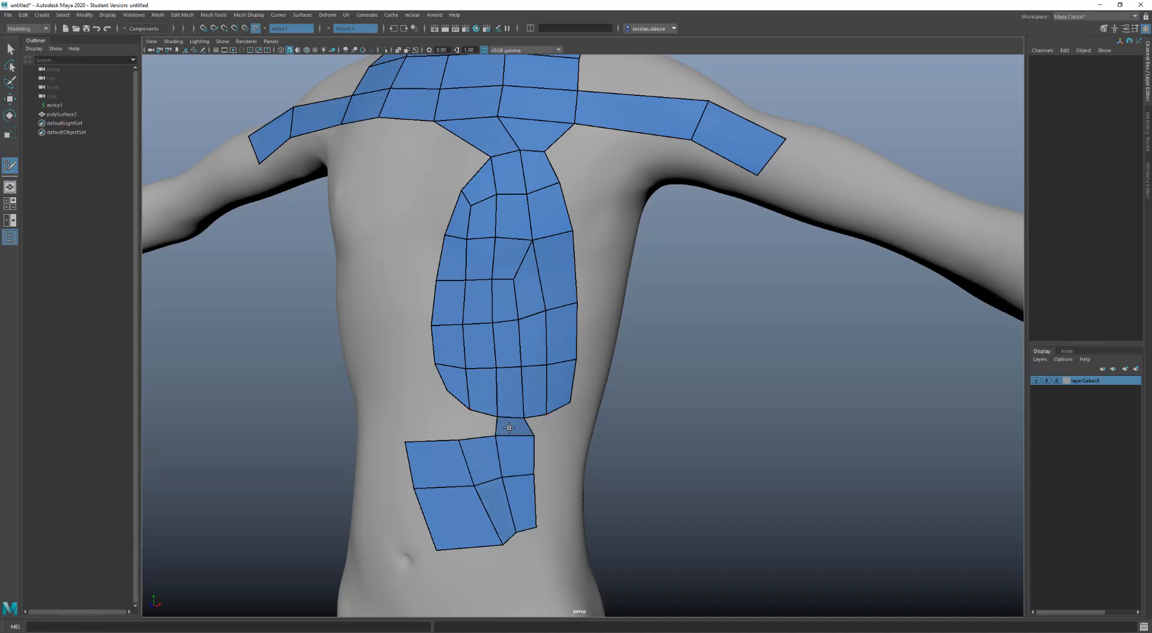
{"action": "left_click", "coordinate": [477, 424], "text": "shift"}
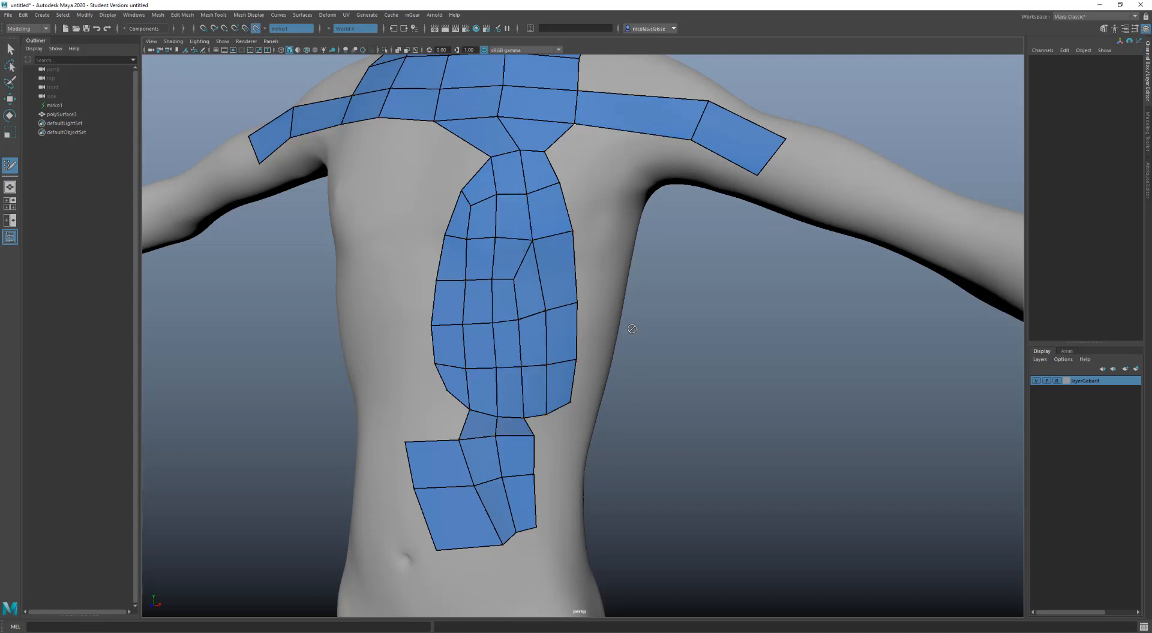
Step: Turn off symmetry, leave Quad Draw and return the retopology mesh to object mode
{"action": "left_click", "coordinate": [335, 29]}
{"action": "scroll", "coordinate": [381, 151], "scroll_direction": "up", "scroll_amount": 2}
{"action": "scroll", "coordinate": [450, 169], "scroll_direction": "down", "scroll_amount": 4}
{"action": "key", "text": "q"}
{"action": "mouse_move", "coordinate": [465, 172]}
{"action": "left_mouse_down", "text": "alt"}
{"action": "mouse_move", "coordinate": [663, 278]}
{"action": "mouse_move", "coordinate": [645, 279]}
{"action": "left_mouse_up", "text": "alt"}
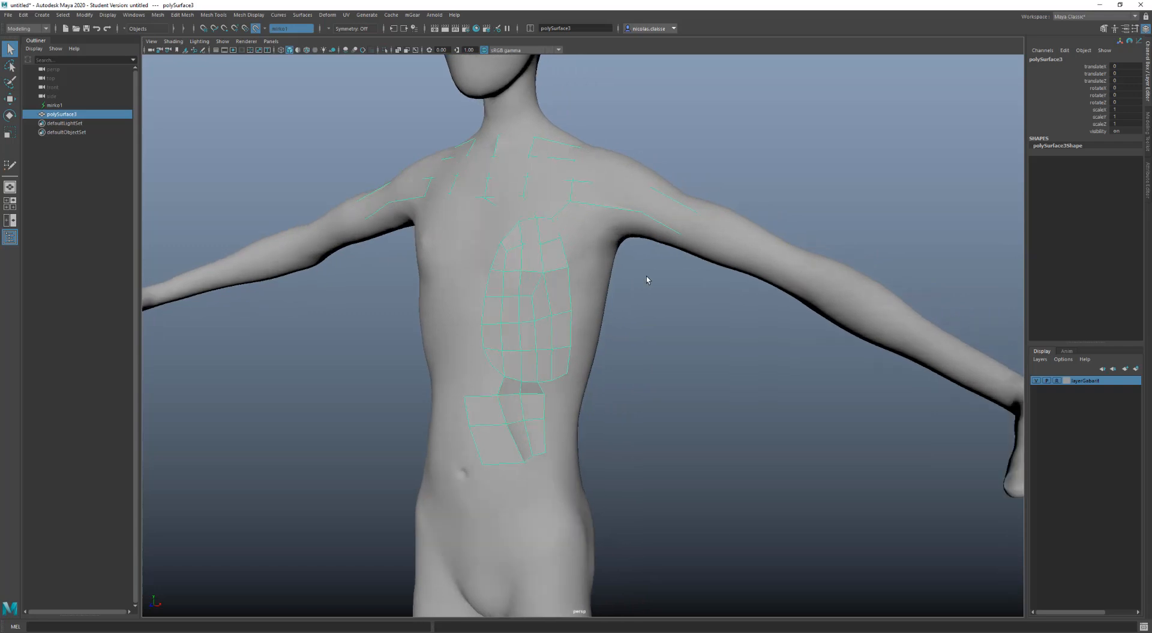
{"action": "scroll", "coordinate": [646, 276], "scroll_direction": "down", "scroll_amount": 4}
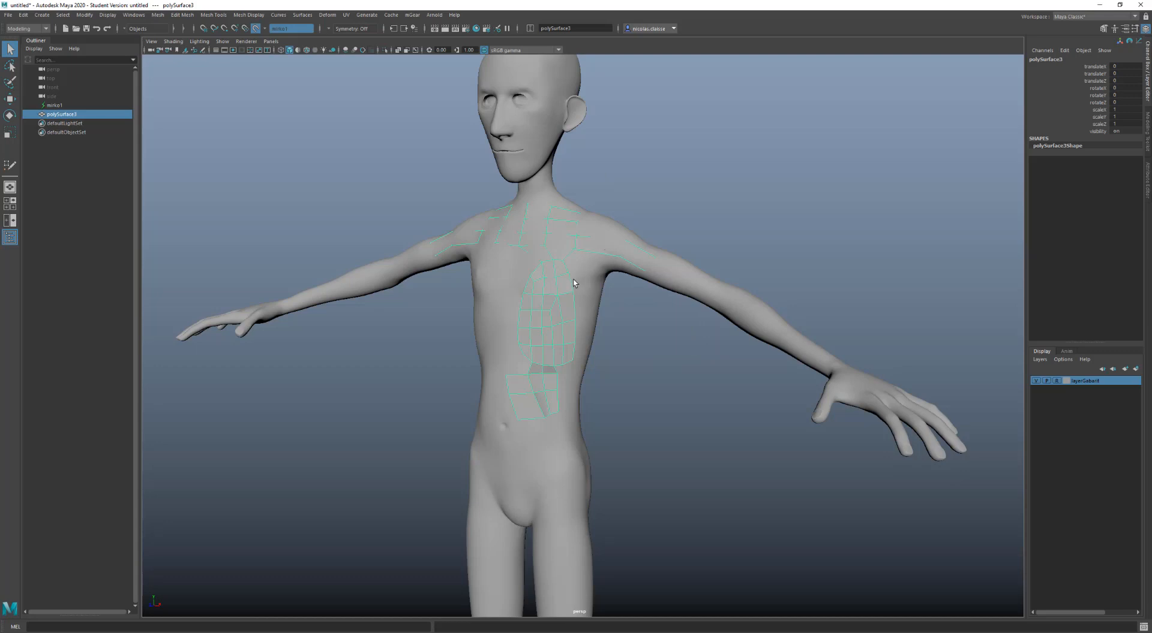
{"action": "scroll", "coordinate": [739, 408], "scroll_direction": "down", "scroll_amount": 3}
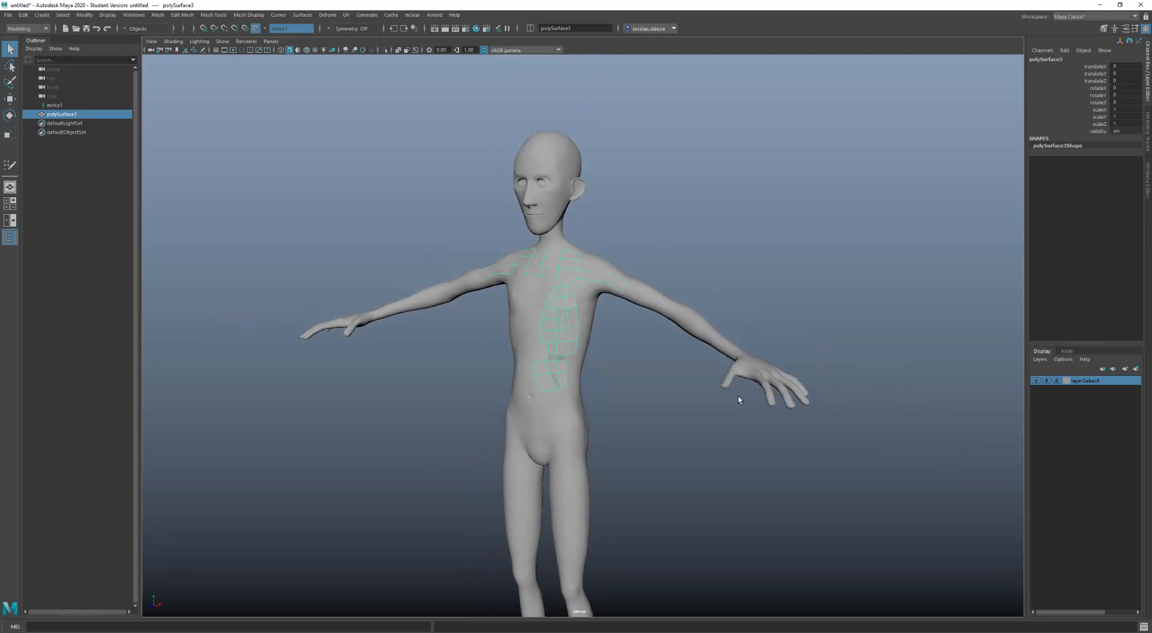
{"action": "scroll", "coordinate": [738, 397], "scroll_direction": "down", "scroll_amount": 2}
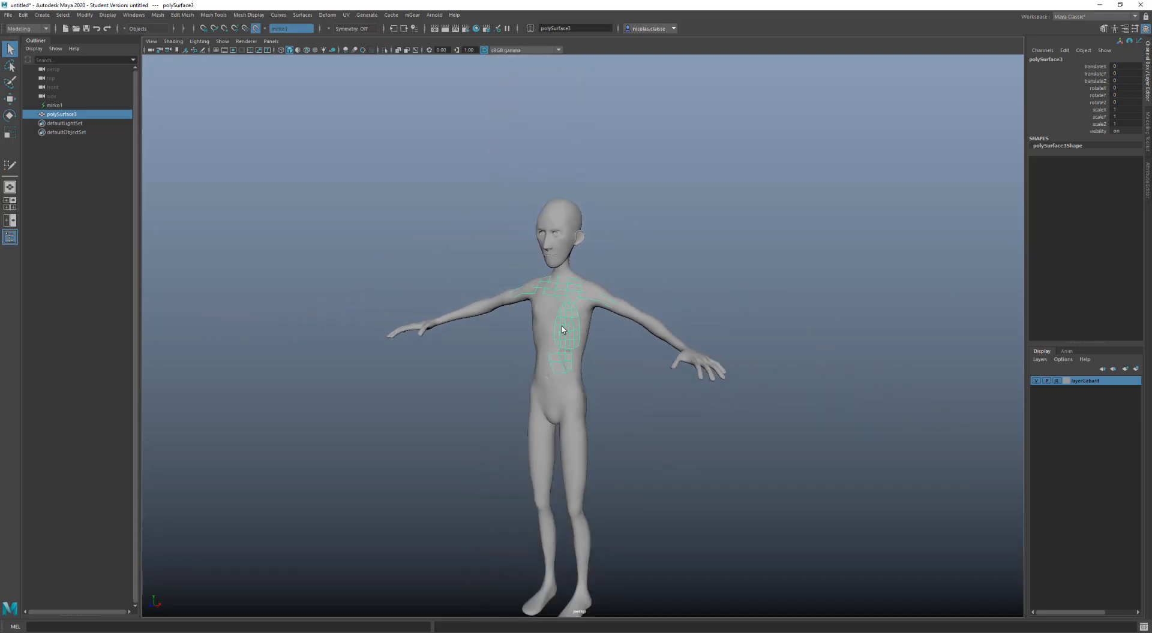
Step: Disable the live surface and move the retopology mesh about 109 units in negative X, clear of the sculpt
{"action": "left_click", "coordinate": [255, 28]}
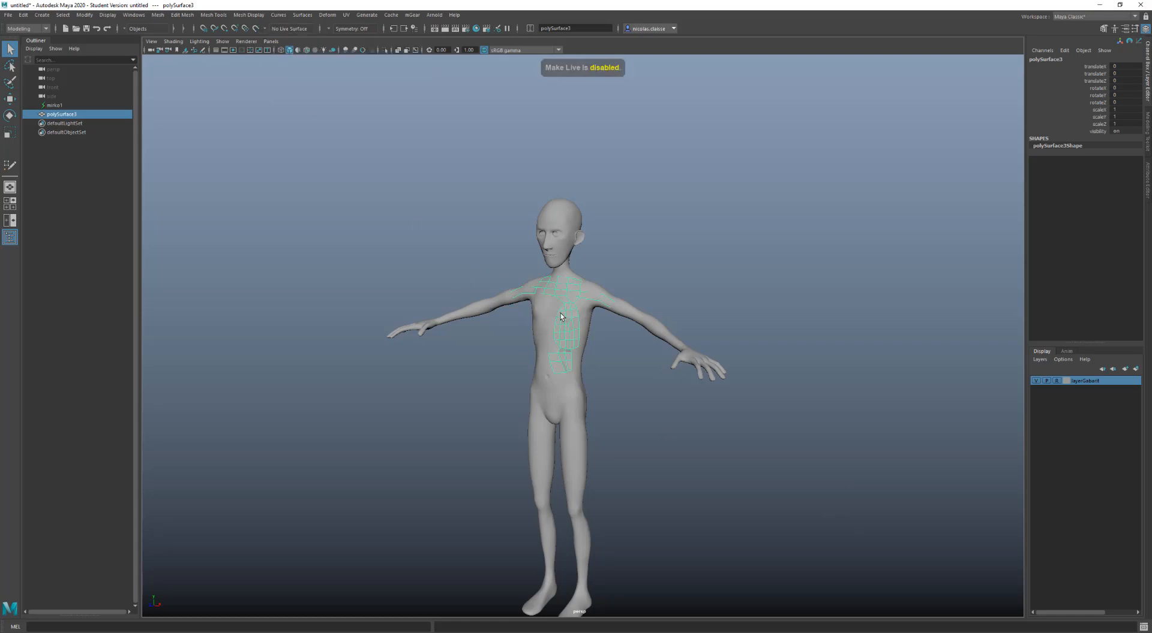
{"action": "key", "text": "w"}
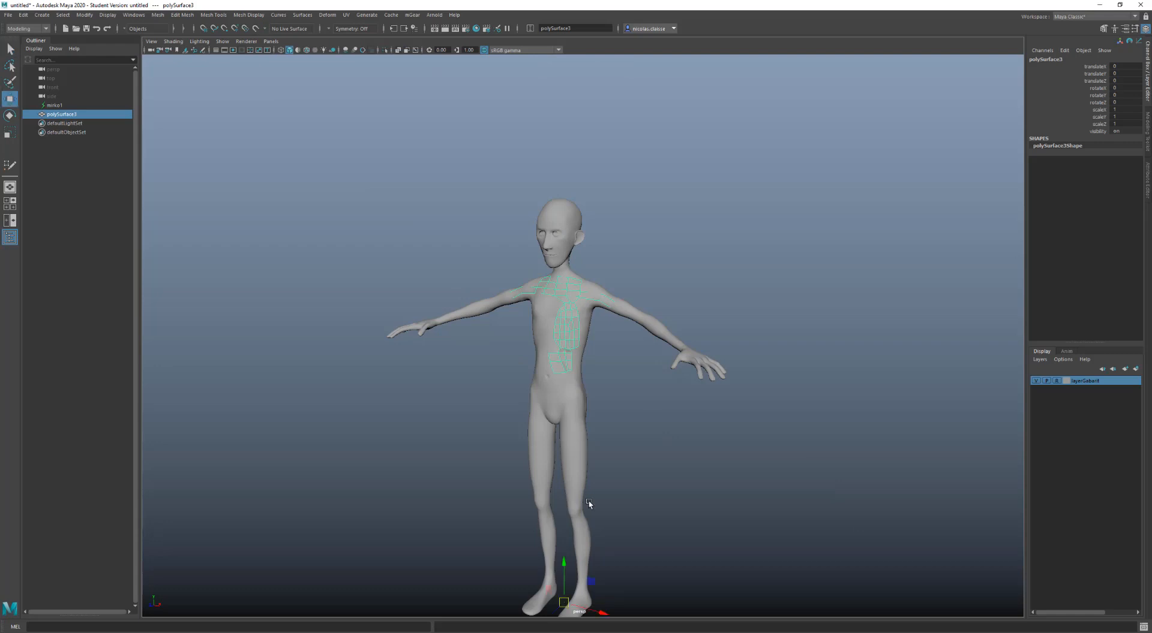
{"action": "left_click_drag", "start_coordinate": [594, 610], "coordinate": [400, 542]}
{"action": "key", "text": "f"}
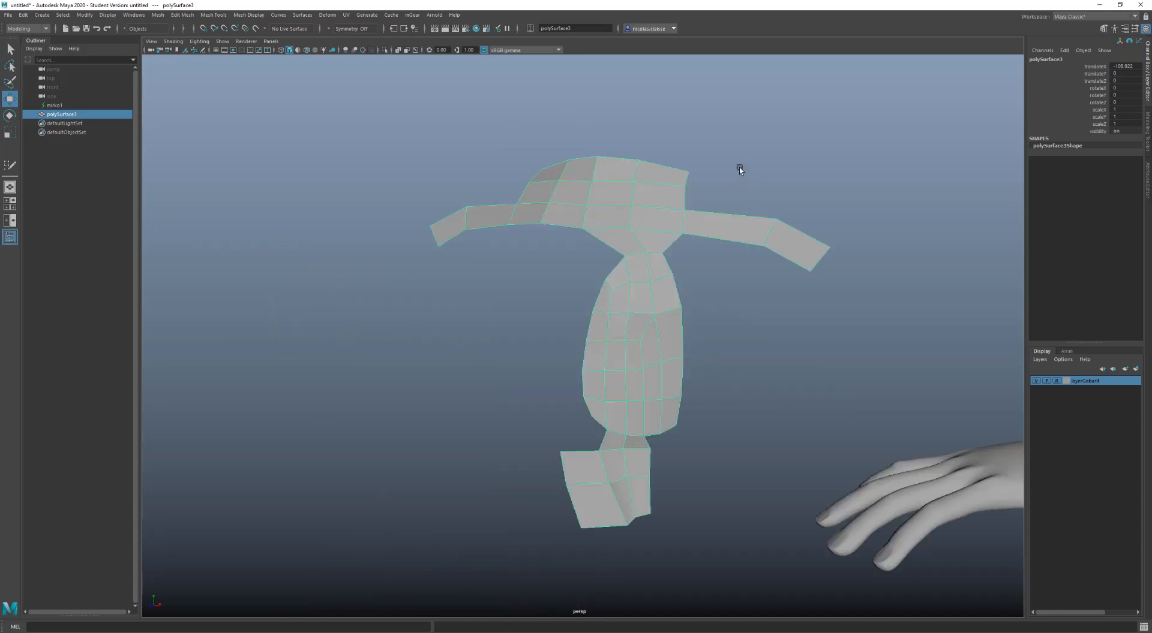
Step: Activate Quad Draw on the freestanding mesh and fill a quad between the upper-arm strip and the oval torso patch
{"action": "right_click_drag", "start_coordinate": [693, 251], "coordinate": [696, 477], "text": "shift"}
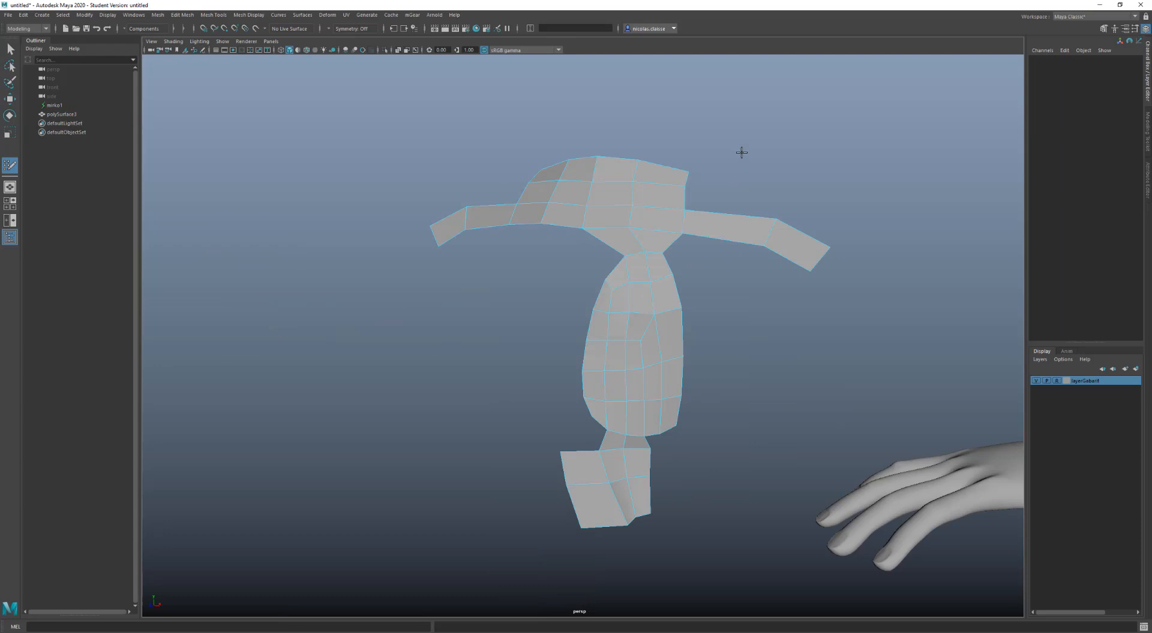
{"action": "key", "text": "shift"}
{"action": "left_click", "coordinate": [692, 257], "text": "shift"}
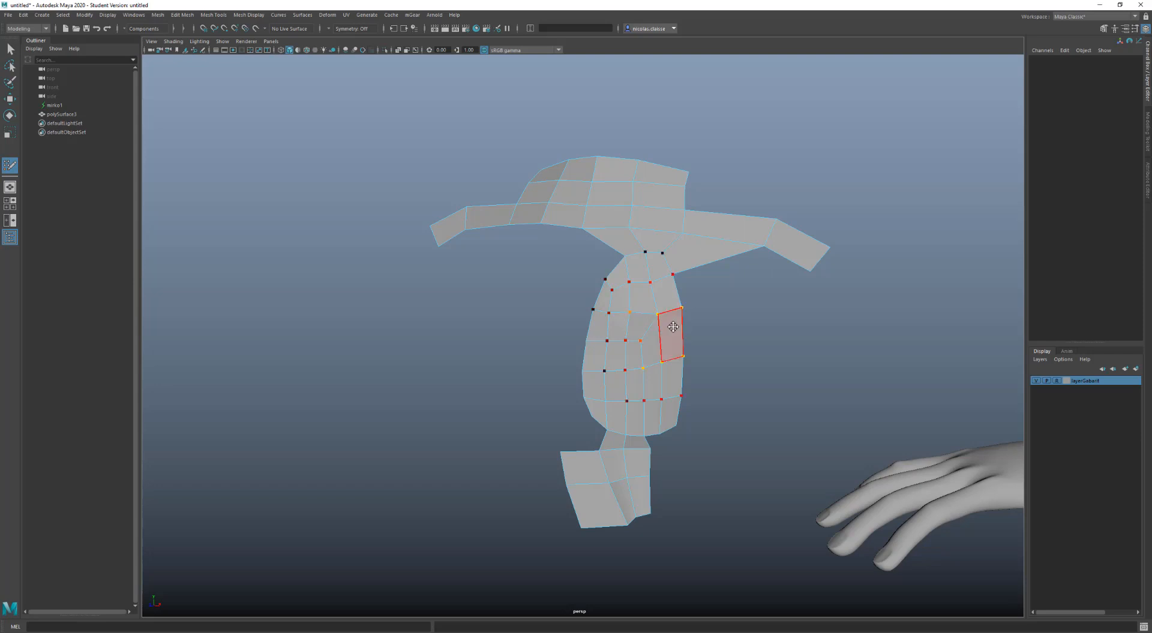
Step: Tweak components of the oval torso patch without a live surface to reshape its upper half
{"action": "left_click_drag", "start_coordinate": [673, 326], "coordinate": [606, 348]}
{"action": "left_click_drag", "start_coordinate": [657, 373], "coordinate": [676, 321], "text": "alt"}
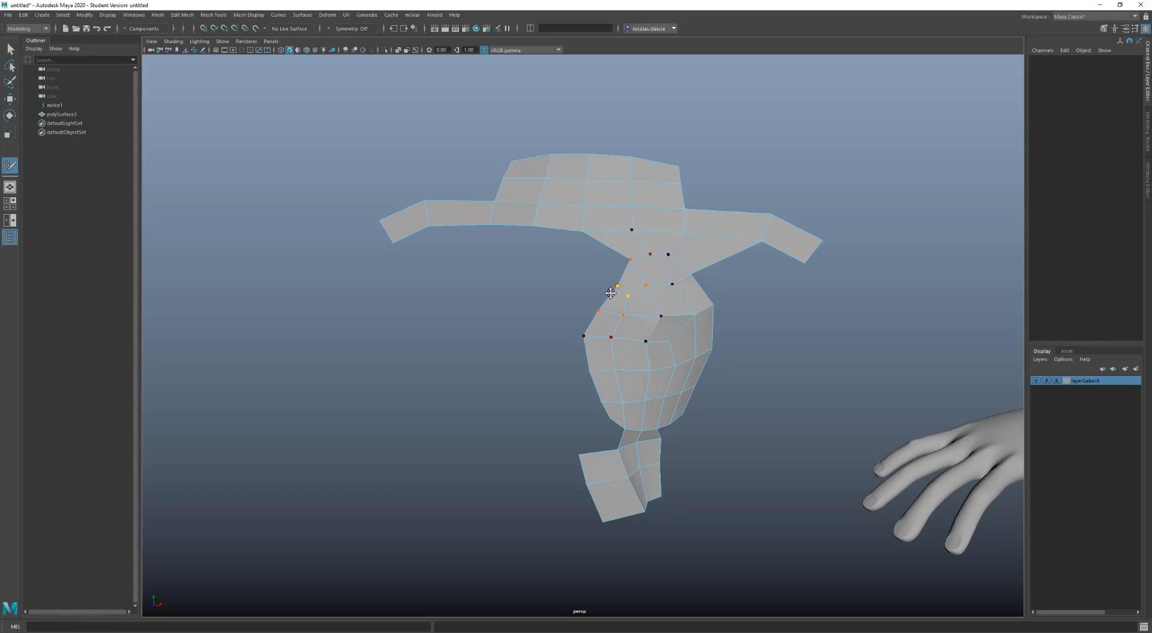
{"action": "mouse_move", "coordinate": [608, 299]}
{"action": "left_mouse_down"}
{"action": "mouse_move", "coordinate": [590, 290]}
{"action": "mouse_move", "coordinate": [666, 327]}
{"action": "mouse_move", "coordinate": [689, 322]}
{"action": "mouse_move", "coordinate": [609, 342]}
{"action": "mouse_move", "coordinate": [643, 342]}
{"action": "mouse_move", "coordinate": [662, 307]}
{"action": "mouse_move", "coordinate": [682, 332]}
{"action": "mouse_move", "coordinate": [692, 304]}
{"action": "mouse_move", "coordinate": [648, 334]}
{"action": "left_mouse_up"}
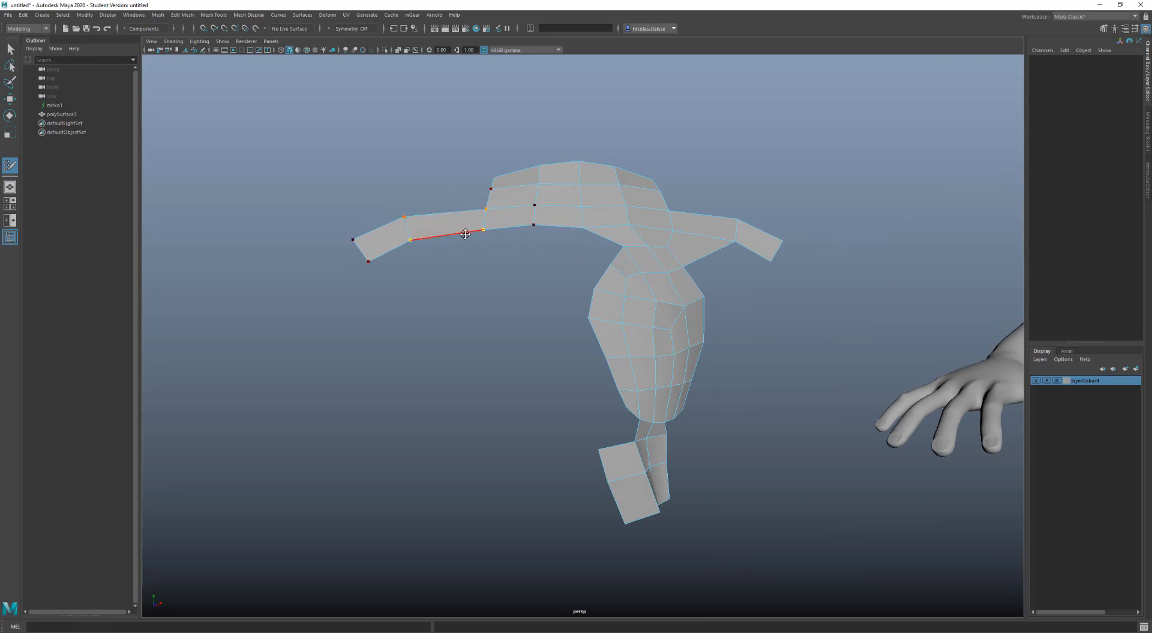
Step: Extend the lower edge of the opposite arm strip downward into a long quad
{"action": "left_click_drag", "start_coordinate": [465, 234], "coordinate": [466, 414]}
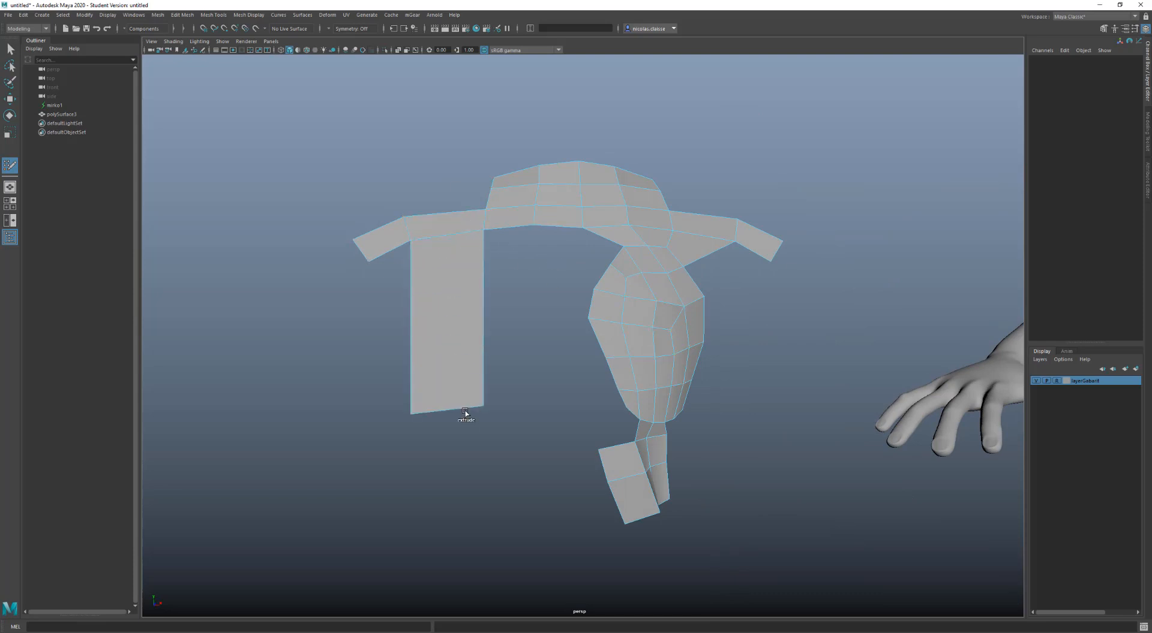
{"action": "mouse_move", "coordinate": [532, 336]}
{"action": "left_mouse_down", "text": "alt"}
{"action": "mouse_move", "coordinate": [637, 332]}
{"action": "mouse_move", "coordinate": [617, 300]}
{"action": "left_mouse_up", "text": "alt"}
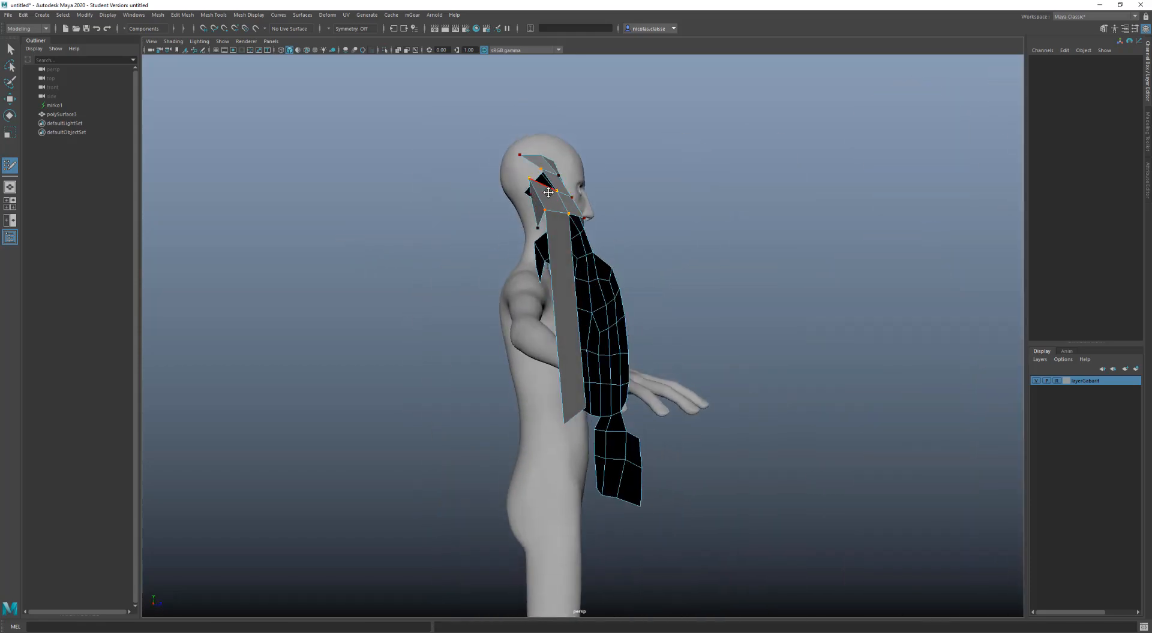
{"action": "left_click_drag", "start_coordinate": [641, 339], "coordinate": [594, 342], "text": "alt"}
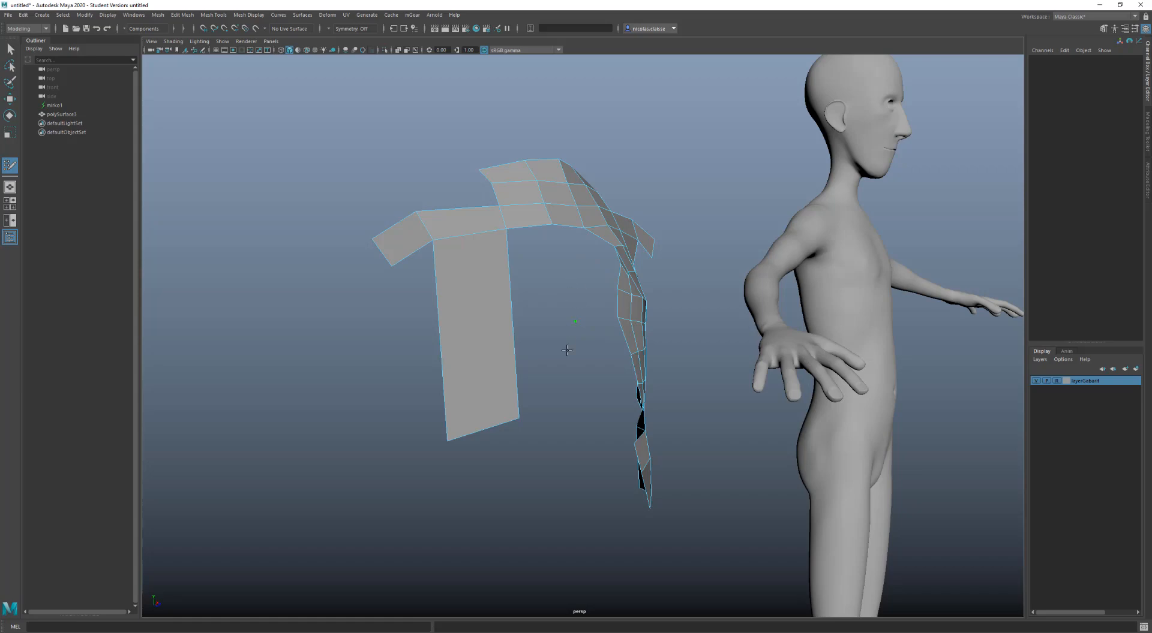
Step: Fill two quads below the chest grid beside the oval patch and weld the long quad's inner lower corner to them
{"action": "left_click_drag", "start_coordinate": [567, 350], "coordinate": [544, 359], "text": "alt"}
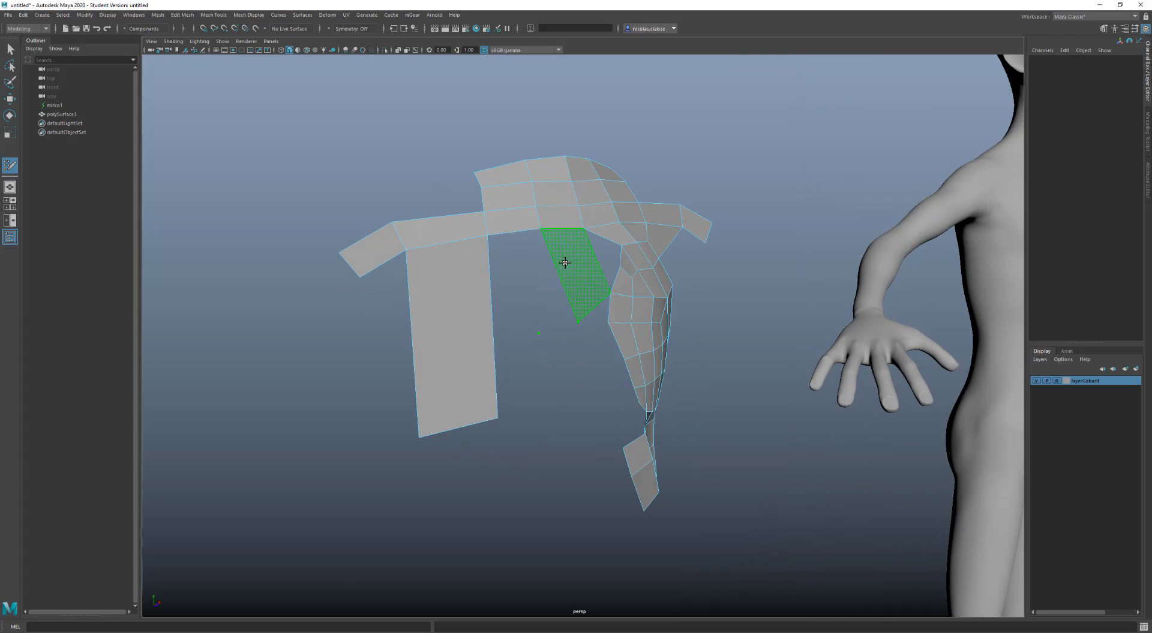
{"action": "left_click", "coordinate": [564, 262], "text": "shift"}
{"action": "left_click", "coordinate": [537, 278], "text": "shift"}
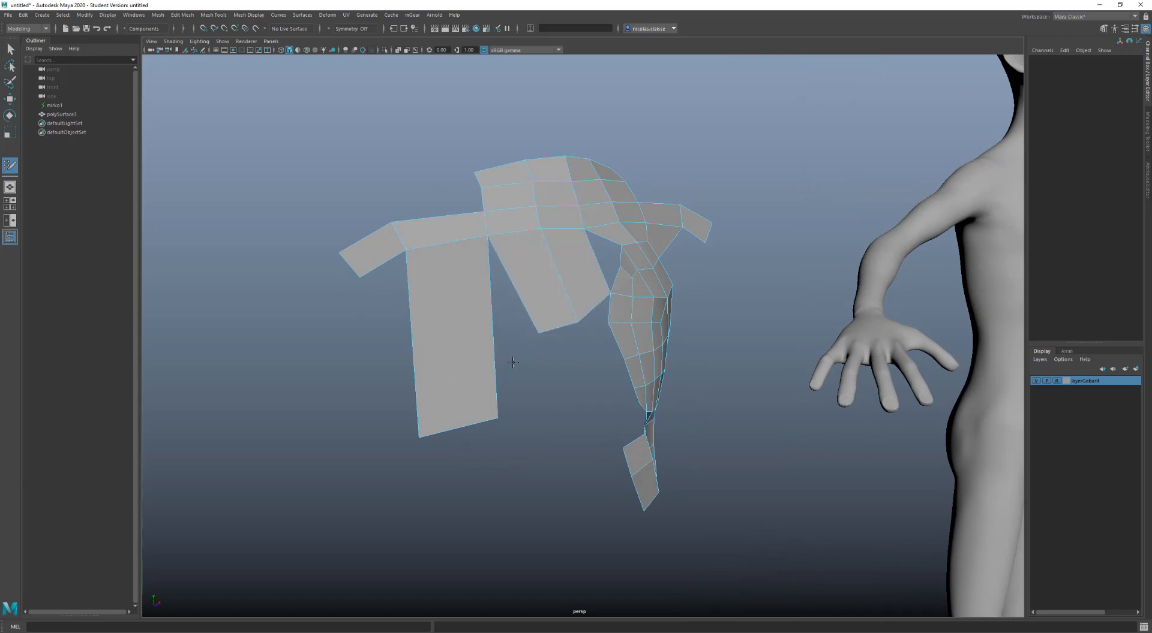
{"action": "left_click_drag", "start_coordinate": [499, 419], "coordinate": [540, 333]}
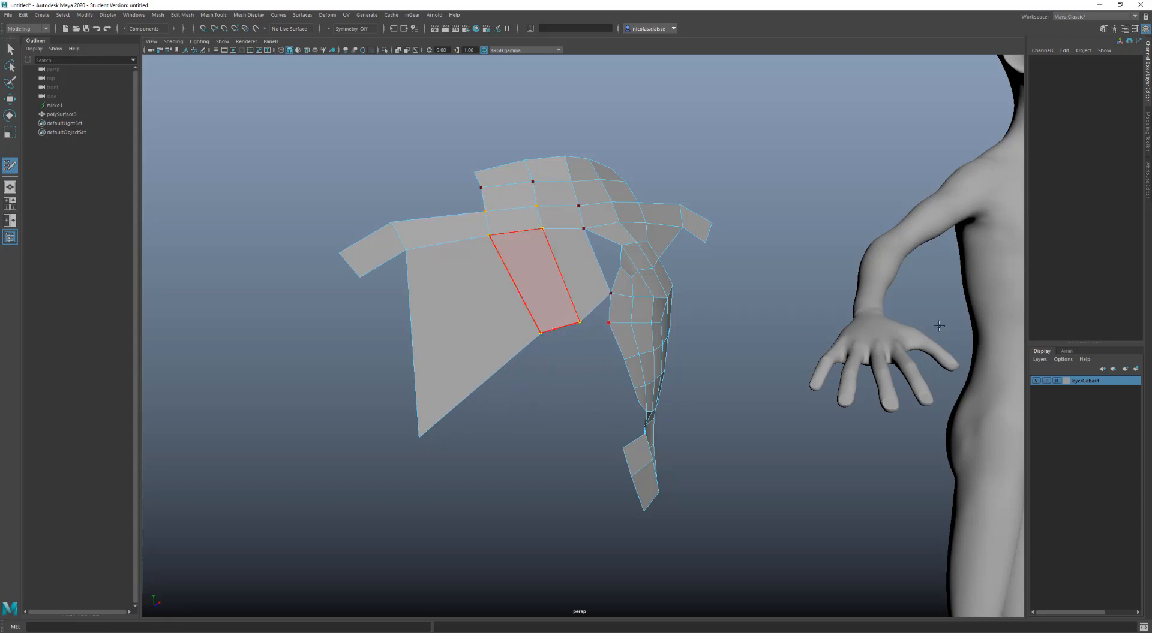
Step: Show the Modeling Toolkit's Quad Draw options, refill the gap below the chest grid and raise the long quad's outer lower corner
{"action": "left_click", "coordinate": [1147, 137]}
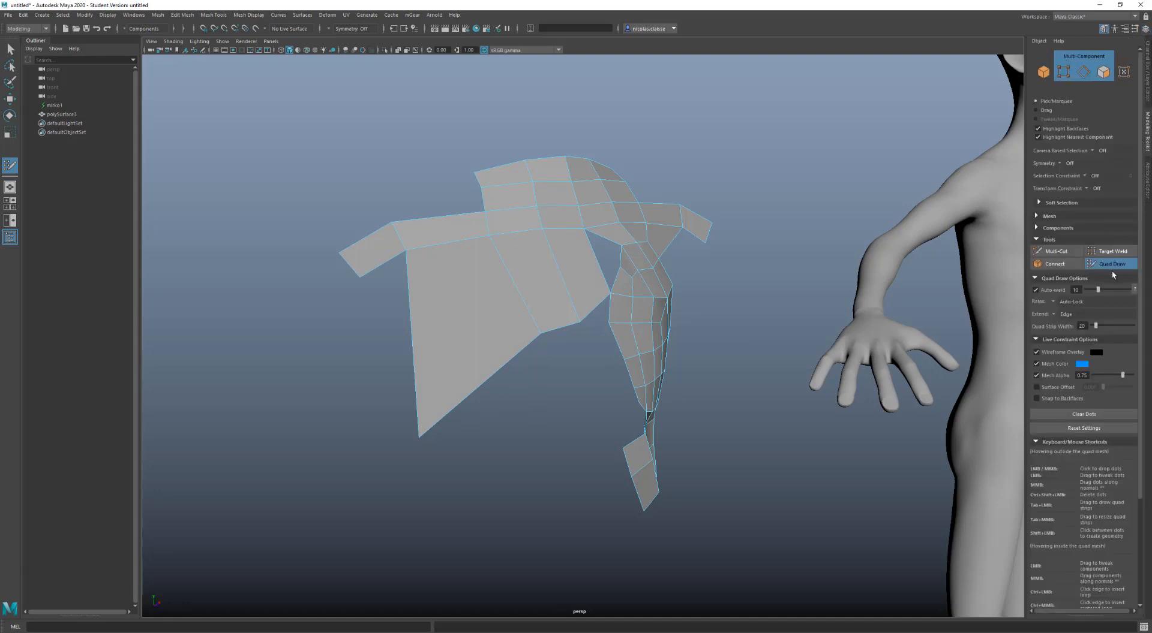
{"action": "mouse_move", "coordinate": [514, 378]}
{"action": "left_mouse_down", "text": "alt"}
{"action": "mouse_move", "coordinate": [540, 391]}
{"action": "mouse_move", "coordinate": [524, 362]}
{"action": "left_mouse_up", "text": "alt"}
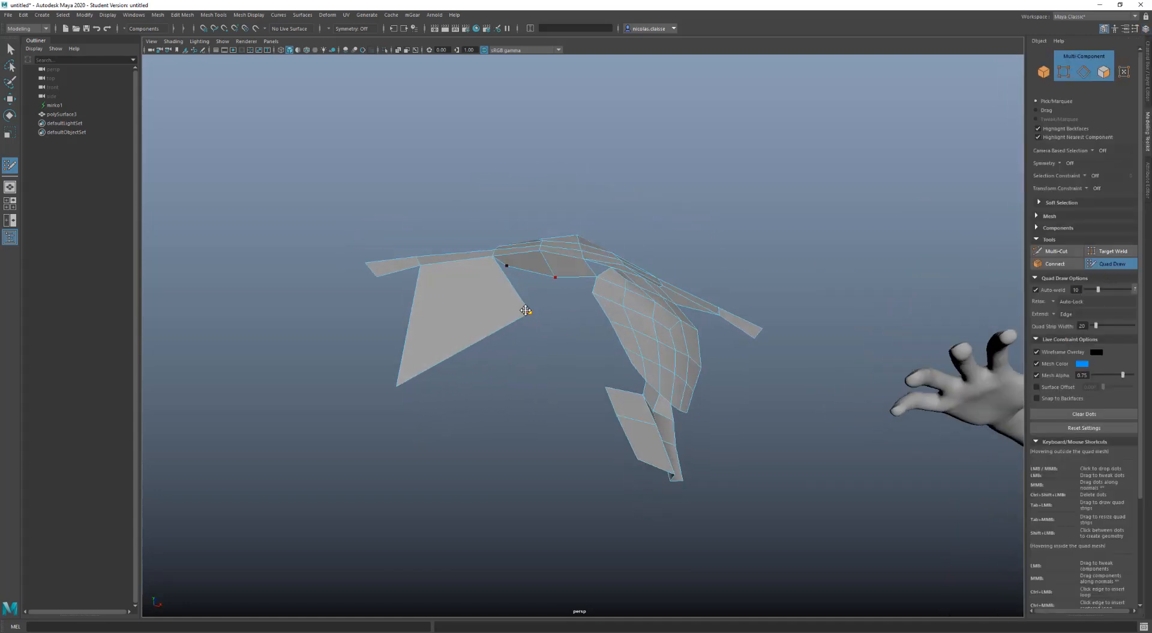
{"action": "mouse_move", "coordinate": [527, 311]}
{"action": "left_mouse_down"}
{"action": "mouse_move", "coordinate": [504, 292]}
{"action": "mouse_move", "coordinate": [521, 309]}
{"action": "mouse_move", "coordinate": [487, 337]}
{"action": "left_mouse_up"}
{"action": "left_click", "coordinate": [521, 306], "text": "shift"}
{"action": "left_click_drag", "start_coordinate": [409, 420], "coordinate": [411, 349]}
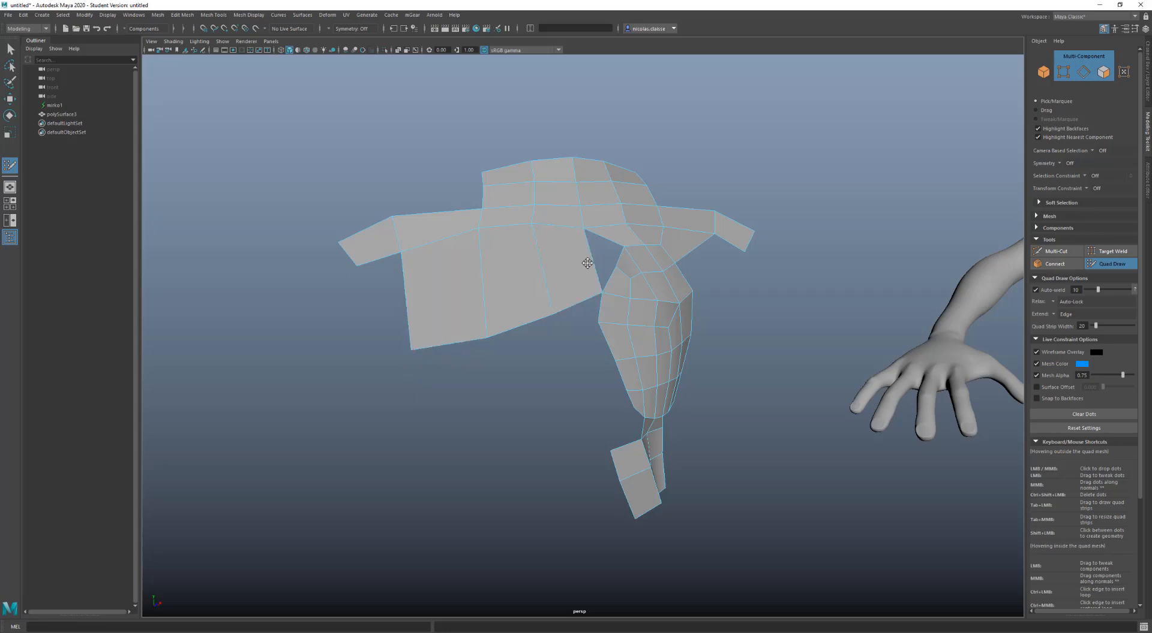
Step: Leave Quad Draw and create a polygon cube in the empty space beside the character
{"action": "scroll", "coordinate": [558, 354], "scroll_direction": "down", "scroll_amount": 5}
{"action": "key", "text": "q"}
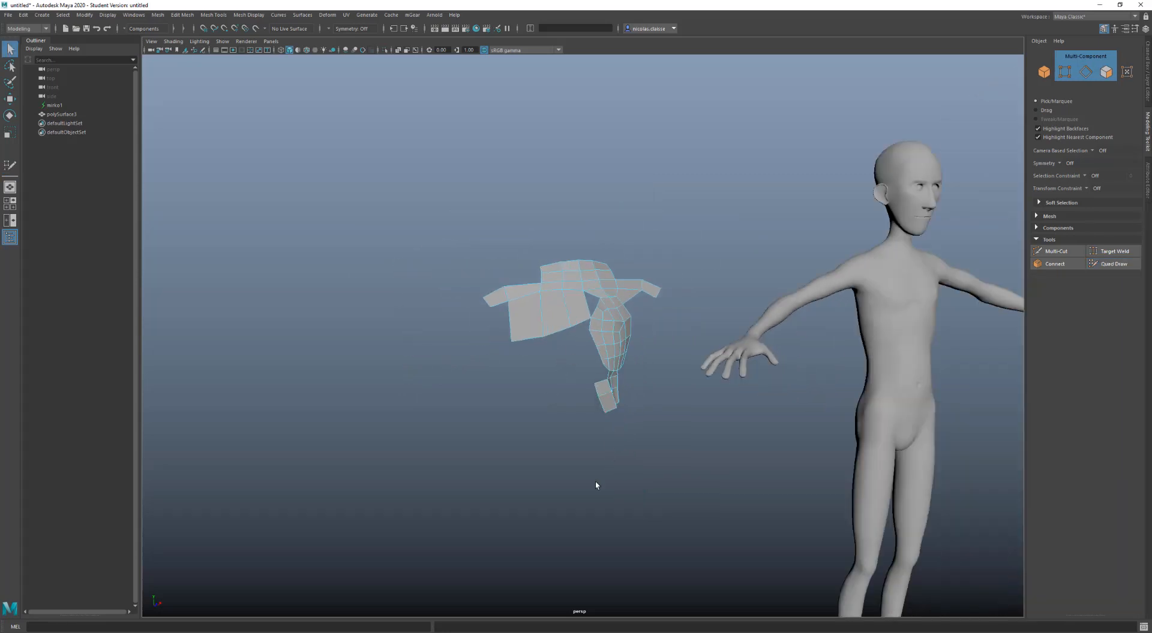
{"action": "scroll", "coordinate": [590, 419], "scroll_direction": "down", "scroll_amount": 3}
{"action": "right_click_drag", "start_coordinate": [577, 523], "coordinate": [565, 484], "text": "shift"}
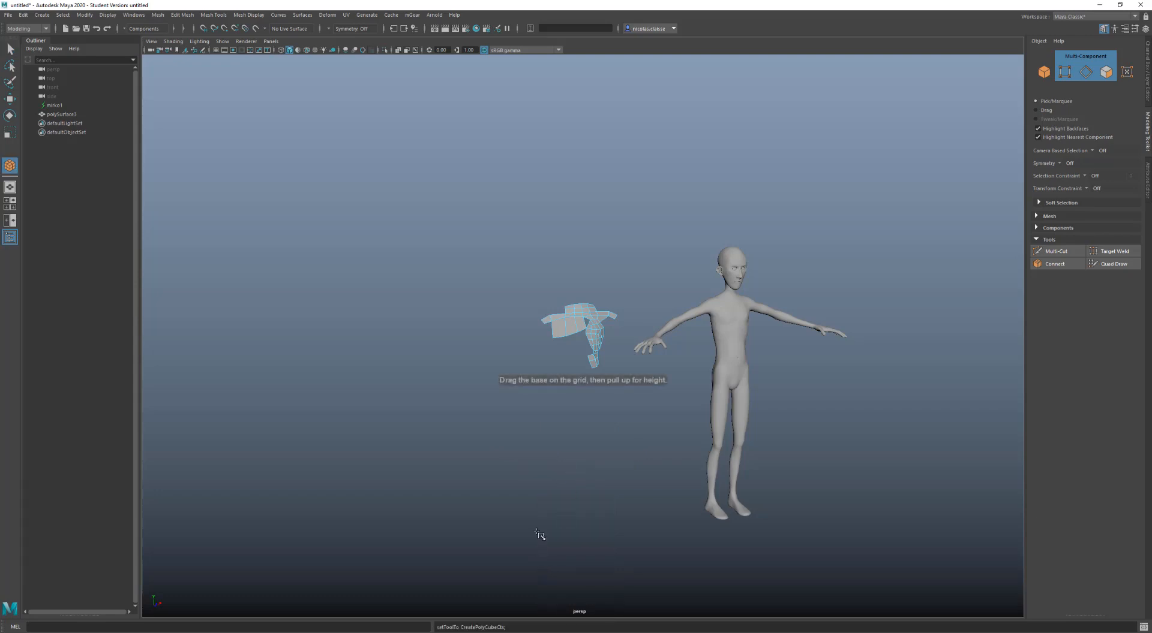
{"action": "left_click_drag", "start_coordinate": [538, 531], "coordinate": [546, 451], "text": "alt"}
{"action": "scroll", "coordinate": [560, 479], "scroll_direction": "up", "scroll_amount": 2}
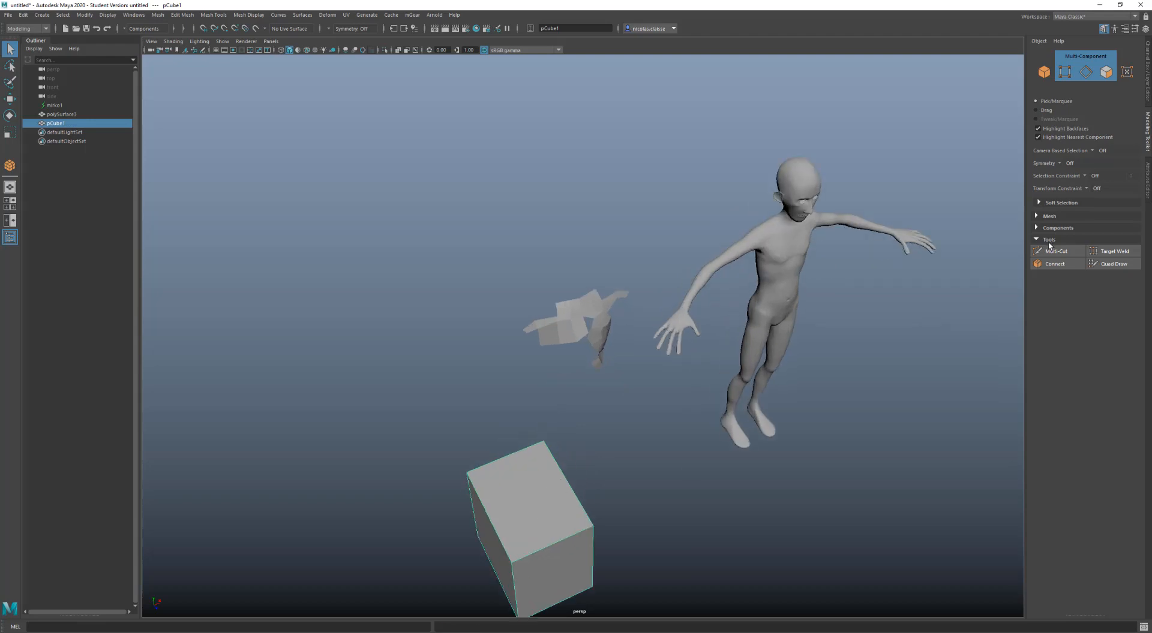
Step: Activate the Quad Draw tool on the cube and delete its top face
{"action": "key", "text": "t"}
{"action": "right_click", "coordinate": [549, 478], "text": "ctrl"}
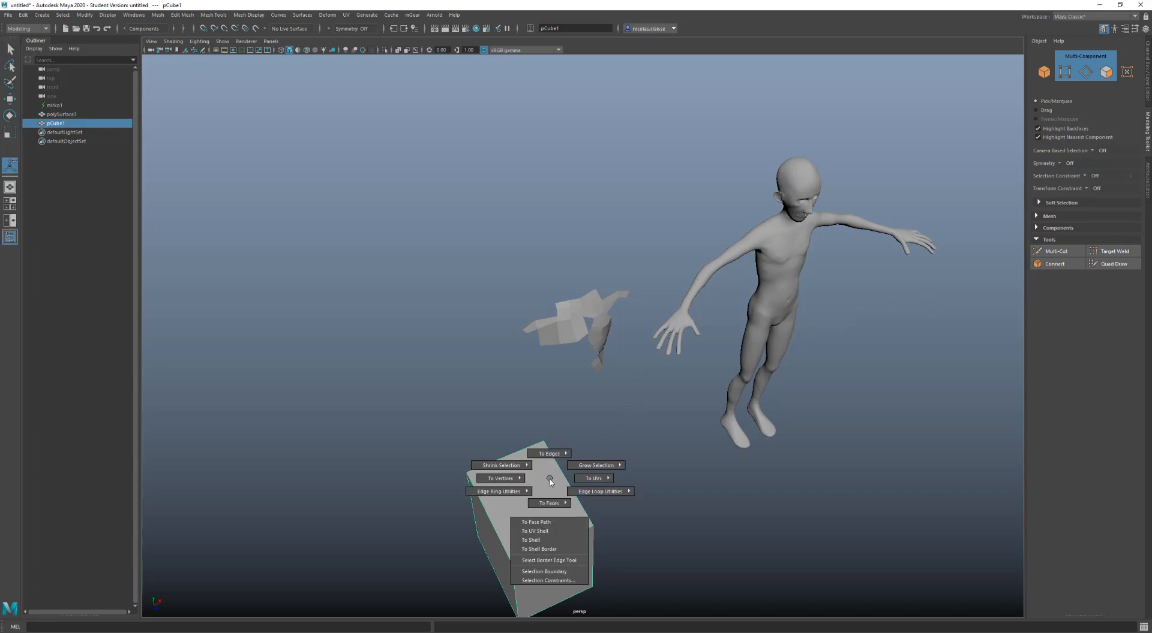
{"action": "right_click", "coordinate": [549, 477], "text": "shift"}
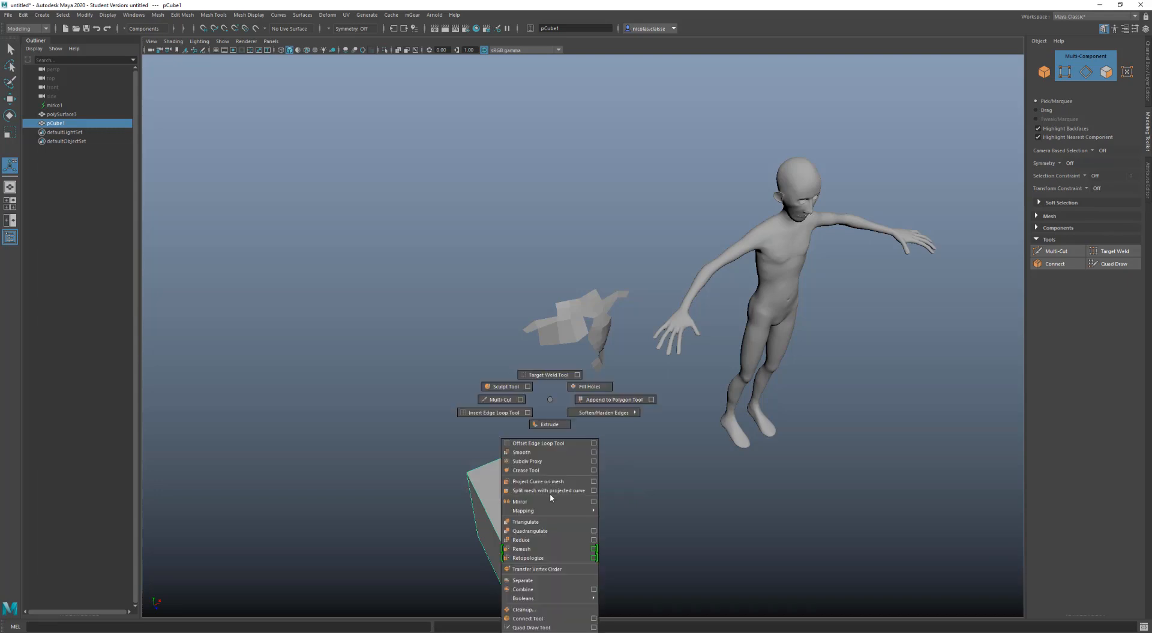
{"action": "left_click", "coordinate": [531, 627]}
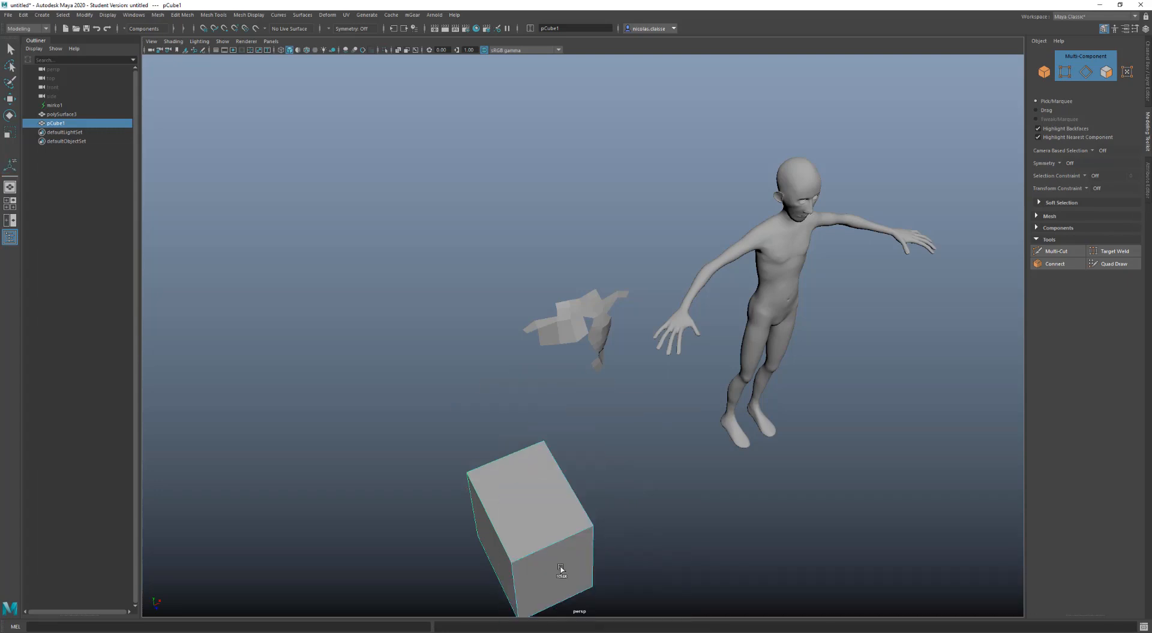
{"action": "left_click", "coordinate": [573, 496], "text": "ctrl+shift"}
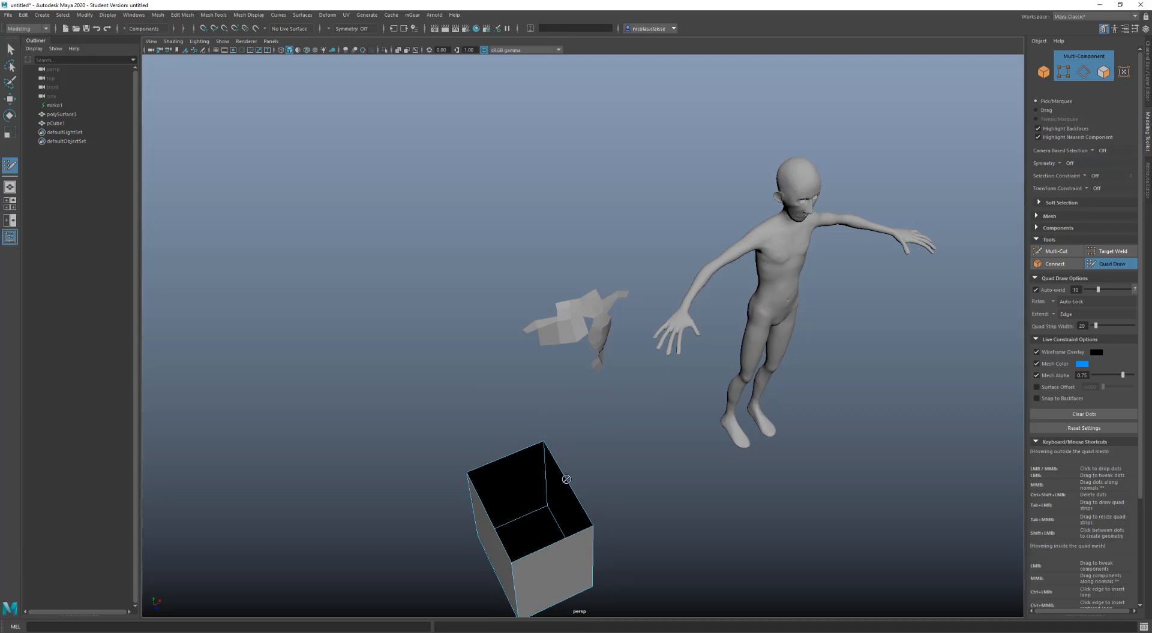
Step: Extend an edge of the cube's open top across the hole toward the opposite corner
{"action": "left_click_drag", "start_coordinate": [495, 431], "coordinate": [532, 511], "text": "alt"}
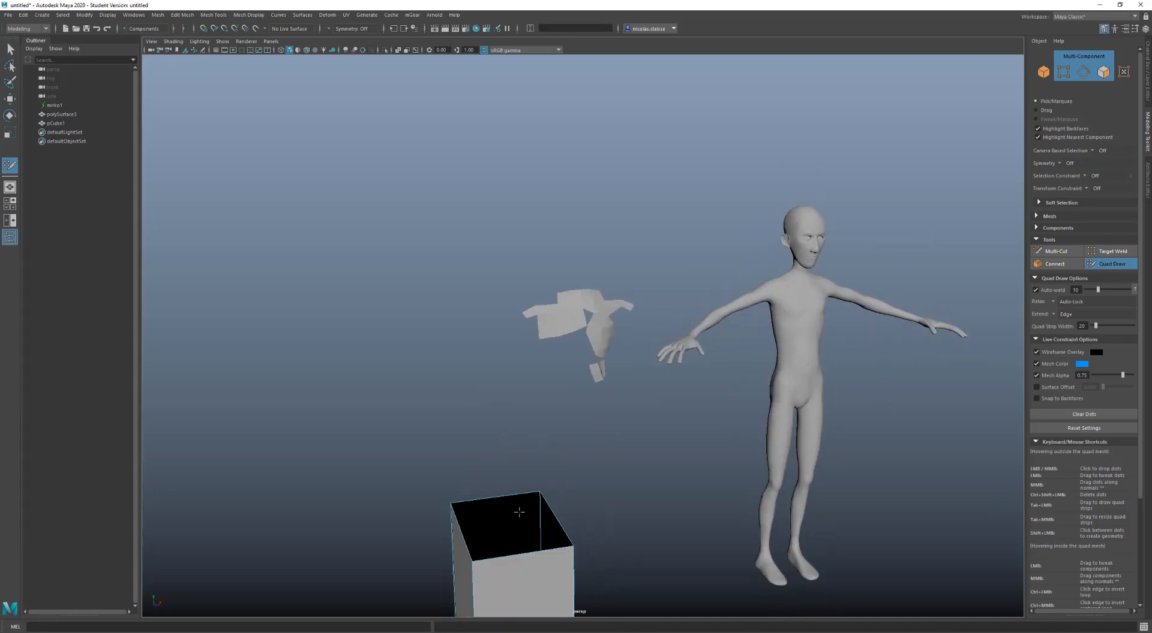
{"action": "key", "text": "Tab"}
{"action": "mouse_move", "coordinate": [574, 549]}
{"action": "left_mouse_down"}
{"action": "mouse_move", "coordinate": [507, 514]}
{"action": "mouse_move", "coordinate": [450, 504]}
{"action": "left_mouse_up"}
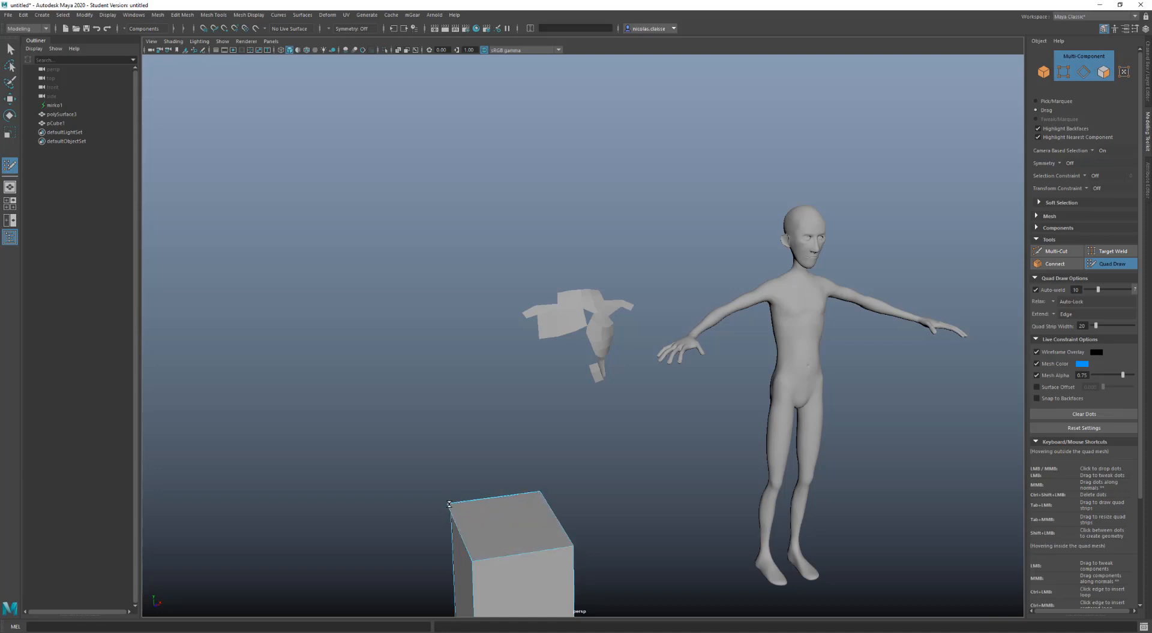
Step: Weld the new top face's loose edge to the cube's remaining rim to close the hole
{"action": "left_click_drag", "start_coordinate": [466, 429], "coordinate": [499, 437], "text": "alt"}
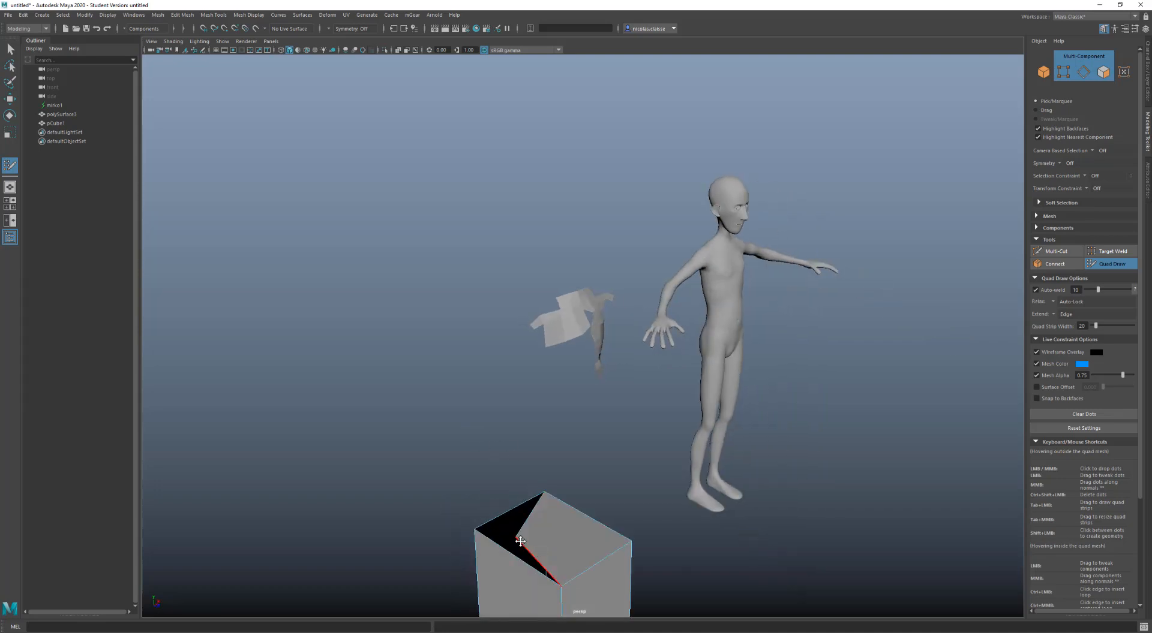
{"action": "left_click_drag", "start_coordinate": [521, 541], "coordinate": [572, 552], "text": "alt"}
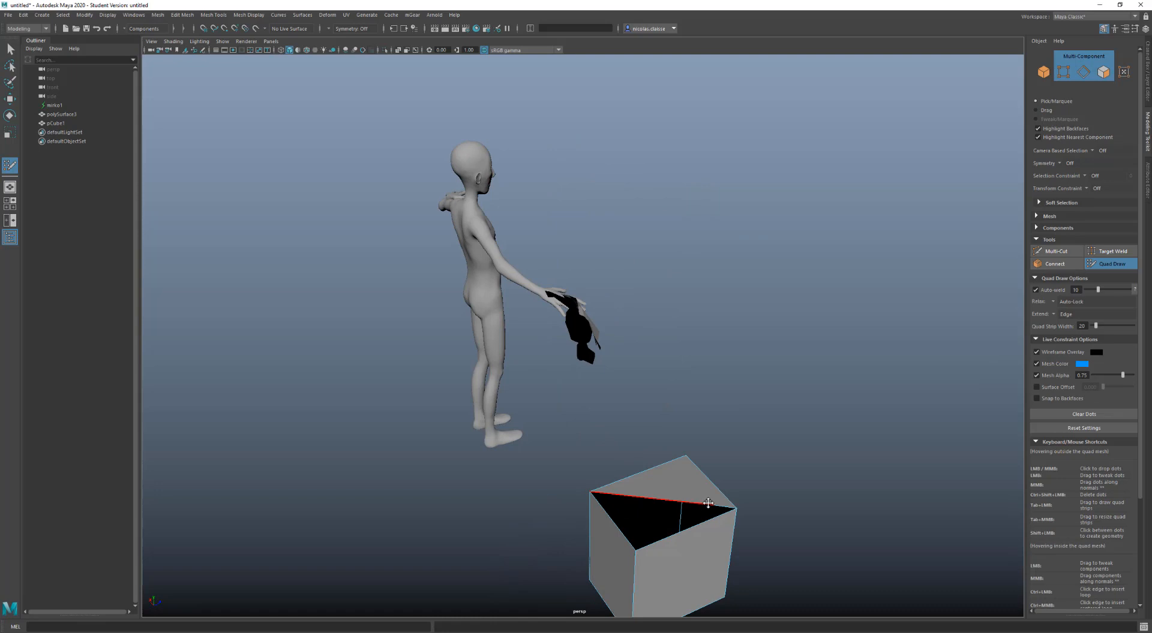
{"action": "left_click_drag", "start_coordinate": [708, 502], "coordinate": [636, 546]}
{"action": "scroll", "coordinate": [663, 519], "scroll_direction": "down", "scroll_amount": 1}
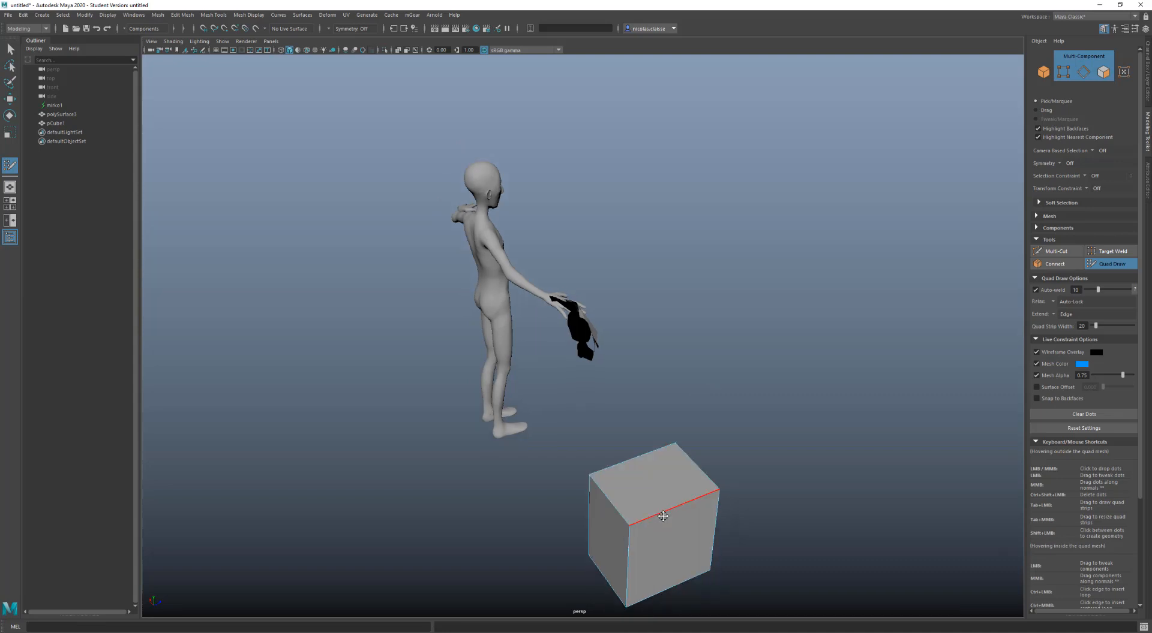
{"action": "middle_click_drag", "start_coordinate": [663, 513], "coordinate": [657, 452], "text": "alt"}
{"action": "scroll", "coordinate": [656, 447], "scroll_direction": "up", "scroll_amount": 1}
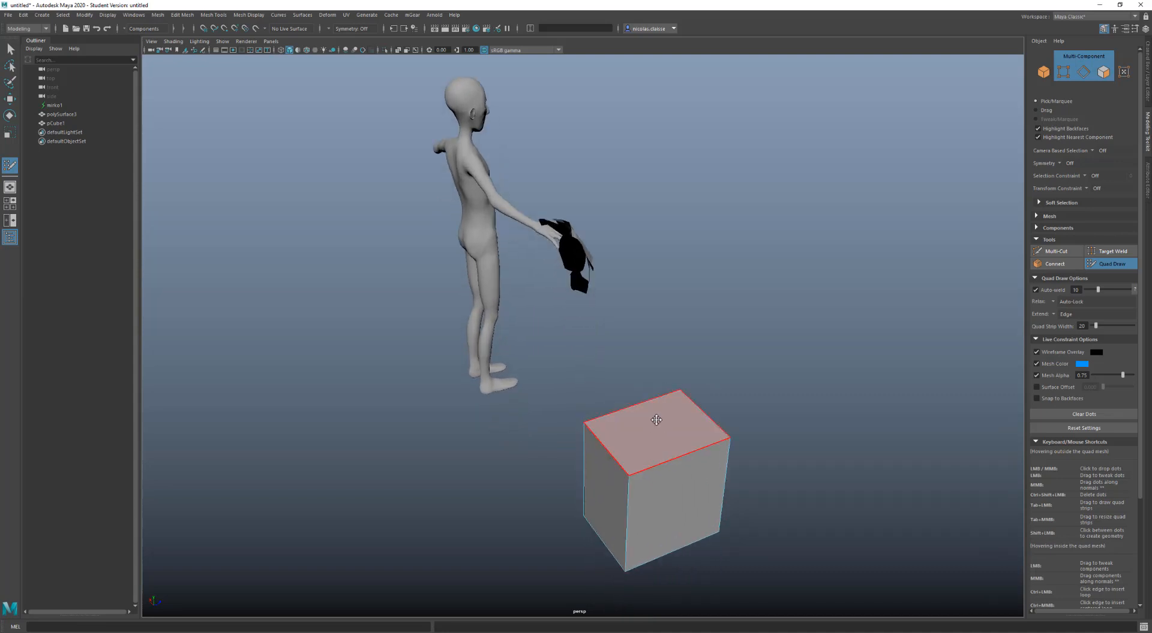
Step: Insert edge loops in both directions across the cube's top and delete one of the resulting top faces
{"action": "left_click", "coordinate": [669, 458], "text": "ctrl"}
{"action": "left_click", "coordinate": [641, 428], "text": "ctrl"}
{"action": "left_click", "coordinate": [676, 437], "text": "ctrl+shift"}
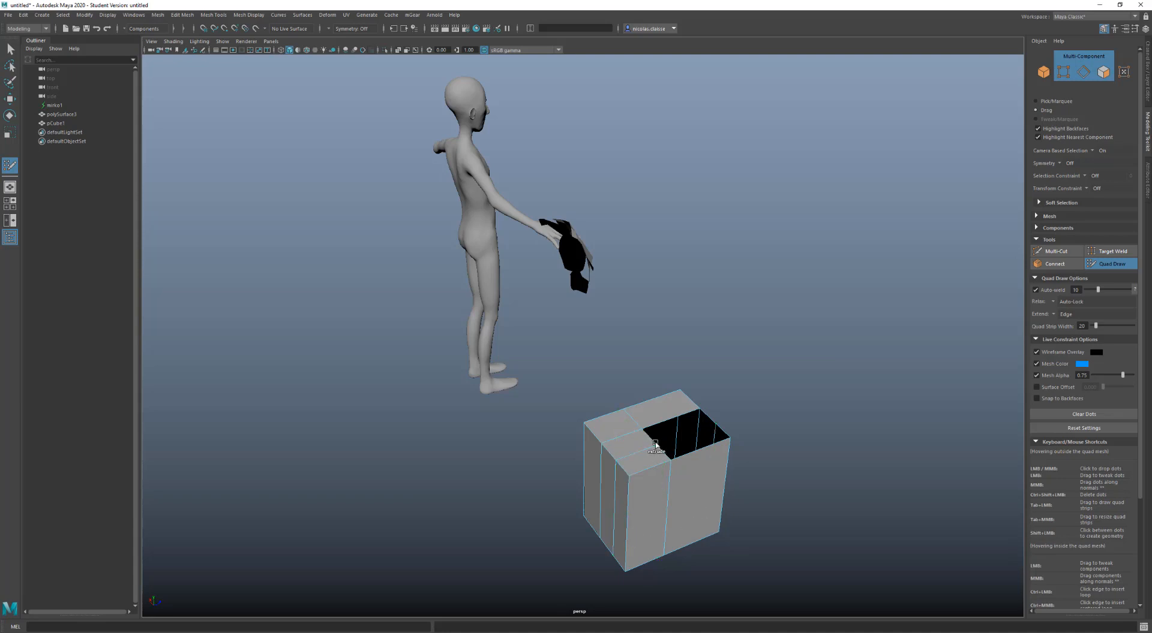
Step: Try extending the top hole's inner edge toward the opposite rim, and undo the extension
{"action": "left_click_drag", "start_coordinate": [656, 442], "coordinate": [688, 423], "text": "ctrl"}
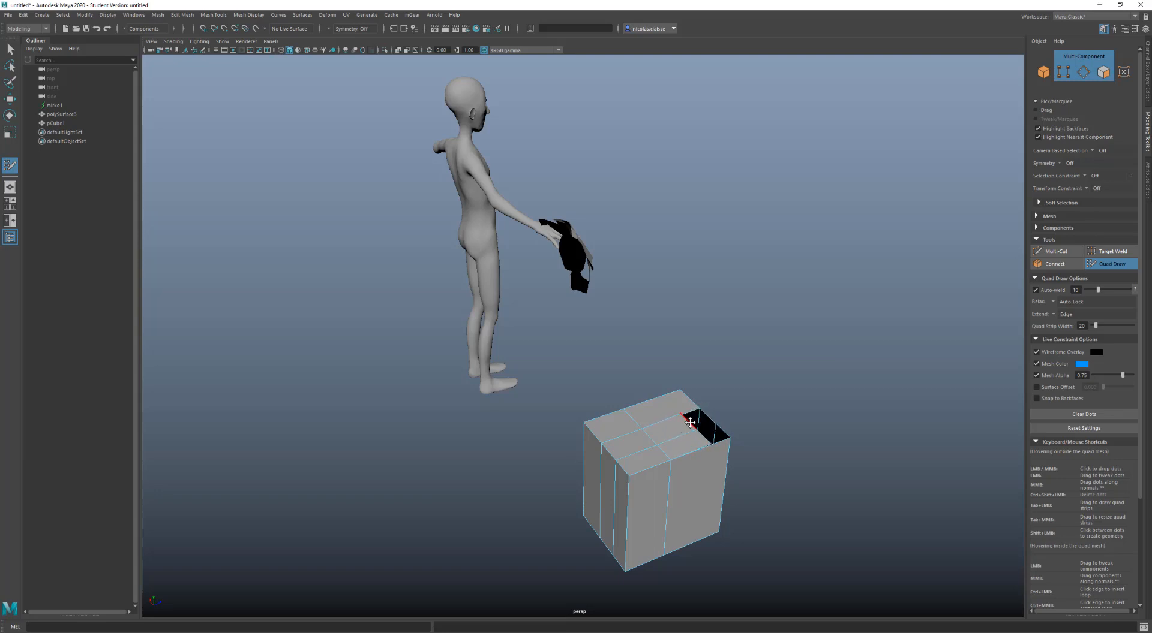
{"action": "key", "text": "ctrl+z"}
Step: Fill the hole in the cube's top with two quads, one section at a time
{"action": "left_click_drag", "start_coordinate": [767, 462], "coordinate": [680, 460], "text": "alt"}
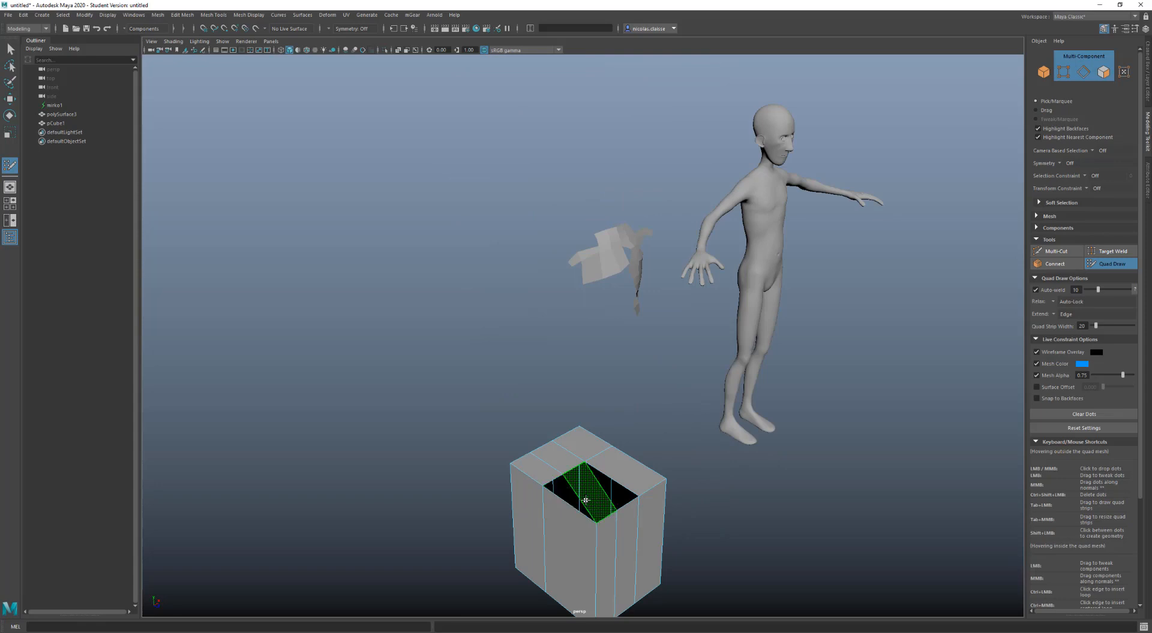
{"action": "mouse_move", "coordinate": [635, 496]}
{"action": "left_mouse_down", "text": "alt"}
{"action": "mouse_move", "coordinate": [549, 500]}
{"action": "mouse_move", "coordinate": [561, 501]}
{"action": "mouse_move", "coordinate": [526, 469]}
{"action": "left_mouse_up", "text": "alt"}
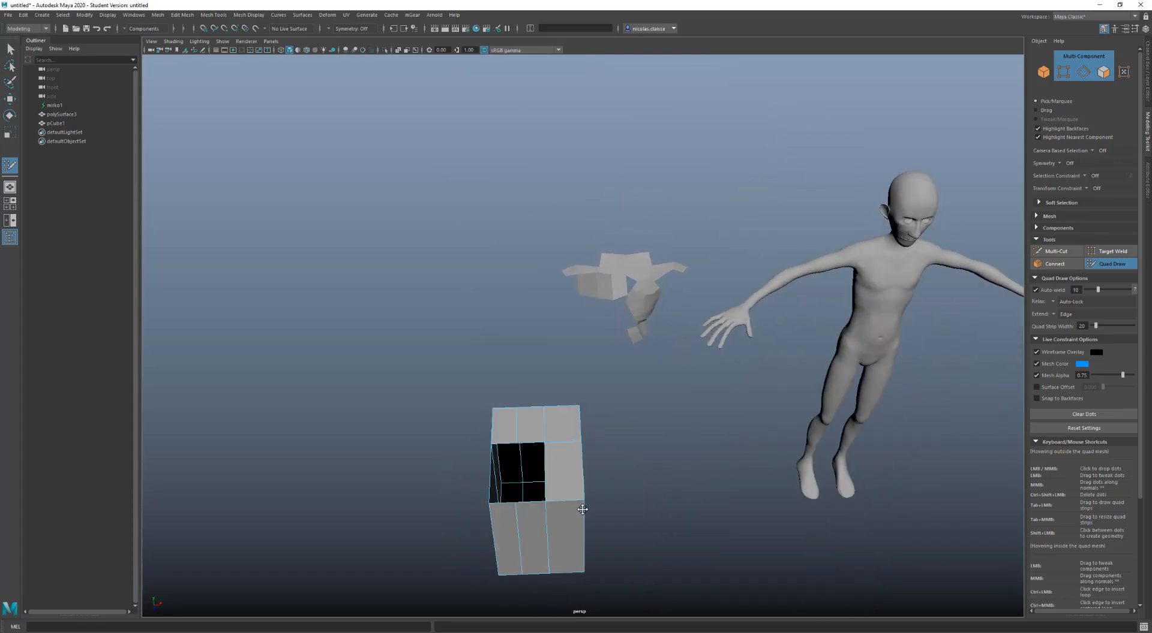
{"action": "left_click", "coordinate": [527, 475], "text": "shift"}
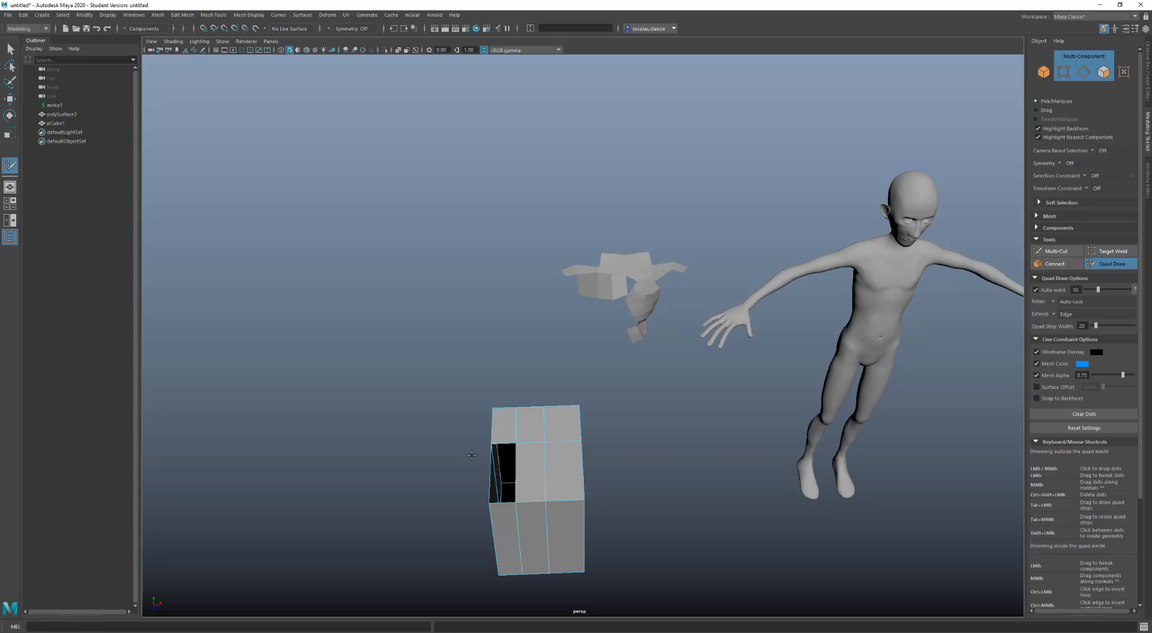
{"action": "left_click_drag", "start_coordinate": [475, 457], "coordinate": [445, 449], "text": "alt"}
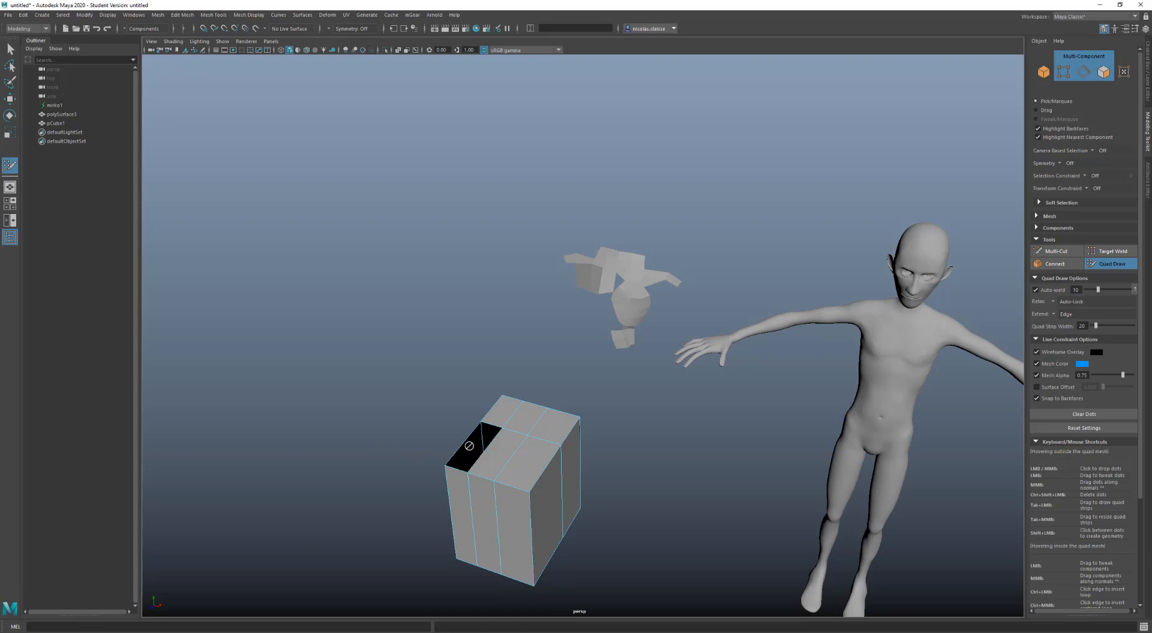
{"action": "left_click_drag", "start_coordinate": [468, 447], "coordinate": [540, 498], "text": "alt"}
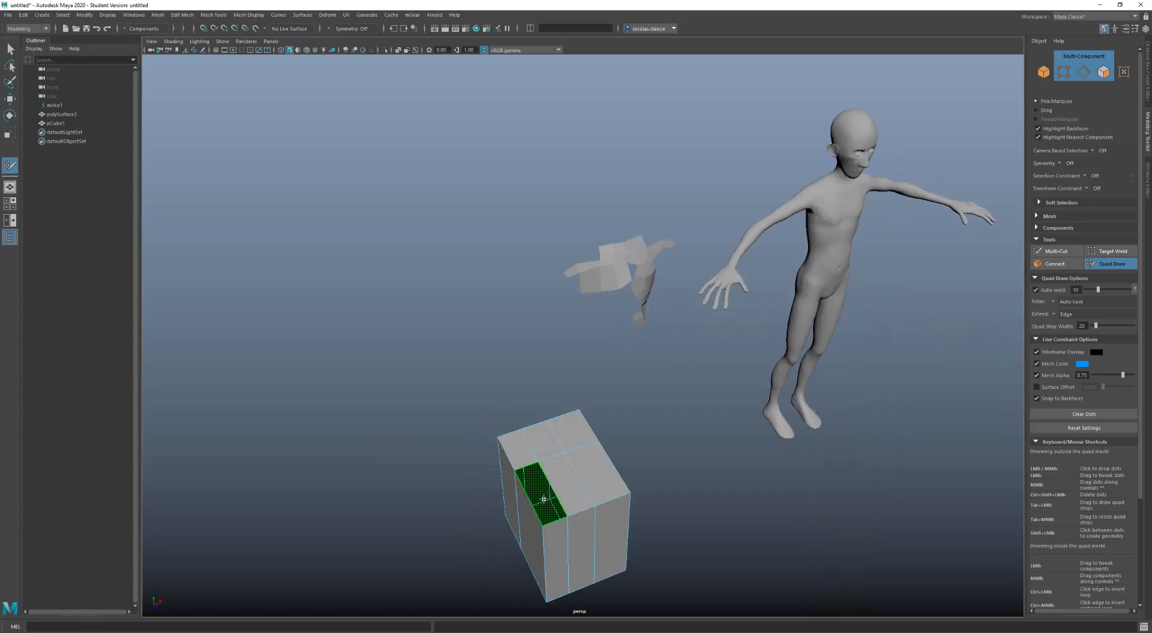
{"action": "left_click", "coordinate": [541, 499], "text": "shift"}
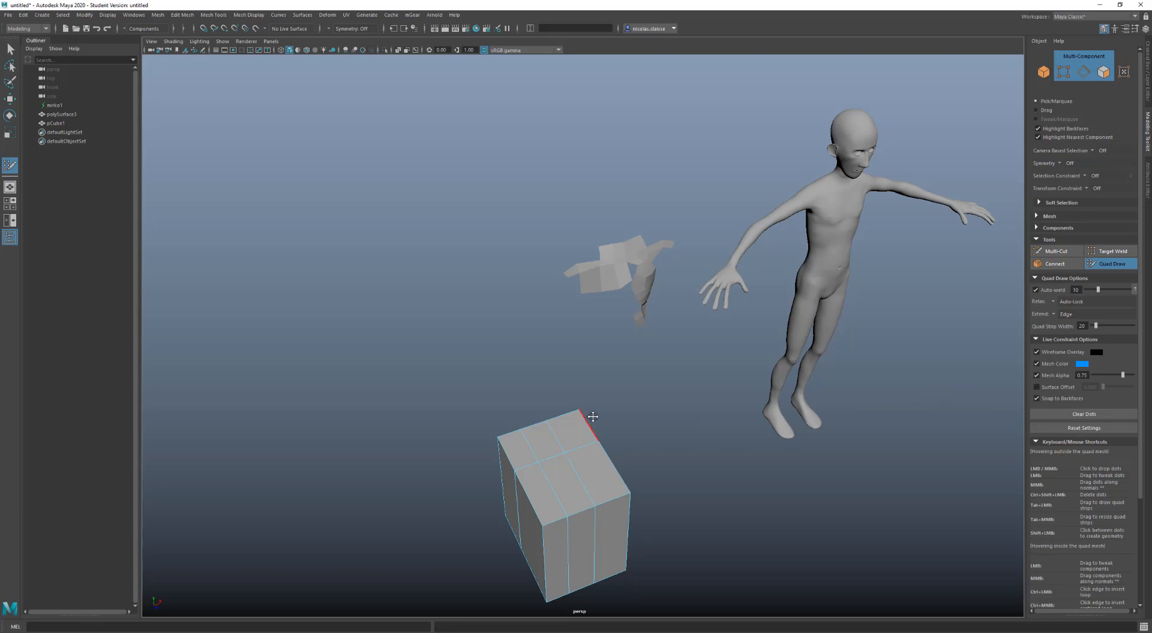
Step: Leave component mode and Quad Draw, and delete the cube and the freestanding polySurface3 mesh
{"action": "left_click_drag", "start_coordinate": [629, 420], "coordinate": [541, 269], "text": "alt"}
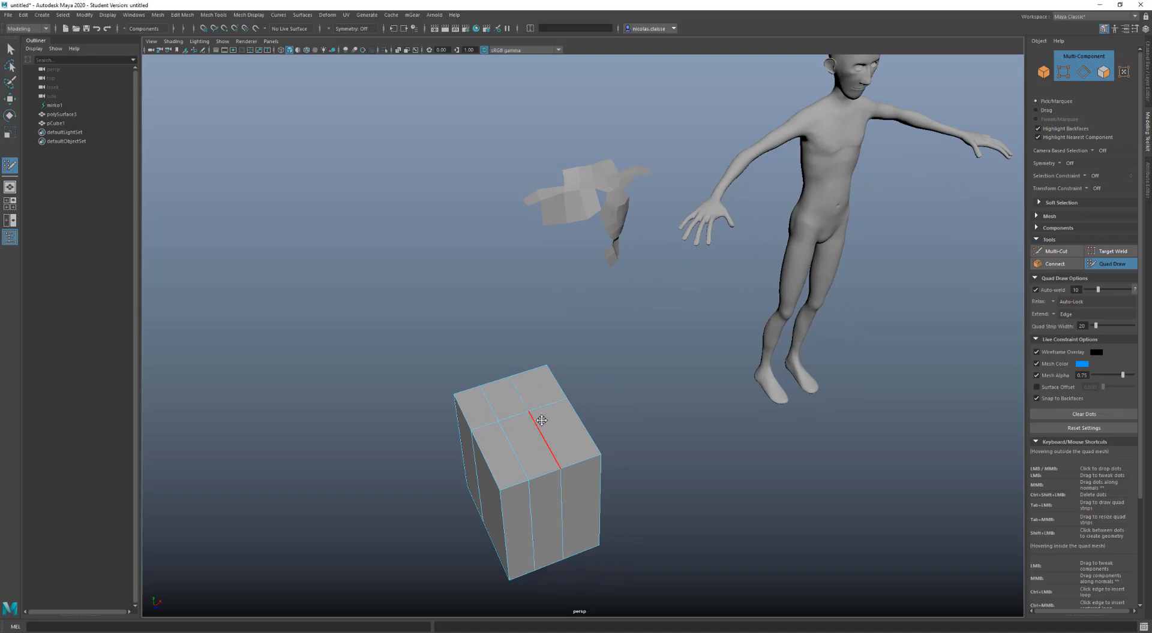
{"action": "key", "text": "F8"}
{"action": "key", "text": "Delete"}
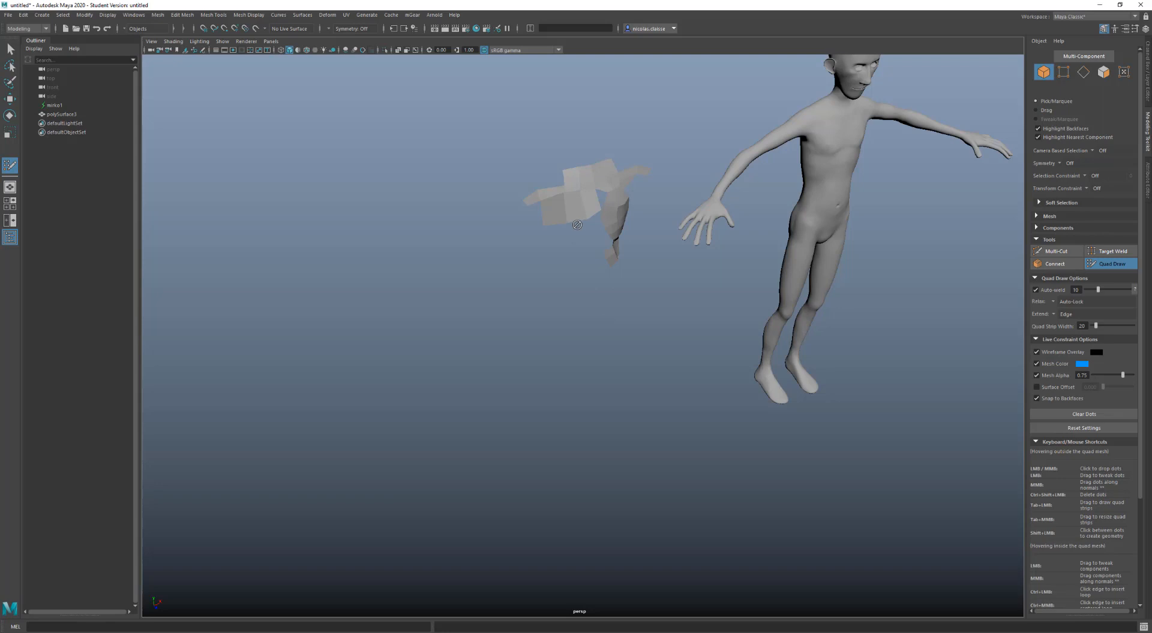
{"action": "key", "text": "q"}
{"action": "left_click", "coordinate": [580, 179]}
{"action": "key", "text": "Delete"}
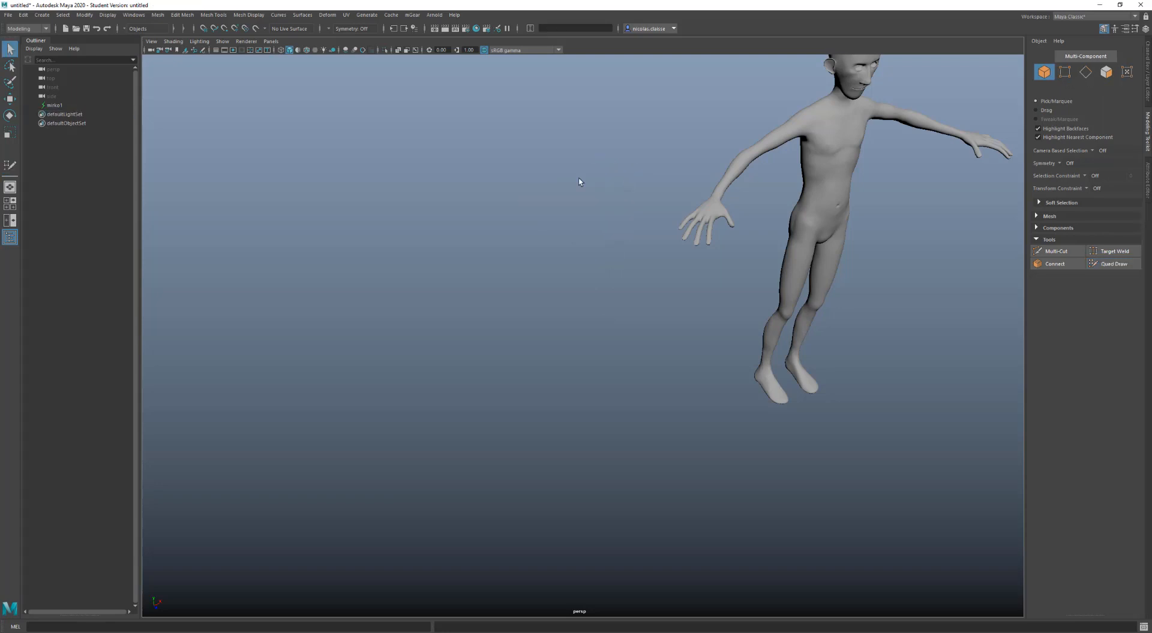
Step: Make the mirko sculpt the live surface and frame its upper body from the front
{"action": "left_click", "coordinate": [59, 105]}
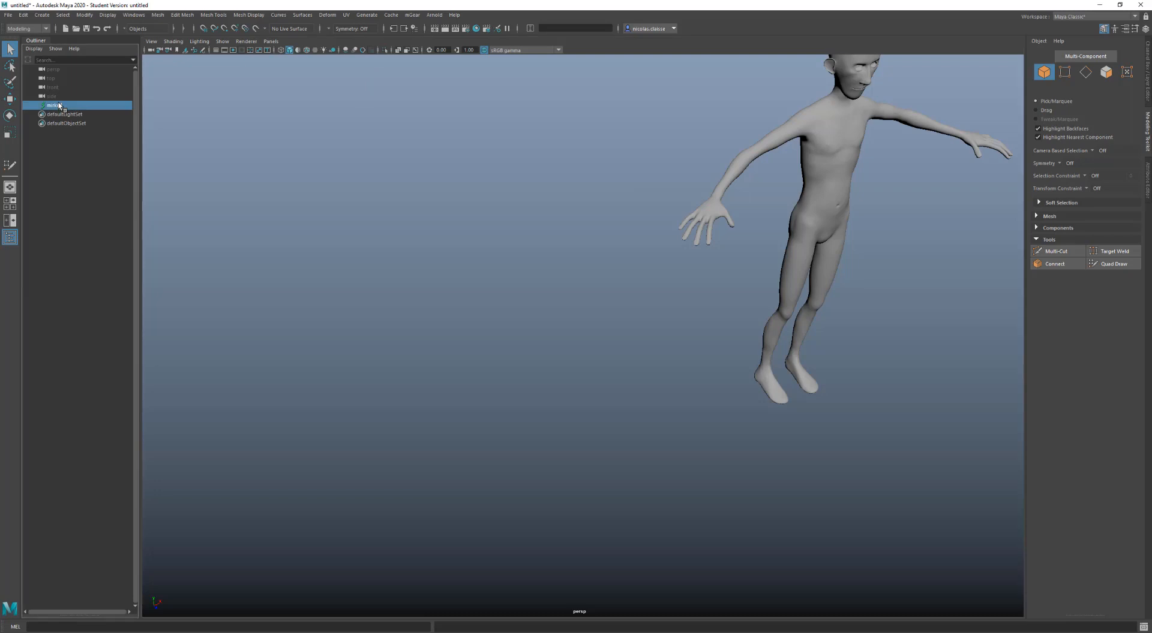
{"action": "left_click", "coordinate": [256, 28]}
{"action": "middle_click_drag", "start_coordinate": [689, 282], "coordinate": [413, 375], "text": "alt"}
{"action": "scroll", "coordinate": [559, 366], "scroll_direction": "up", "scroll_amount": 1}
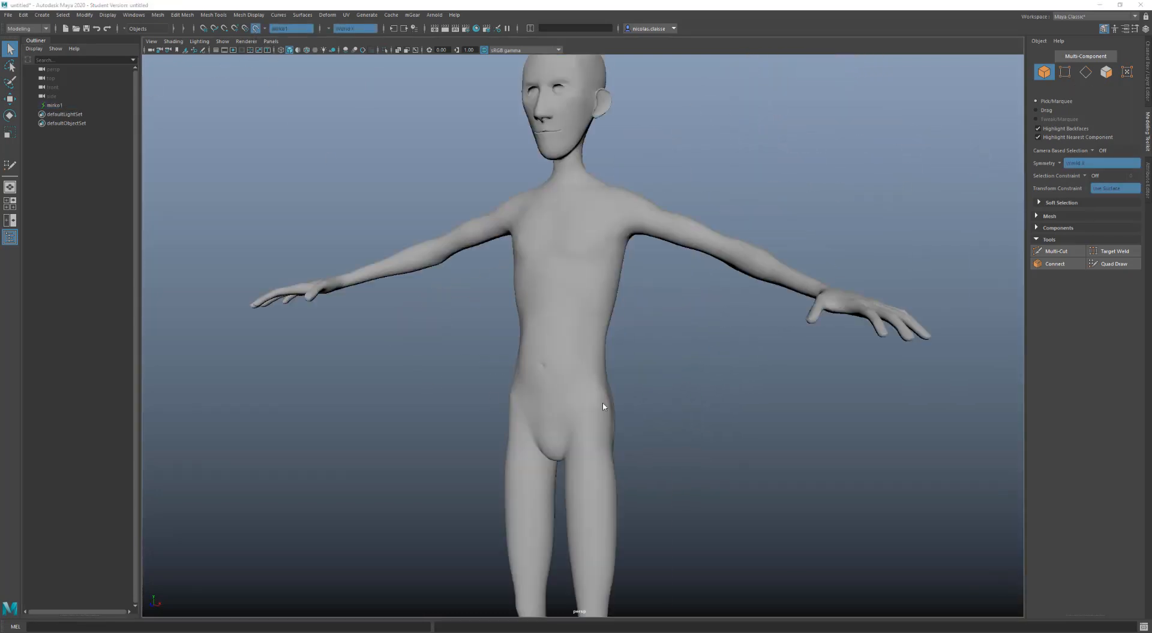